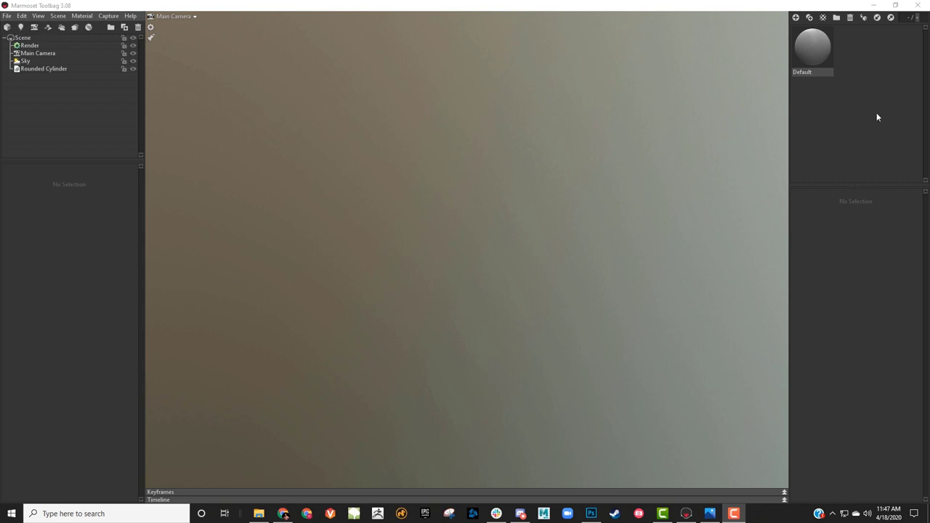
left_click(5, 16)
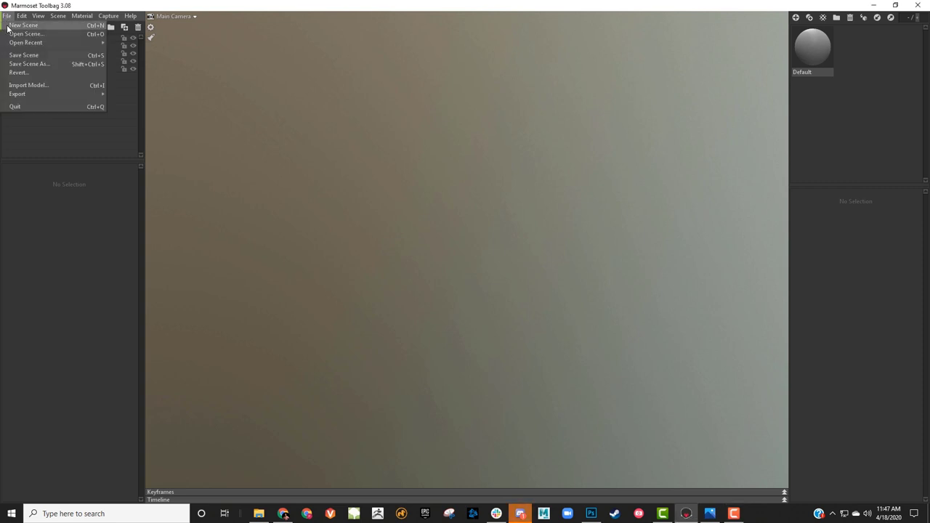
mouse_move(36, 17)
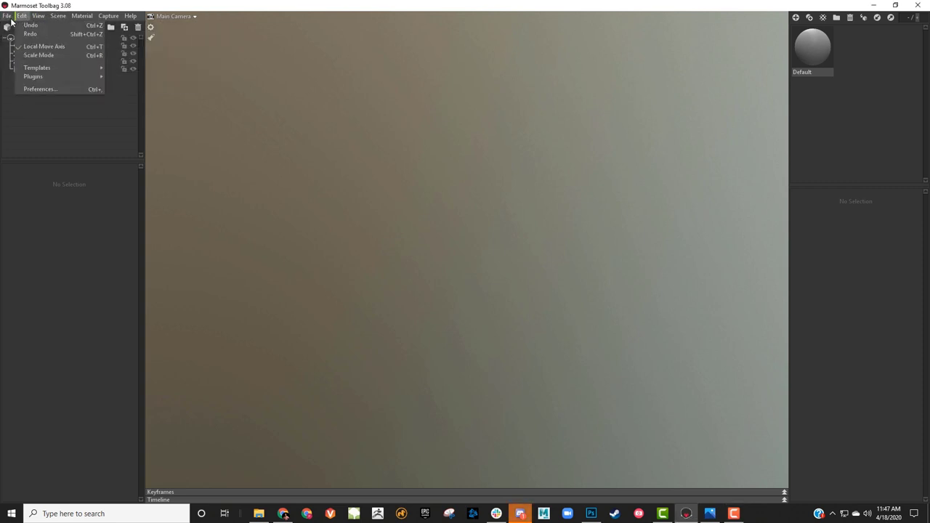
mouse_move(5, 16)
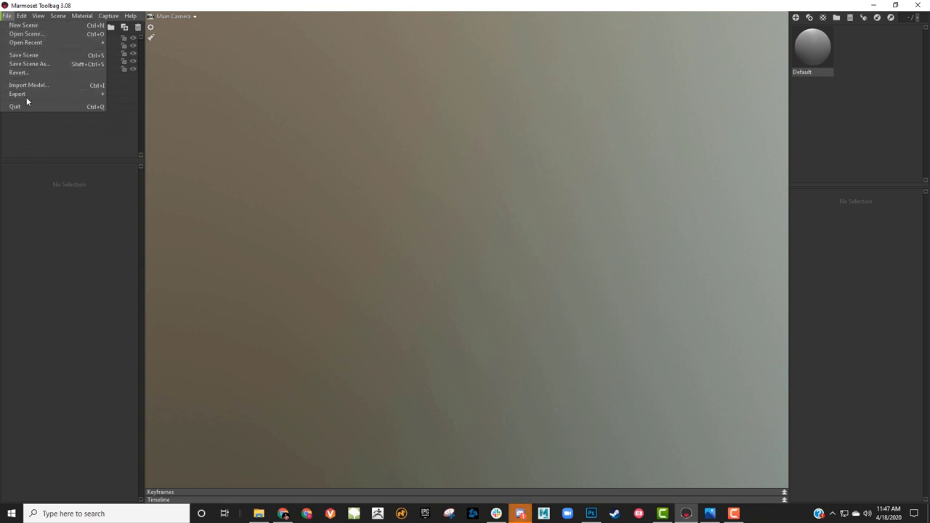
mouse_move(109, 16)
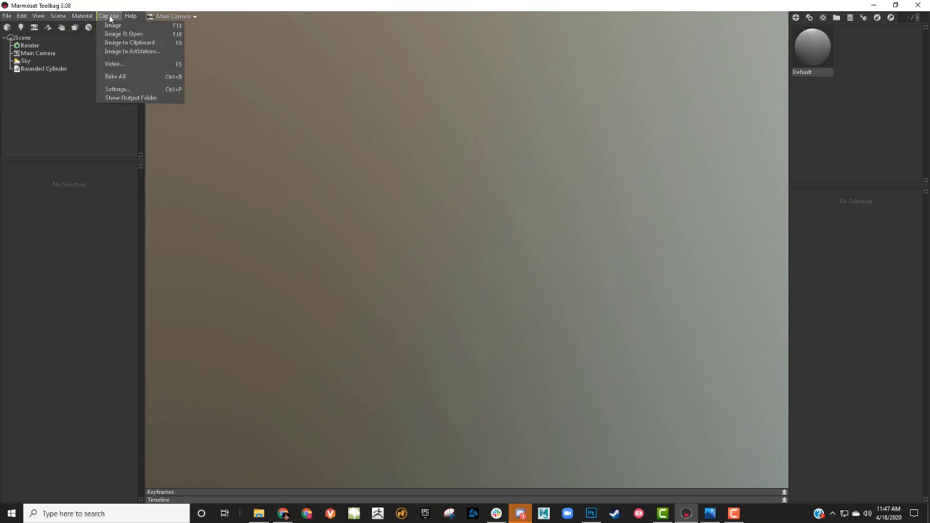
mouse_move(64, 17)
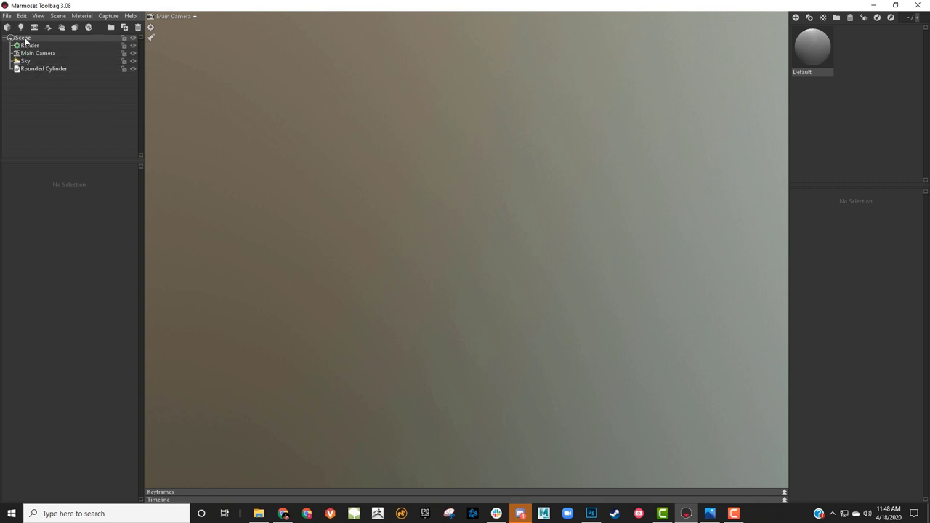
Examine the properties of the Scene, Render, Main Camera, Sky and Rounded Cylinder objects one after another
left_click(25, 38)
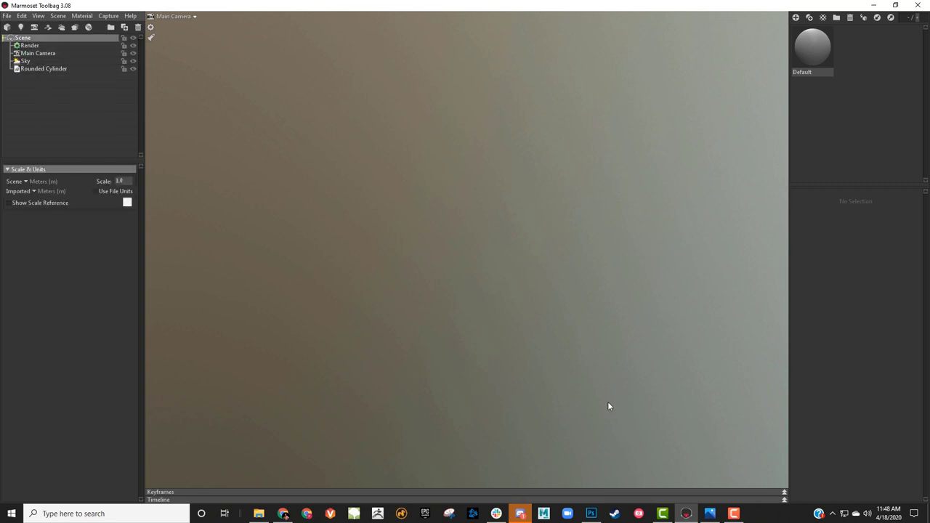
left_click(27, 46)
left_click(33, 53)
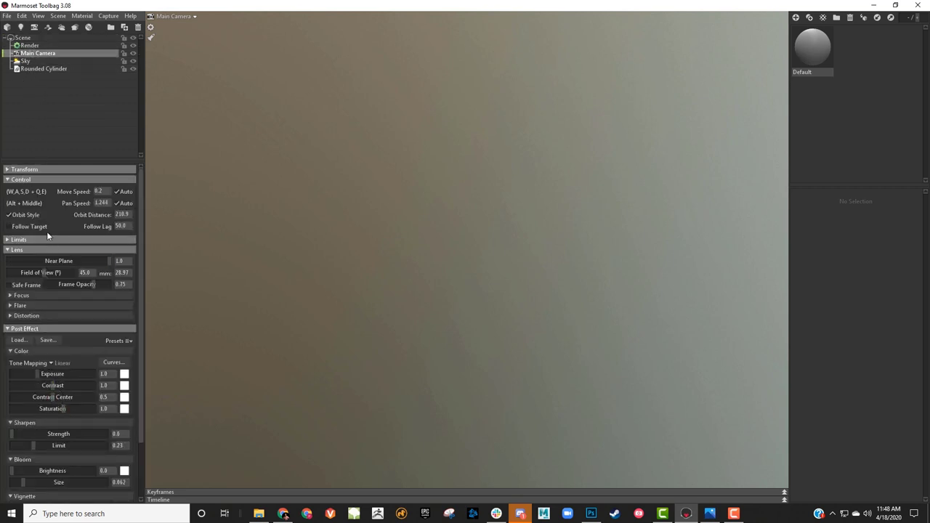
left_click(29, 64)
left_click(29, 69)
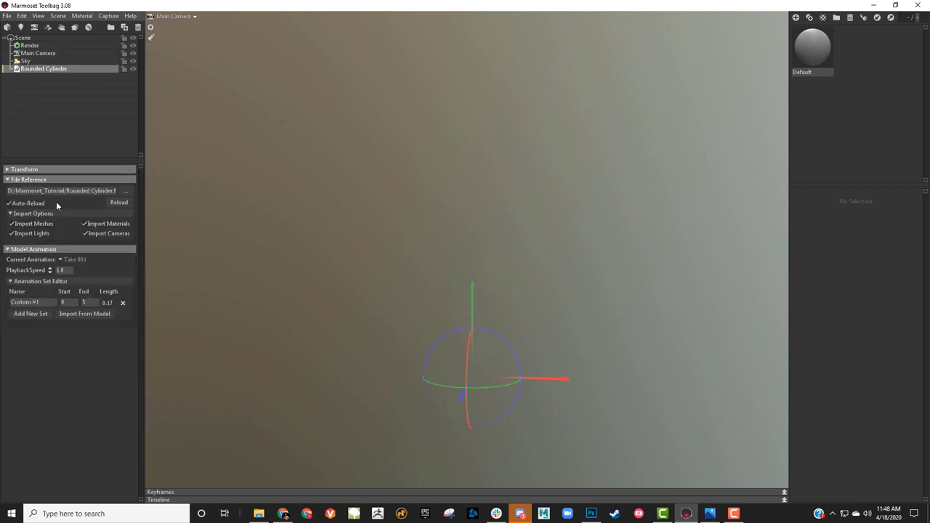
left_click(70, 143)
left_click(46, 67)
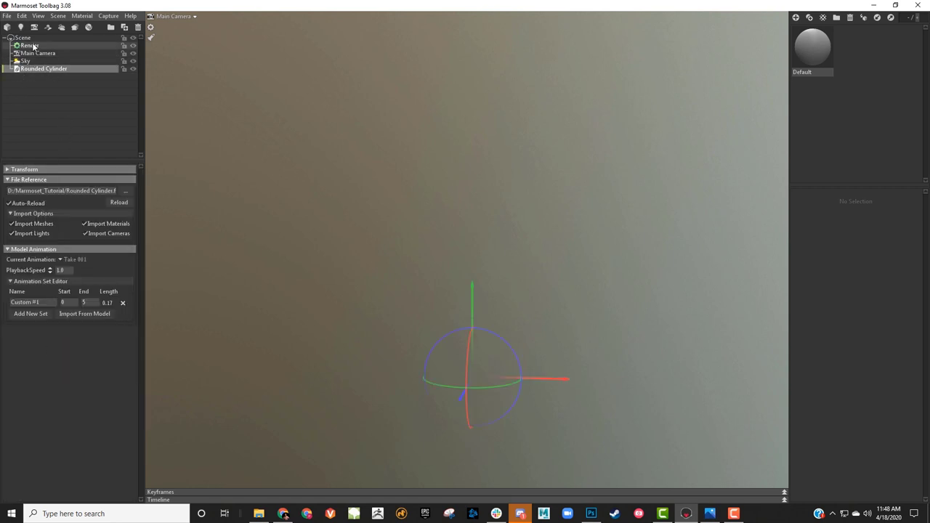
left_click(40, 53)
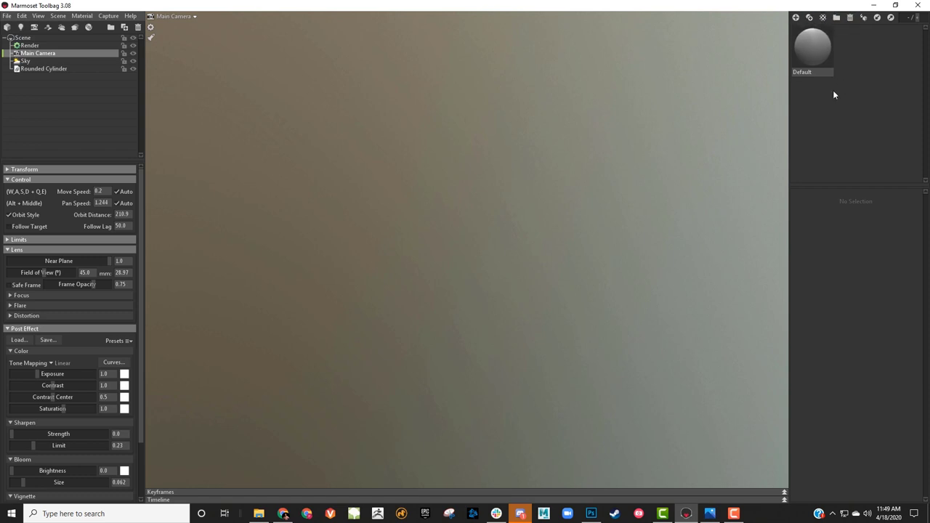
Examine the Default material's surface, microsurface, albedo and reflectivity settings, and clear the material and object selections
left_click(812, 47)
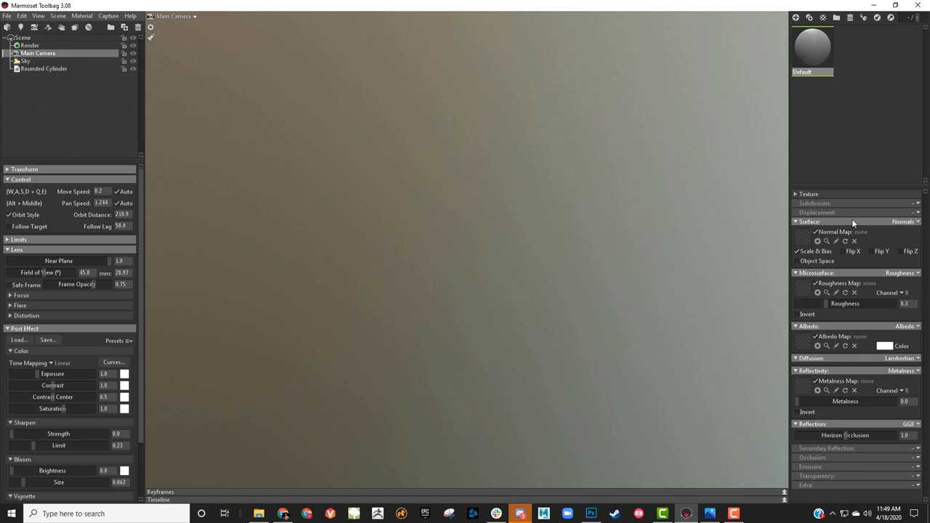
left_click(862, 152)
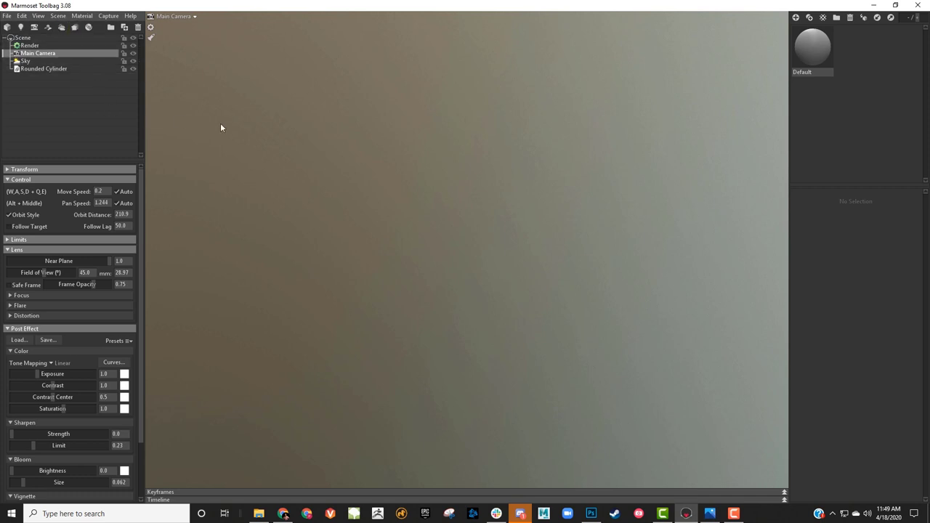
left_click(426, 189)
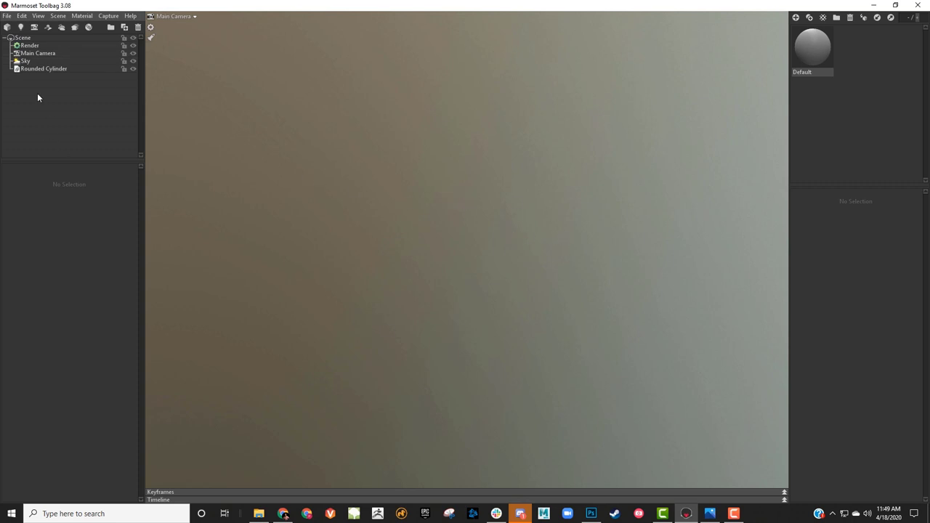
Import the Planeflat, Rounded Cube and Rounded Cylinder models from the Marmoset_Tutorial folder together
left_click(8, 29)
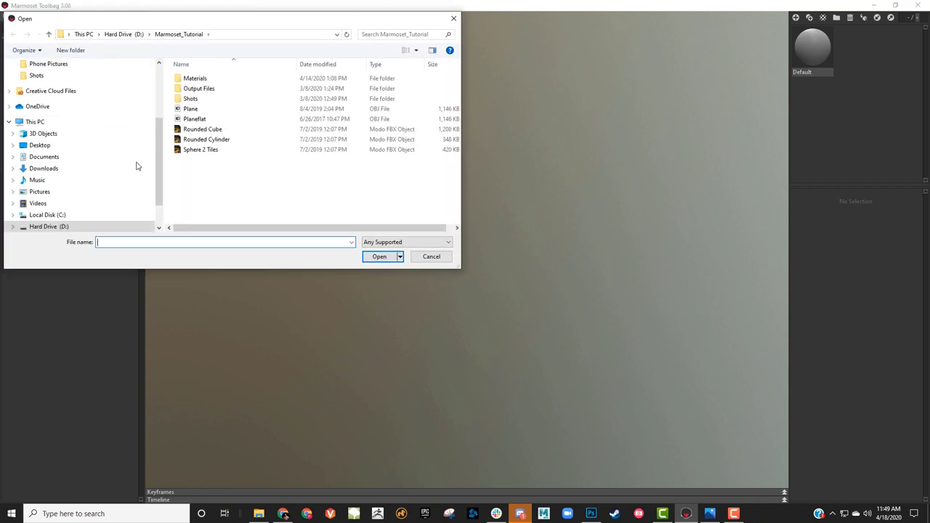
left_click(210, 141)
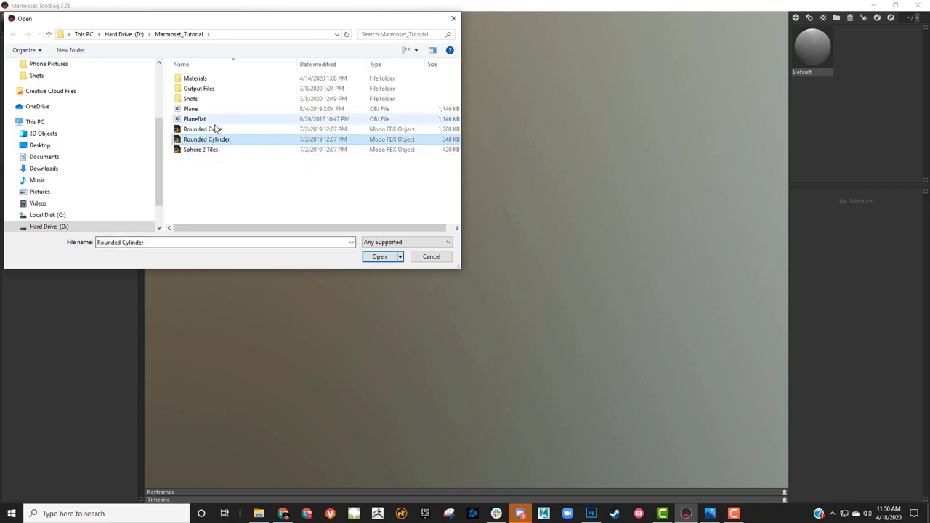
left_click(216, 129, "ctrl")
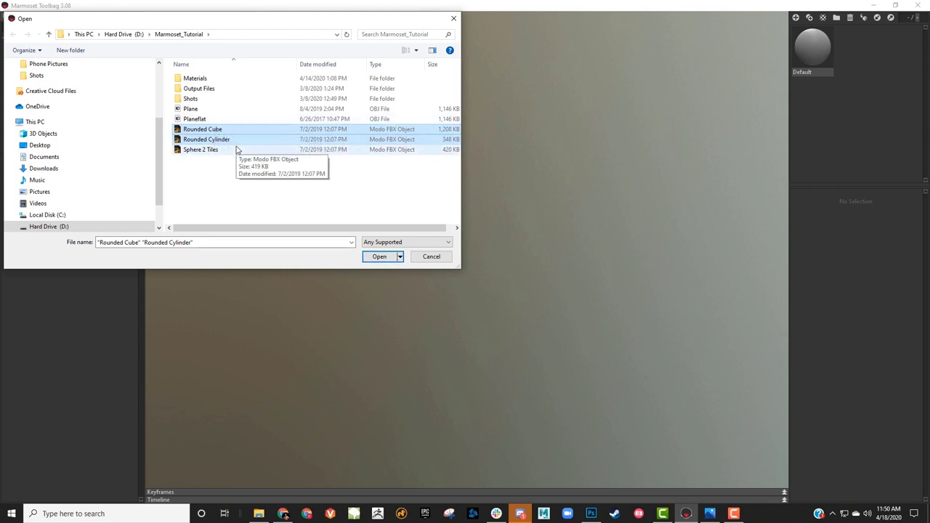
left_click(193, 119, "ctrl")
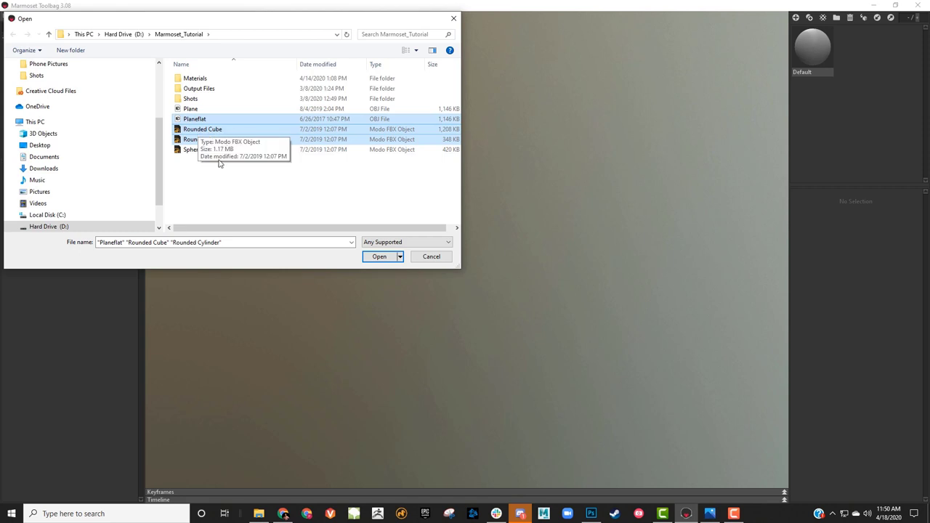
left_click(378, 257)
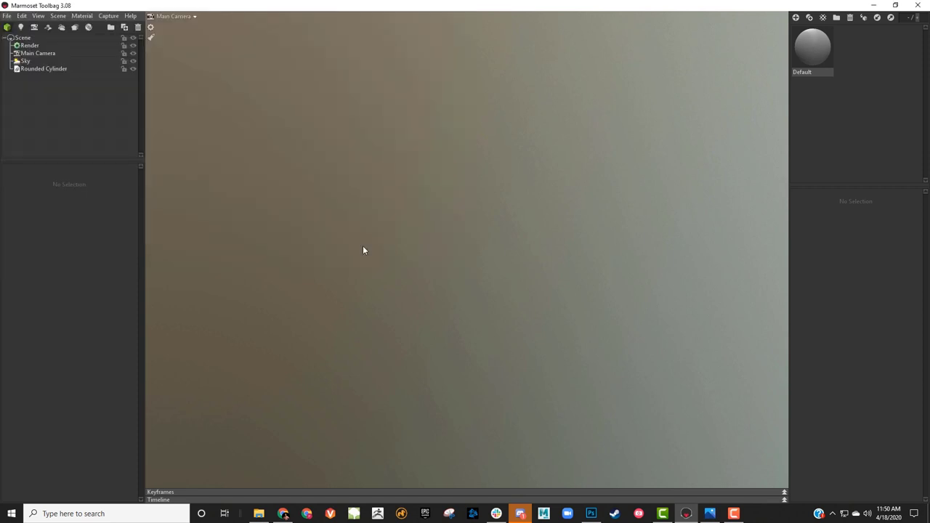
left_click(291, 208)
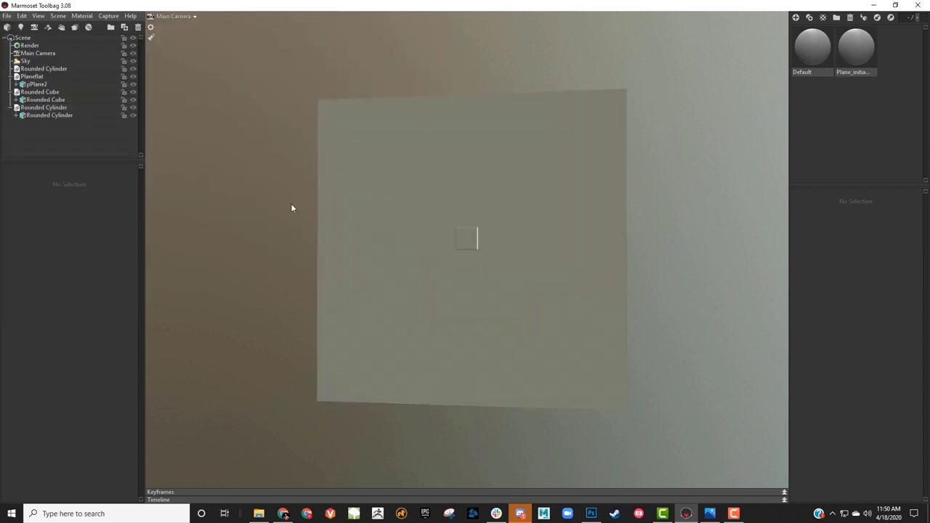
Hide the large flat plane mesh pPlane2 so only the smaller meshes are displayed
left_click(466, 237)
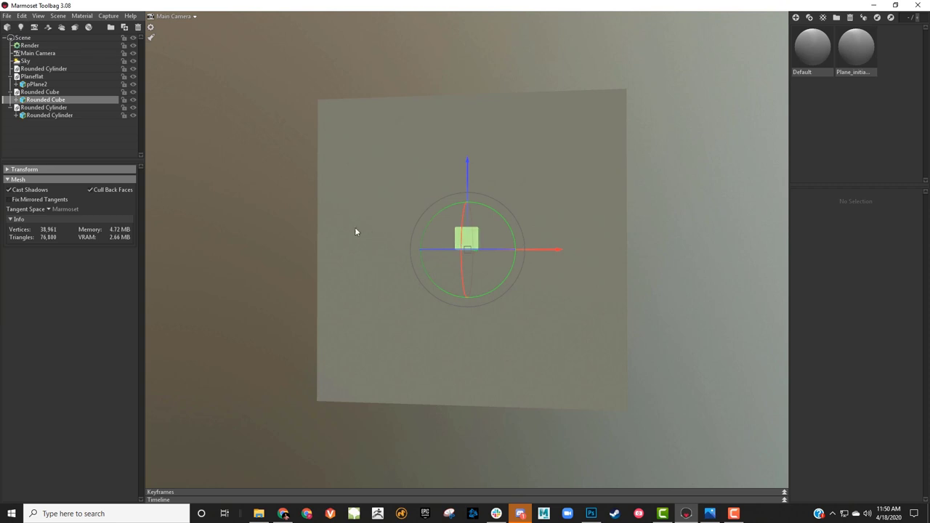
left_click(399, 230)
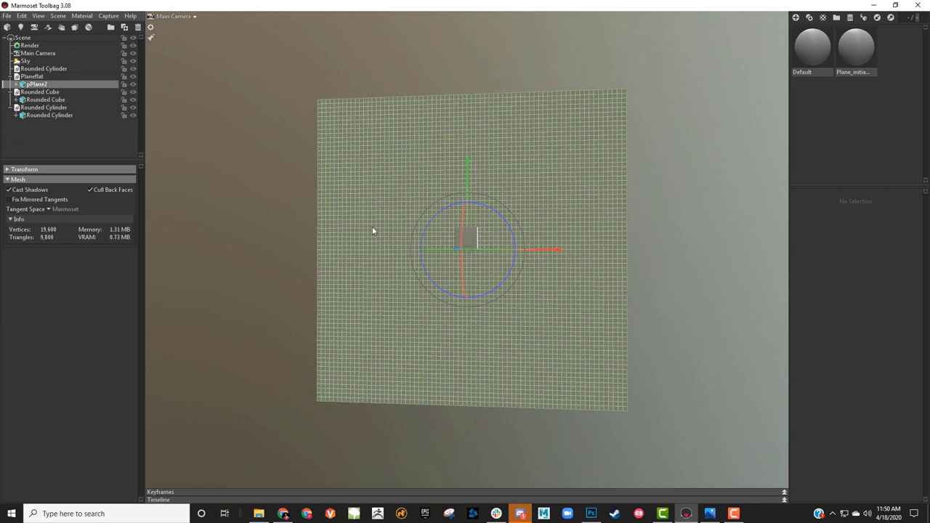
left_click(134, 84)
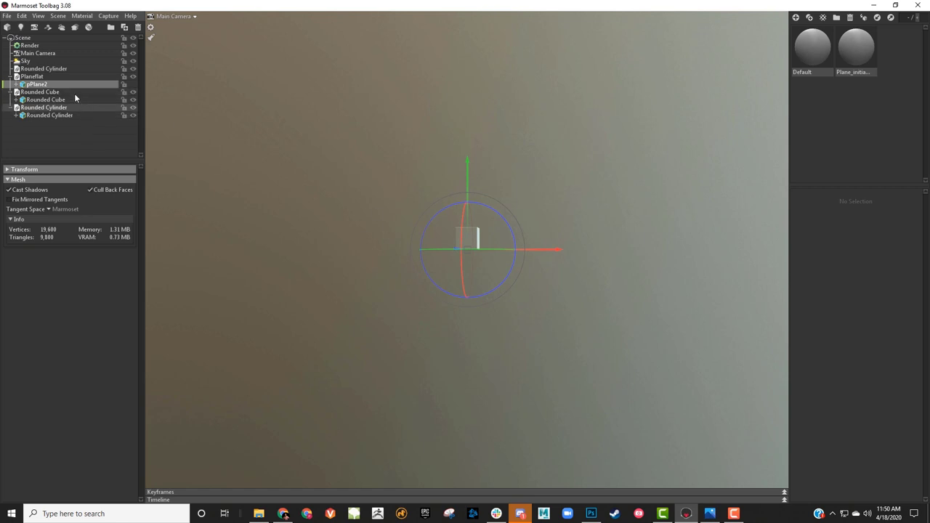
left_click(133, 85)
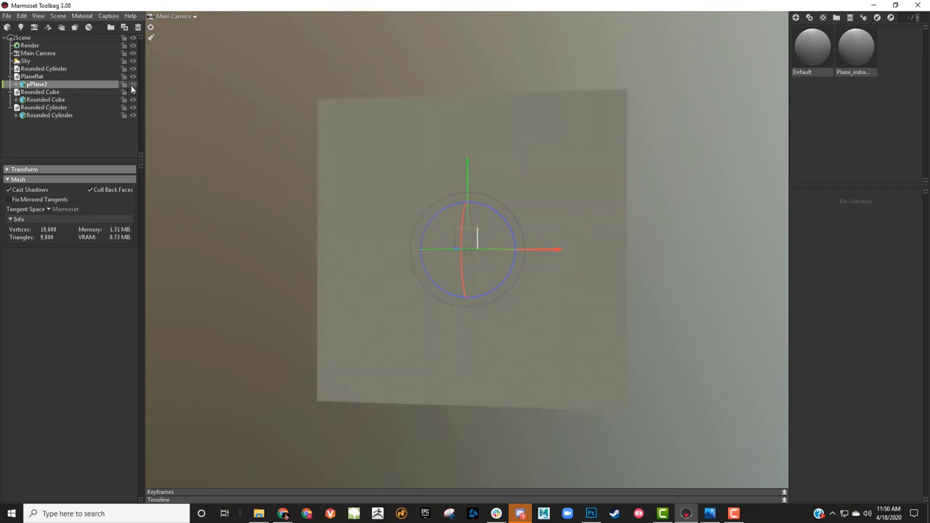
left_click(132, 85)
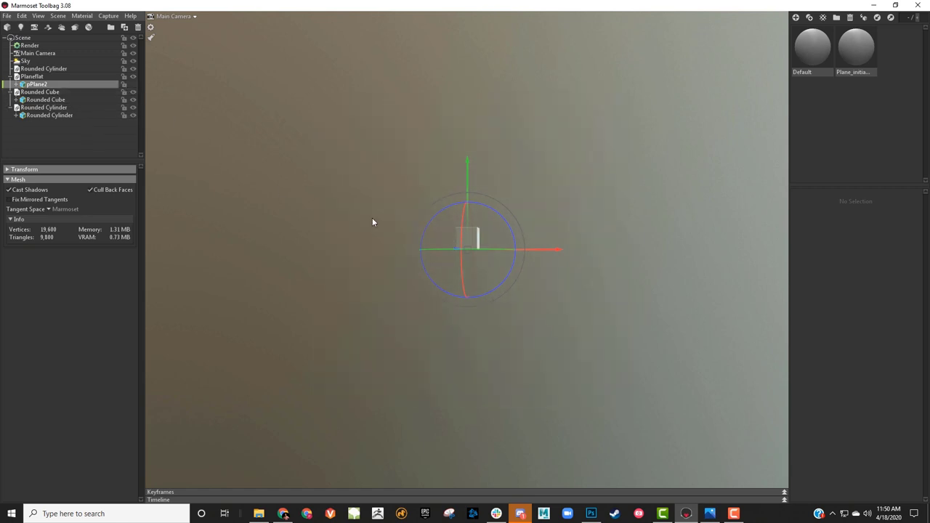
Select the rounded cube mesh and examine it up close from several angles in the viewport
left_click(478, 239)
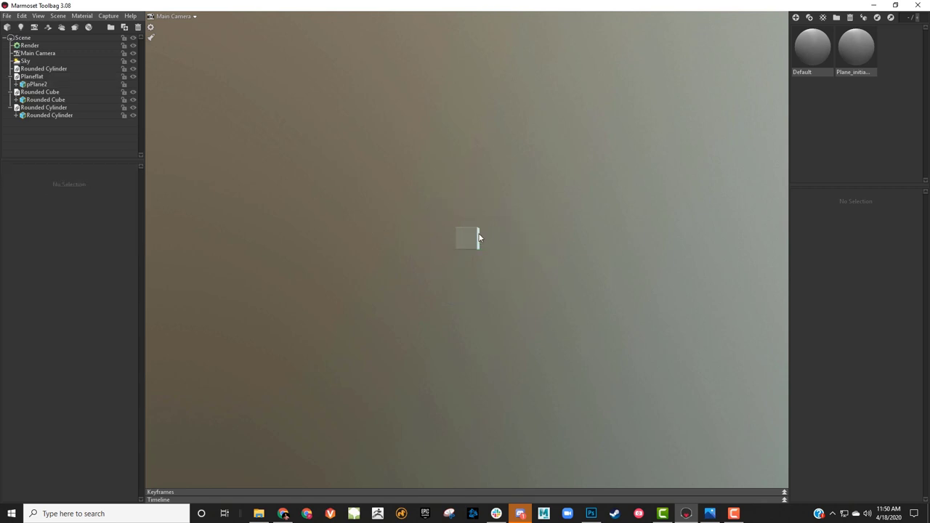
left_click(467, 242)
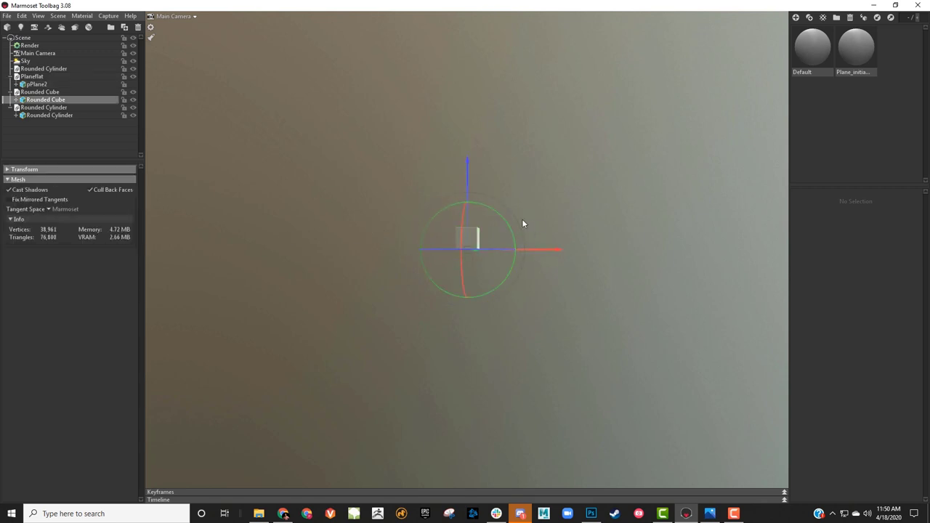
left_click_drag(315, 167, 366, 227)
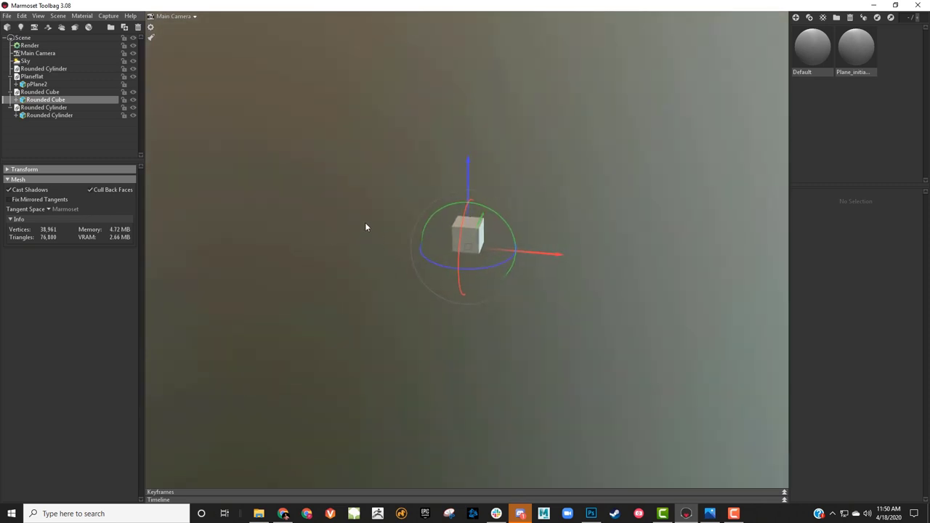
scroll(447, 271, "up", 6)
middle_click_drag(404, 267, 403, 277)
left_click_drag(403, 277, 399, 269)
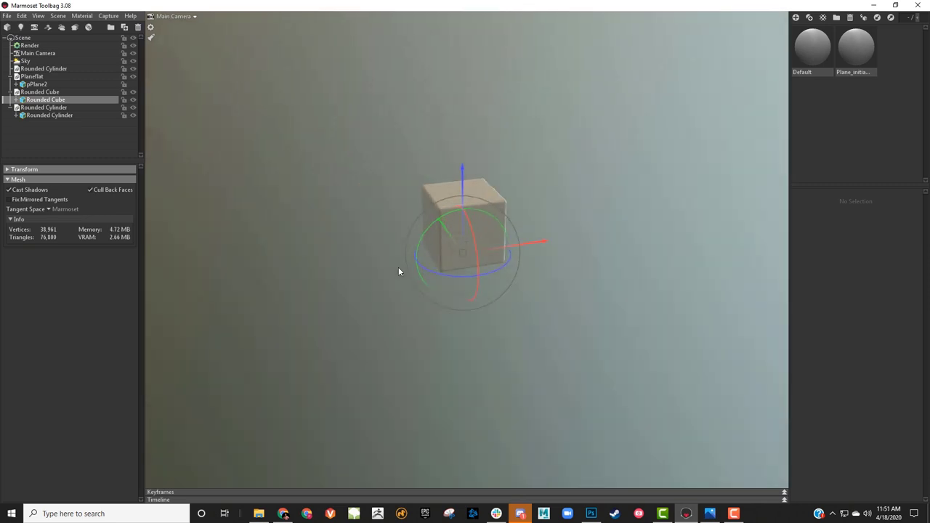
right_click_drag(398, 268, 463, 341)
middle_click_drag(398, 324, 431, 380)
right_click_drag(431, 379, 371, 297)
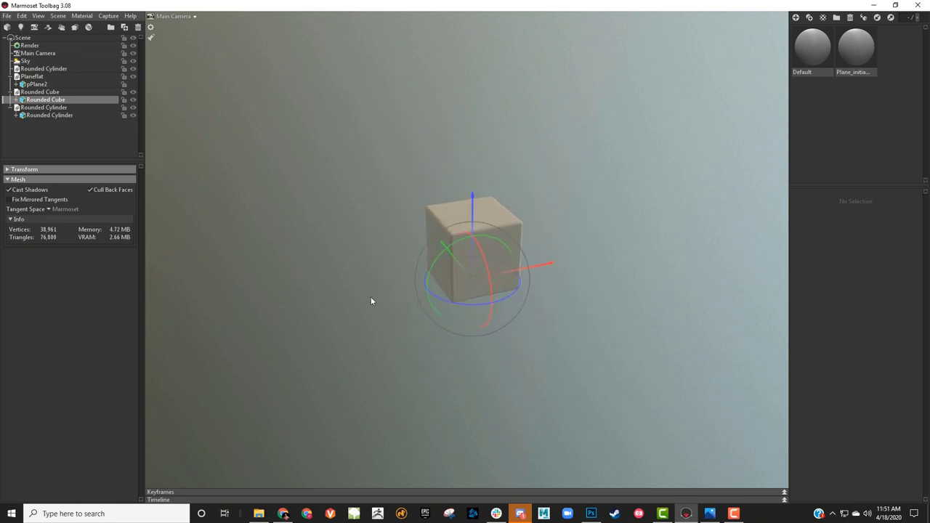
middle_click_drag(371, 301, 439, 285)
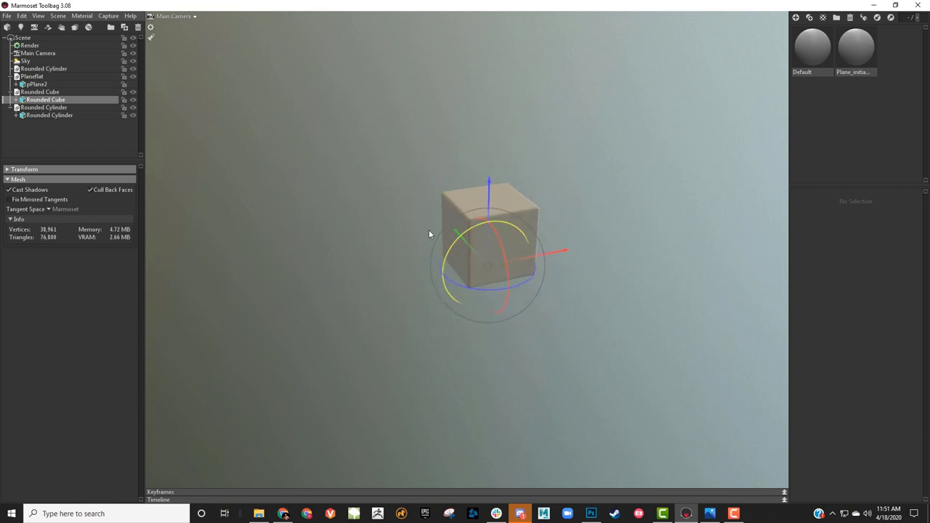
middle_click_drag(429, 230, 403, 271)
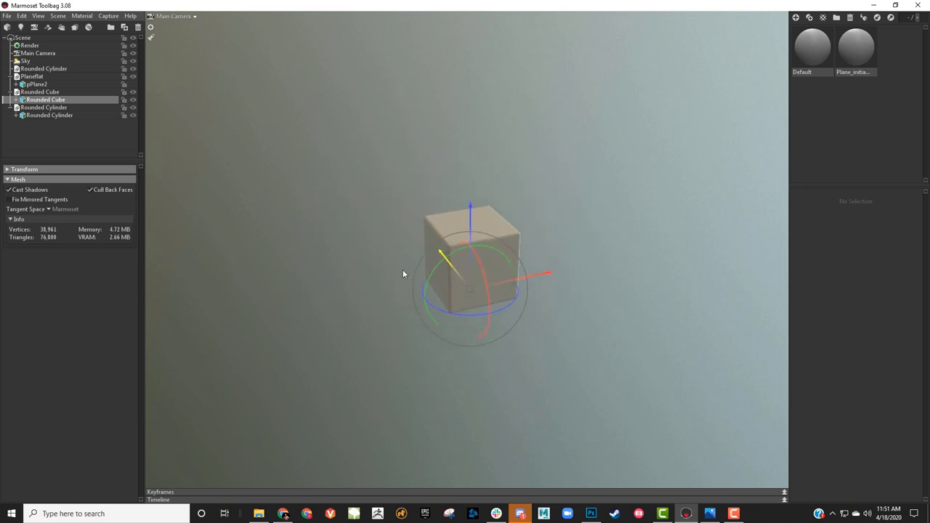
mouse_move(403, 274)
left_mouse_down()
mouse_move(456, 266)
mouse_move(424, 253)
mouse_move(301, 257)
mouse_move(533, 270)
mouse_move(429, 235)
mouse_move(420, 274)
left_mouse_up()
right_click_drag(420, 274, 455, 240)
mouse_move(456, 239)
left_mouse_down()
mouse_move(407, 263)
mouse_move(613, 262)
mouse_move(489, 238)
mouse_move(521, 241)
left_mouse_up()
middle_click_drag(522, 241, 524, 254)
left_click_drag(523, 254, 471, 198)
right_click_drag(472, 198, 422, 233)
left_click_drag(422, 233, 514, 238)
middle_click_drag(514, 238, 514, 183)
Clear the selection in the viewport and reselect the rounded cube mesh
left_click(514, 182)
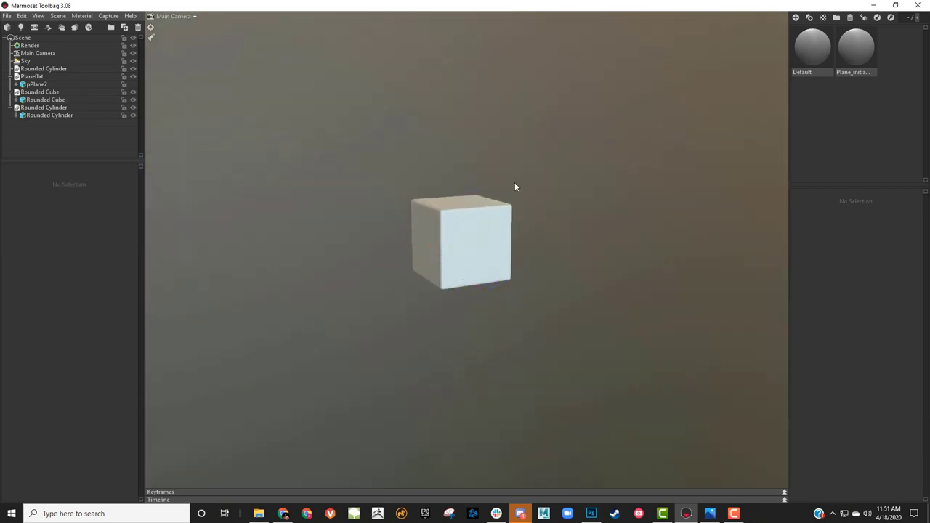
left_click(476, 216)
left_click_drag(550, 174, 586, 192)
left_click(587, 192)
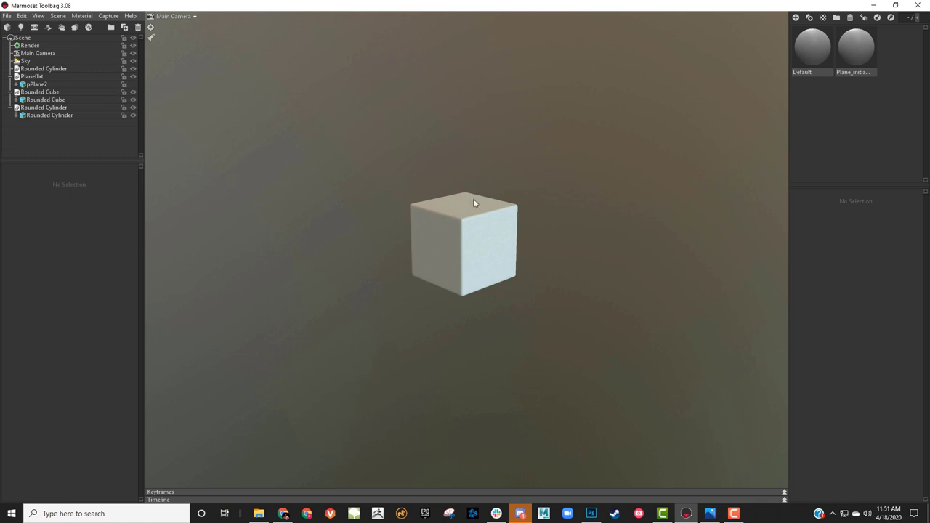
left_click(484, 225)
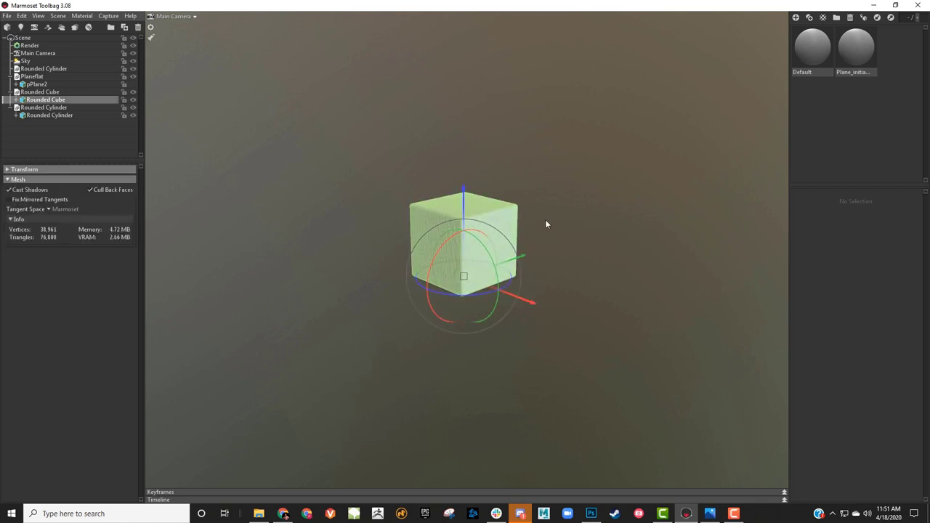
mouse_move(546, 222)
left_mouse_down()
mouse_move(393, 187)
mouse_move(415, 210)
mouse_move(540, 235)
left_mouse_up()
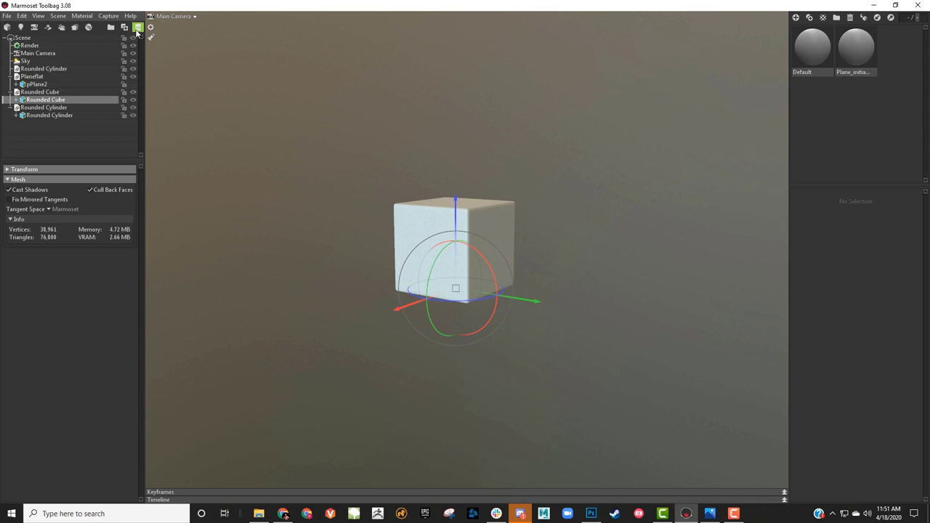
Hide the Rounded Cube and Planeflat groups and collapse both in the scene outline
left_click(133, 92)
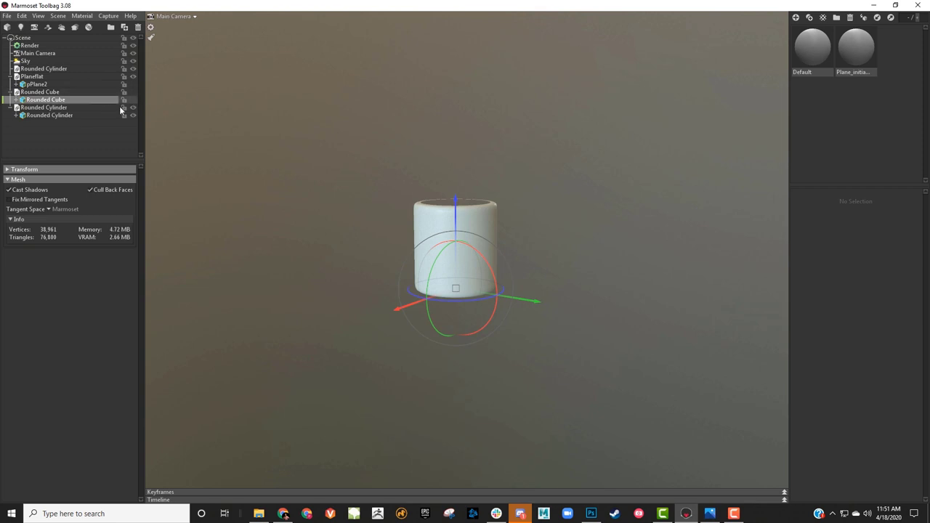
middle_click_drag(228, 114, 230, 123)
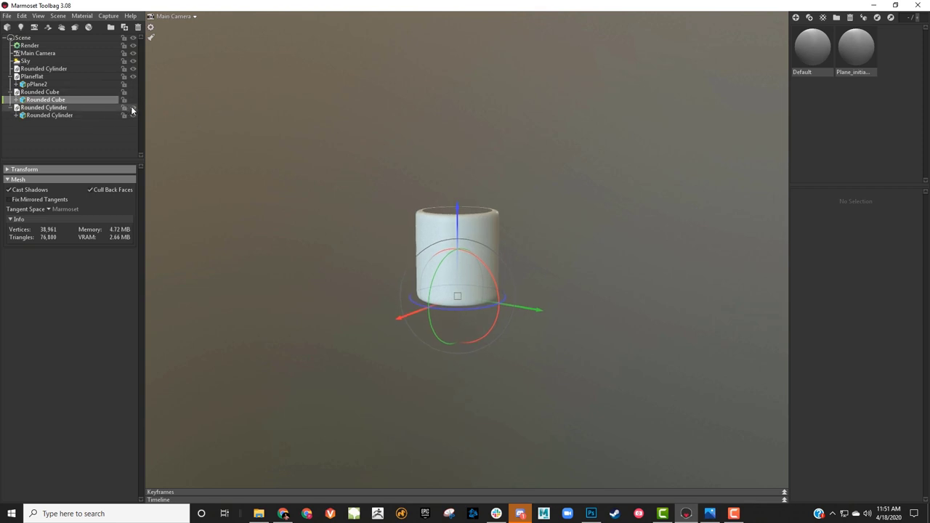
left_click(133, 108)
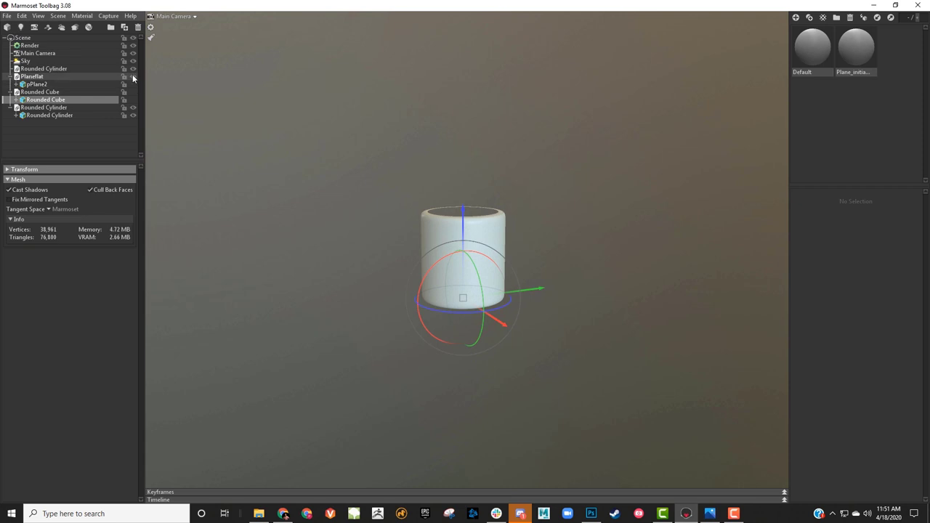
left_click(10, 77)
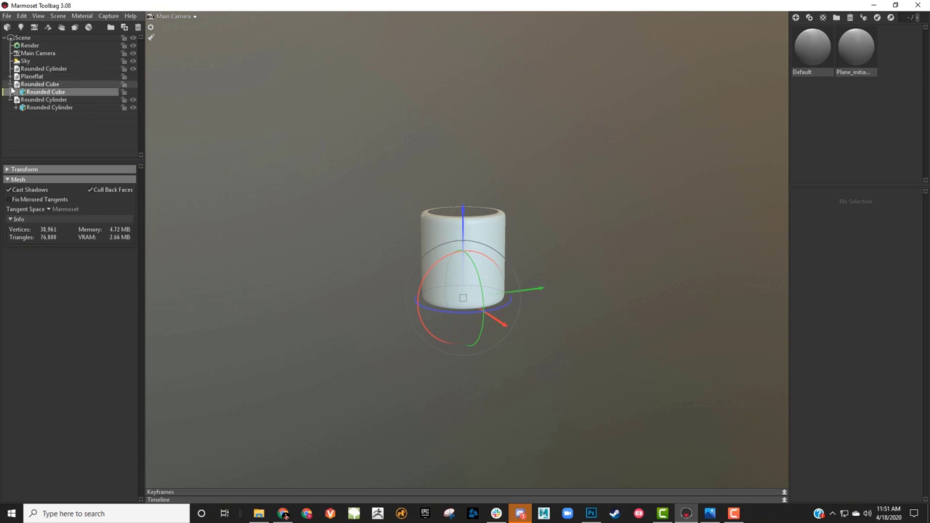
left_click(11, 85)
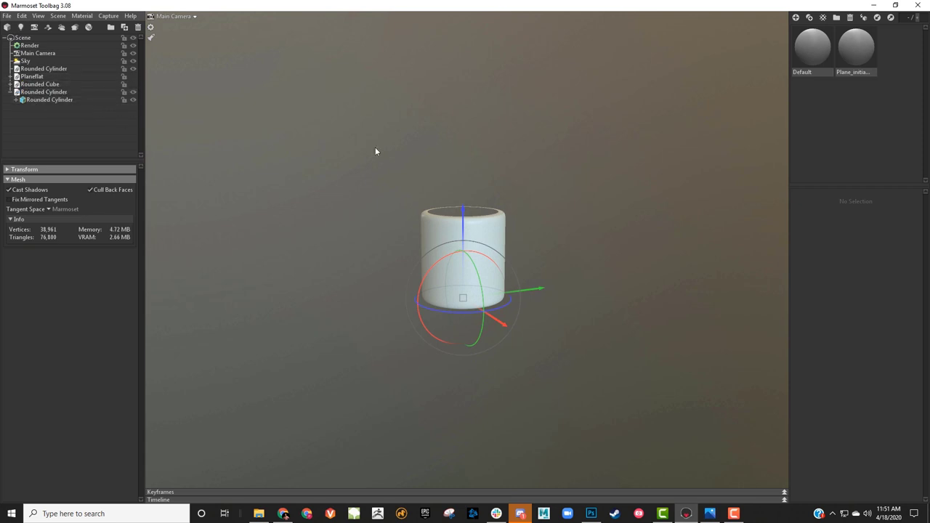
Examine the rounded cylinder from several angles and clear the selection in the viewport
middle_click_drag(376, 149, 313, 179)
left_click_drag(312, 180, 419, 203)
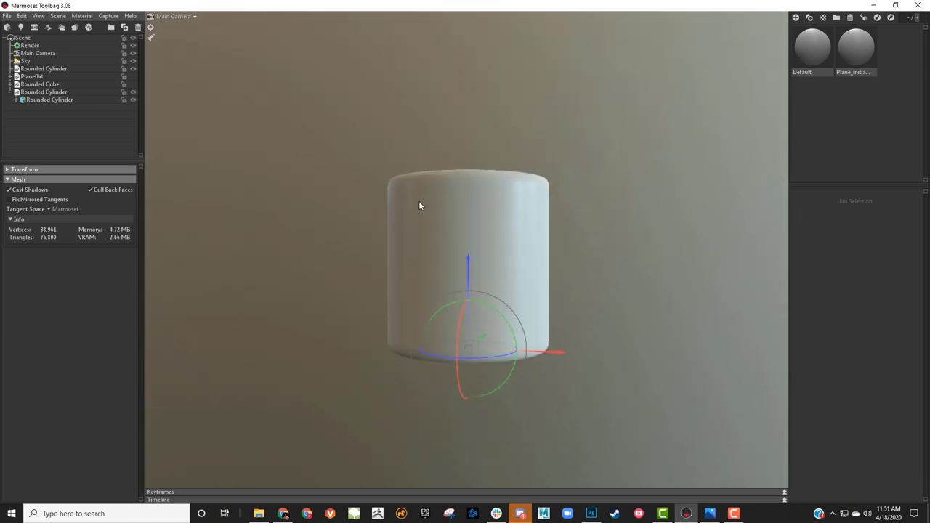
scroll(420, 204, "up", 3)
middle_click_drag(423, 188, 428, 170)
left_click(484, 204)
scroll(531, 202, "down", 2)
left_click_drag(531, 201, 590, 191)
left_click(592, 191)
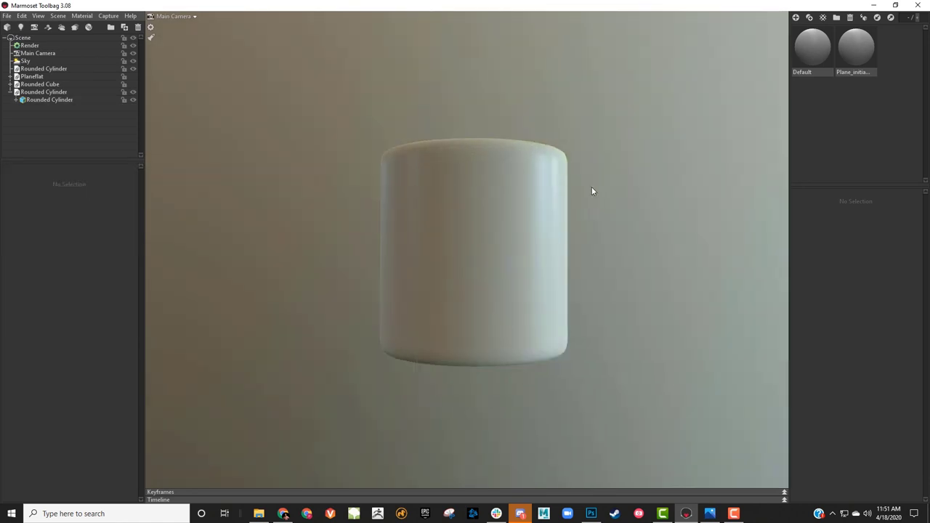
key("ctrl+z")
left_click(593, 187)
Select the rounded cylinder mesh in the viewport
middle_click_drag(577, 219, 574, 205)
scroll(524, 190, "up", 3)
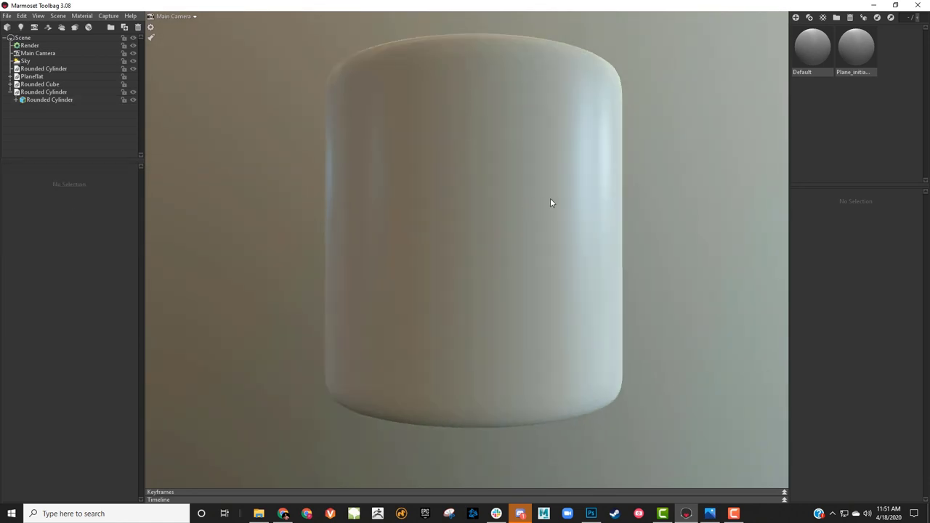
right_click_drag(551, 203, 424, 155)
left_click(462, 218)
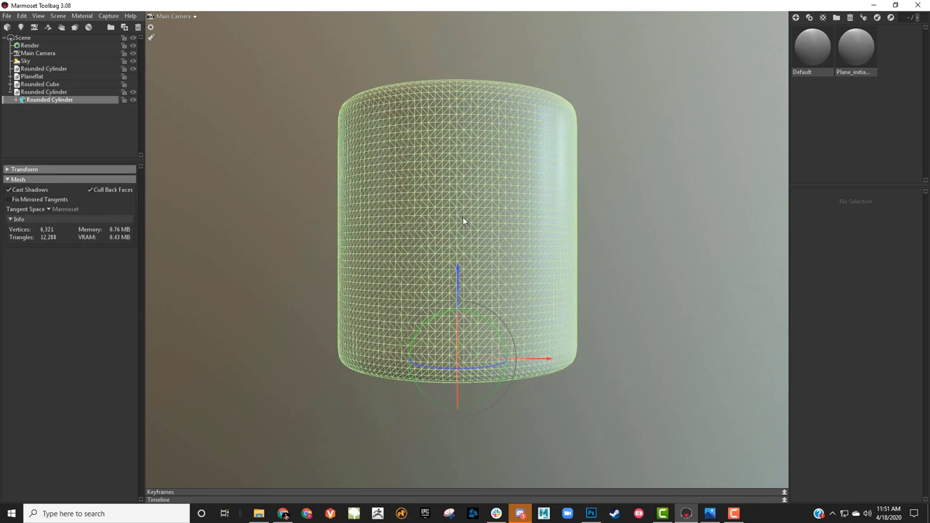
Delete the Plane_initialShadingGroup material from the material library and apply the Default material to the rounded cylinder
left_click(845, 55)
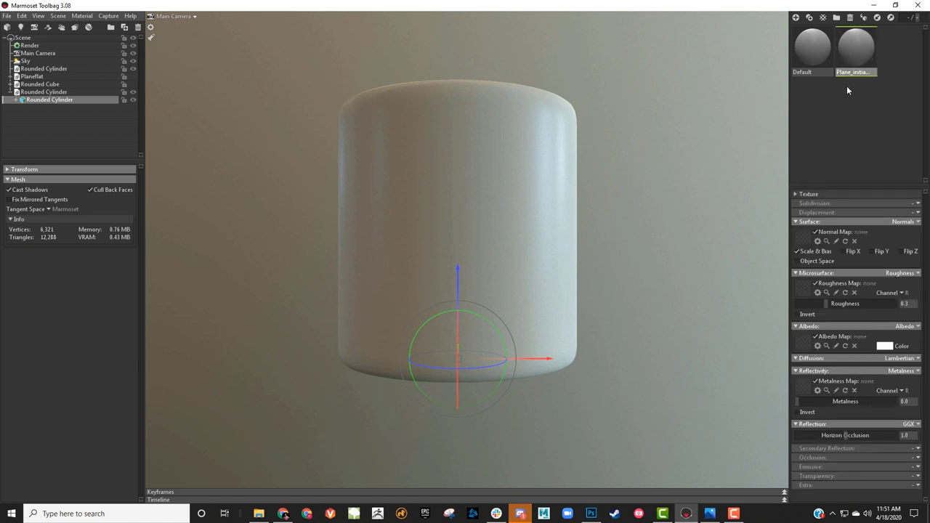
left_click(850, 19)
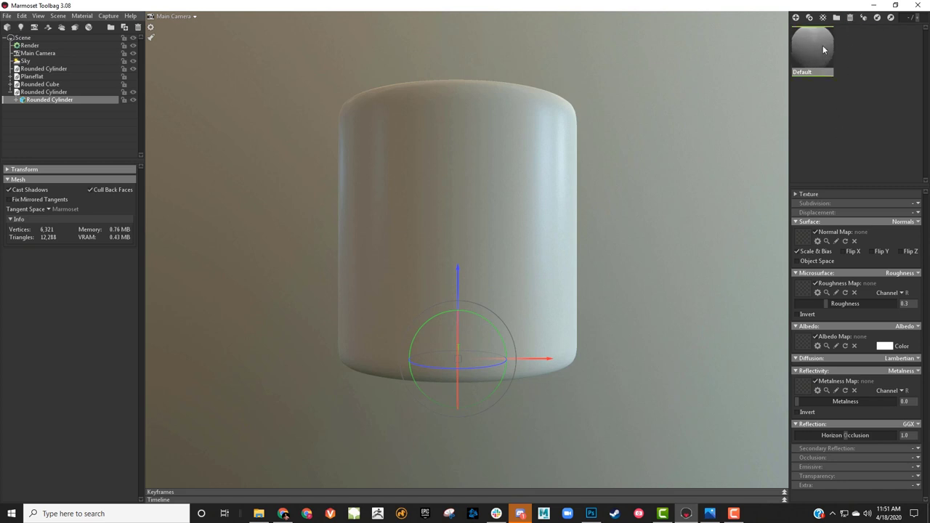
left_click_drag(823, 45, 480, 198)
left_click(503, 192)
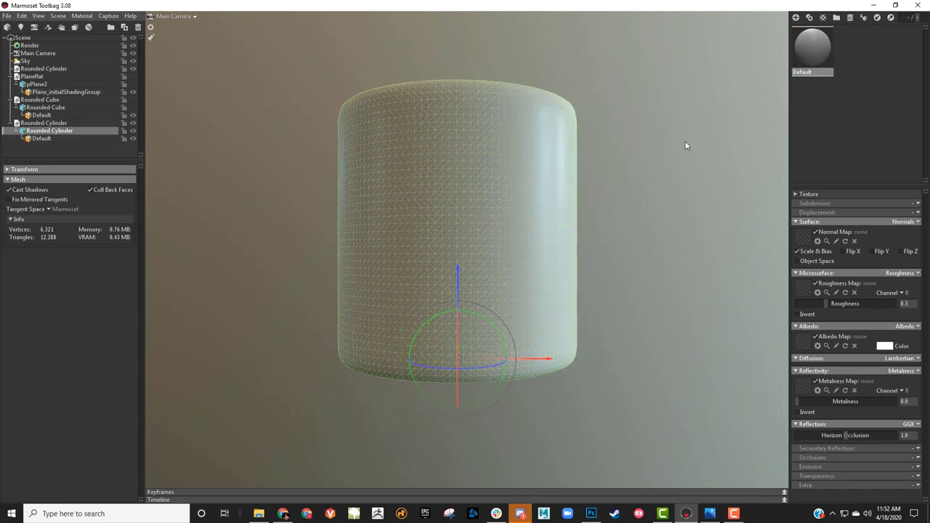
left_click_drag(805, 47, 436, 215)
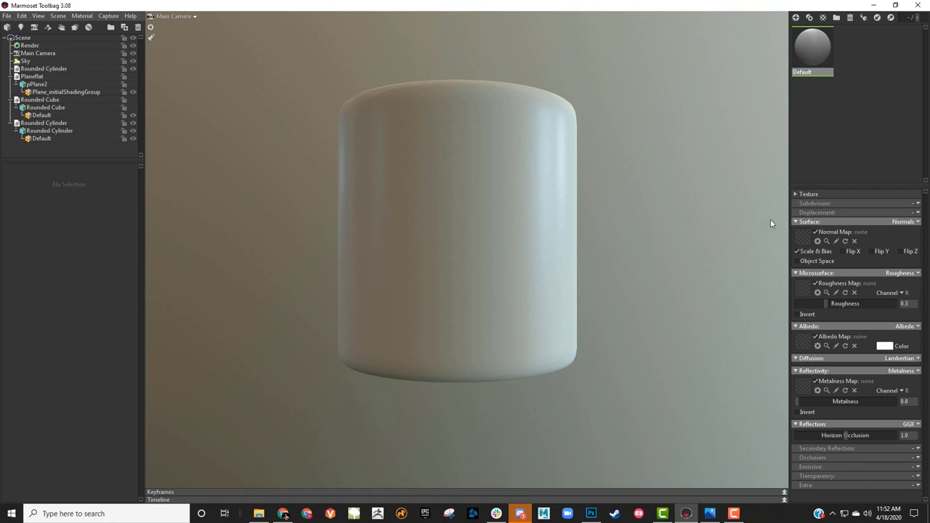
Collapse the Planeflat, Rounded Cube and lower Rounded Cylinder groups in the scene outline
left_click_drag(772, 222, 671, 241)
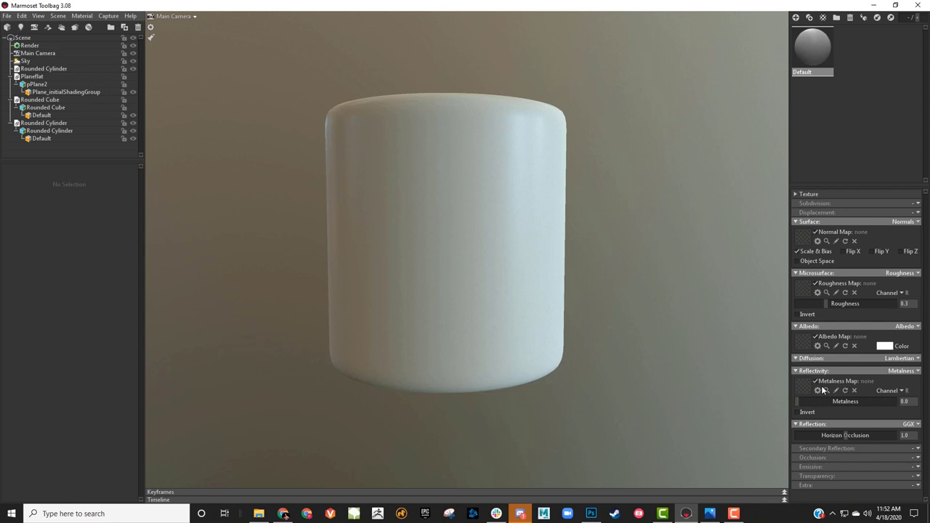
mouse_move(689, 247)
left_mouse_down()
mouse_move(669, 223)
mouse_move(633, 239)
mouse_move(633, 257)
left_mouse_up()
middle_click_drag(632, 253, 622, 223)
right_click_drag(622, 222, 588, 197)
middle_click_drag(588, 197, 591, 197)
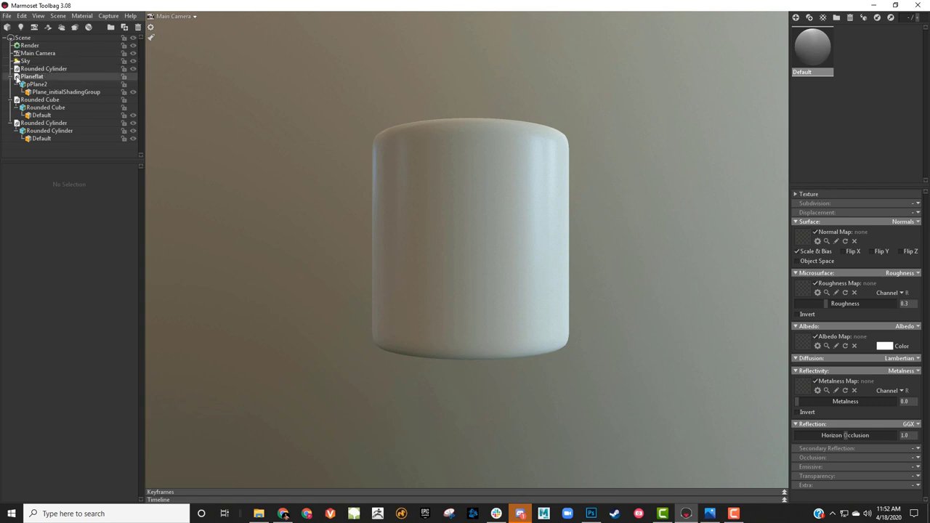
left_click(9, 76)
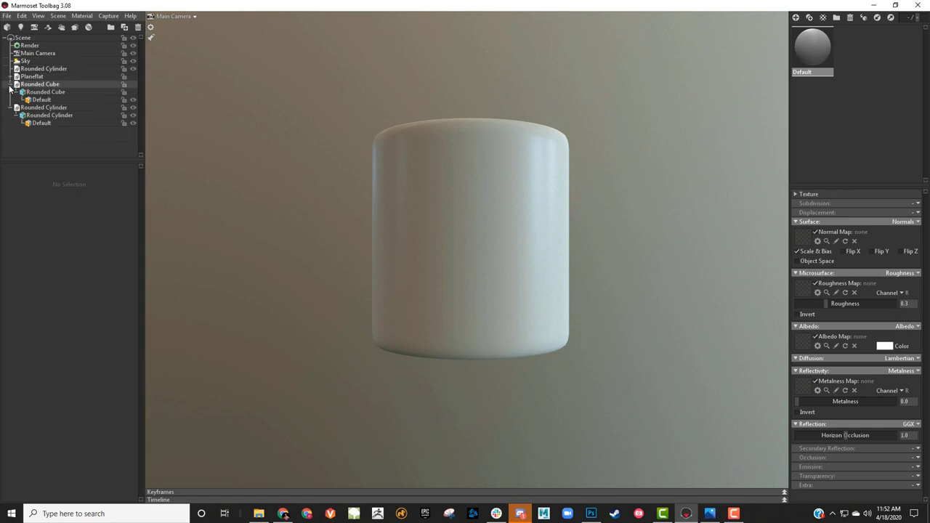
left_click(9, 84)
left_click(10, 91)
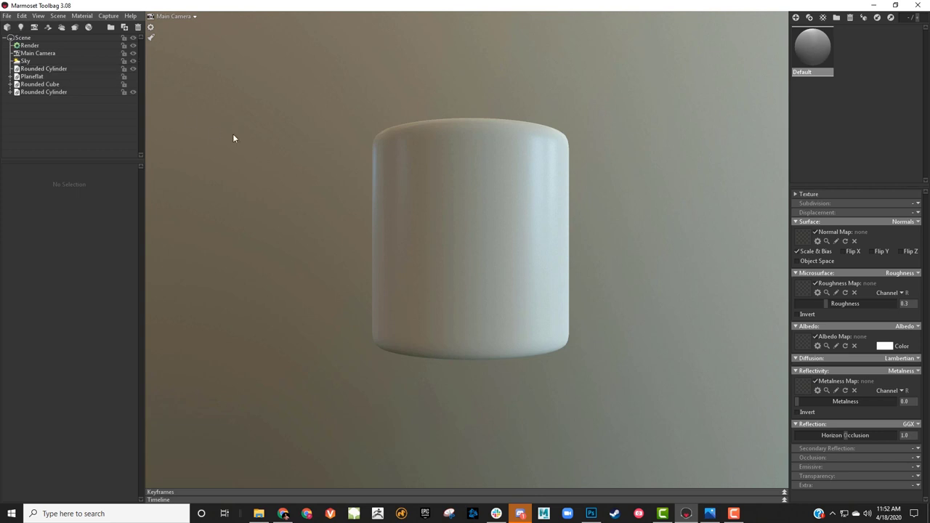
Hide the duplicate Rounded Cylinder entry above Planeflat and keep the last Rounded Cylinder group visible
scroll(241, 148, "down", 3)
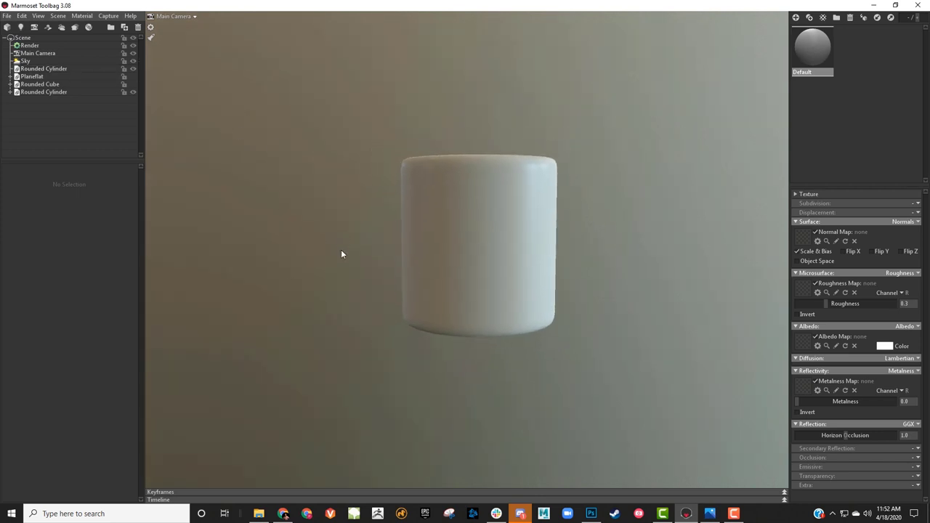
scroll(344, 222, "up", 3)
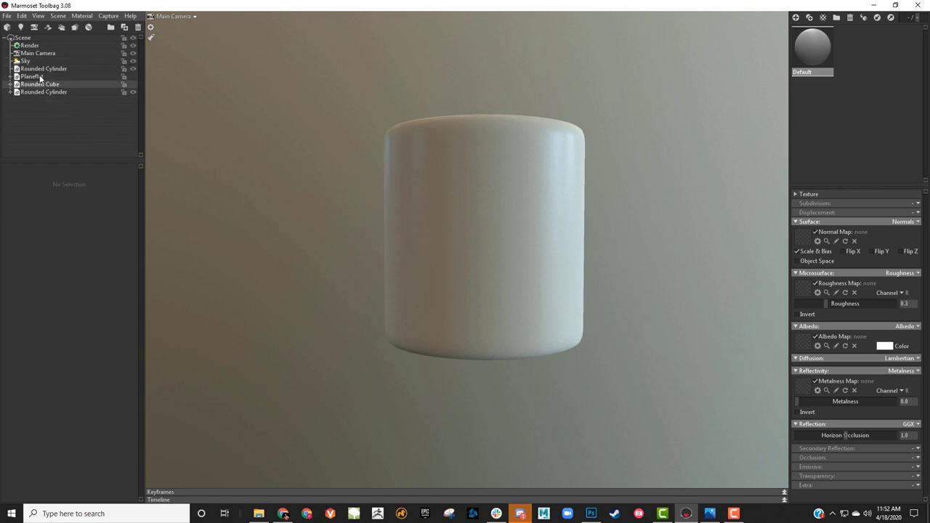
left_click_drag(310, 176, 311, 174)
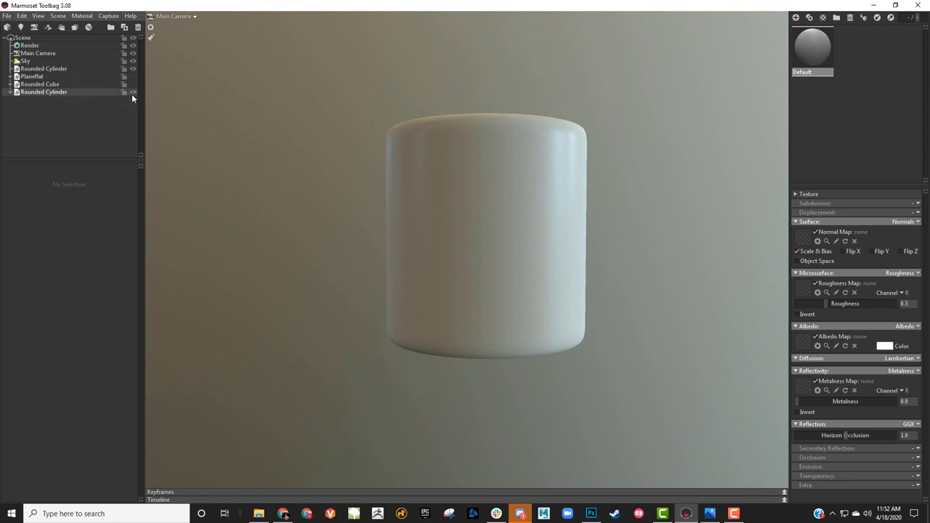
left_click(132, 93)
left_click(132, 93)
left_click(132, 68)
left_click(132, 93)
left_click(132, 93)
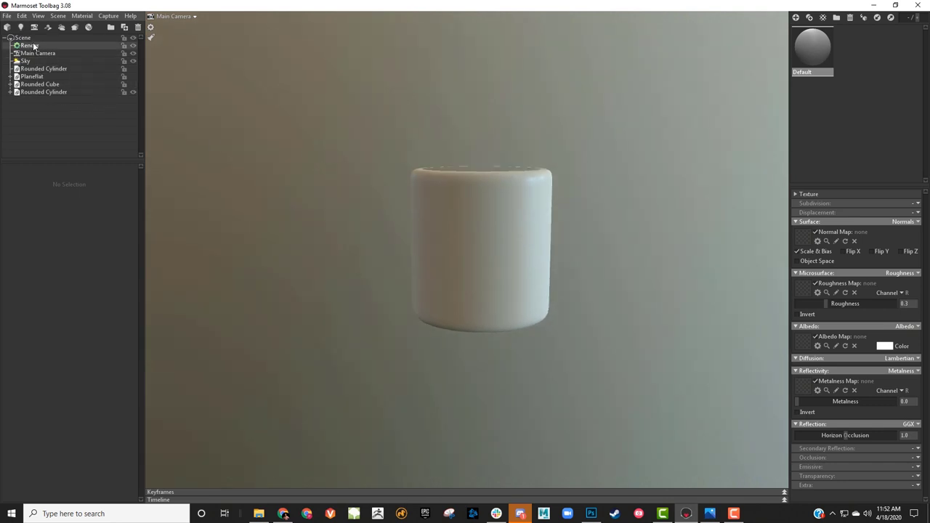
Examine the remaining rounded cylinder from several angles, selecting its mesh and clearing the selection again
left_click_drag(253, 158, 283, 164, "alt")
right_click_drag(282, 163, 312, 179, "alt")
left_click_drag(312, 178, 263, 159, "alt")
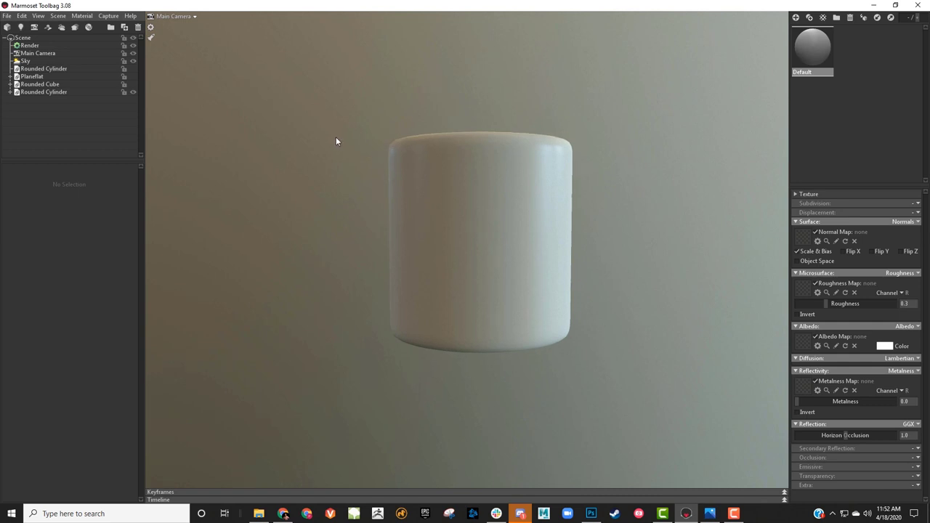
left_click(390, 196)
left_click(305, 191)
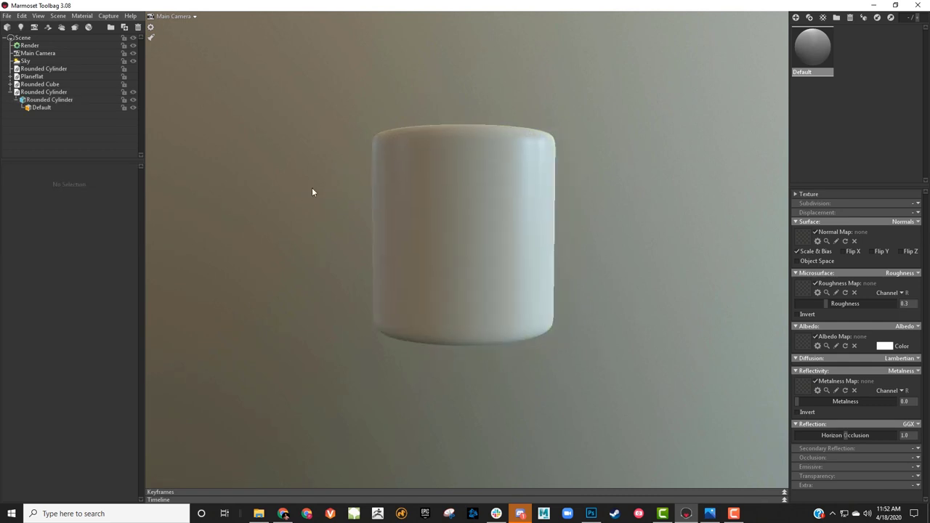
scroll(354, 210, "up", 1)
scroll(342, 214, "up", 1)
left_click_drag(355, 210, 422, 204, "alt")
scroll(379, 192, "down", 1)
left_click(422, 205)
left_click(307, 193)
middle_click_drag(346, 205, 363, 200, "alt")
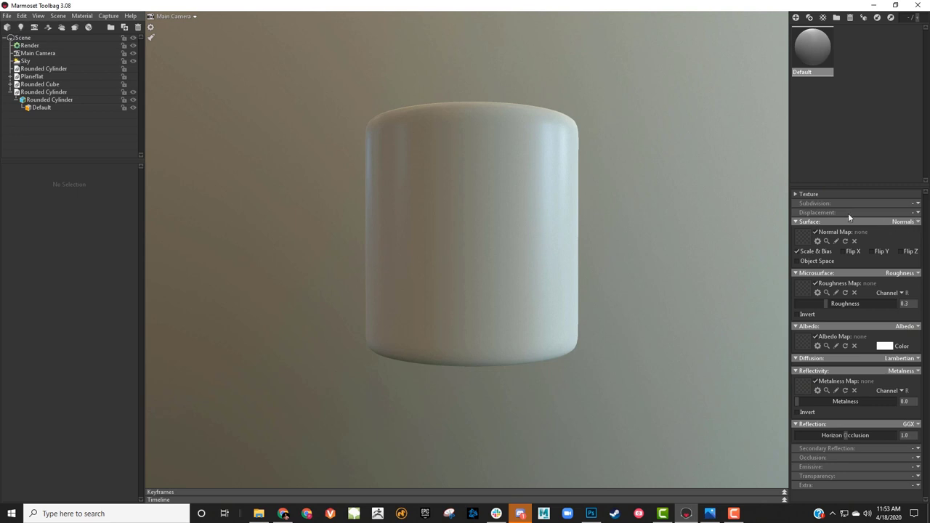
Expand the Texture settings of the Default material to review its tiling controls
left_click(796, 195)
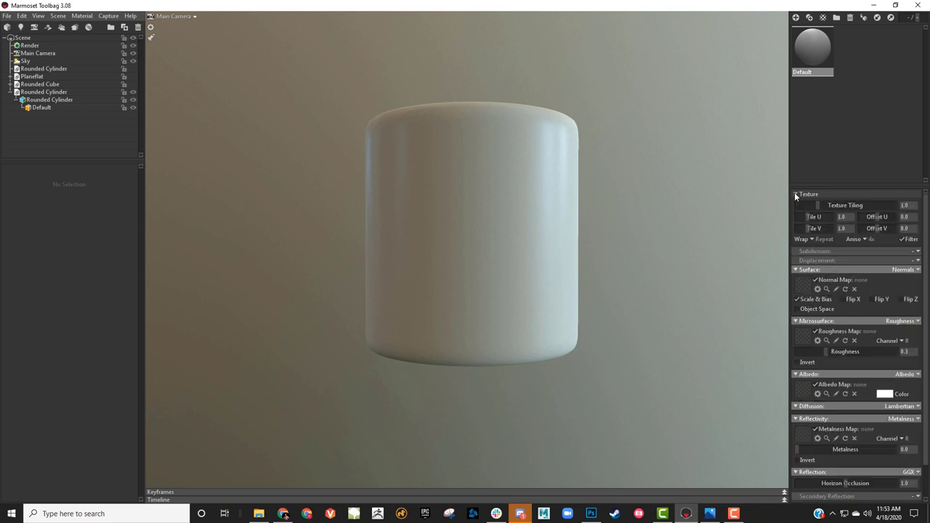
left_click(795, 194)
left_click(795, 194)
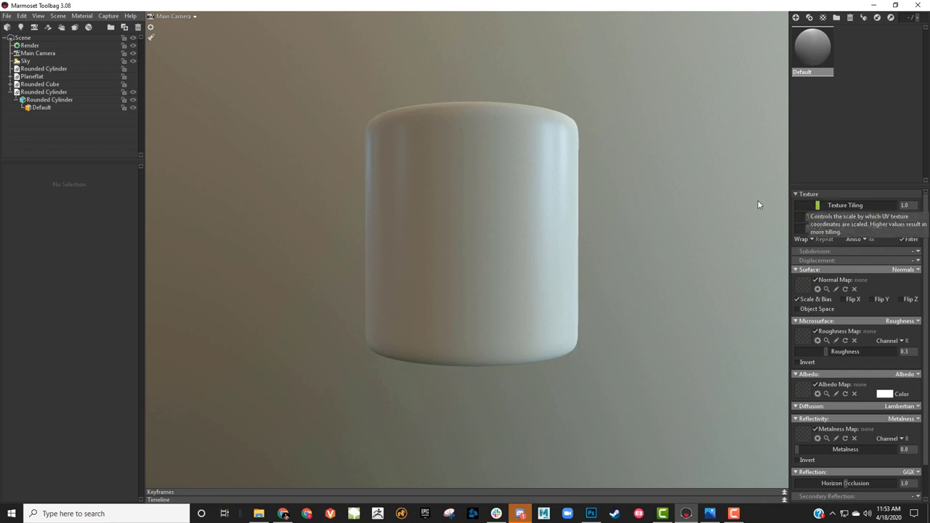
left_click_drag(711, 206, 684, 208)
right_click_drag(685, 209, 674, 202)
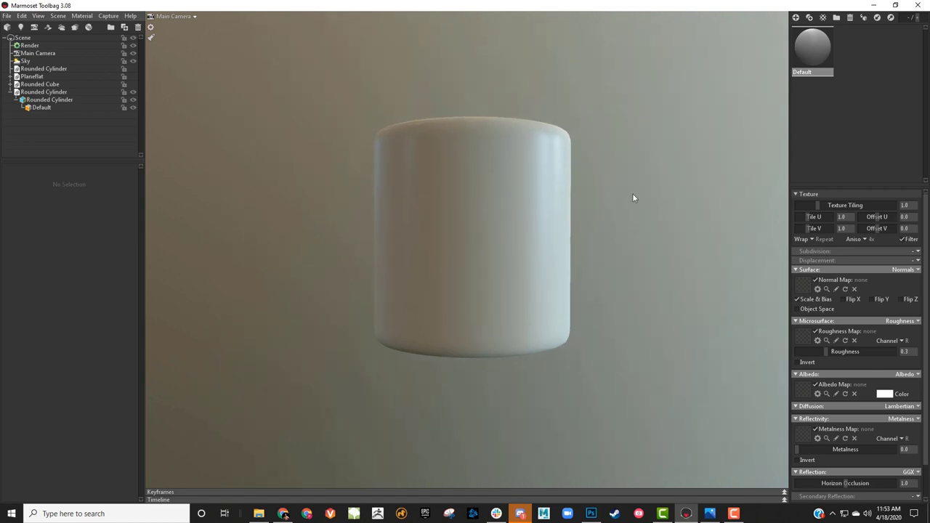
scroll(617, 194, "up", 3)
scroll(633, 222, "down", 1)
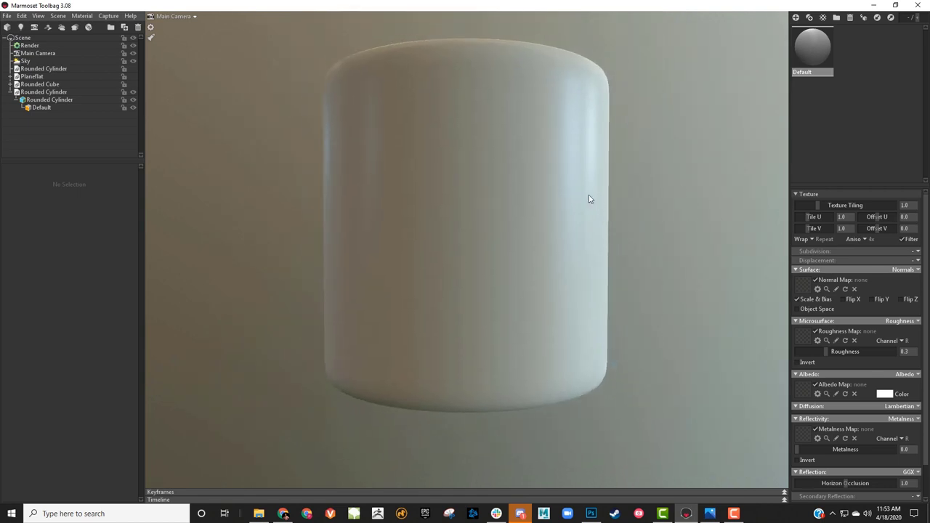
scroll(589, 200, "down", 1)
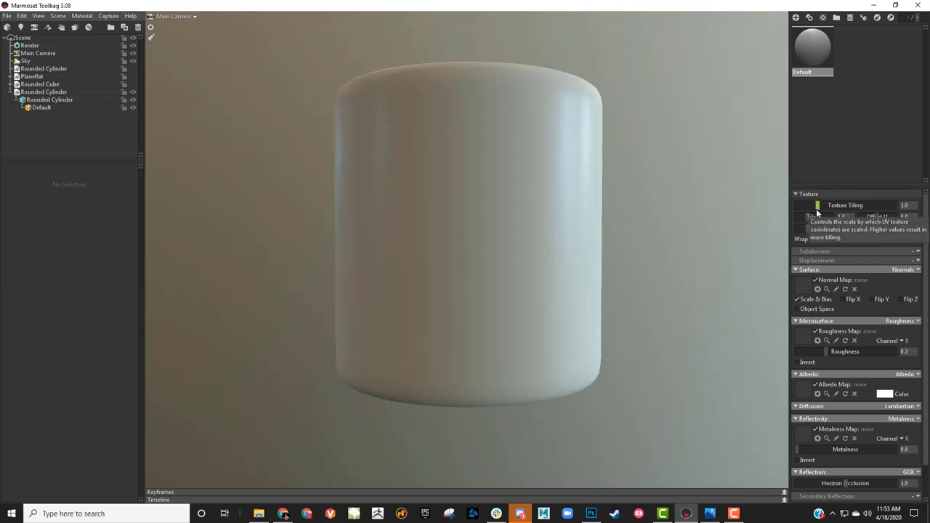
Switch to Photos to examine the brick study reference image, and return to Marmoset Toolbag
mouse_move(712, 515)
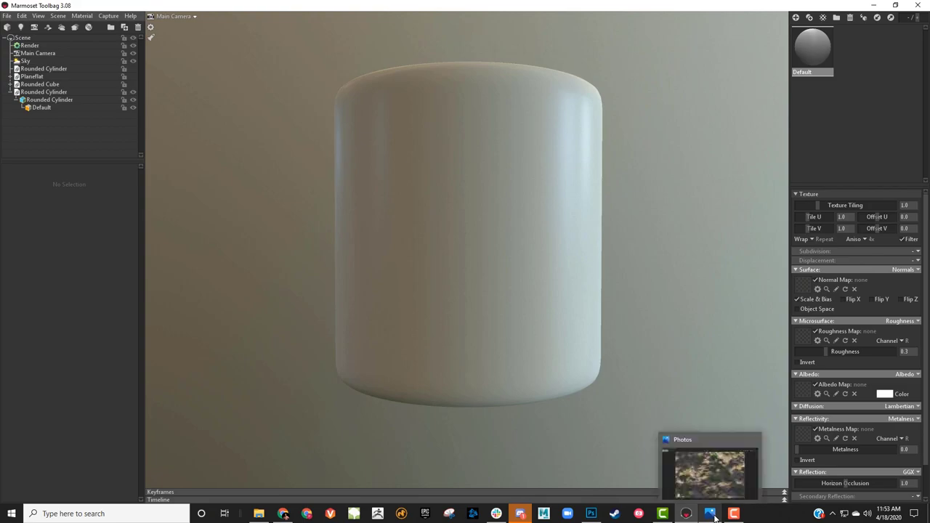
left_click(710, 484)
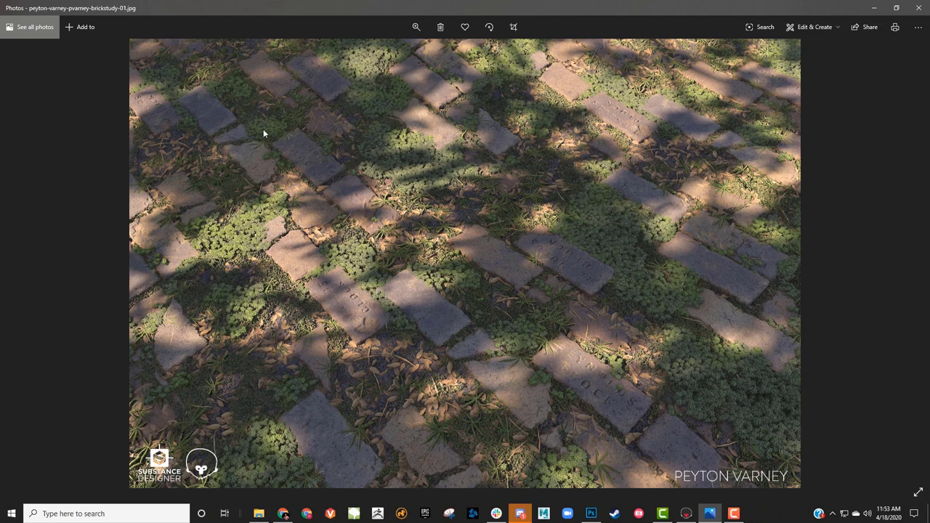
left_click(874, 7)
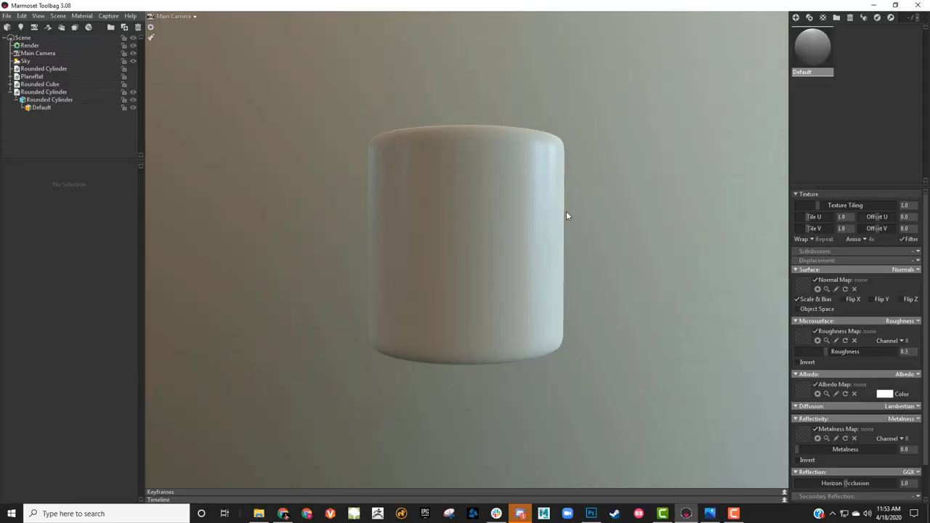
Load Saint-Brick-2-normal from the Saint Brick folder inside Marmoset_Tutorial's Materials folder as the Default material's normal map
right_click_drag(566, 211, 567, 243)
middle_click_drag(566, 243, 555, 218)
mouse_move(555, 218)
left_mouse_down()
mouse_move(583, 232)
mouse_move(567, 222)
left_mouse_up()
right_click_drag(567, 222, 547, 228)
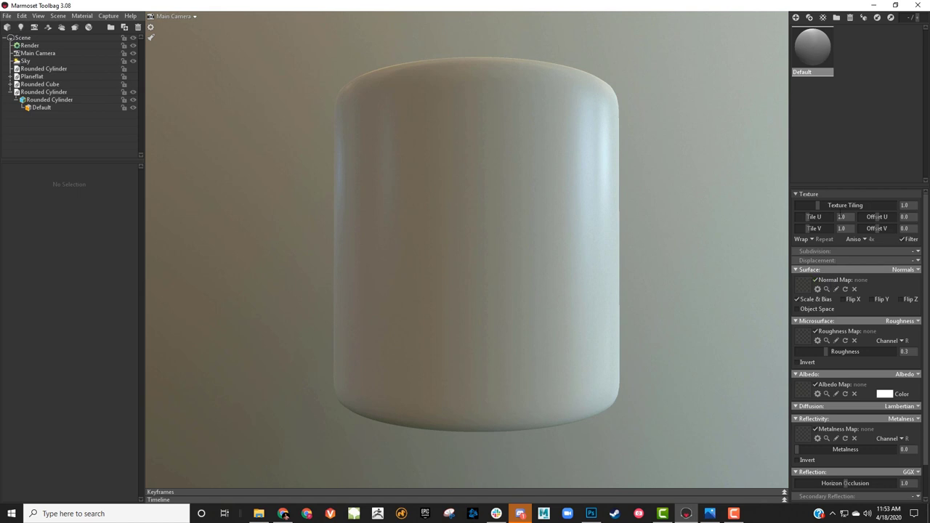
left_click(804, 288)
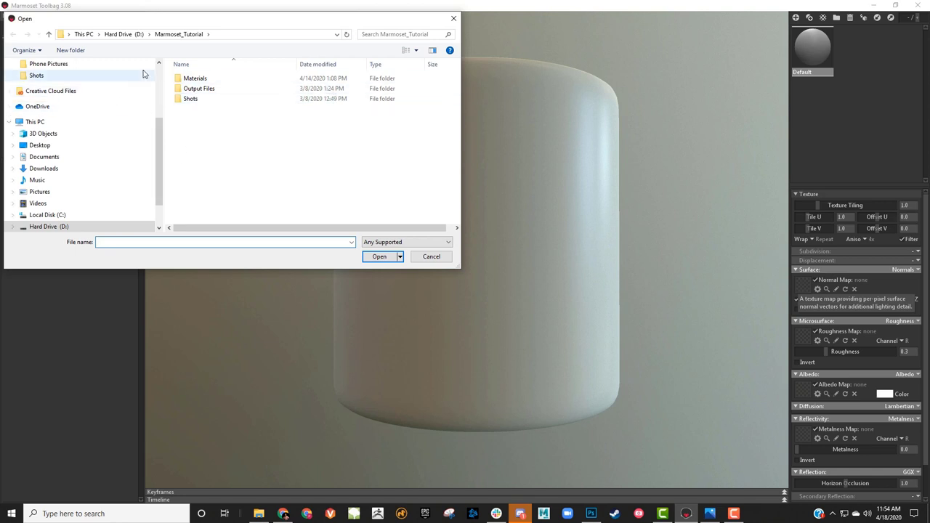
scroll(104, 98, "up", 1)
scroll(104, 98, "up", 3)
left_click(92, 129)
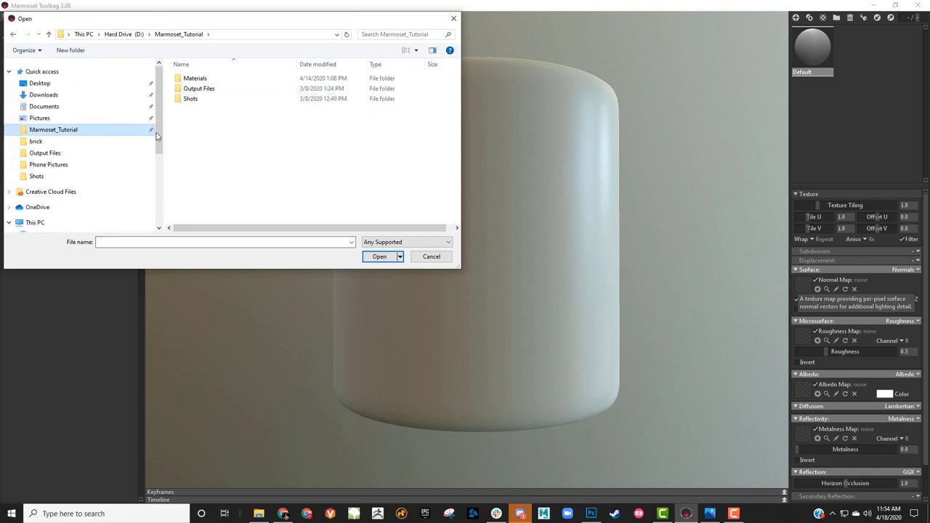
double_click(195, 78)
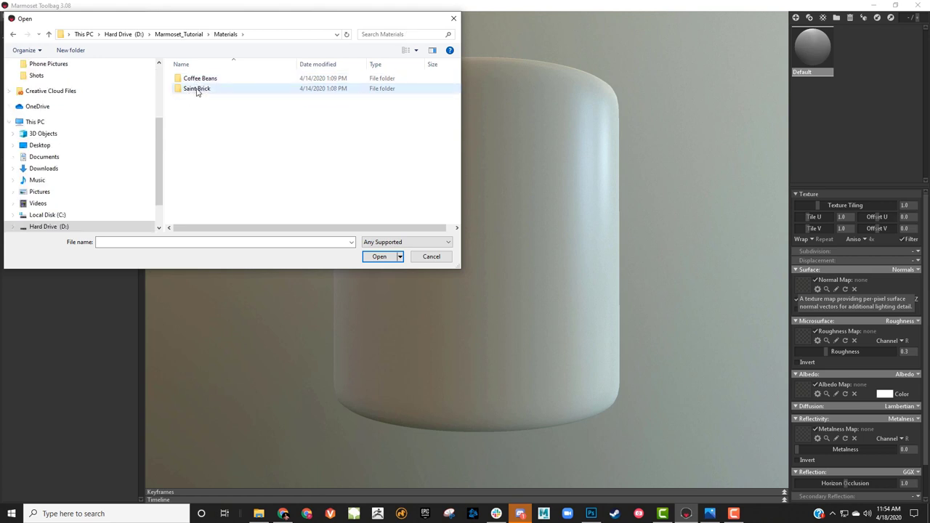
double_click(196, 88)
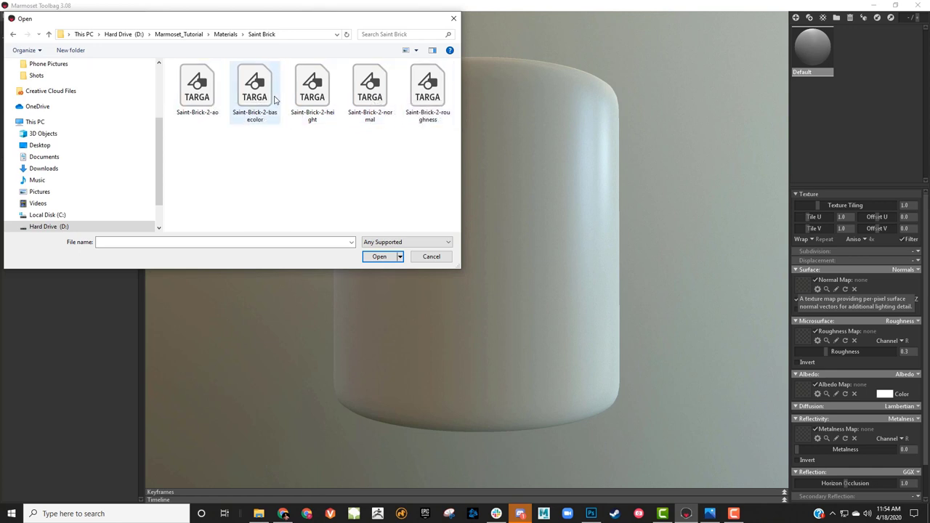
left_click(370, 91)
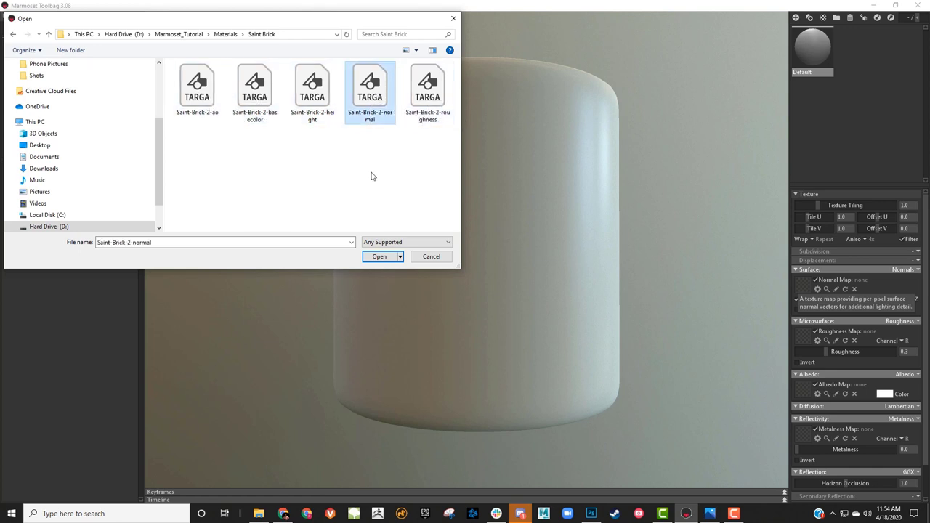
left_click(379, 257)
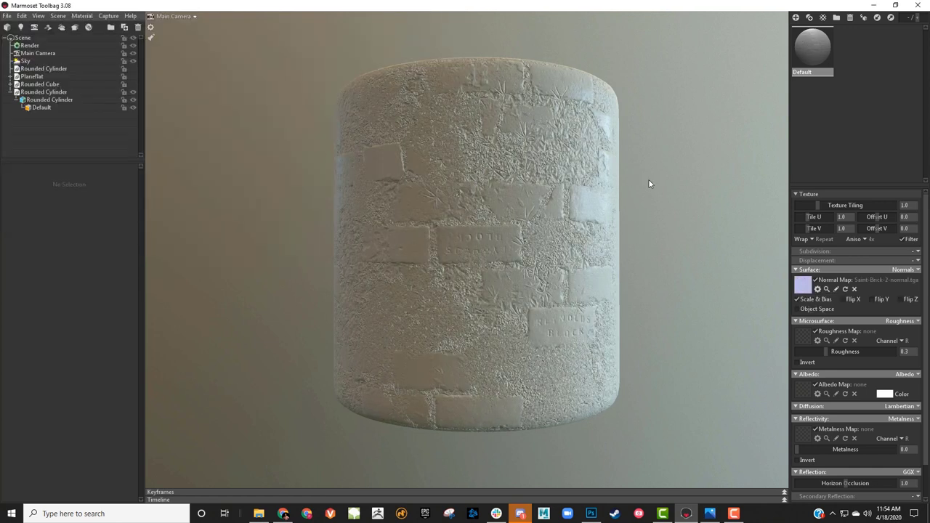
Examine the normal map's brick relief on the rounded cylinder under different viewing angles and distances
left_click_drag(646, 190, 600, 180)
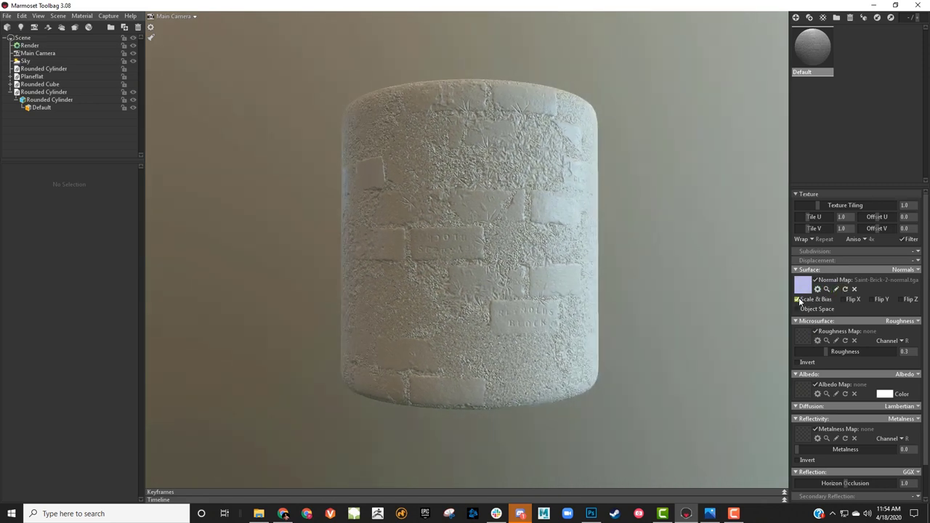
mouse_move(671, 249)
left_mouse_down()
mouse_move(697, 247)
mouse_move(682, 249)
left_mouse_up()
scroll(699, 259, "up", 3)
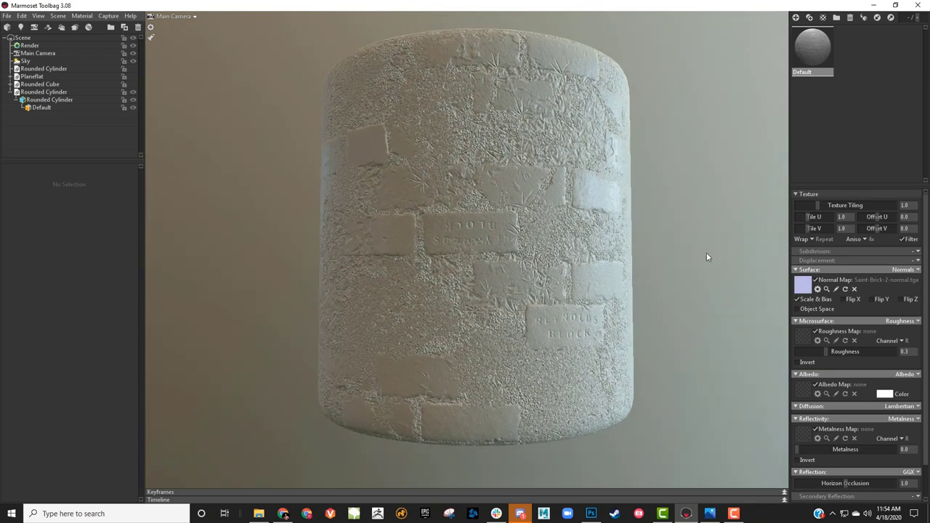
scroll(707, 257, "down", 4)
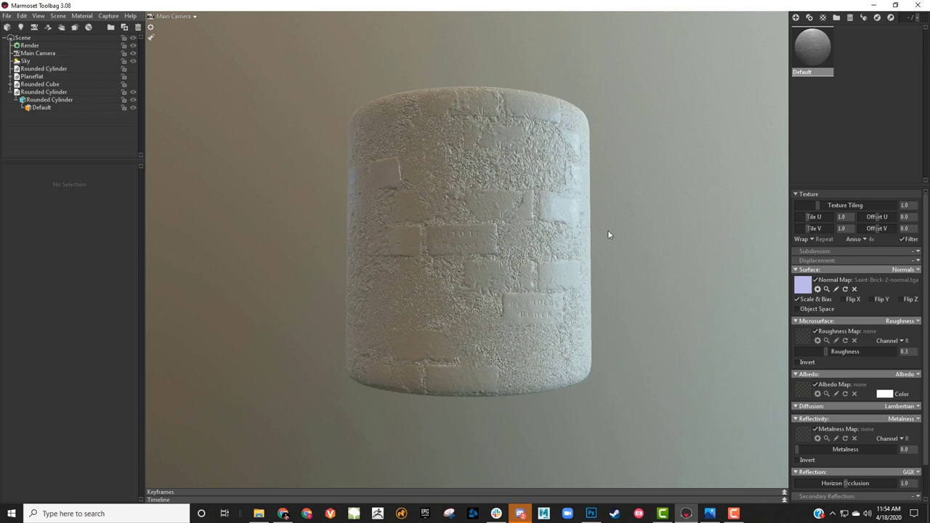
mouse_move(609, 234)
left_mouse_down()
mouse_move(621, 208)
mouse_move(610, 208)
mouse_move(626, 230)
mouse_move(620, 262)
mouse_move(627, 218)
mouse_move(623, 209)
mouse_move(625, 225)
mouse_move(610, 216)
left_mouse_up()
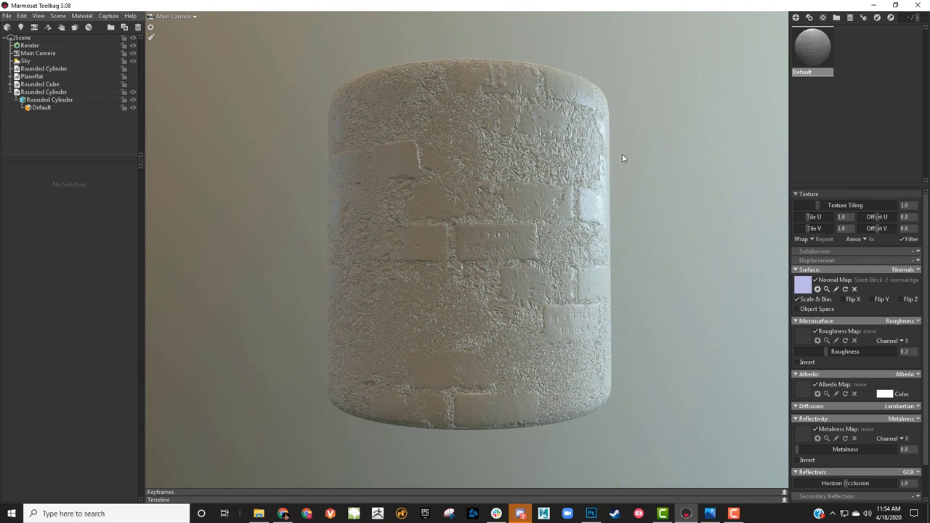
mouse_move(623, 157)
left_mouse_down()
mouse_move(534, 157)
mouse_move(618, 147)
left_mouse_up()
scroll(604, 145, "down", 2)
scroll(623, 150, "up", 1)
scroll(635, 159, "up", 1)
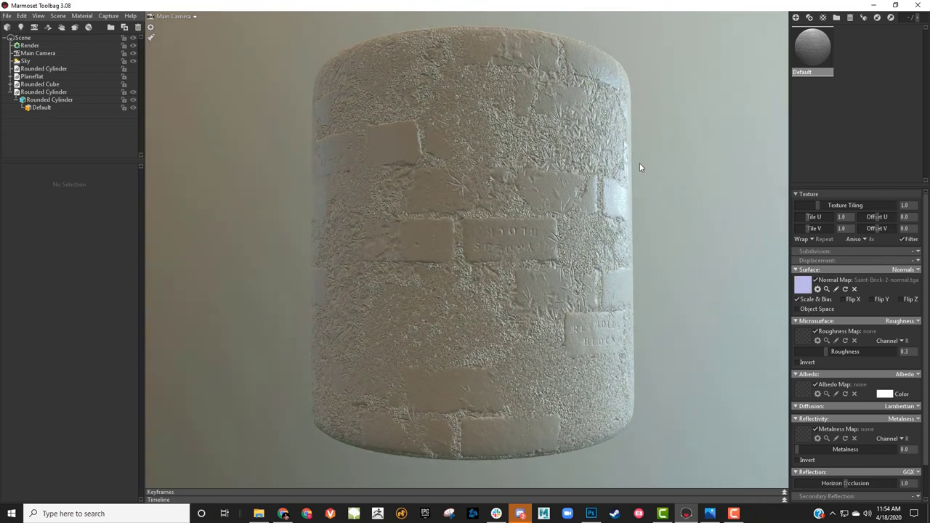
Try Flip Y on the normal map to compare the relief direction, and disable it again
left_click(873, 299)
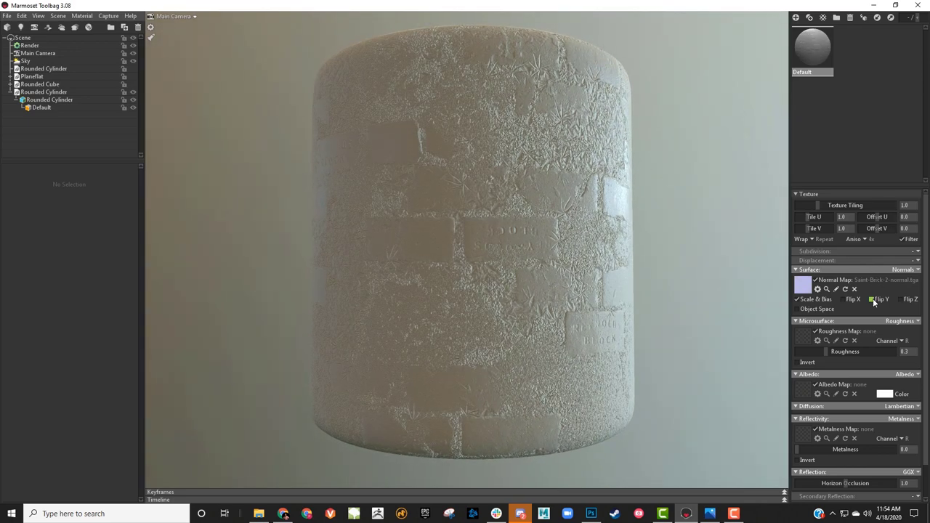
left_click(873, 299)
scroll(657, 210, "down", 3)
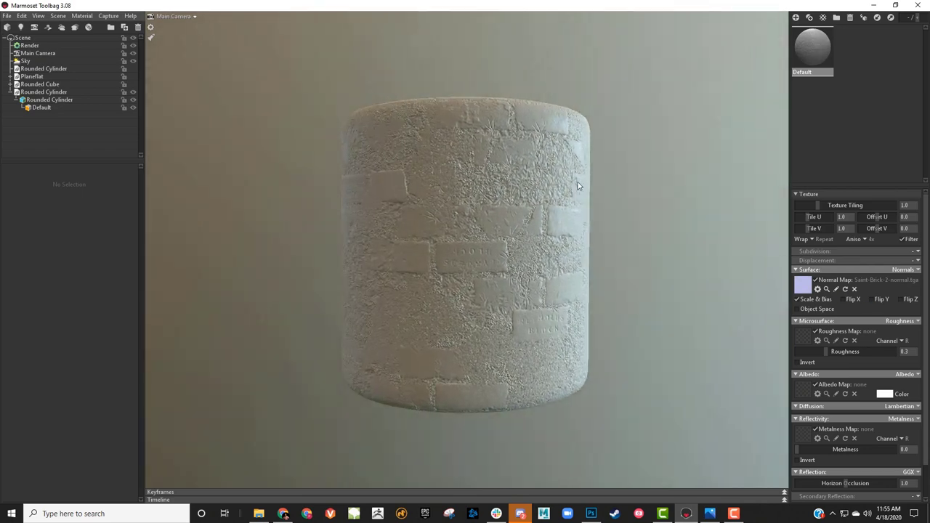
Inspect how light catches the raised bricks and grass around the rounded cylinder, close up and from farther away
left_click_drag(578, 185, 621, 179)
scroll(606, 169, "down", 1)
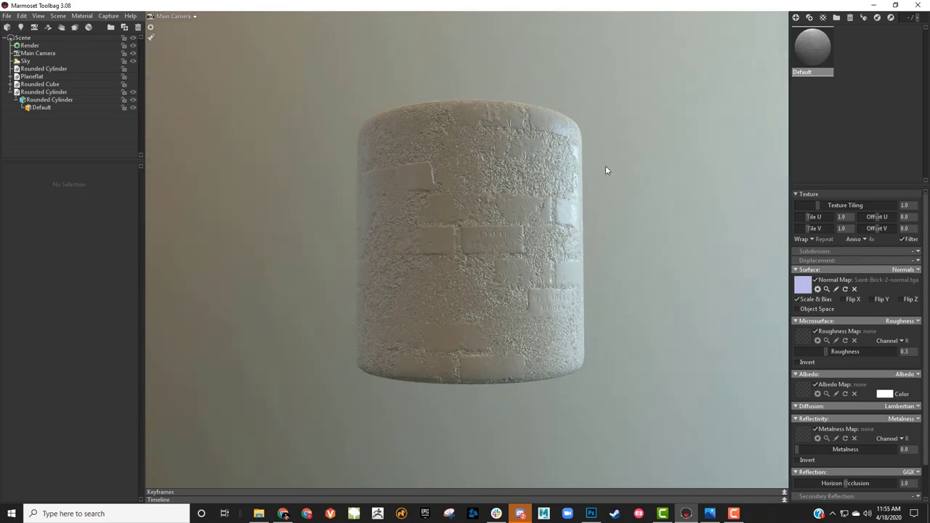
scroll(606, 167, "up", 2)
left_click_drag(572, 219, 580, 220)
scroll(579, 221, "up", 2)
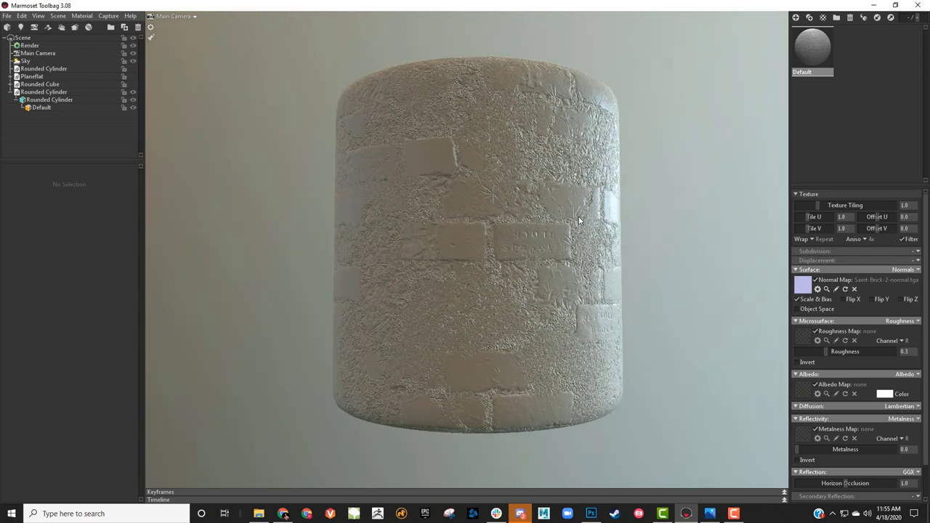
left_click_drag(533, 190, 564, 217)
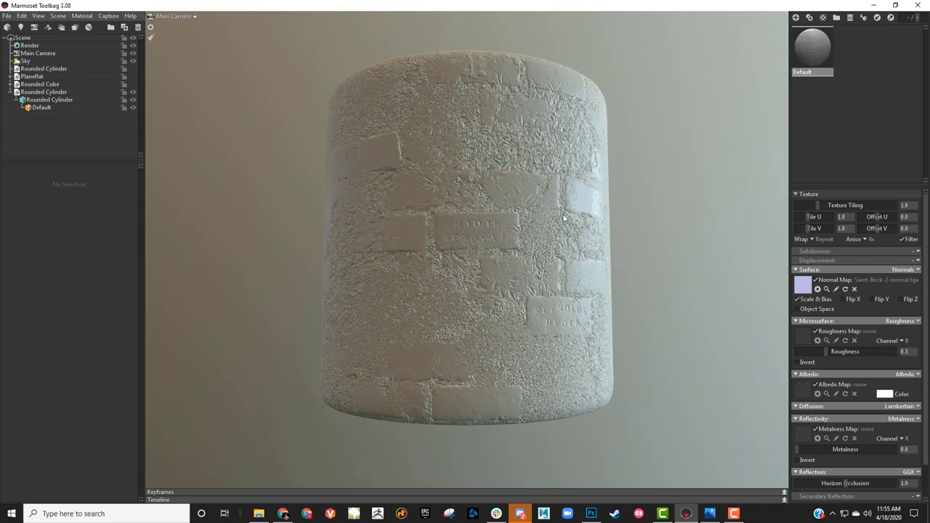
scroll(609, 192, "down", 3)
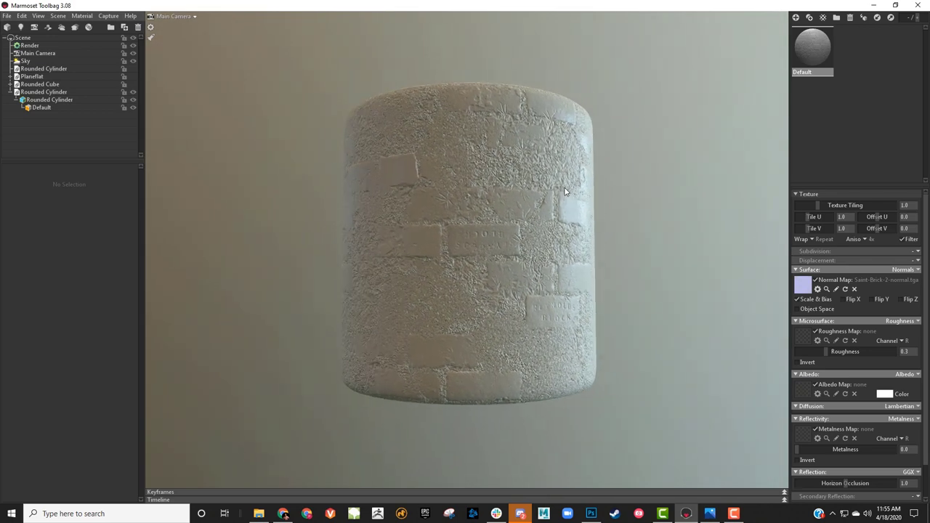
scroll(549, 189, "up", 2)
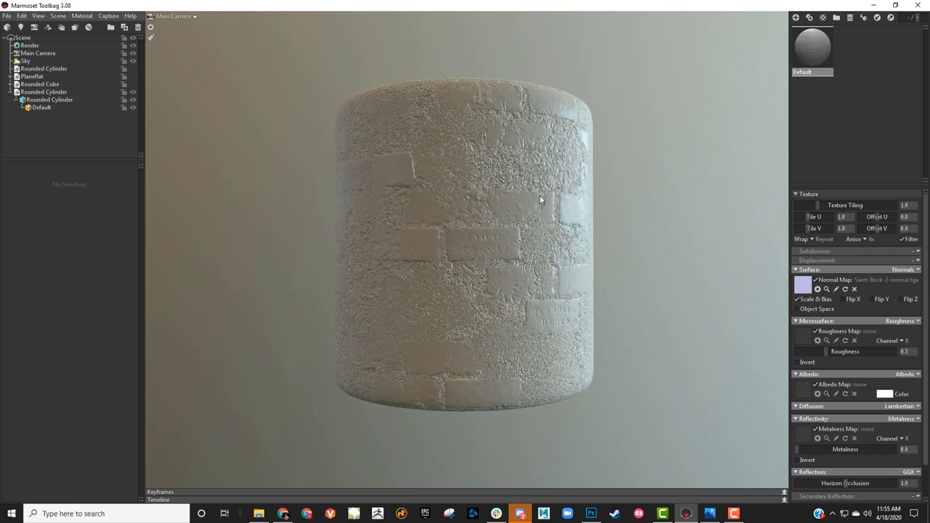
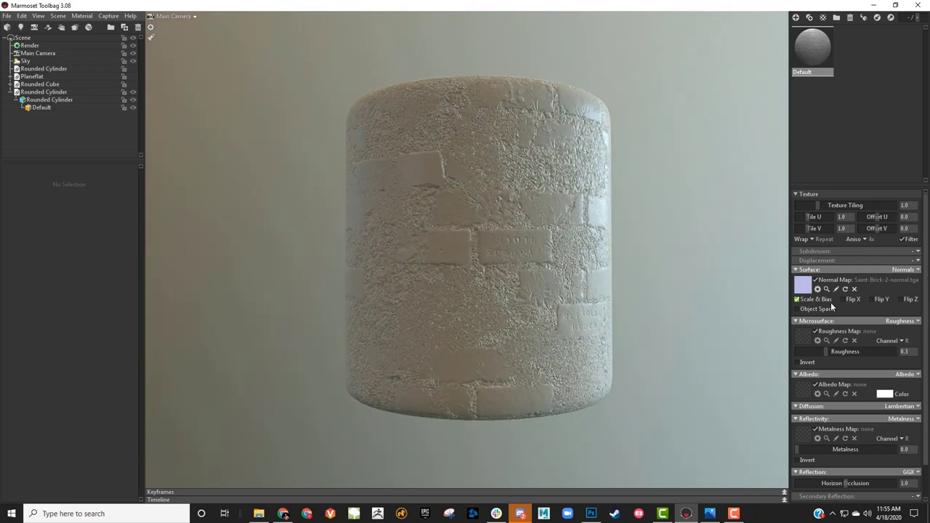
Load Saint-Brick-2-roughness as the Default material's roughness map
left_click(802, 336)
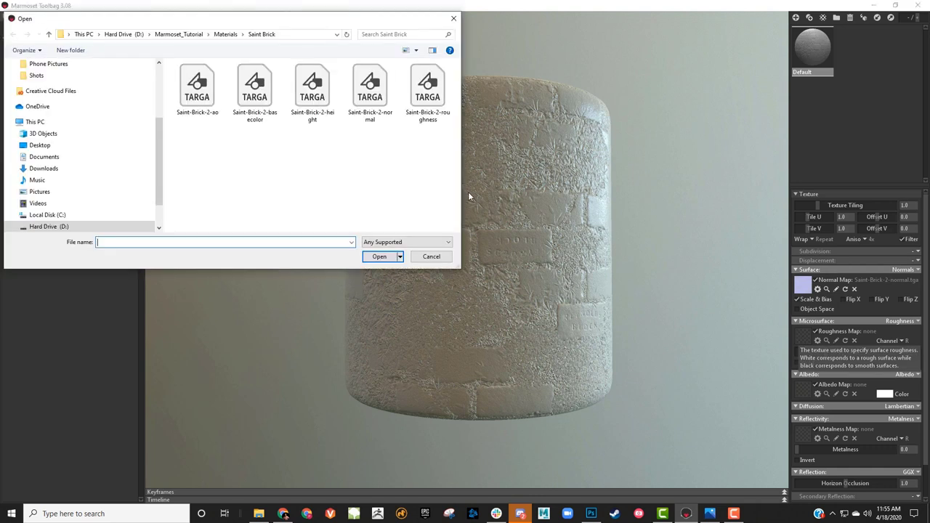
double_click(426, 88)
left_click_drag(652, 170, 661, 195)
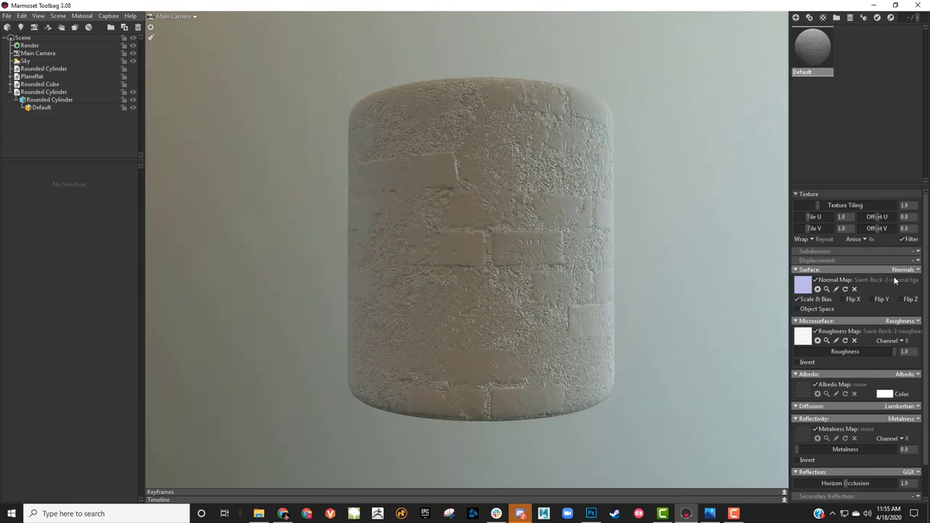
Review the shading types offered for the Microsurface and Surface sections, keeping Roughness and Normals selected
scroll(885, 314, "down", 1)
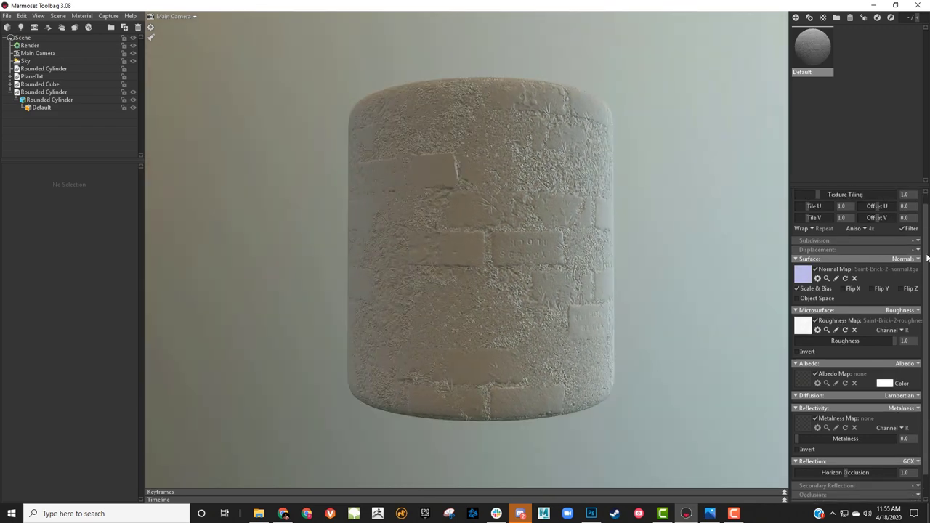
left_click(902, 313)
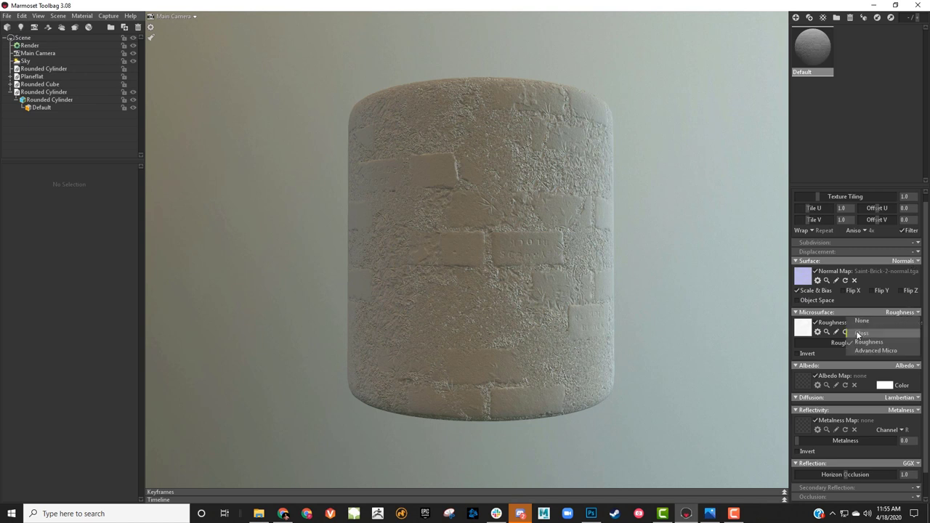
left_click(910, 314)
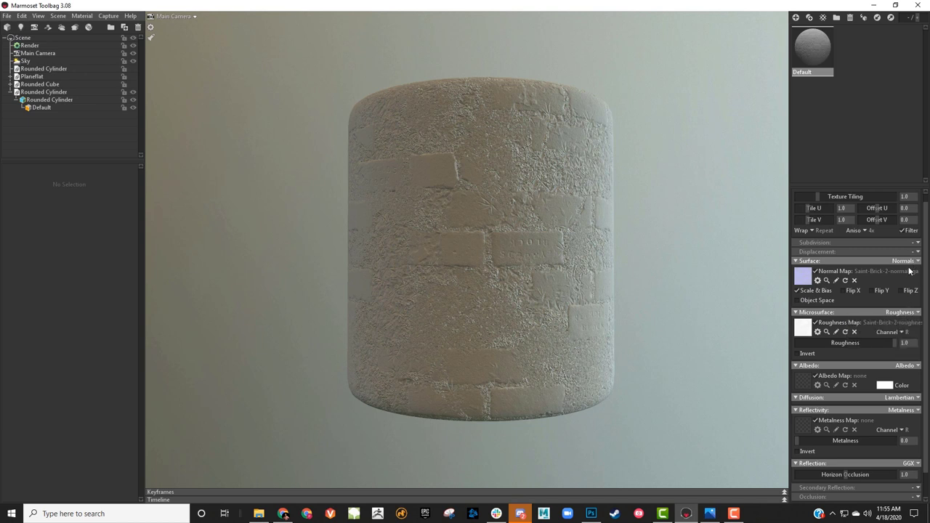
left_click(908, 263)
left_click(907, 265)
left_click(902, 261)
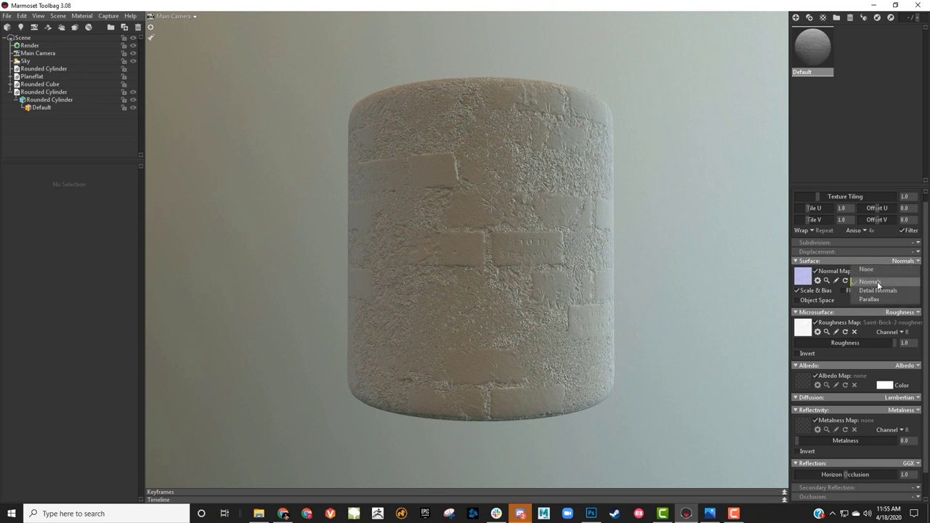
left_click(906, 261)
Check the available Albedo shading types, and load Saint-Brick-2-basecolor as the albedo map
scroll(899, 365, "down", 1)
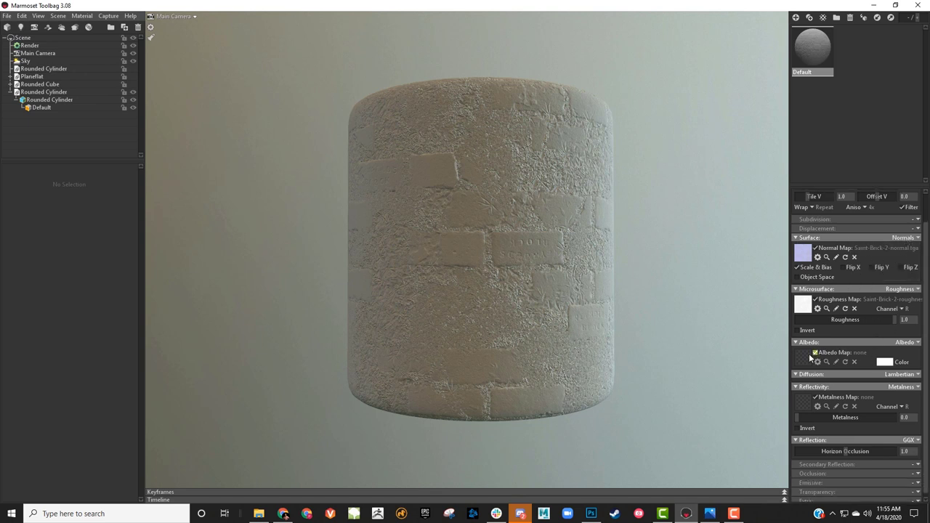
left_click(904, 342)
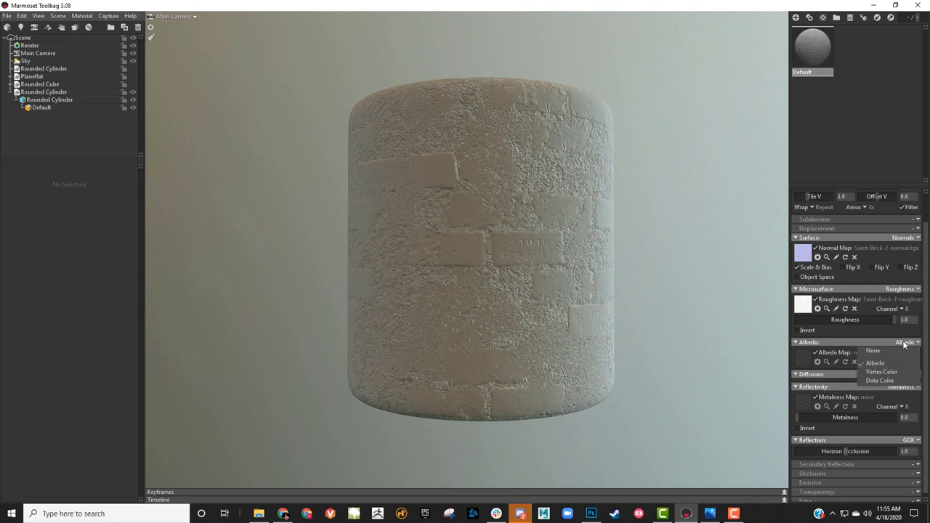
left_click(909, 343)
left_click(808, 362)
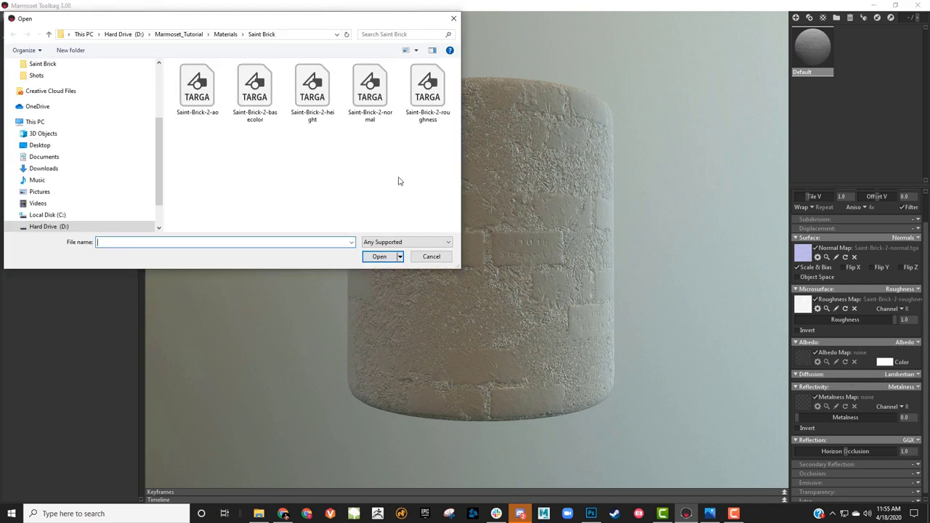
double_click(258, 98)
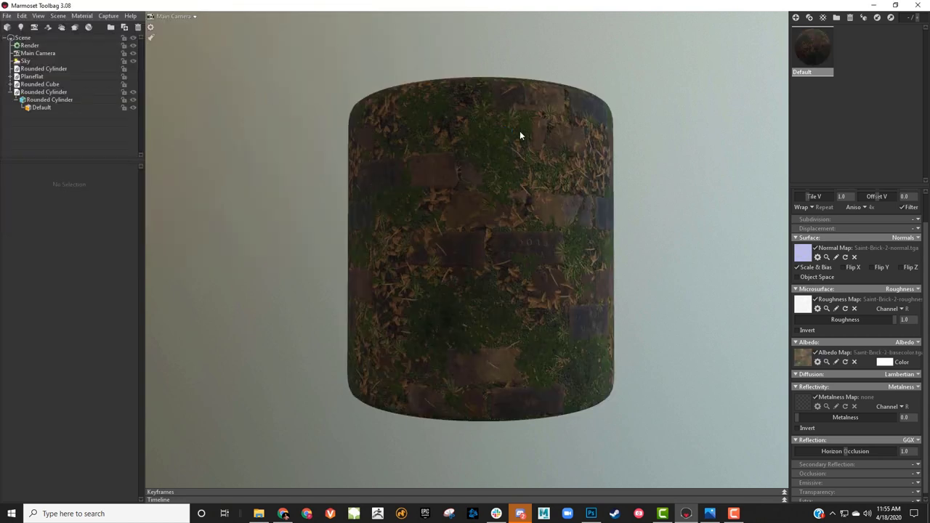
left_click_drag(618, 149, 617, 134)
right_click_drag(617, 134, 588, 124)
middle_click_drag(588, 125, 578, 121)
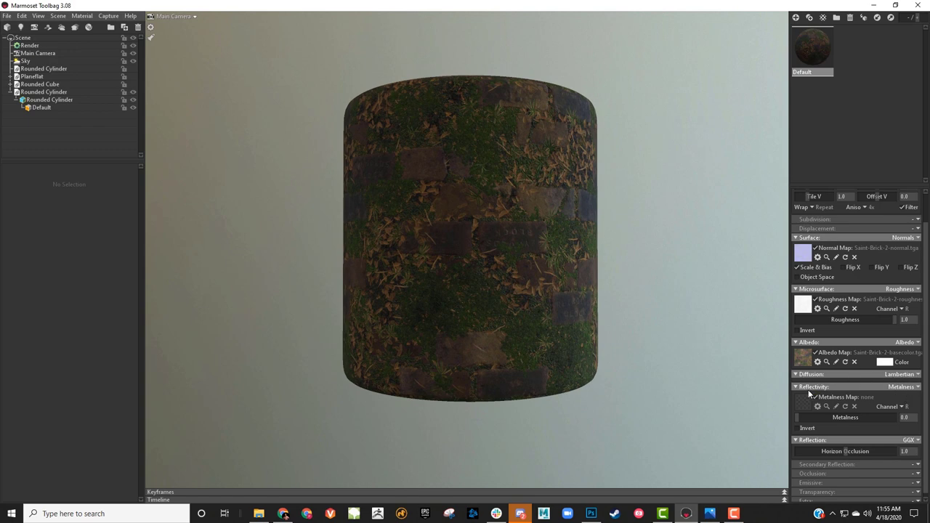
Keep Metalness as the reflectivity type and collapse the Reflectivity section
left_click(917, 388)
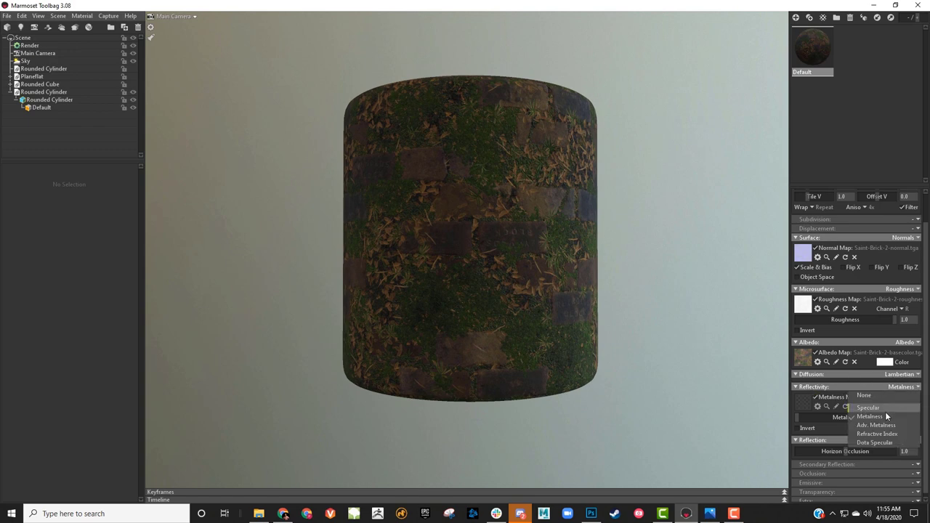
left_click(878, 417)
left_click(913, 387)
left_click(837, 390)
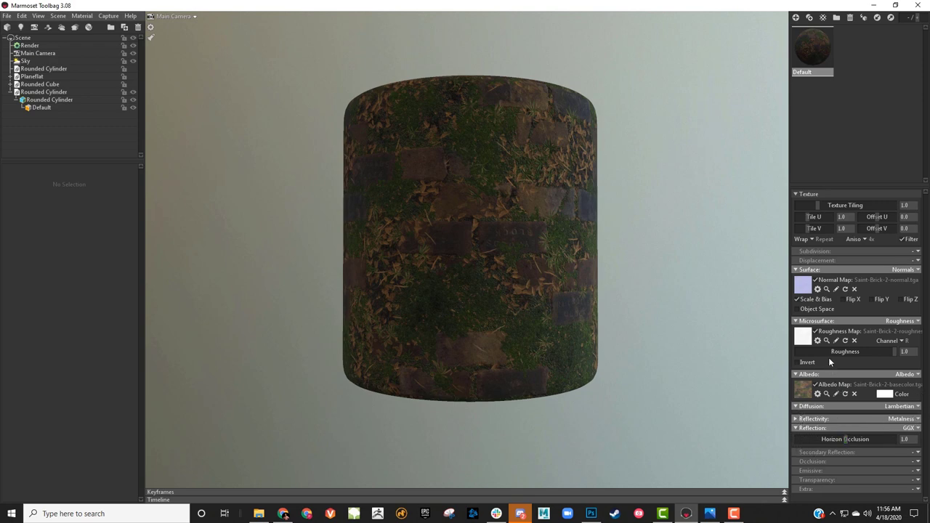
Enable Occlusion shading on the Default material and load Saint-Brick-2-ao as its occlusion map
left_click_drag(592, 270, 612, 272)
right_click_drag(612, 271, 581, 258)
left_click_drag(580, 261, 607, 260)
mouse_move(607, 259)
right_mouse_down()
mouse_move(604, 232)
mouse_move(608, 276)
right_mouse_up()
left_click_drag(608, 276, 589, 274)
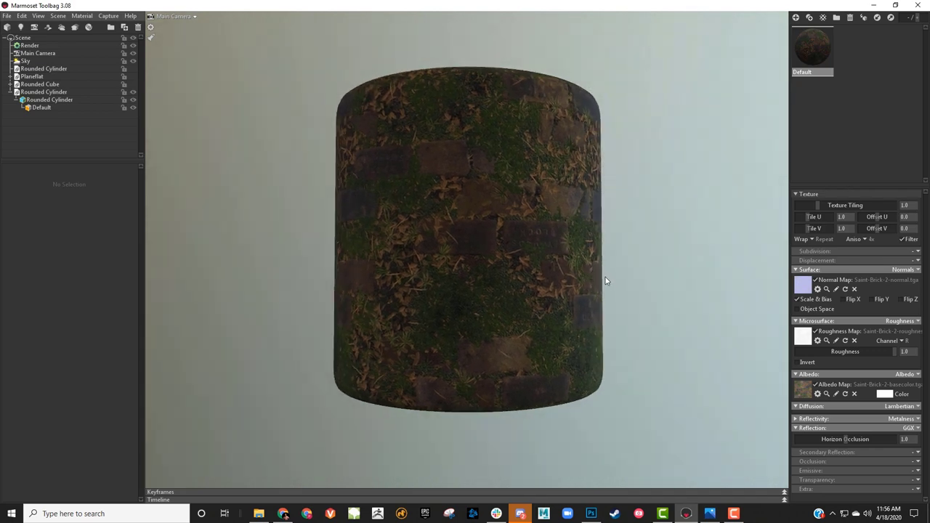
left_click(917, 453)
left_click(918, 456)
left_click(918, 462)
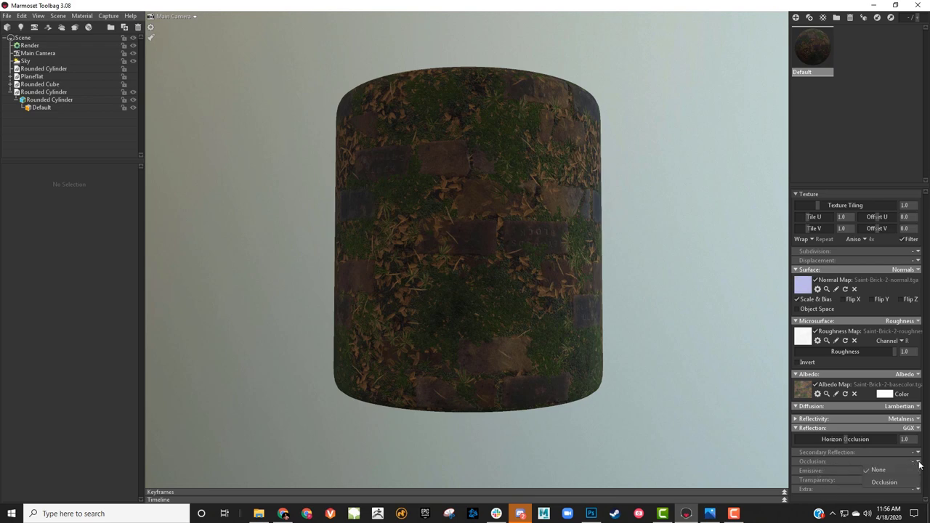
left_click(884, 483)
left_click(803, 476)
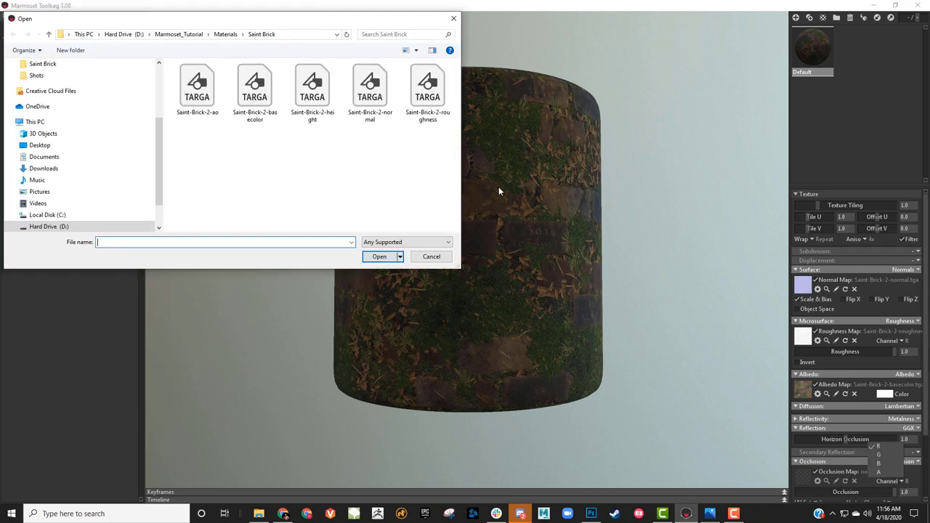
double_click(207, 100)
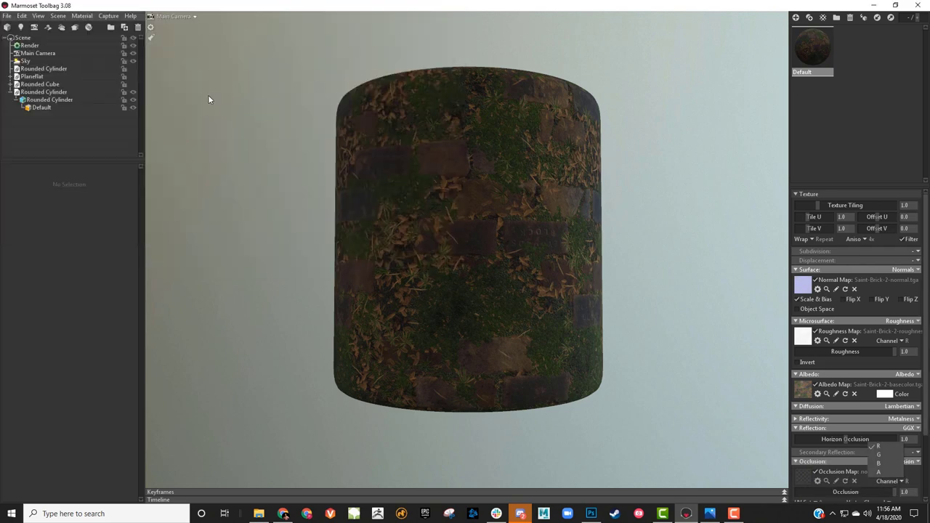
Examine the occlusion shading between the bricks and foliage on the rounded cylinder from several angles and distances
left_click_drag(628, 164, 605, 148)
scroll(629, 158, "down", 1)
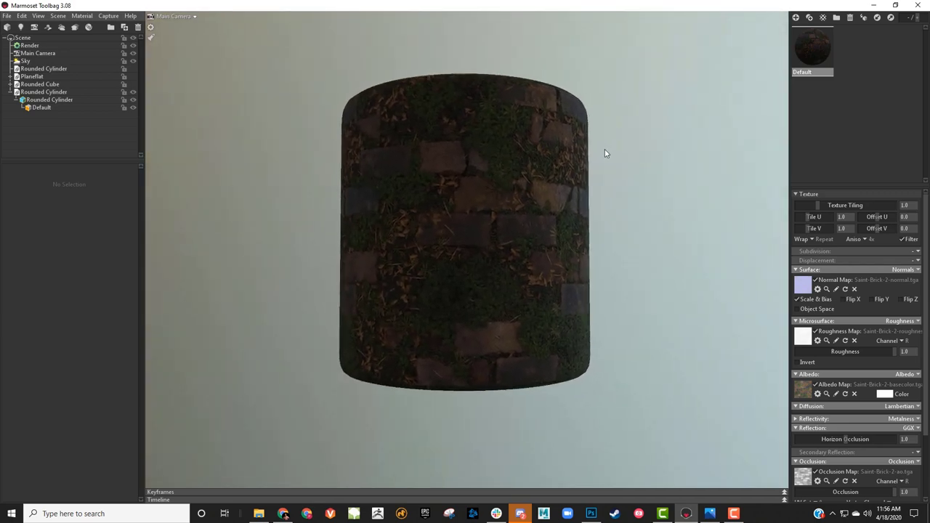
left_click(521, 177)
left_click_drag(597, 181, 641, 192)
left_click(570, 182)
scroll(920, 492, "down", 3)
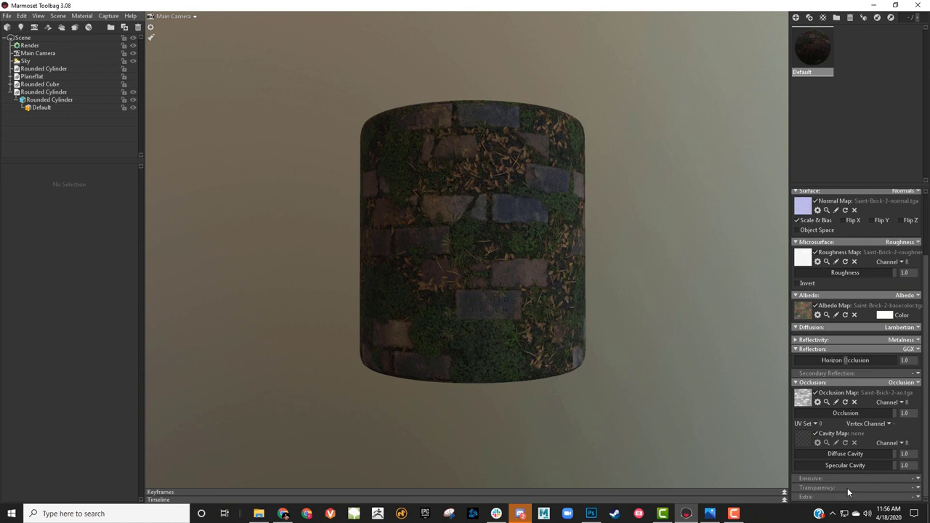
scroll(928, 467, "up", 3)
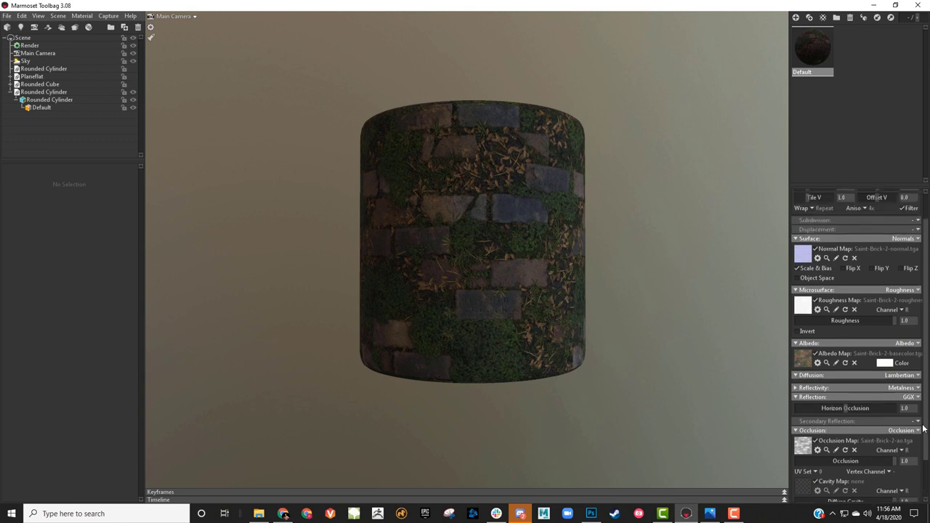
left_click_drag(668, 280, 644, 242)
scroll(606, 261, "up", 3)
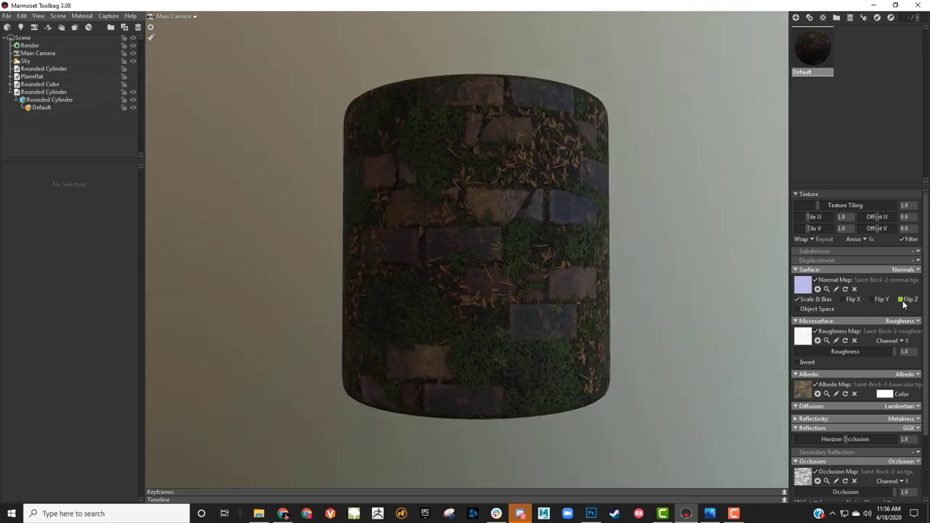
left_click(904, 301)
left_click_drag(572, 149, 552, 150)
scroll(622, 168, "up", 5)
scroll(553, 150, "down", 5)
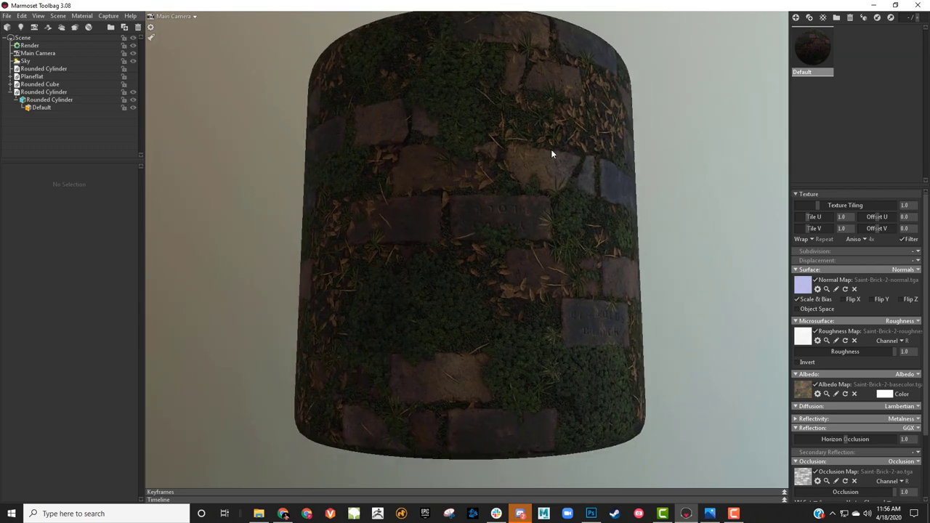
left_click_drag(473, 239, 609, 210, "shift")
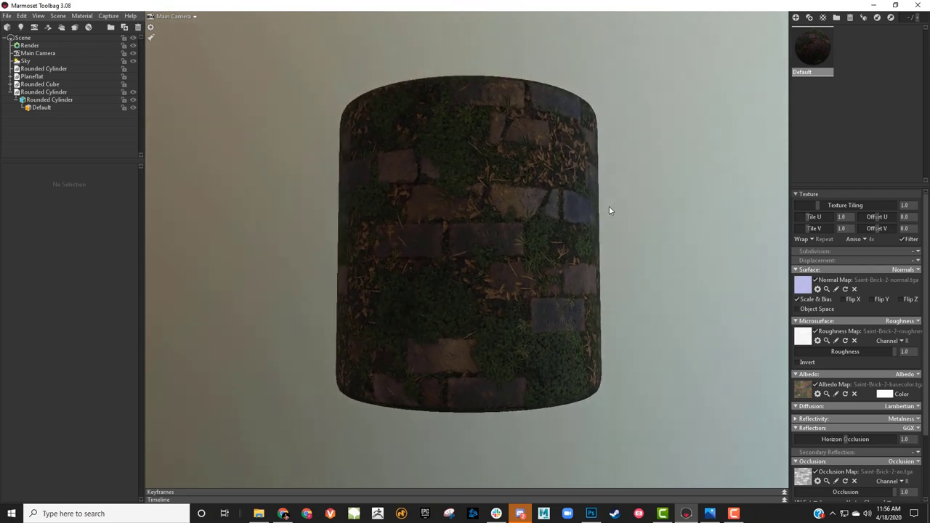
scroll(582, 240, "up", 3)
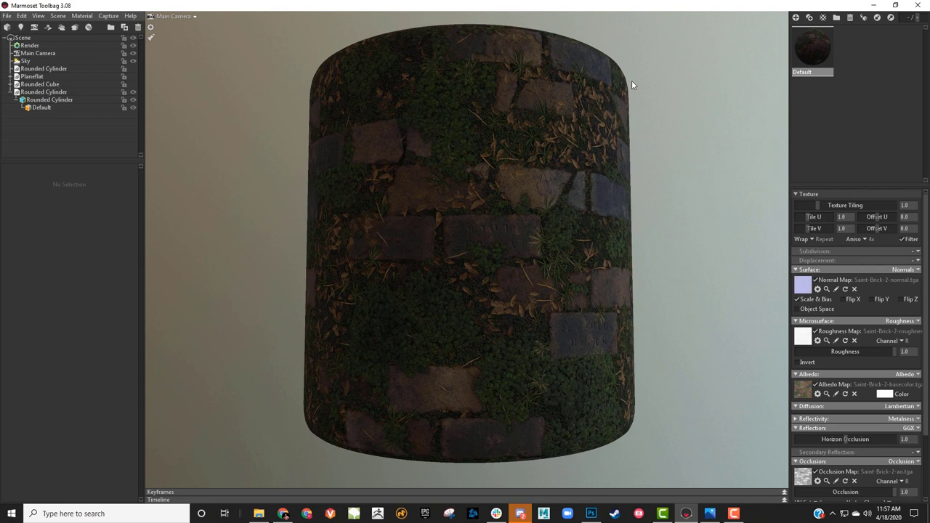
scroll(672, 246, "down", 2)
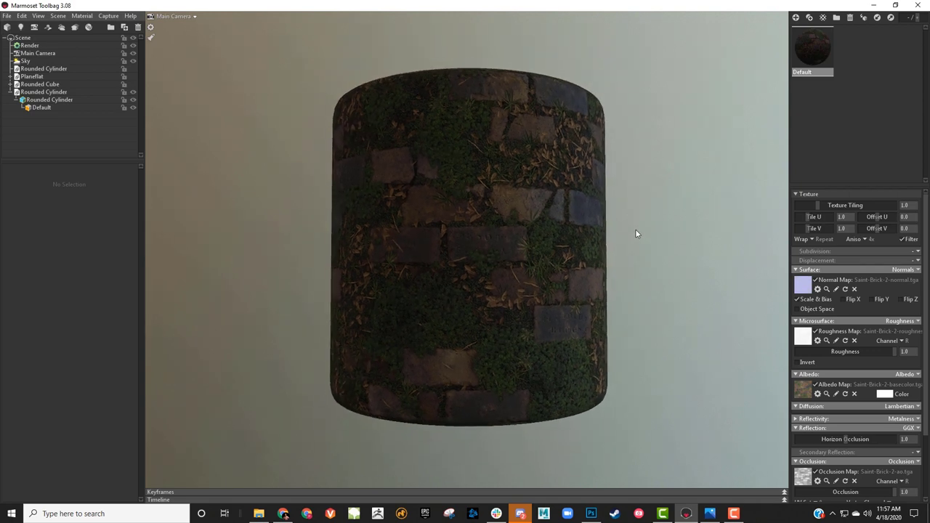
Enable Height displacement on the material, load Saint-Brick-2-height as its displacement map, and set the scale to 0.038
left_click(918, 261)
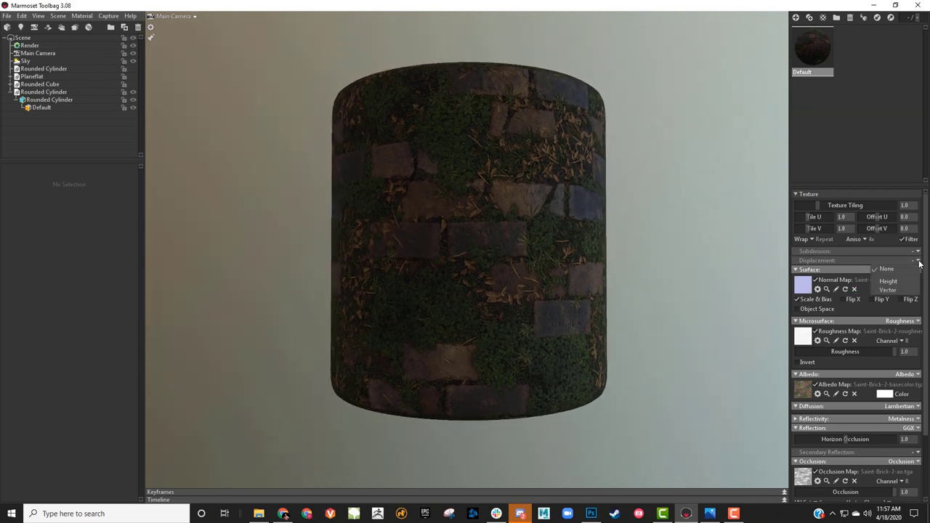
left_click(889, 282)
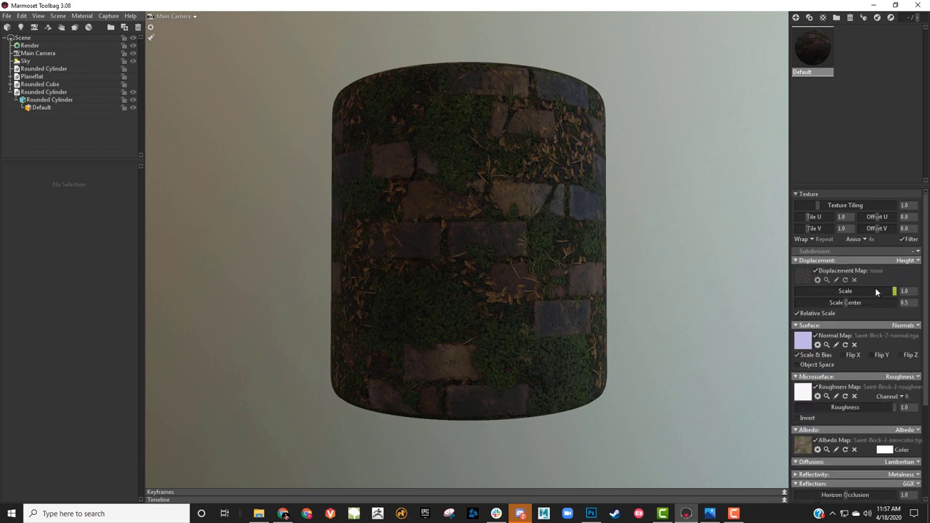
left_click(802, 276)
double_click(325, 97)
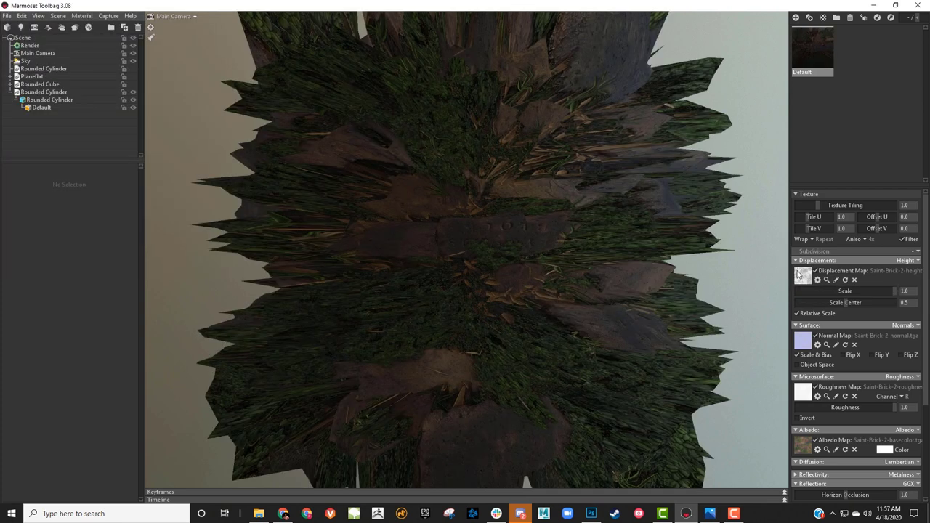
left_click_drag(889, 295, 829, 297)
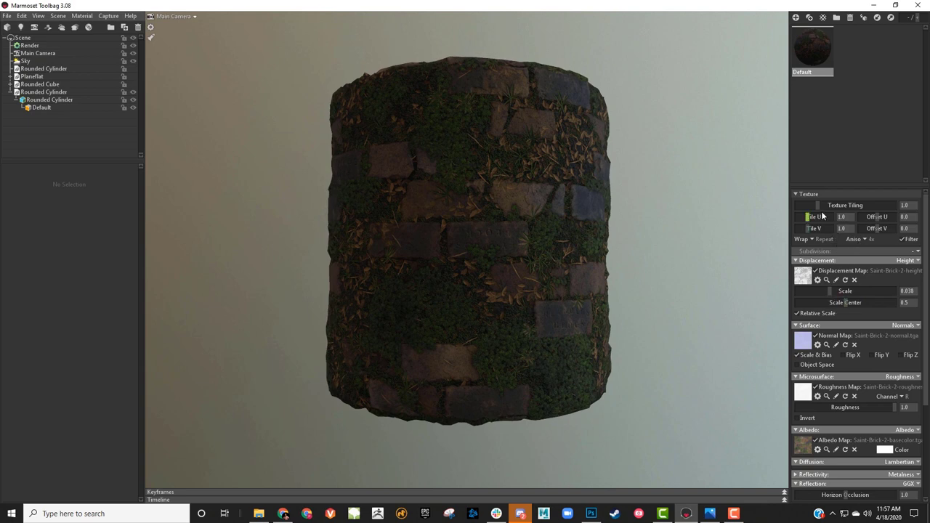
Enable PN Triangles subdivision on the material and set its tessellation to 78.12
left_click(919, 252)
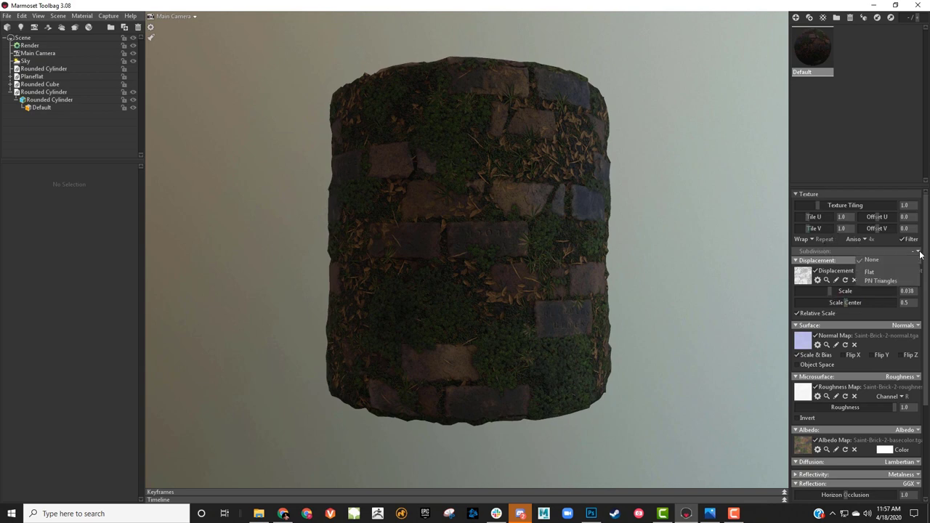
left_click(872, 281)
mouse_move(837, 265)
left_mouse_down()
mouse_move(892, 263)
mouse_move(816, 264)
mouse_move(830, 267)
left_mouse_up()
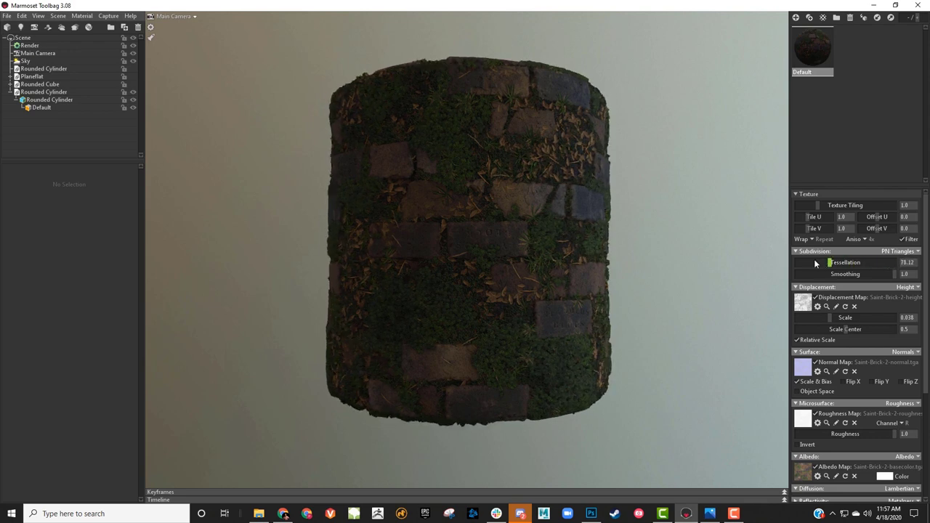
left_click(81, 16)
mouse_move(136, 16)
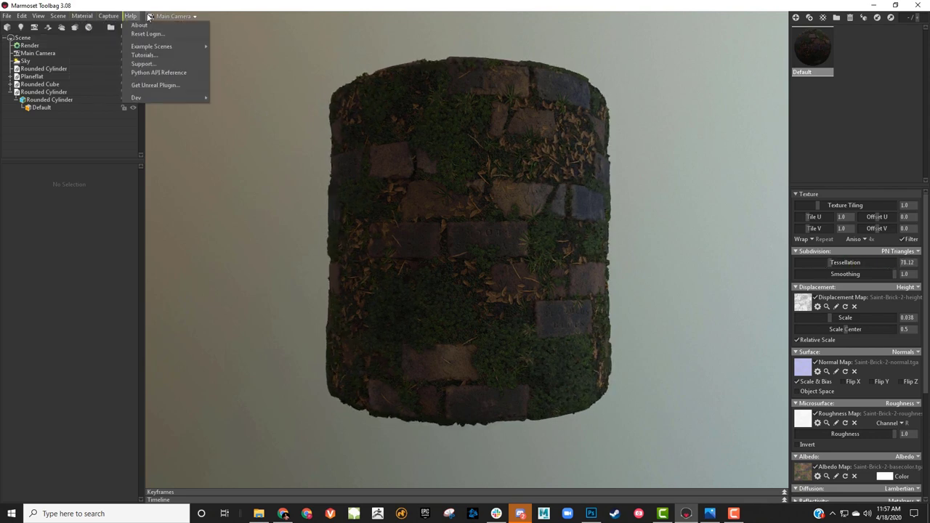
left_click(172, 17)
left_click(110, 16)
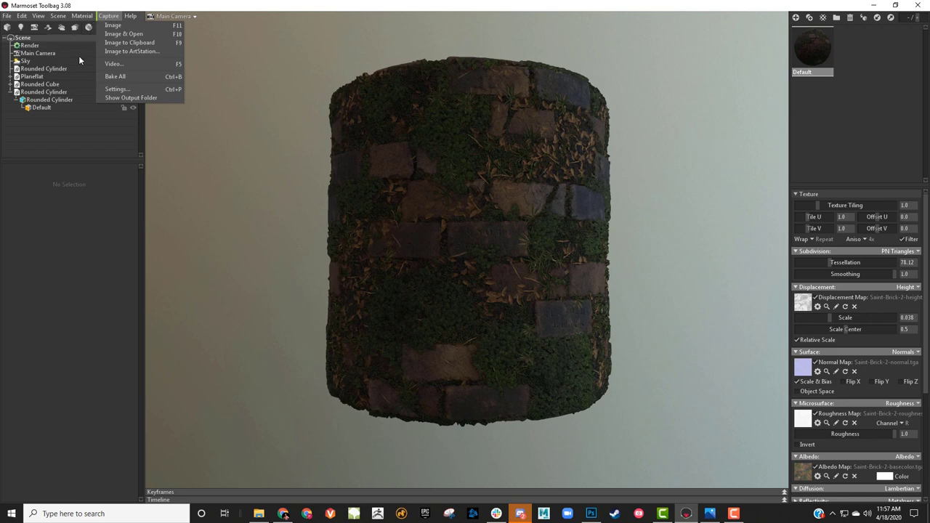
left_click(62, 138)
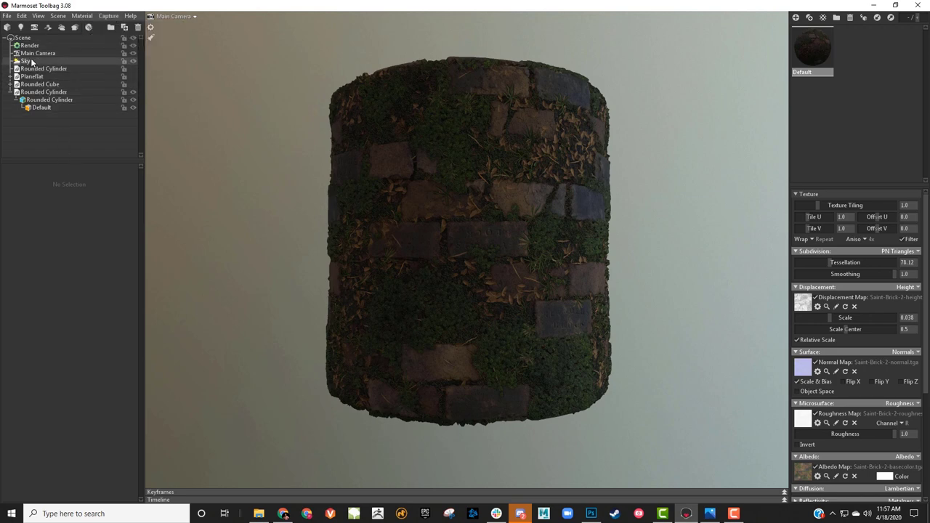
Review the Main Camera's lens settings, including focus, flare and distortion, along with its post effect settings
left_click(66, 53)
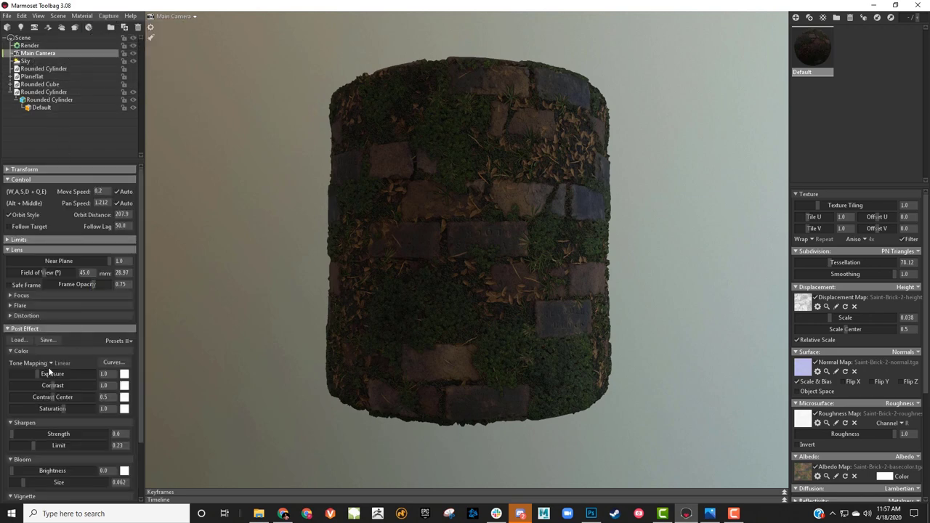
scroll(48, 367, "down", 3)
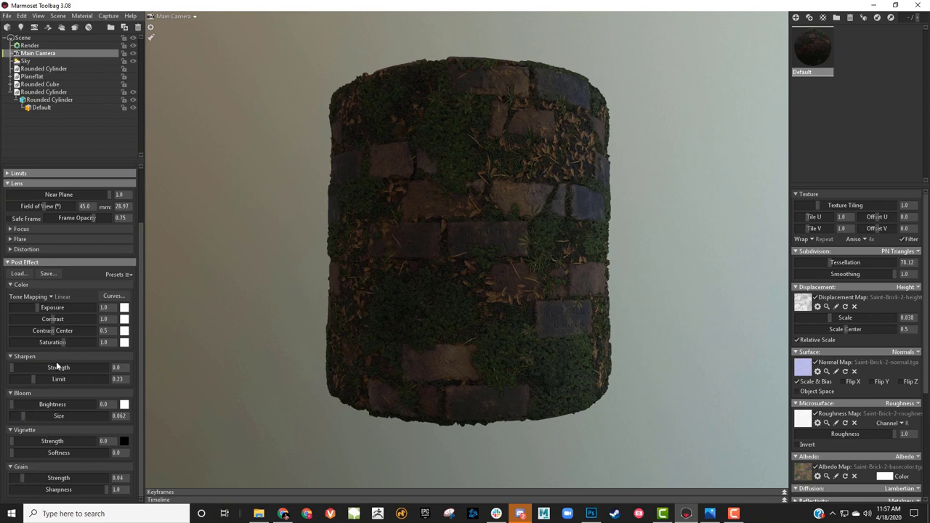
scroll(51, 353, "up", 3)
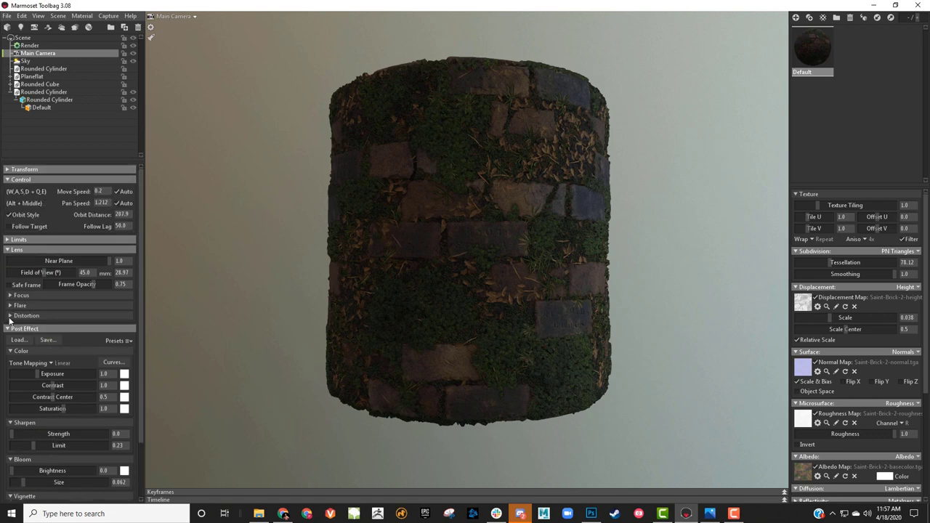
scroll(38, 279, "down", 3)
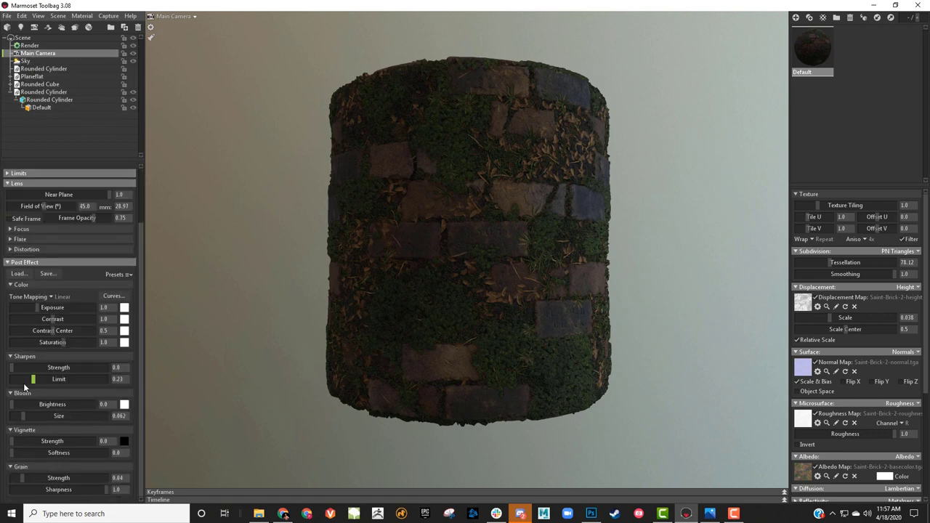
left_click(10, 250)
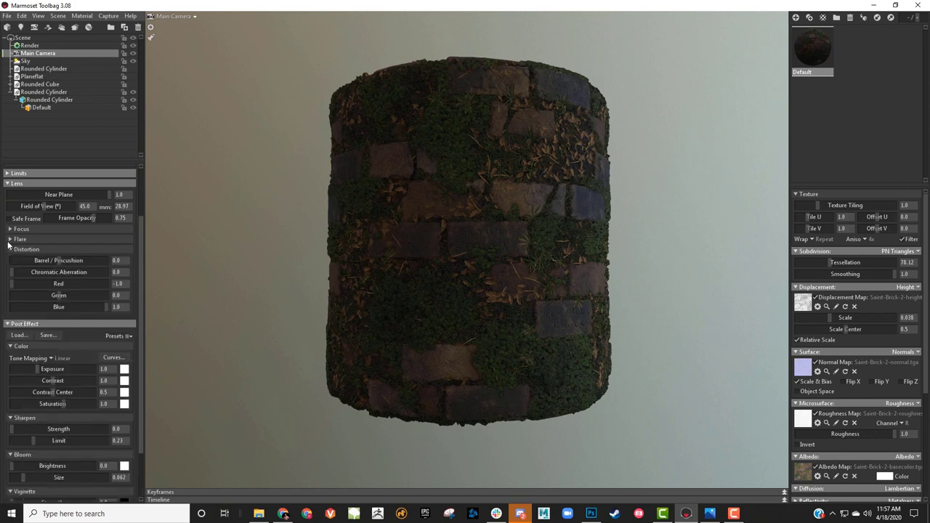
left_click(10, 239)
left_click(10, 229)
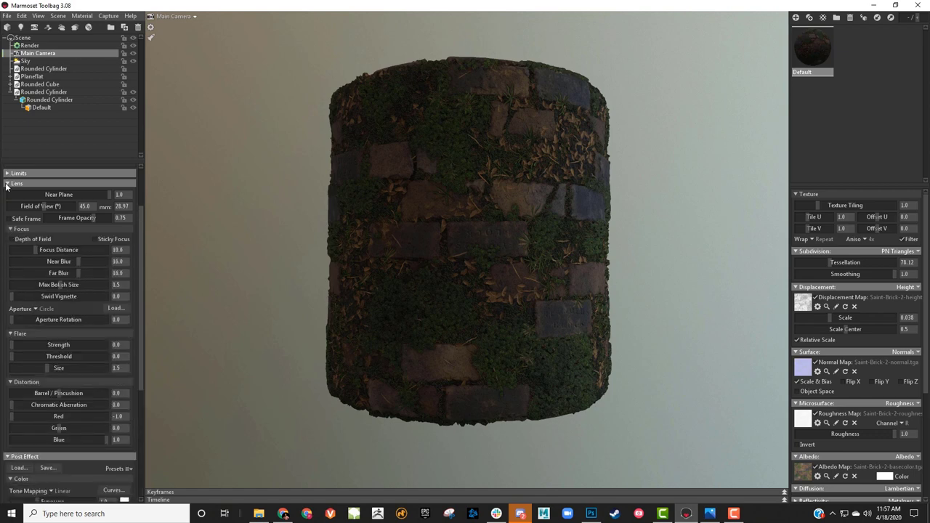
scroll(69, 347, "down", 8)
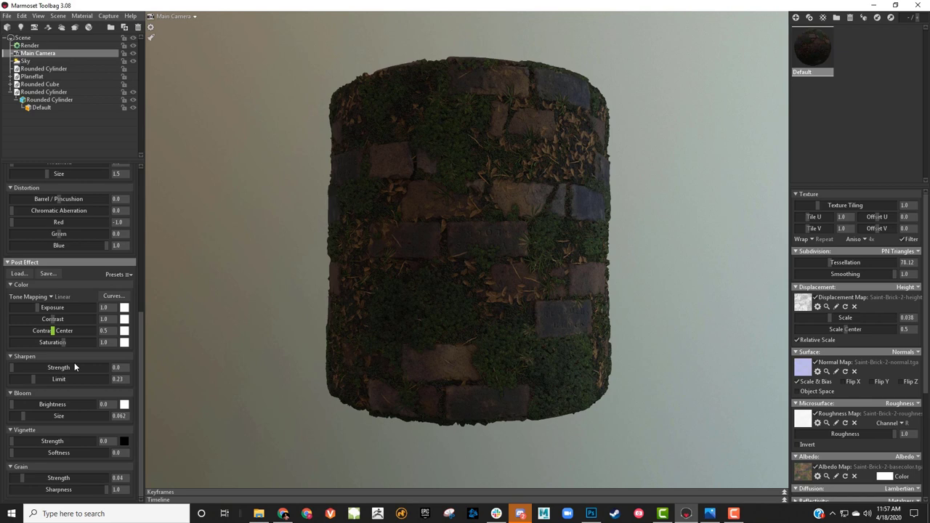
Raise the material's tessellation to 387.8 and reduce the displacement scale to 0.026
left_click_drag(267, 359, 516, 296)
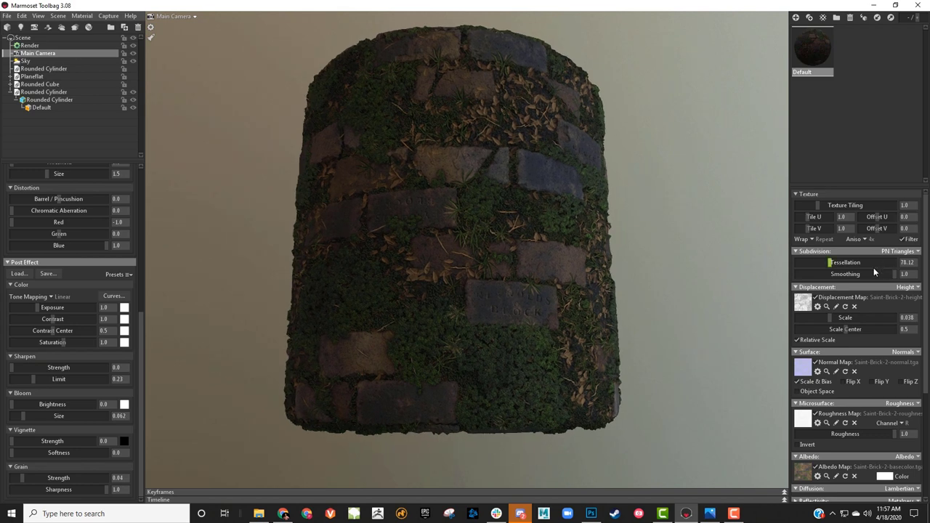
left_click_drag(829, 264, 855, 265)
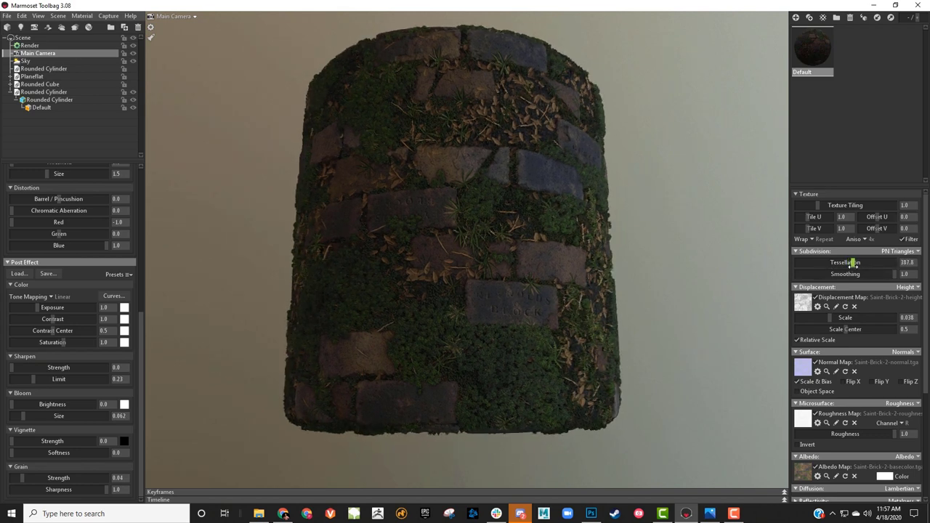
left_click_drag(830, 320, 827, 318)
Inspect the displaced brick and foliage surface of the rounded cylinder from several angles and distances
mouse_move(618, 268)
left_mouse_down()
mouse_move(656, 284)
mouse_move(625, 274)
left_mouse_up()
right_click_drag(624, 273, 661, 288)
left_click_drag(660, 289, 596, 274)
right_click_drag(596, 275, 477, 255)
mouse_move(477, 255)
left_mouse_down()
mouse_move(424, 256)
mouse_move(527, 256)
mouse_move(473, 253)
left_mouse_up()
right_click_drag(473, 253, 464, 219)
left_click_drag(465, 219, 513, 240)
left_click(605, 187)
left_click_drag(605, 187, 581, 185)
right_click_drag(581, 186, 603, 196)
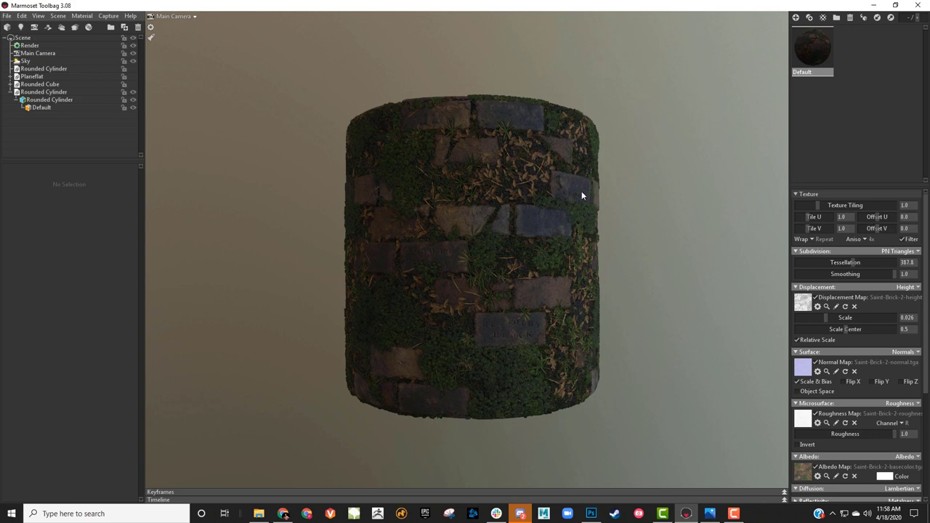
left_click_drag(597, 206, 610, 186)
right_click_drag(610, 186, 570, 195)
left_click_drag(570, 198, 474, 171)
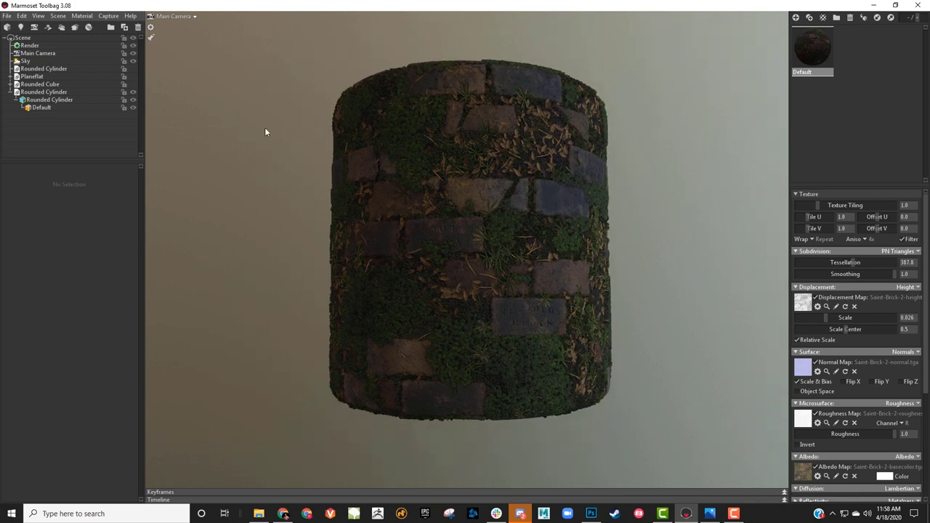
Select the Sky, compare the scene with it hidden and shown, and view its lighting on the cylinder
left_click(61, 63)
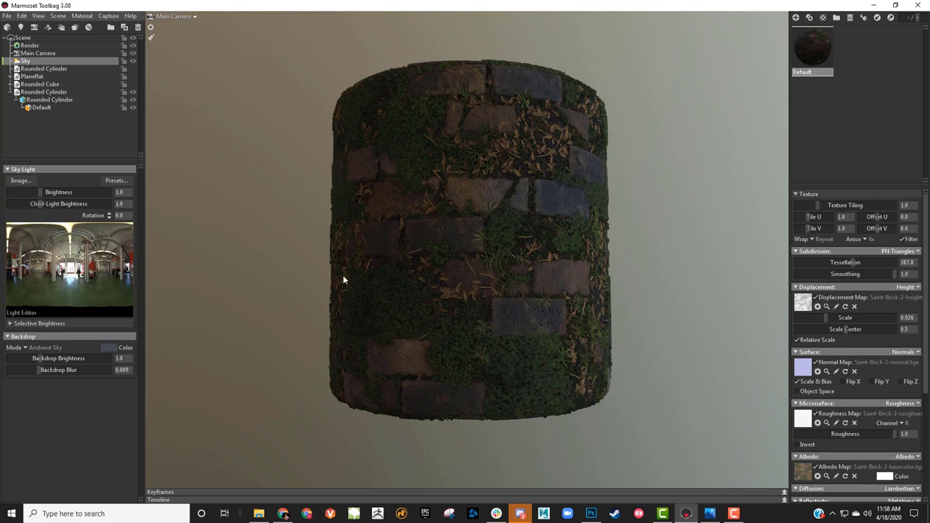
left_click_drag(577, 256, 326, 238)
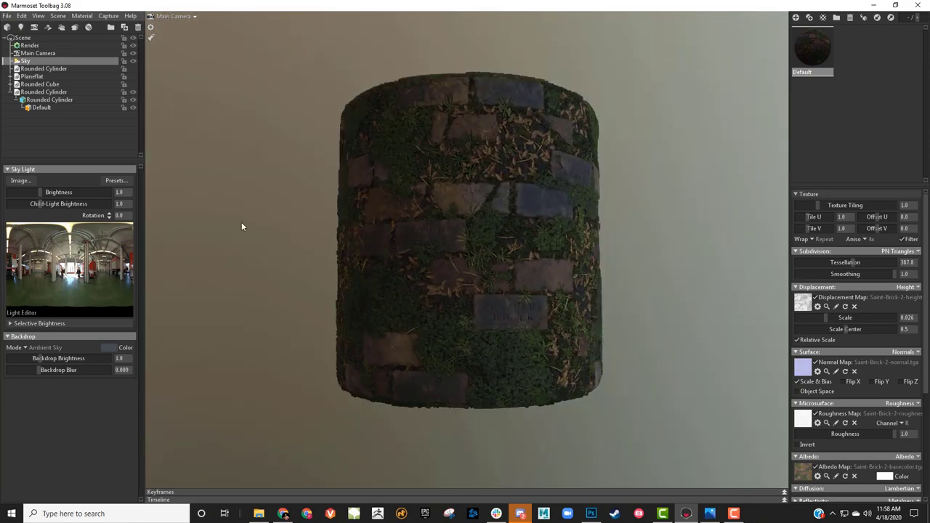
left_click(133, 61)
left_click(133, 61)
left_click_drag(421, 215, 779, 241)
left_click_drag(667, 86, 550, 269)
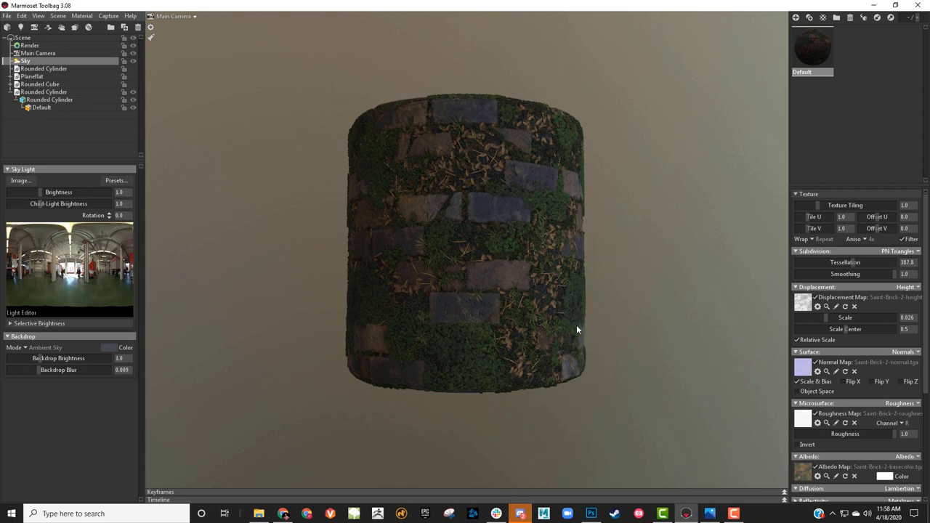
Add a new spot light to the scene and move it sideways near the rounded cylinder
left_click_drag(609, 218, 565, 214)
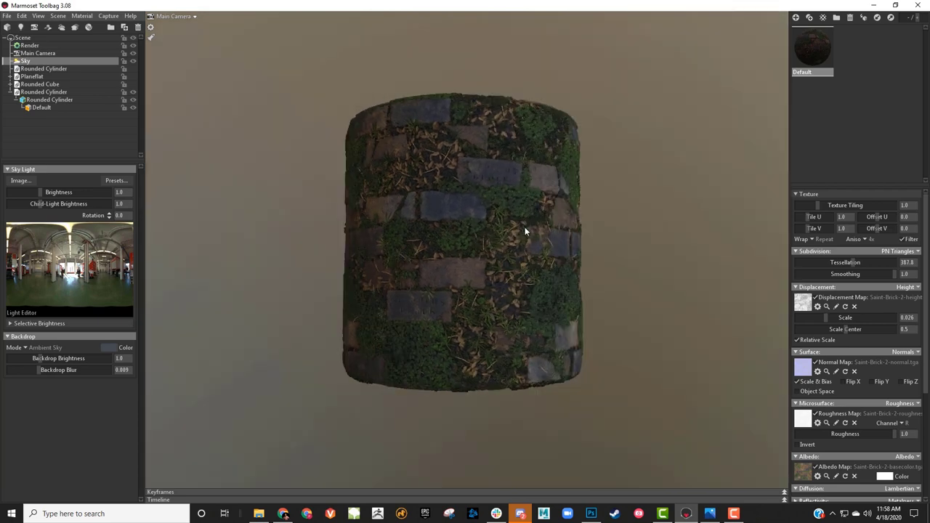
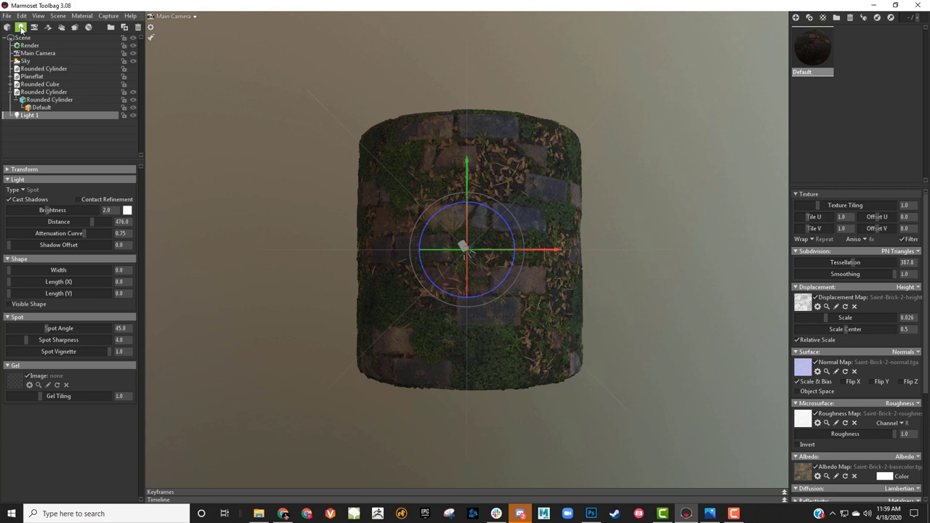
scroll(629, 255, "down", 1)
left_click_drag(623, 254, 626, 272, "alt")
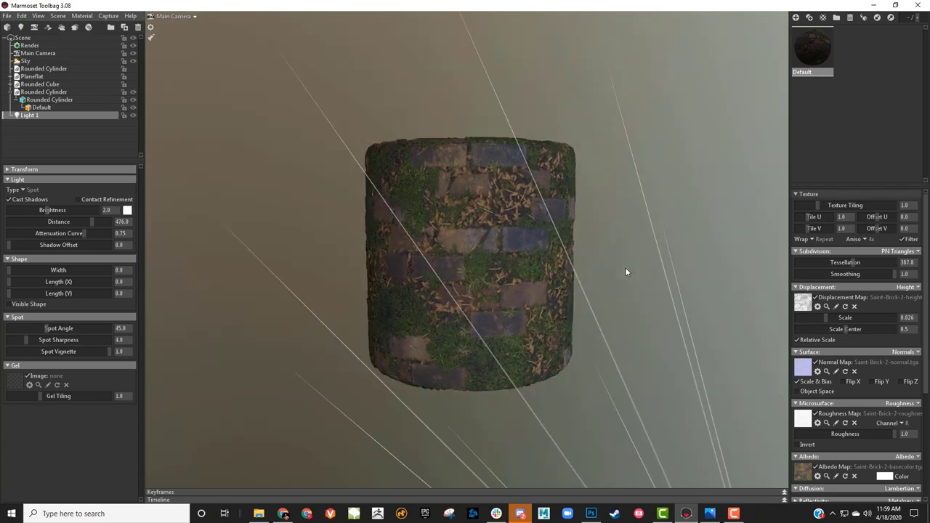
right_click_drag(626, 272, 506, 226, "alt")
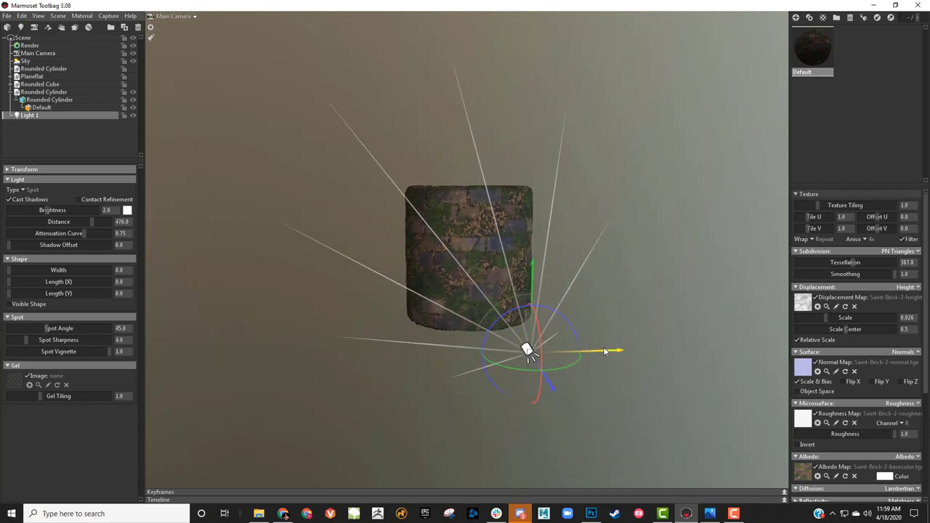
left_click_drag(604, 352, 566, 269)
Rotate the spot light to tilt its beam downward relative to the cylinder, viewing it from the side
middle_click_drag(509, 324, 453, 328)
left_click_drag(454, 328, 785, 286, "alt")
left_click_drag(666, 304, 264, 258, "alt")
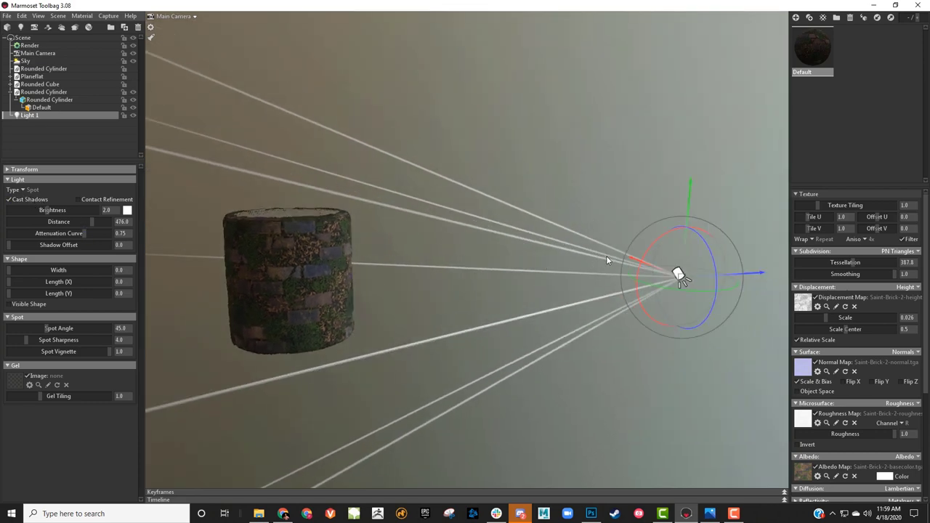
left_click_drag(639, 287, 652, 317)
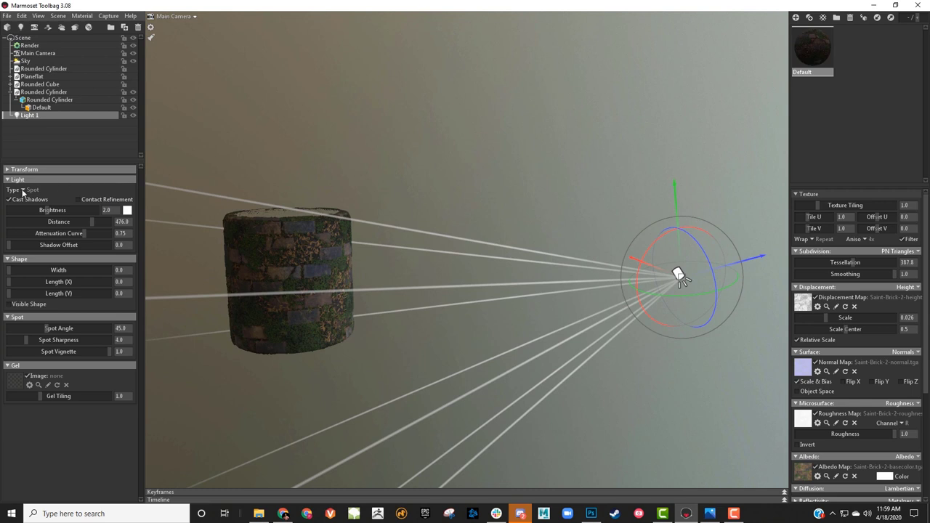
left_click_drag(362, 206, 376, 192)
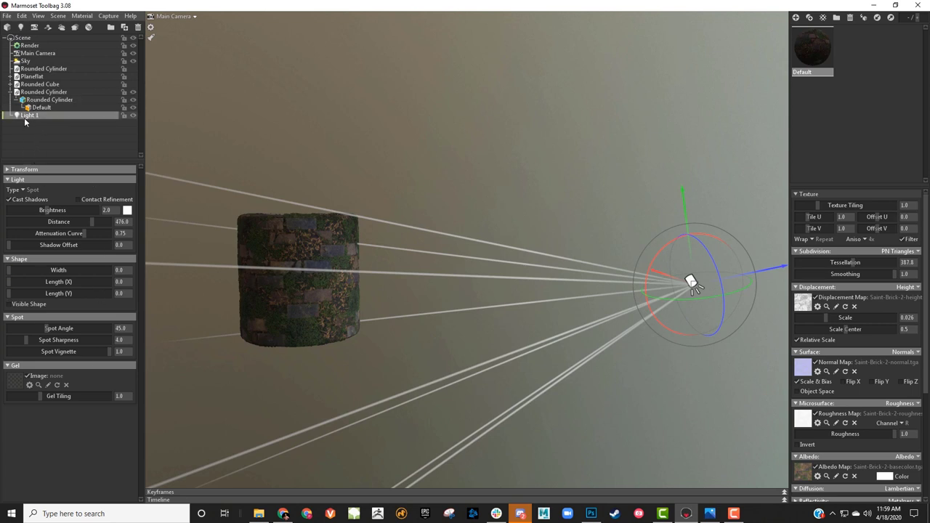
Switch the selection from the cylinder back to Light 1 and change its type to Directional
left_click(317, 128)
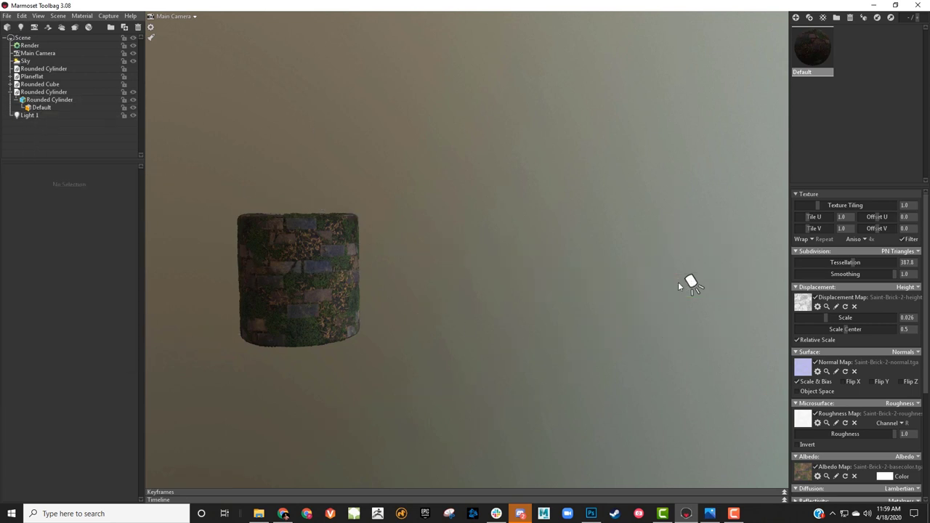
left_click(306, 267)
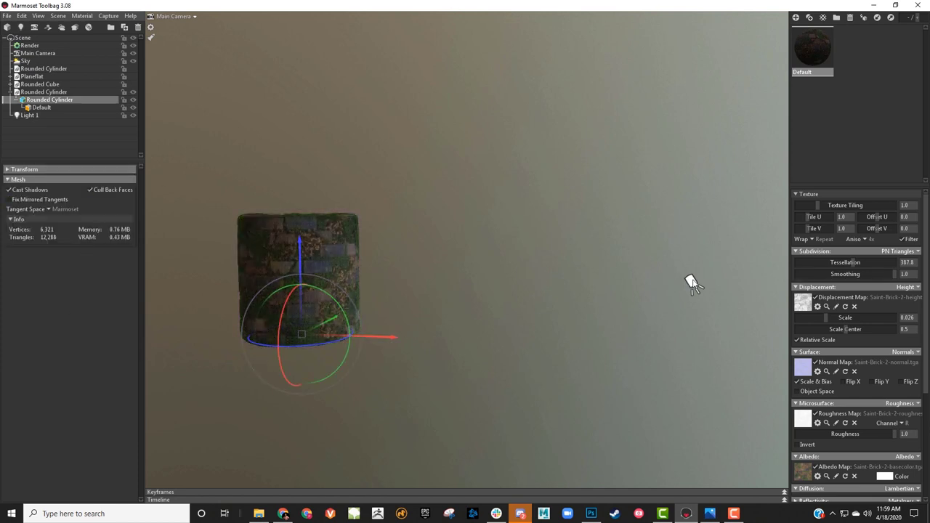
left_click(692, 283)
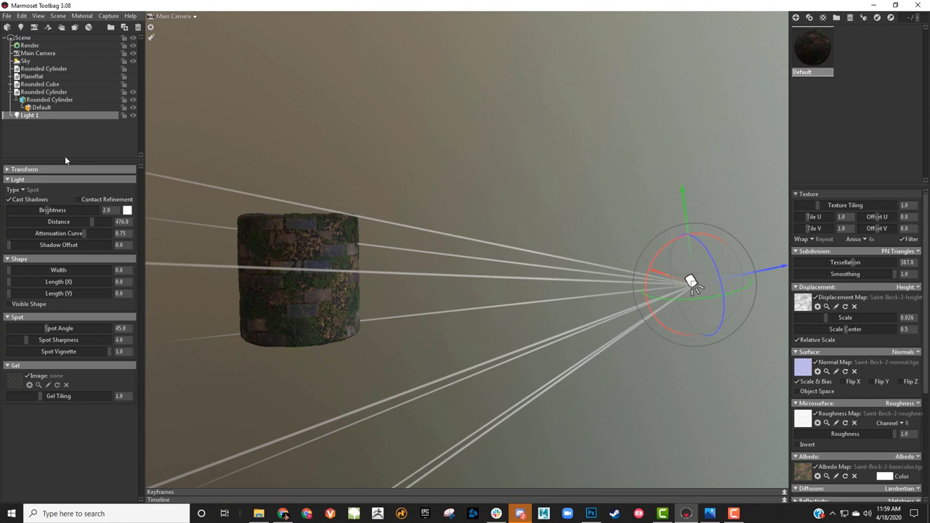
left_click(23, 191)
left_click(37, 190)
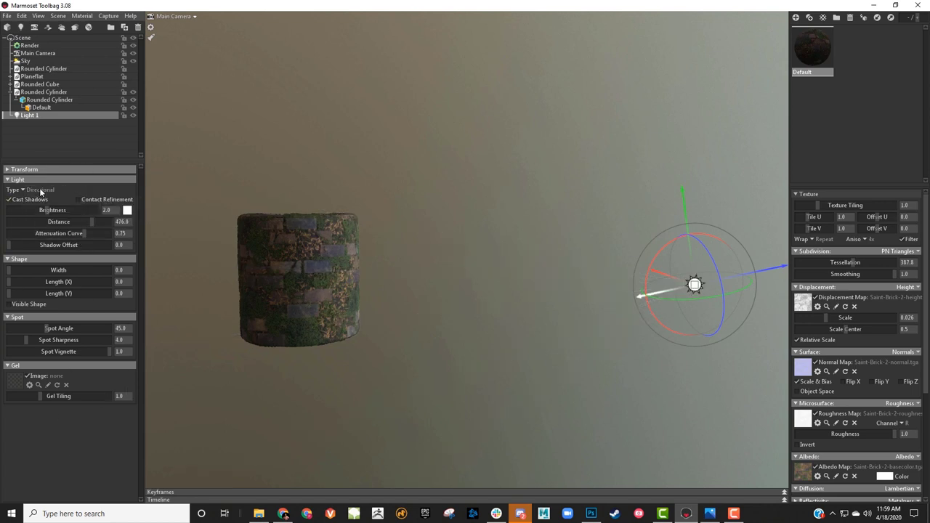
Rotate the directional light so it shines down more steeply onto the side of the cylinder
left_click_drag(513, 319, 492, 349)
left_click_drag(459, 272, 445, 189)
middle_click_drag(525, 356, 541, 355)
right_click_drag(543, 323, 562, 355)
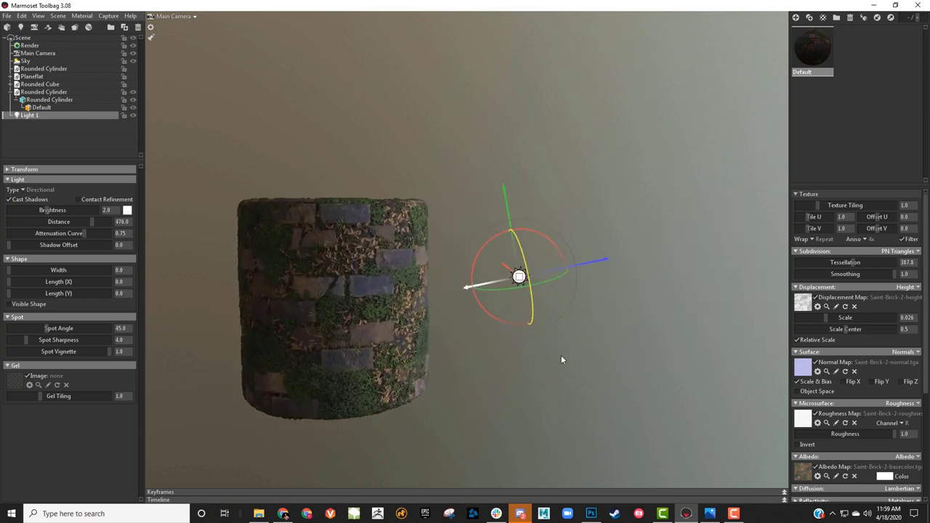
left_click_drag(561, 356, 537, 351)
mouse_move(476, 244)
left_mouse_down()
mouse_move(480, 331)
mouse_move(551, 309)
mouse_move(503, 292)
mouse_move(554, 317)
mouse_move(512, 255)
mouse_move(573, 276)
mouse_move(528, 254)
mouse_move(515, 264)
mouse_move(530, 254)
left_mouse_up()
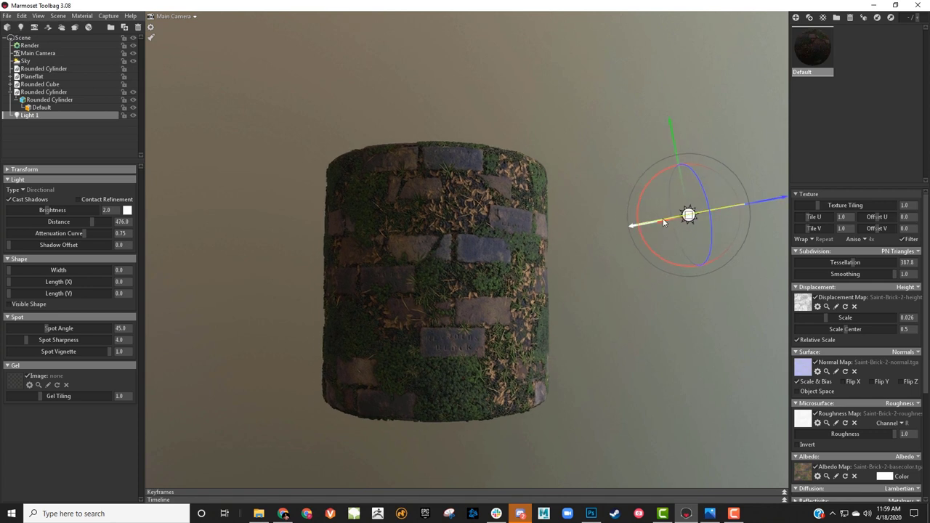
left_click_drag(709, 211, 575, 234)
middle_click_drag(574, 231, 556, 234)
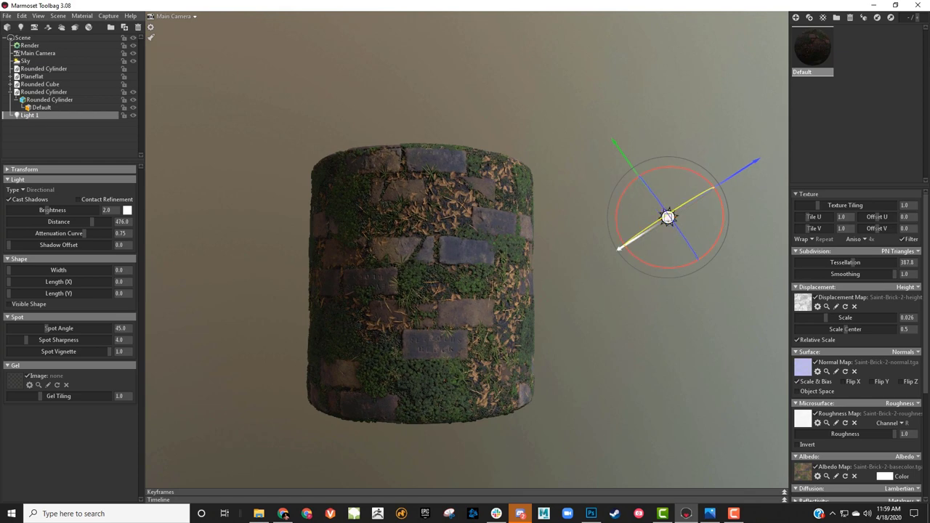
Fine-tune the directional light's rotation and check the shading it gives the bricks and foliage
left_click_drag(554, 280, 544, 282)
scroll(540, 294, "up", 3)
scroll(509, 269, "down", 3)
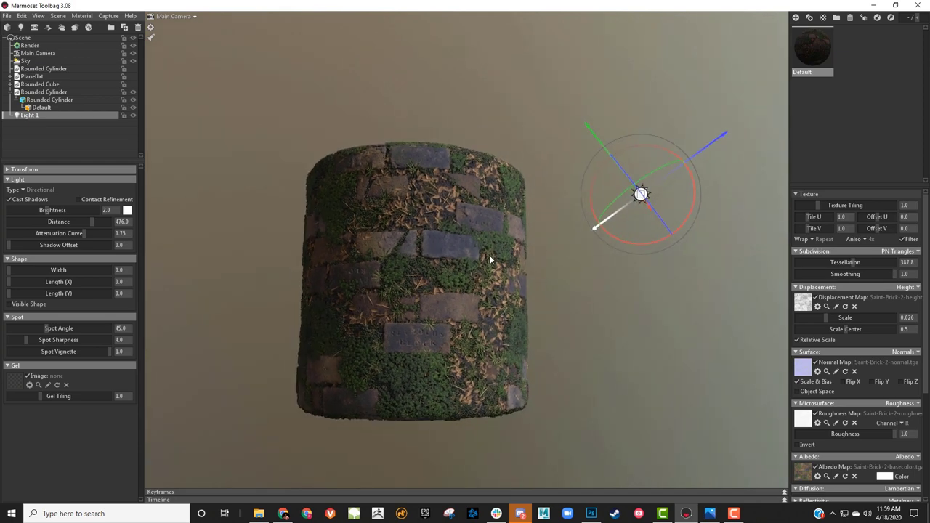
left_click_drag(622, 195, 636, 183)
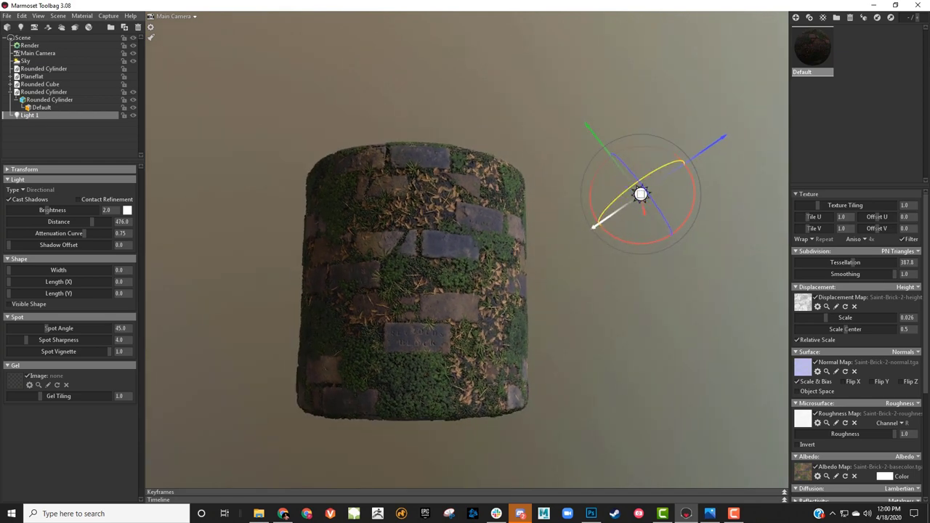
left_click_drag(525, 243, 549, 246)
scroll(540, 243, "up", 3)
scroll(494, 210, "down", 3)
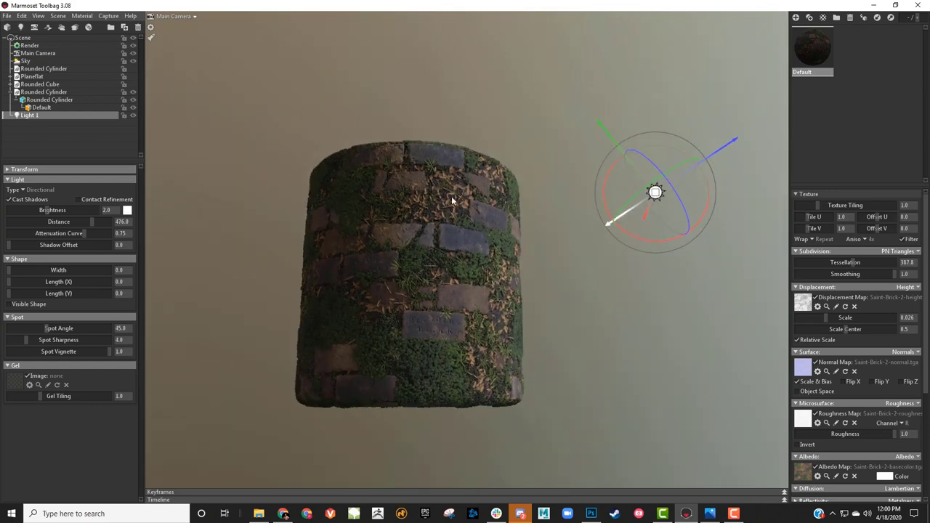
Test the material's tessellation at 711.4 and lower it to 304.3
middle_click_drag(452, 197, 480, 187)
right_click_drag(491, 198, 514, 224)
middle_click_drag(515, 224, 551, 240)
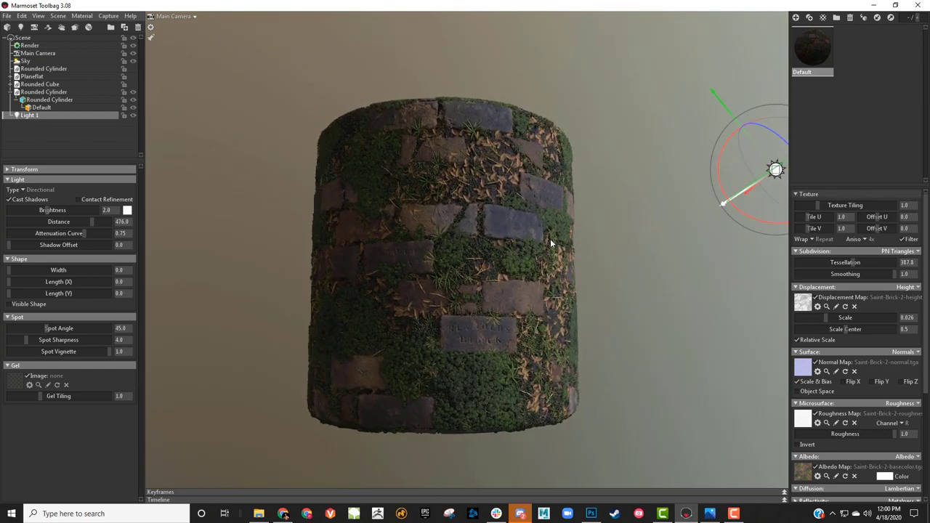
scroll(550, 240, "up", 2)
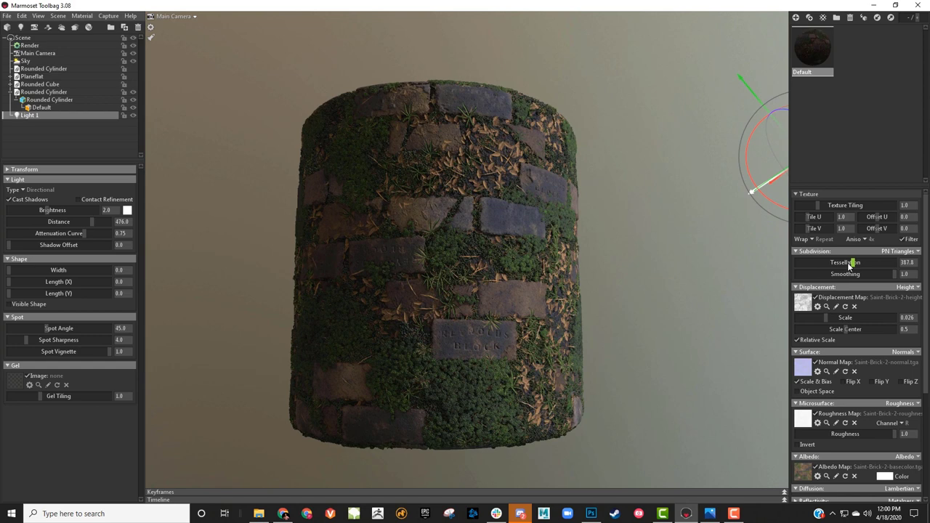
left_click_drag(849, 266, 868, 263)
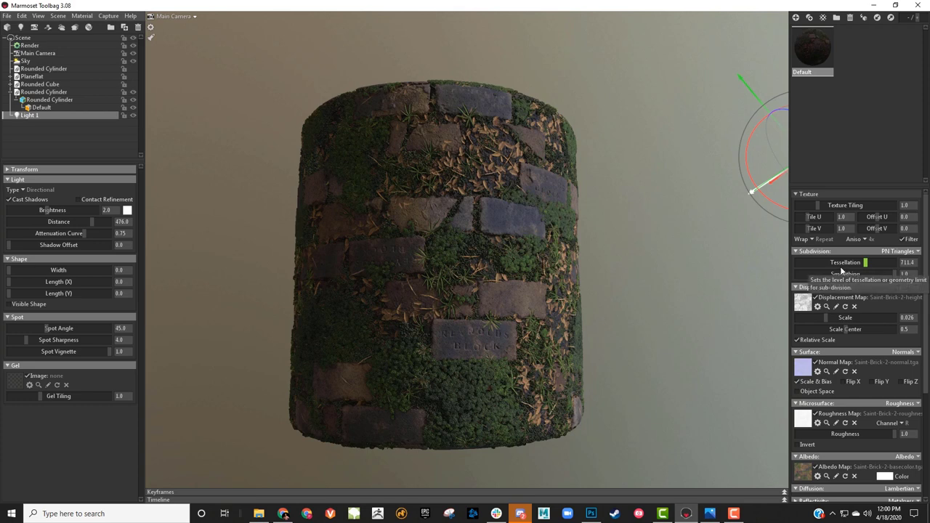
mouse_move(864, 268)
left_mouse_down()
mouse_move(890, 263)
mouse_move(849, 265)
left_mouse_up()
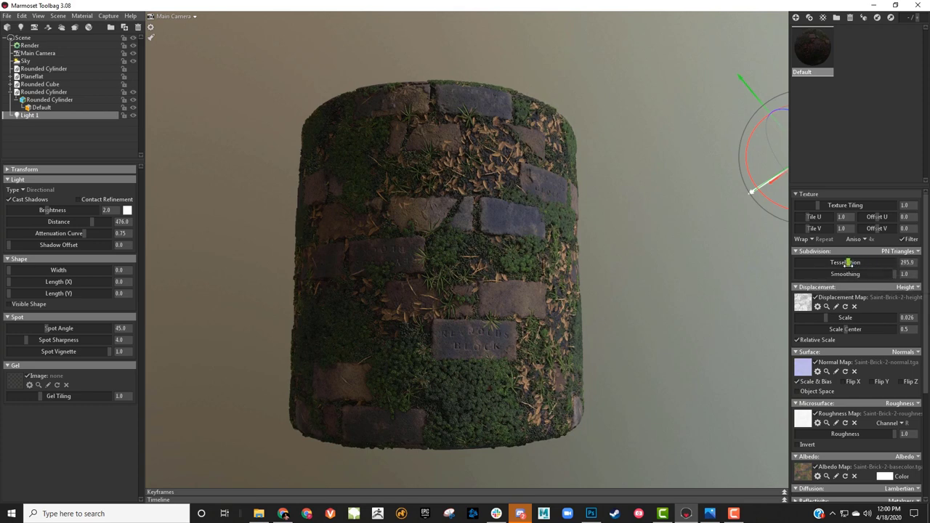
left_click_drag(668, 242, 623, 231)
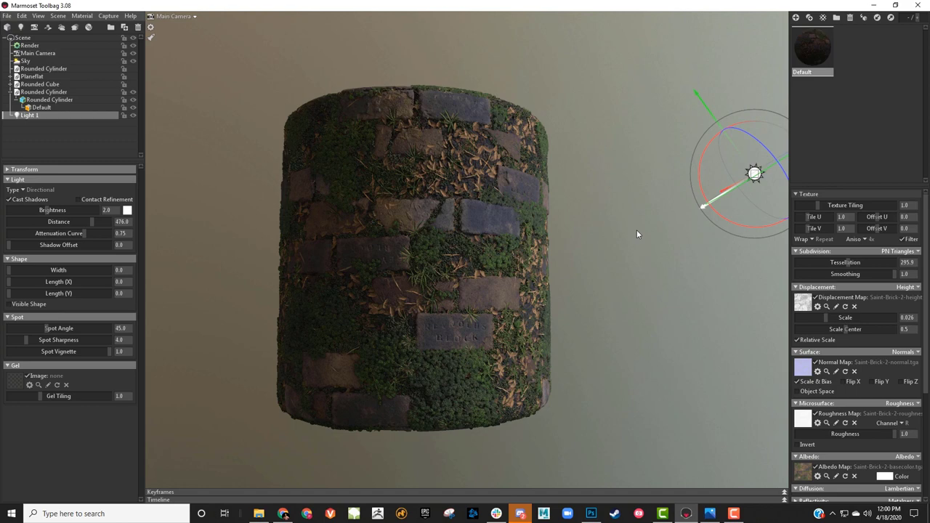
left_click_drag(852, 266, 848, 263)
Examine the brick lettering and foliage relief on the cylinder up close and from farther away
left_click_drag(617, 240, 612, 237)
middle_click_drag(611, 238, 631, 247)
scroll(553, 239, "up", 5)
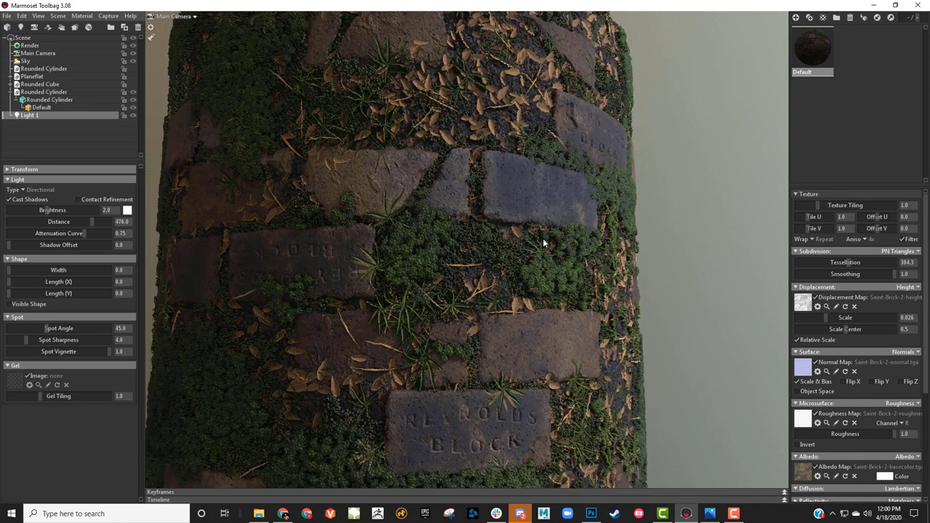
scroll(543, 239, "down", 6)
scroll(473, 177, "down", 3)
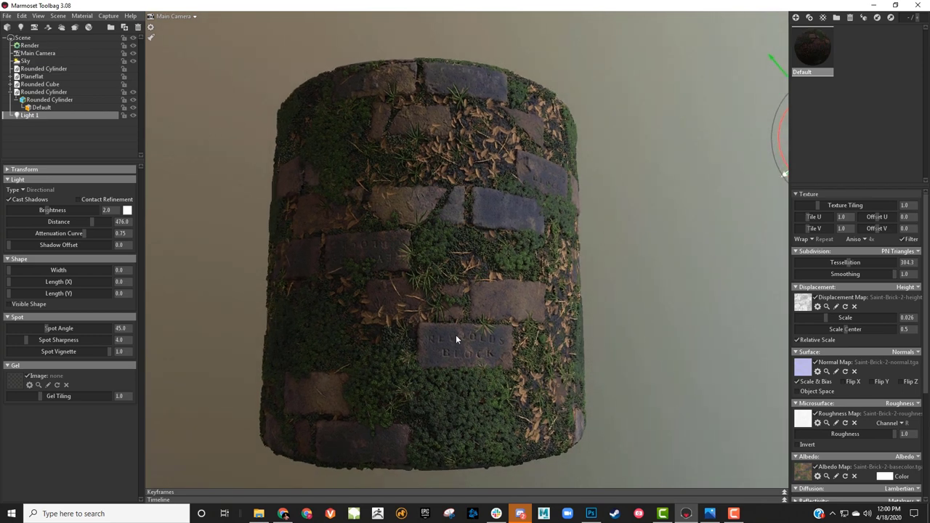
scroll(552, 267, "down", 2)
left_click_drag(552, 266, 576, 275)
middle_click_drag(577, 275, 582, 258)
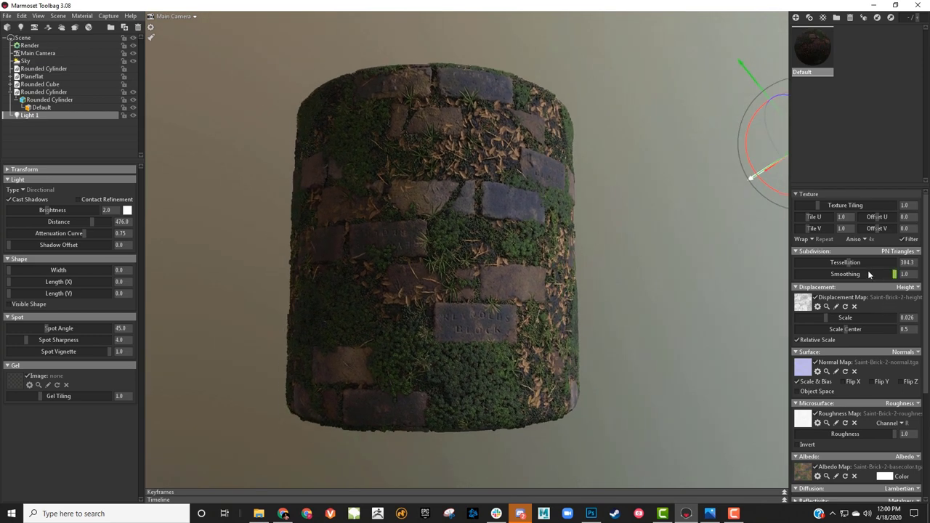
Raise the material's tessellation to 681.8 and check the displaced surface of the cylinder
left_click_drag(844, 266, 859, 264)
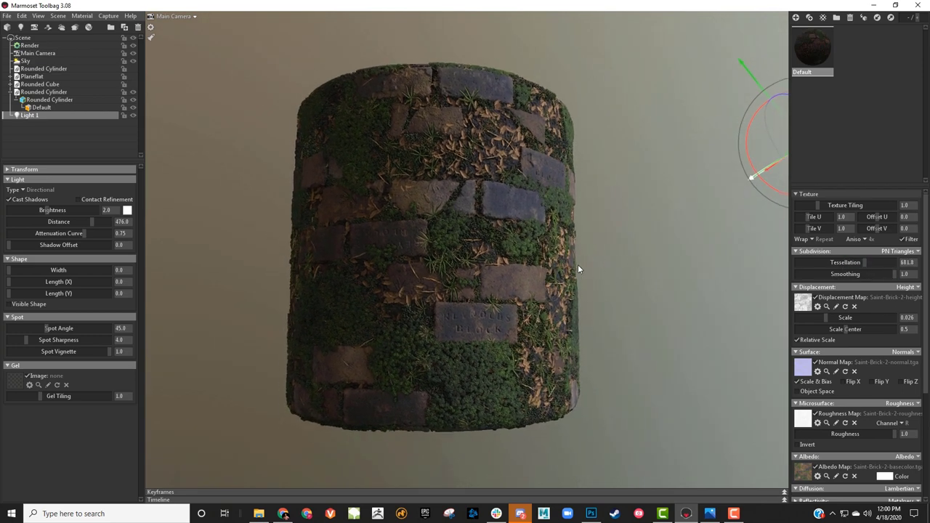
scroll(575, 264, "down", 2)
middle_click_drag(559, 259, 588, 270)
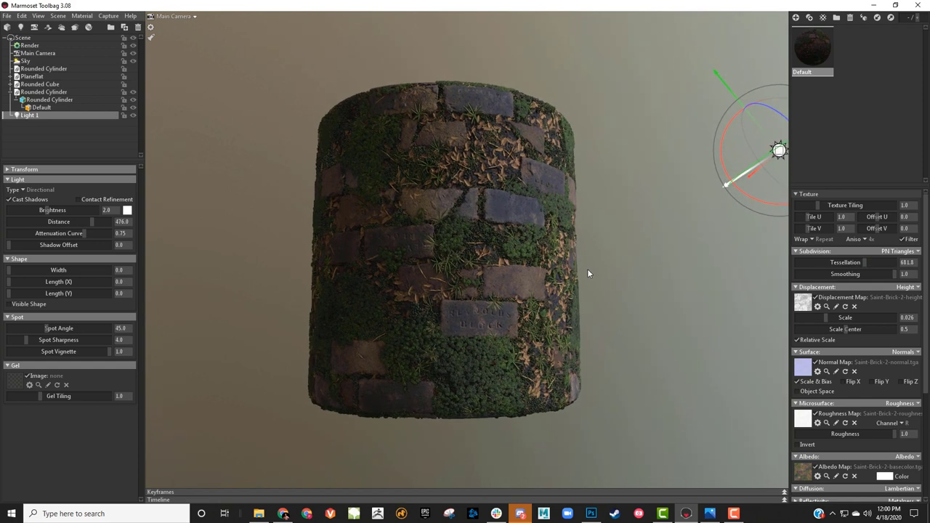
left_click_drag(588, 270, 551, 262)
scroll(559, 264, "up", 2)
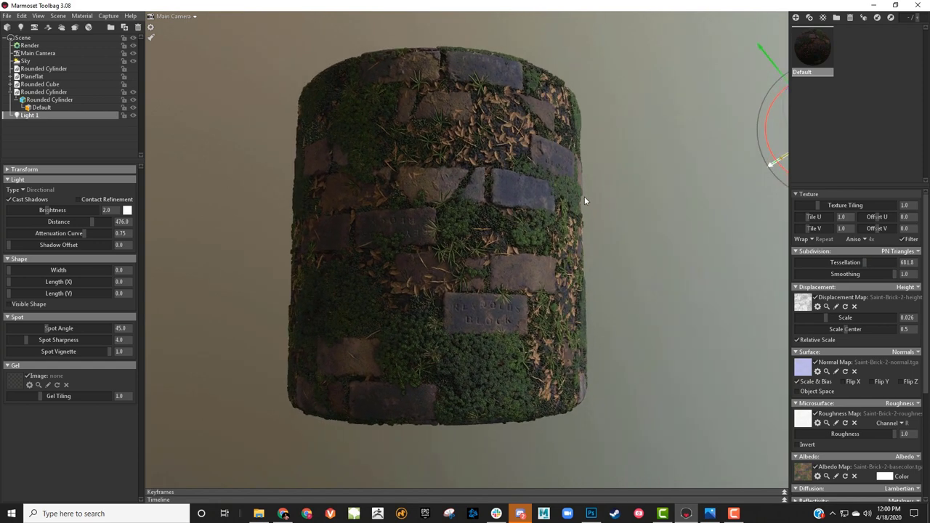
scroll(626, 229, "up", 3)
left_click(615, 222)
mouse_move(615, 222)
left_mouse_down()
mouse_move(654, 289)
mouse_move(676, 268)
mouse_move(616, 258)
mouse_move(625, 270)
mouse_move(642, 264)
mouse_move(627, 233)
mouse_move(611, 237)
mouse_move(618, 234)
left_mouse_up()
Set Light 1's brightness to 6.095, and try a shorter light distance before undoing that distance change
left_click(743, 173)
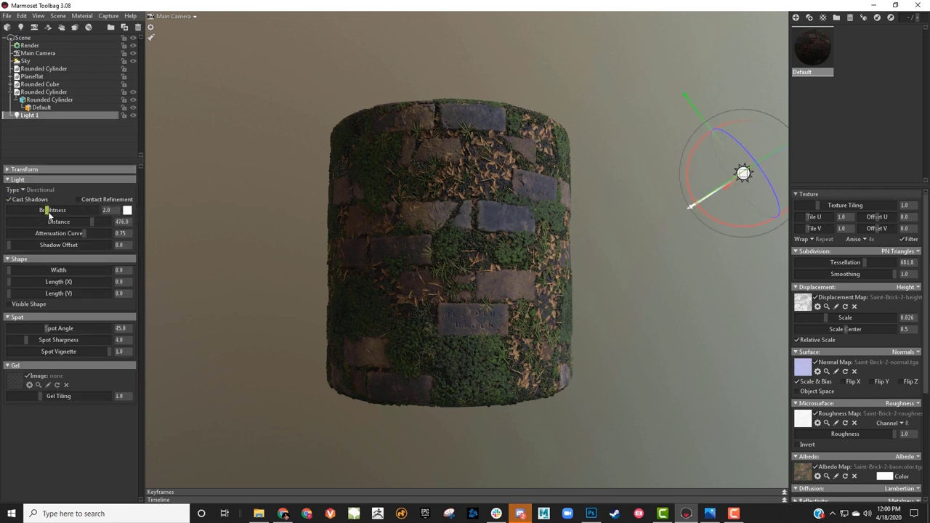
left_click_drag(47, 210, 62, 210)
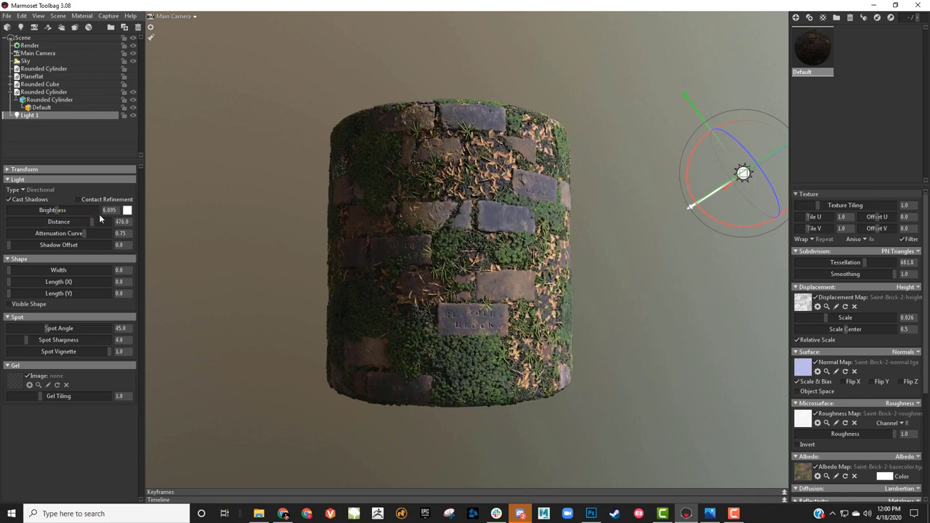
left_click_drag(92, 223, 58, 222)
key("ctrl+z")
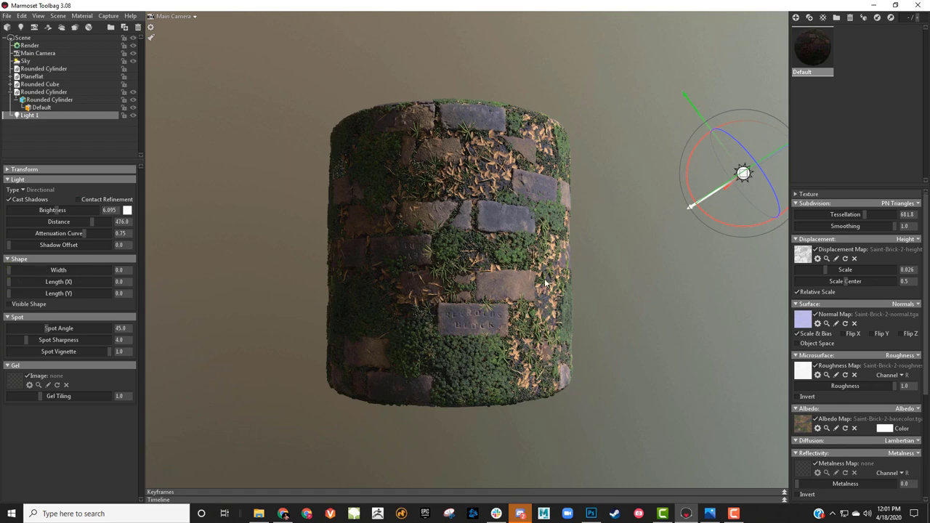
Try a larger shape width for the directional light, checking the shadows on the cylinder, and return it to 0.0
left_click_drag(544, 278, 389, 250)
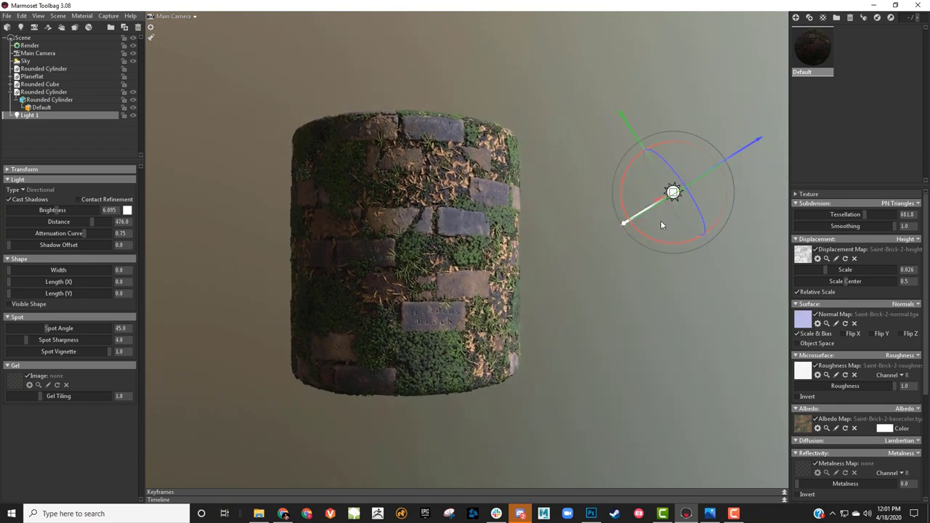
right_click_drag(406, 254, 479, 264)
left_click_drag(479, 268, 323, 246)
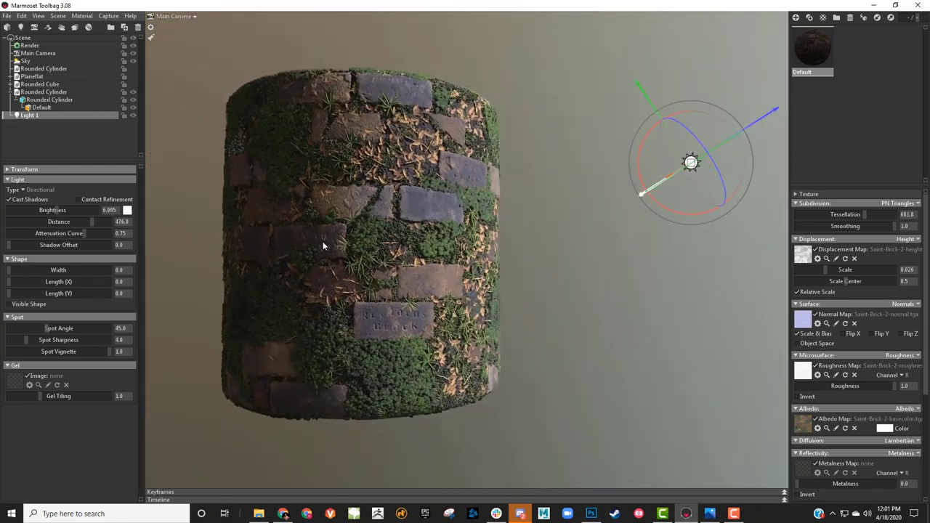
left_click_drag(33, 270, 9, 270)
left_click_drag(425, 272, 349, 243)
left_click_drag(9, 271, 2, 270)
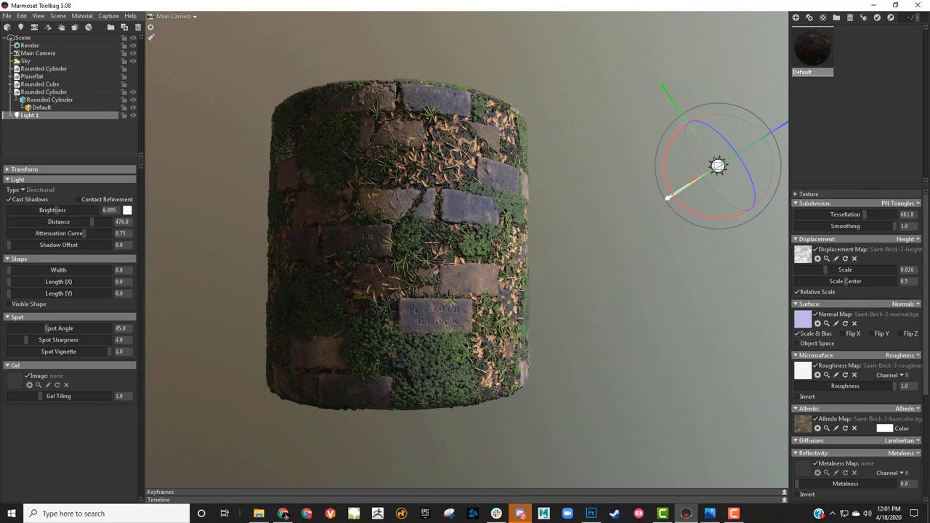
right_click_drag(408, 290, 416, 273)
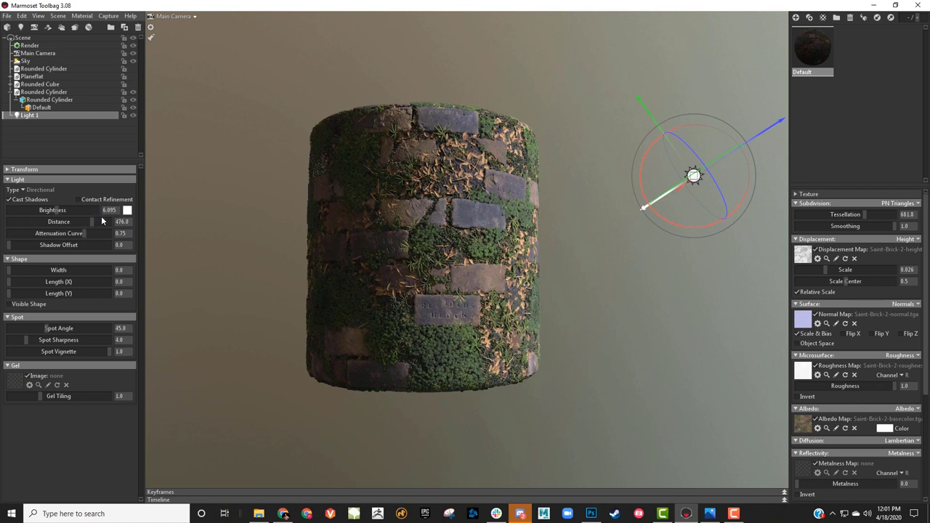
Set Light 1's color to a pale warm off-white, about f1e6d4, and deselect the light
left_click(127, 210)
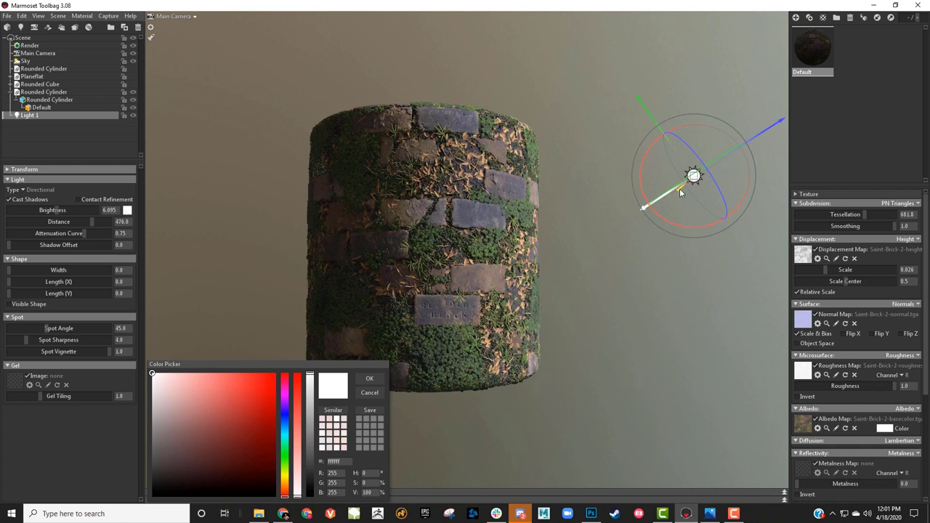
middle_click_drag(580, 139, 555, 133)
scroll(555, 142, "up", 2)
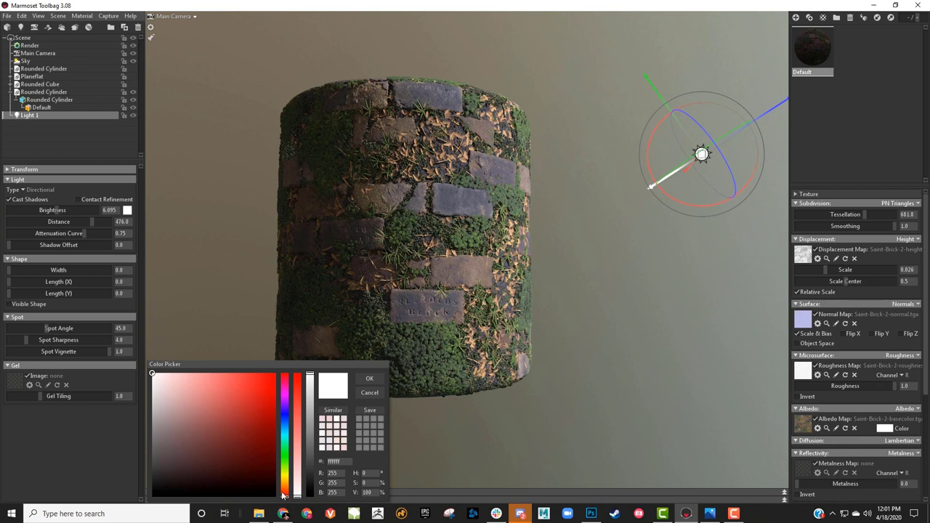
left_click_drag(283, 496, 283, 492)
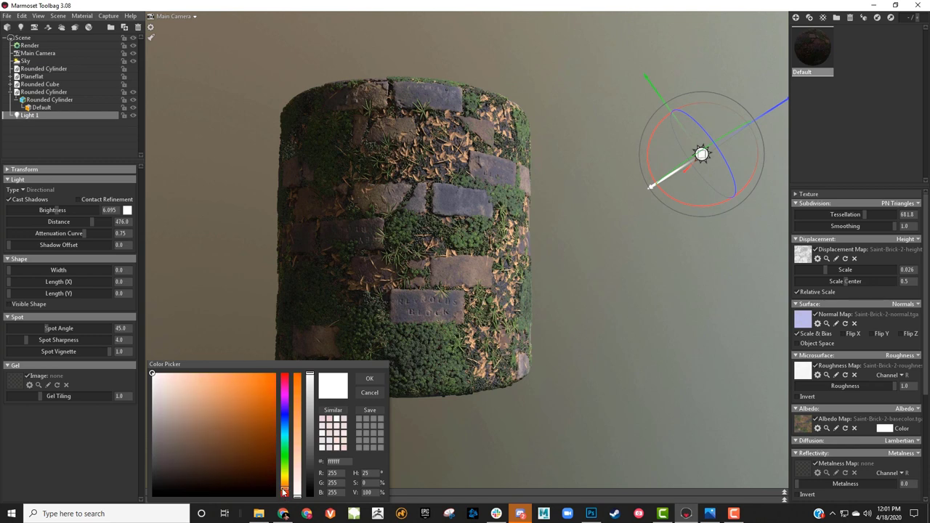
left_click_drag(196, 436, 165, 383)
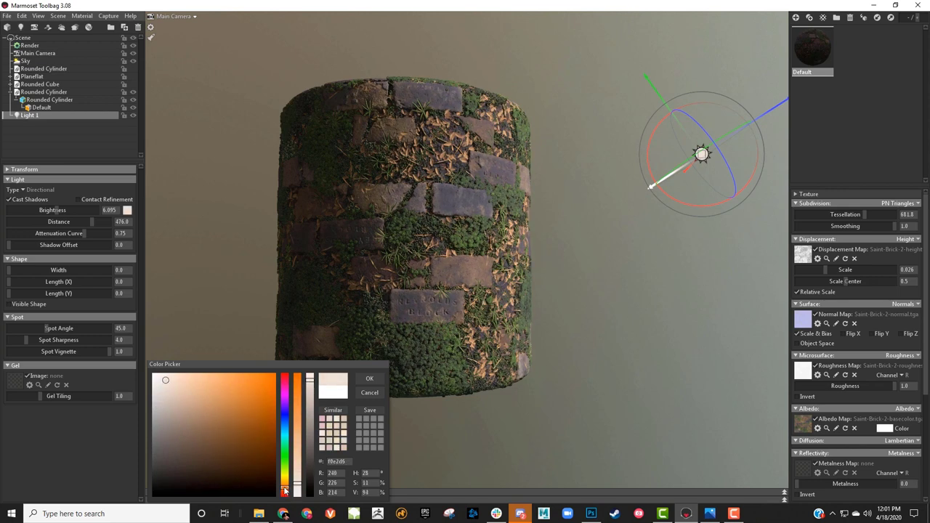
left_click_drag(285, 491, 285, 490)
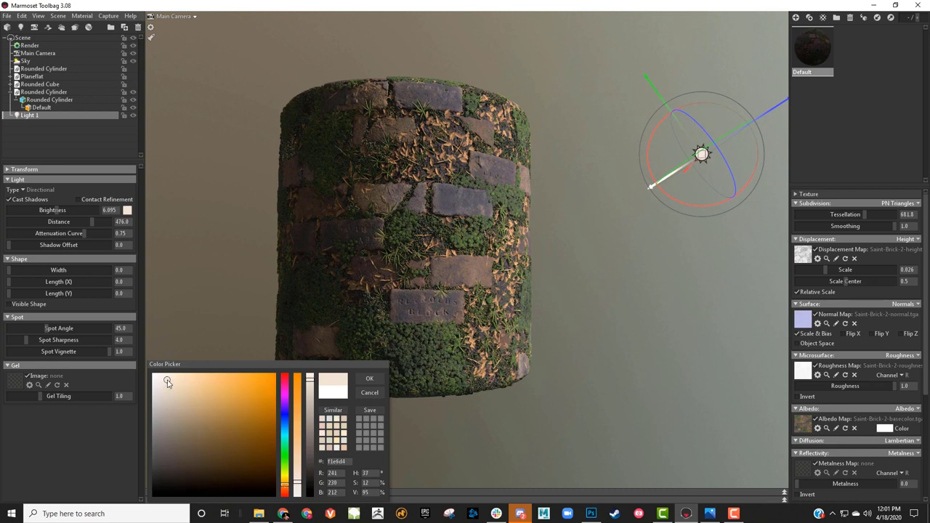
left_click(370, 380)
left_click_drag(384, 368, 459, 289)
left_click(598, 309)
scroll(449, 291, "up", 3)
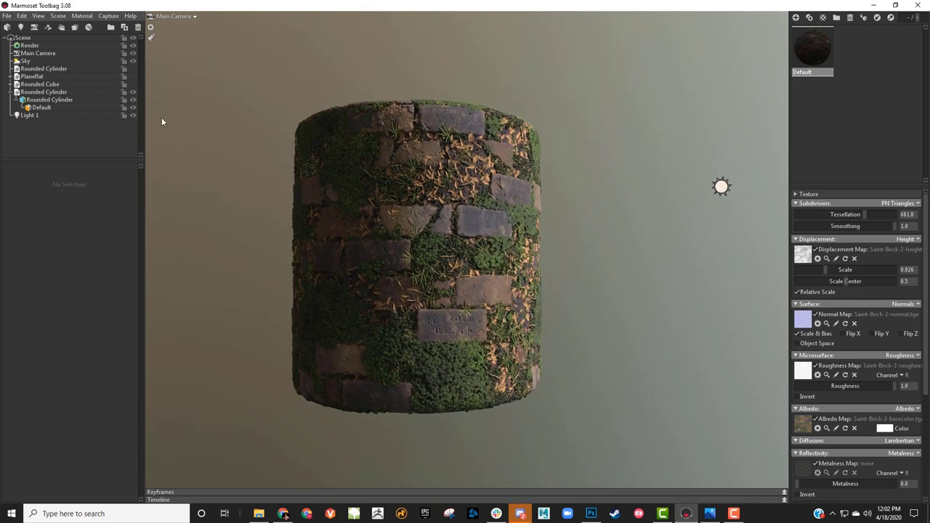
Try the sky light's brightness at 0.0 and bring it back up to 0.953
left_click(33, 61)
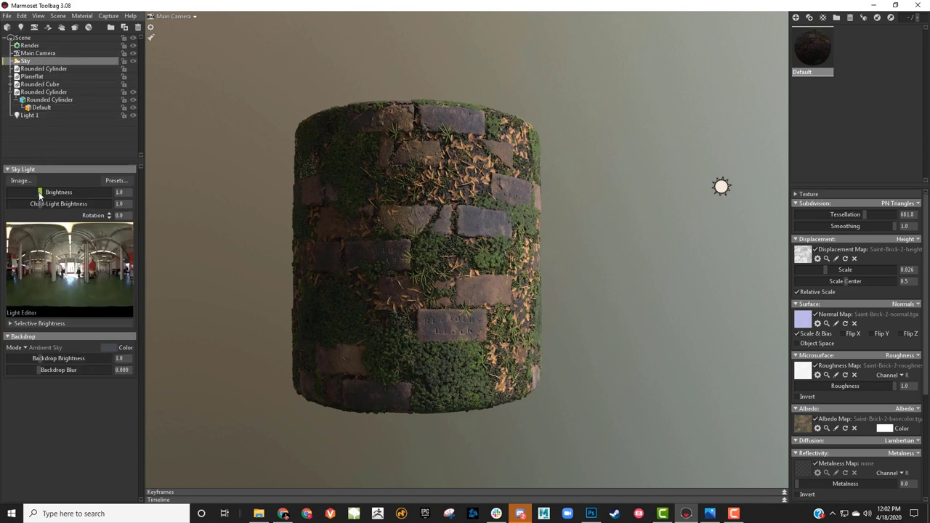
left_click_drag(40, 195, 2, 193)
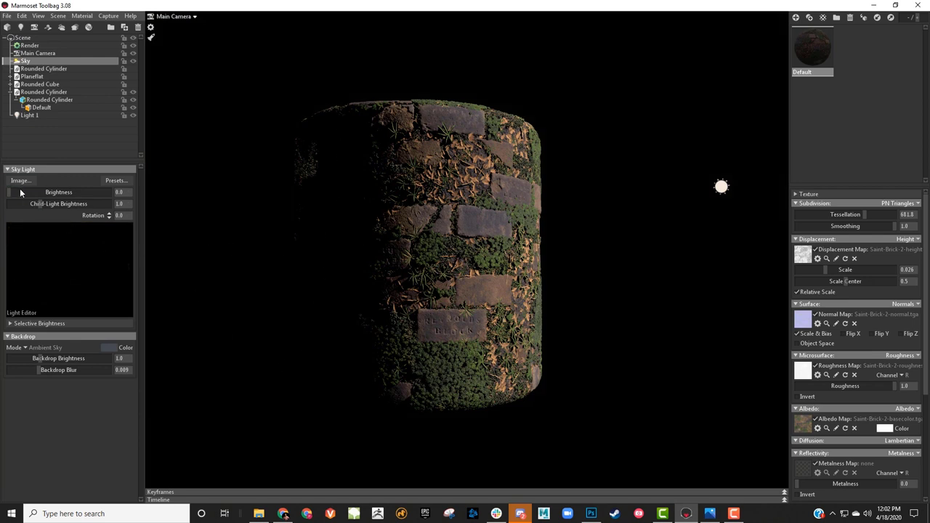
left_click_drag(21, 193, 58, 196)
left_click_drag(40, 199, 39, 198)
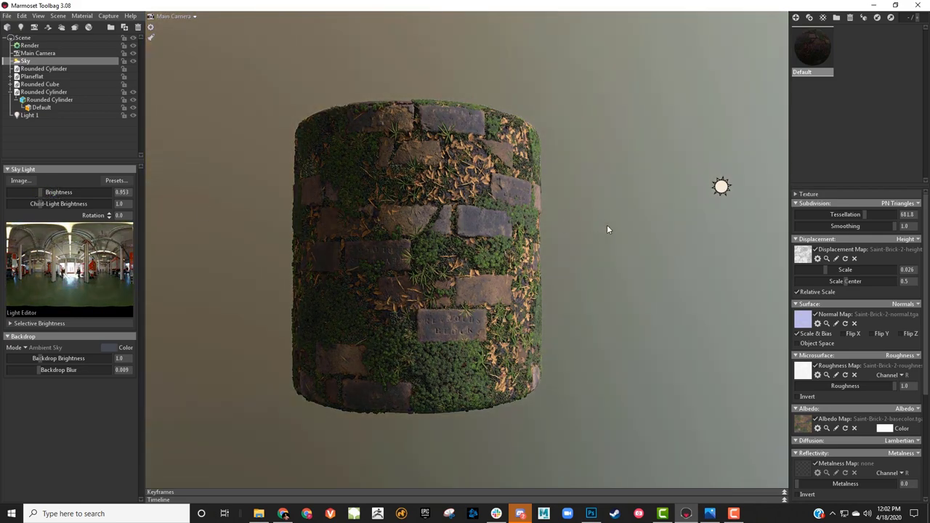
Reduce the sky light's brightness to 0.692 and check the shading on the cylinder
left_click_drag(609, 225, 580, 211)
mouse_move(580, 211)
middle_mouse_down()
mouse_move(580, 223)
mouse_move(581, 213)
mouse_move(564, 210)
middle_mouse_up()
left_click_drag(43, 191, 40, 191)
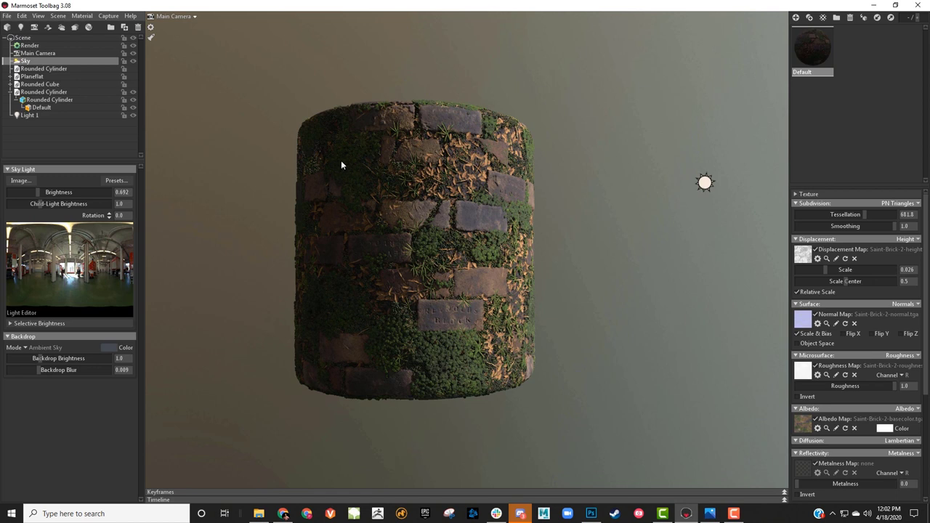
left_click_drag(569, 237, 590, 207)
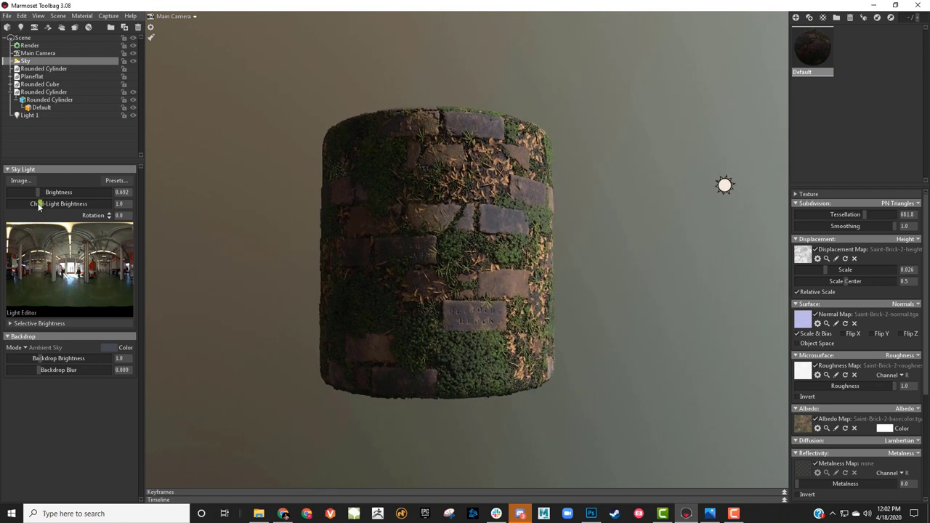
Add a child light to the sky's environment image and move it to another spot on the image
left_click(73, 273)
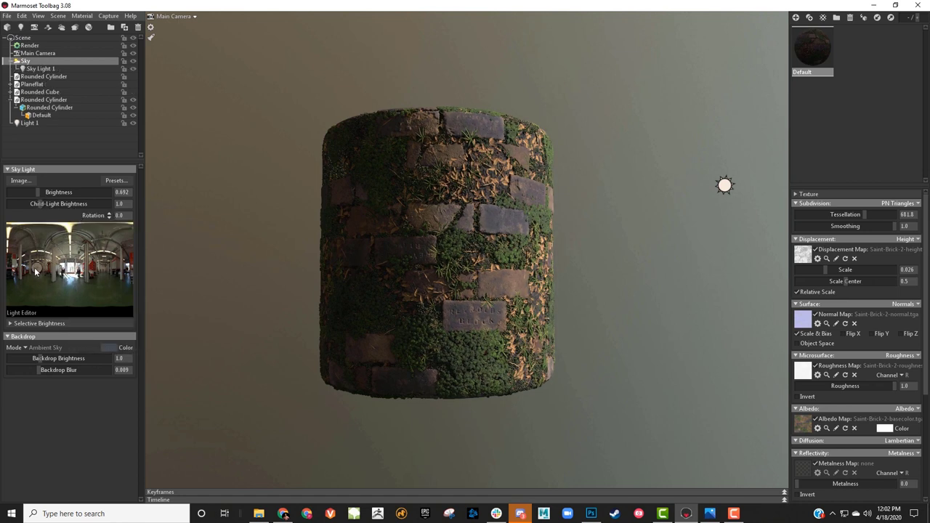
mouse_move(35, 269)
left_mouse_down()
mouse_move(24, 260)
mouse_move(36, 239)
mouse_move(114, 245)
mouse_move(100, 251)
left_mouse_up()
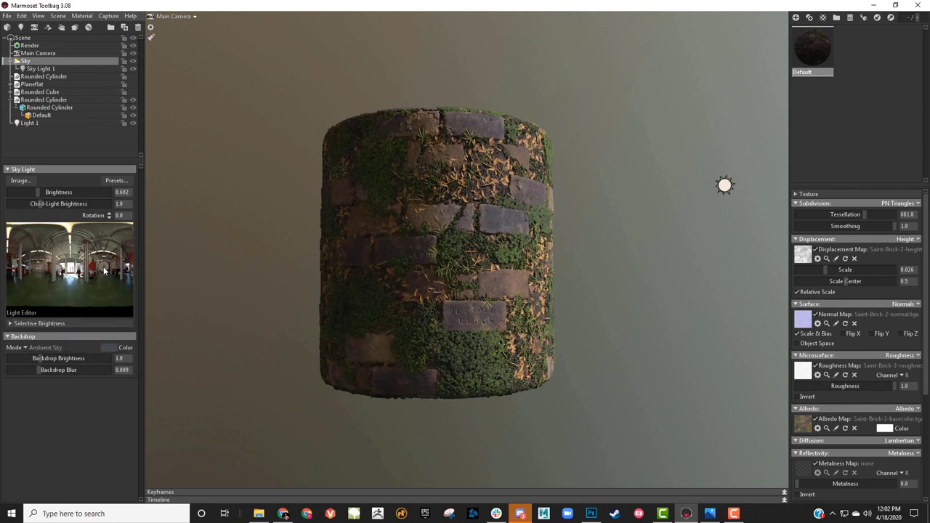
left_click(104, 272)
Try a child-light brightness of 10.01, undo it, and reposition the child light in the sky's environment image
left_click_drag(58, 204, 64, 204)
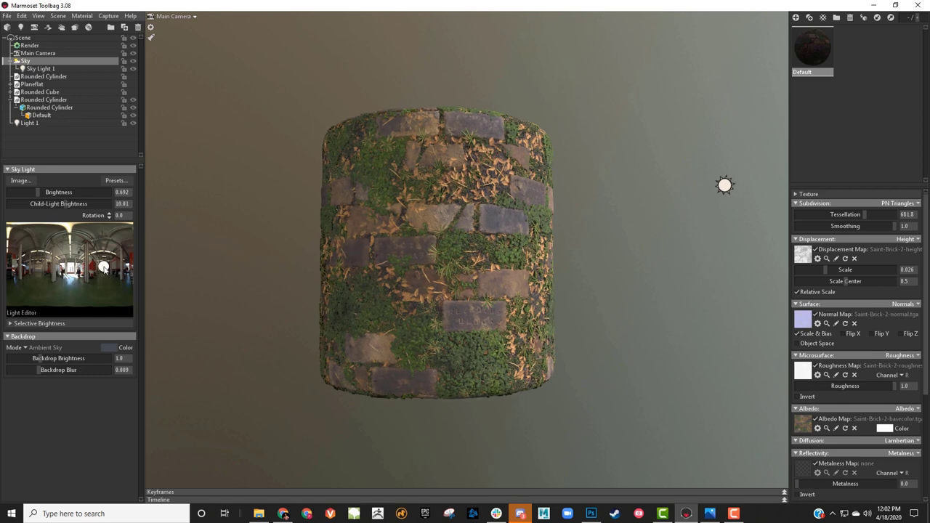
key("ctrl+z")
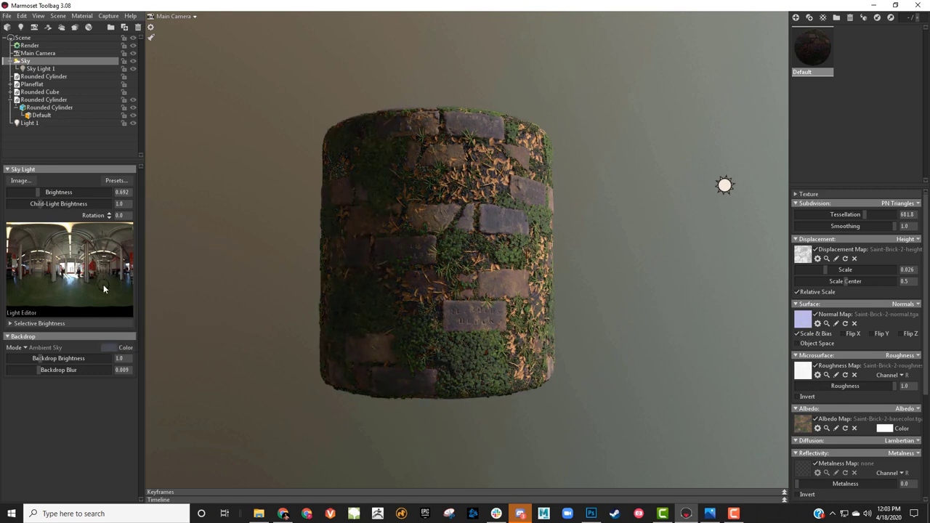
left_click_drag(104, 287, 102, 281)
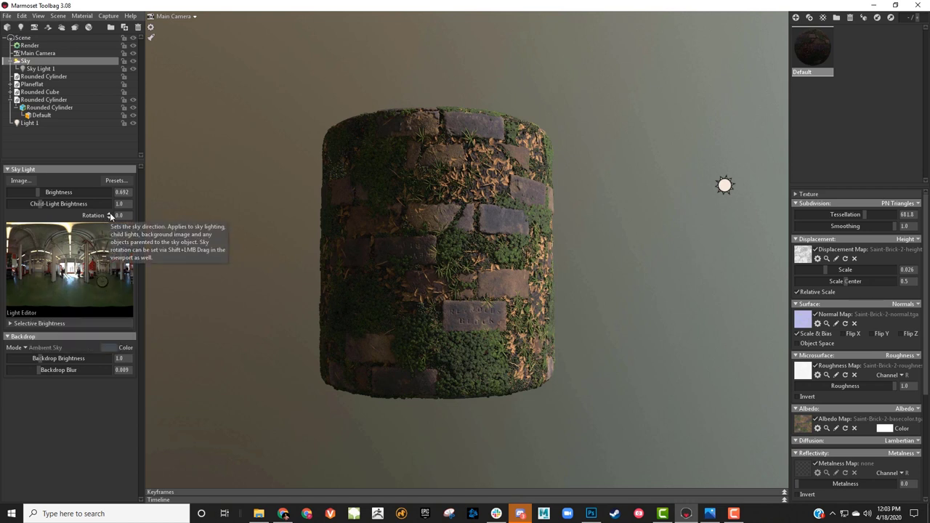
left_click_drag(110, 214, 109, 221)
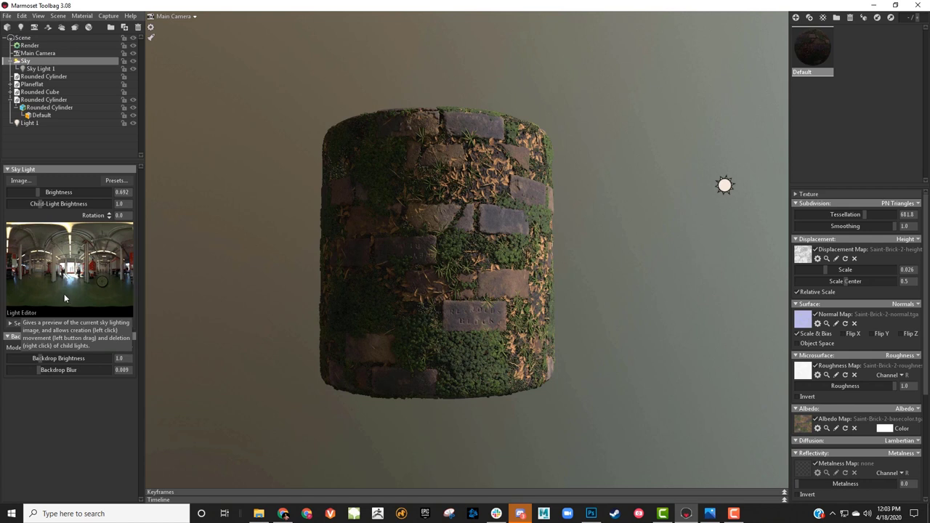
Browse the sky presets and apply the Forest Path environment to the scene
left_click(116, 182)
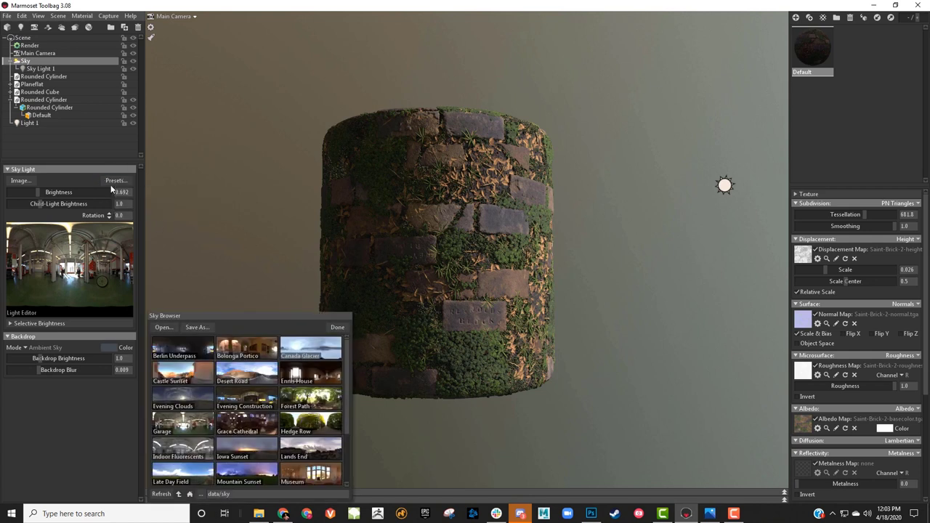
scroll(248, 401, "down", 3)
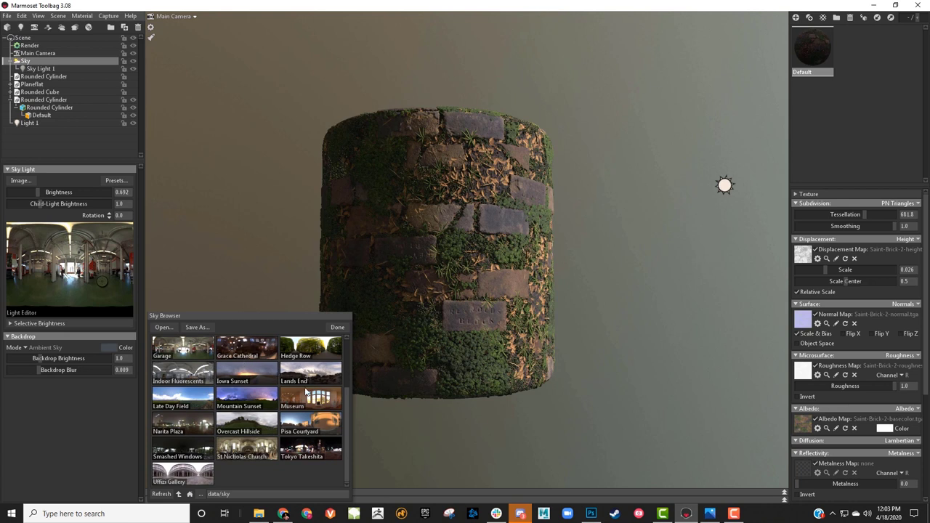
scroll(317, 407, "up", 3)
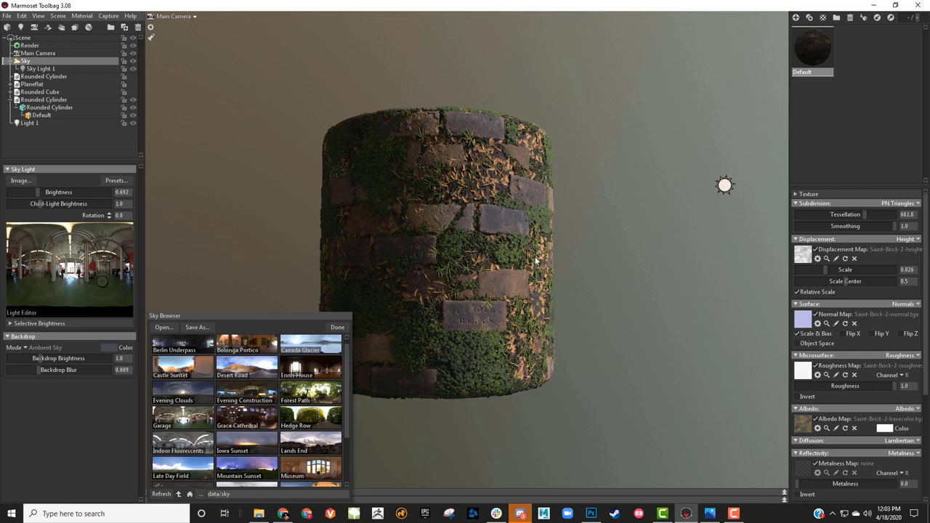
left_click_drag(536, 260, 587, 211)
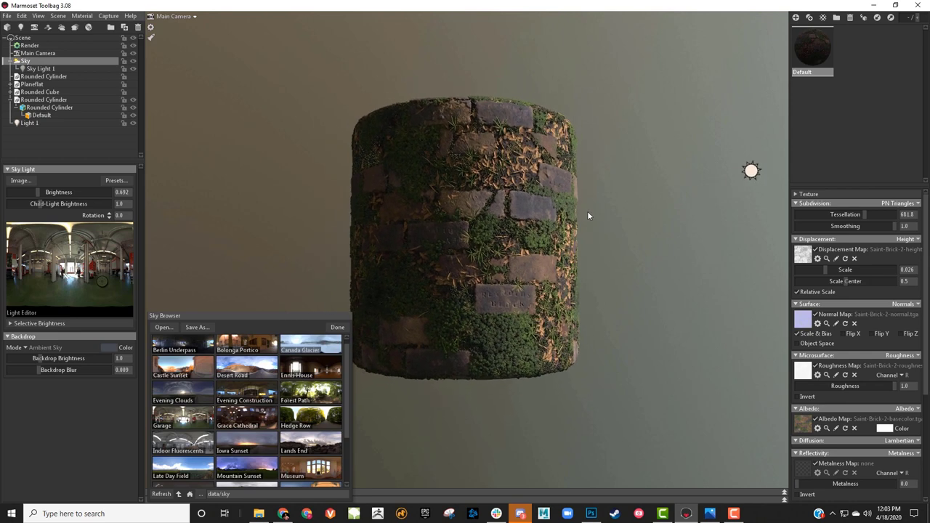
left_click(318, 396)
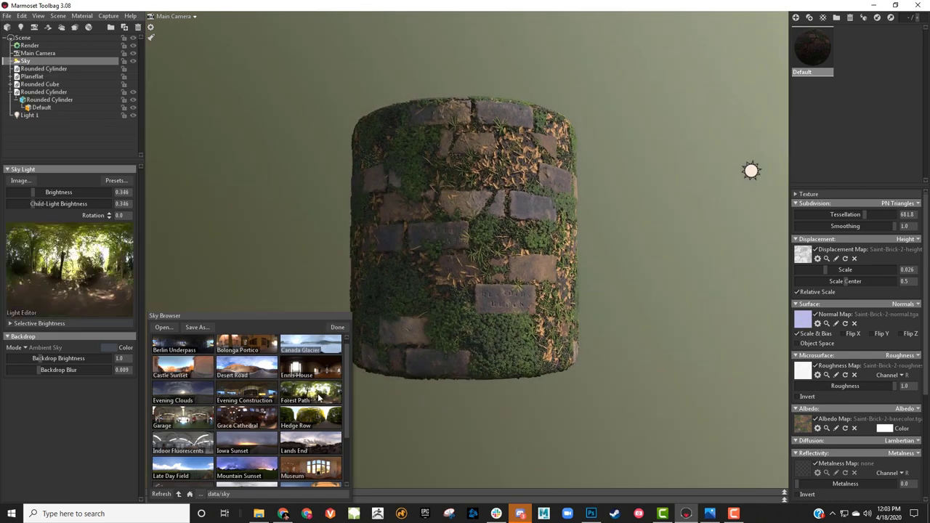
Try sky presets such as Hedge Row, Berlin Underpass, Bolonga Portico and Castle Sunset on the cylinder, and return to Forest Path
left_click(320, 430)
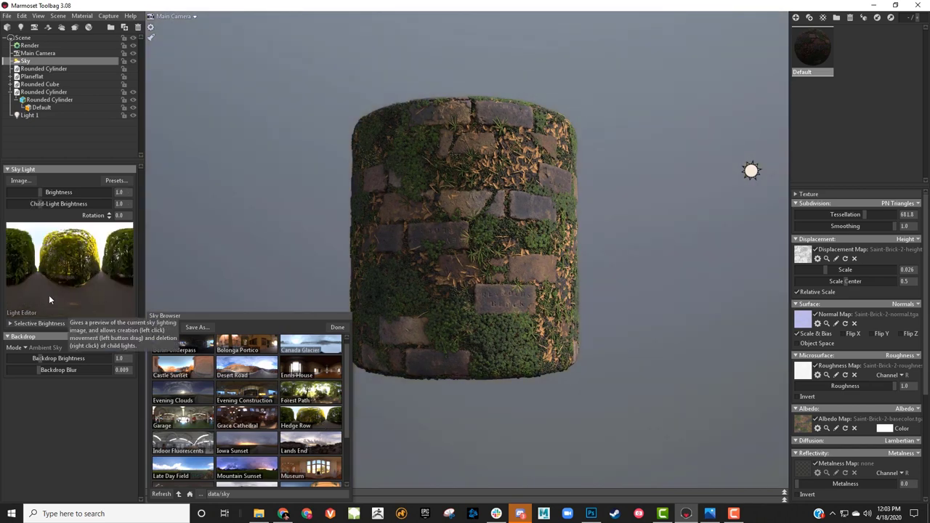
left_click(296, 348)
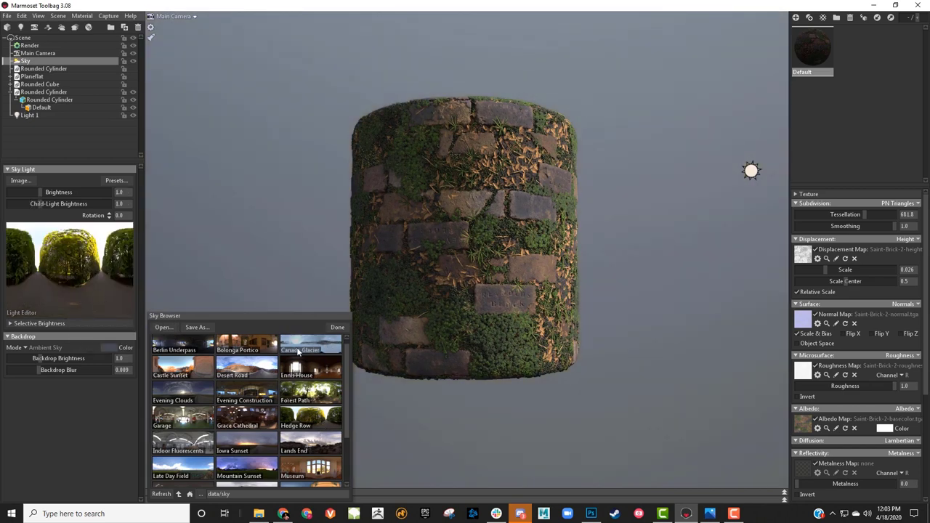
left_click(254, 347)
left_click(209, 346)
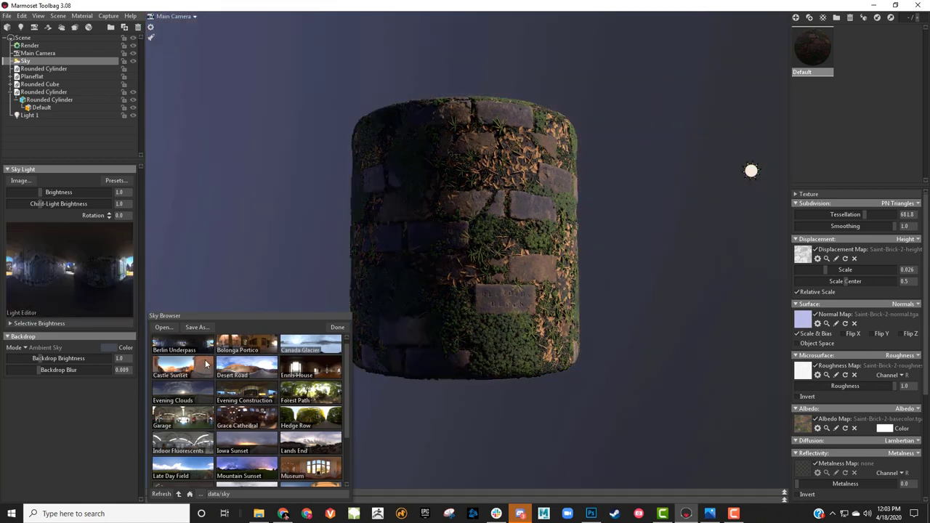
left_click(208, 364)
left_click(237, 353)
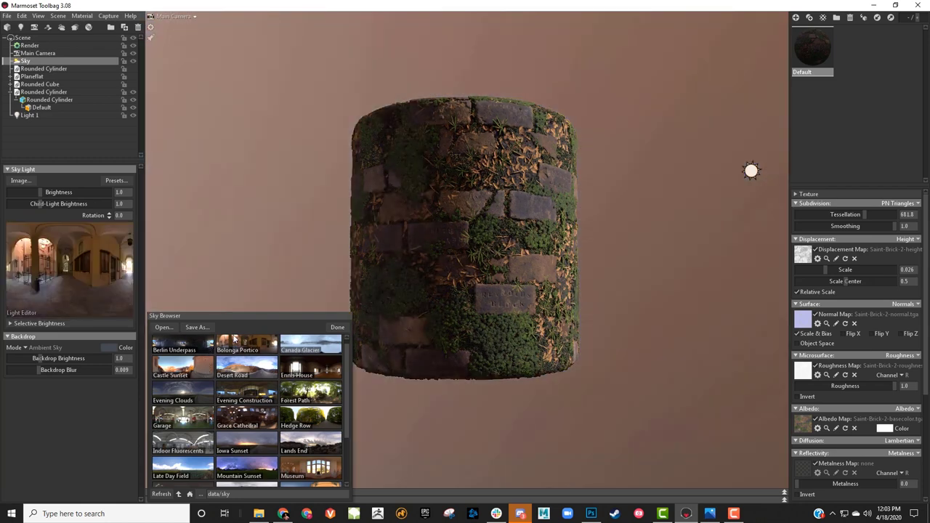
left_click(190, 365)
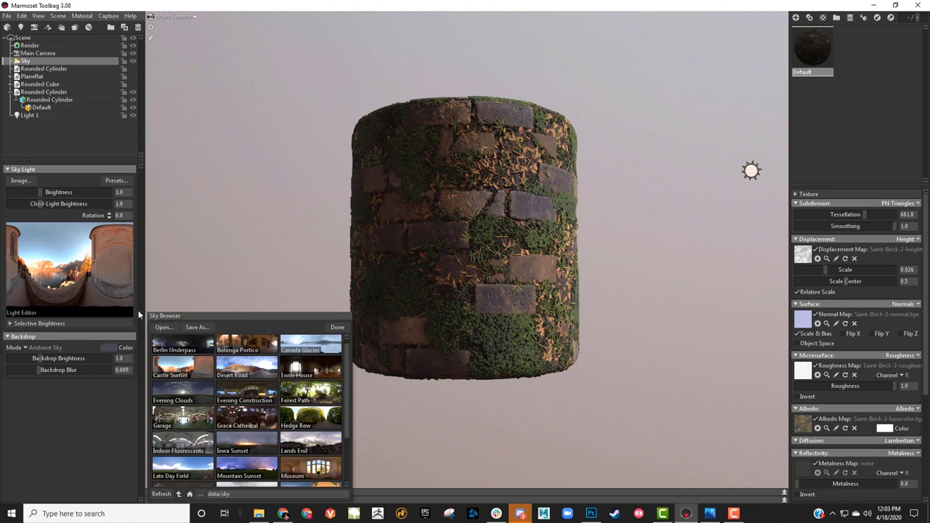
left_click(243, 371)
left_click(296, 399)
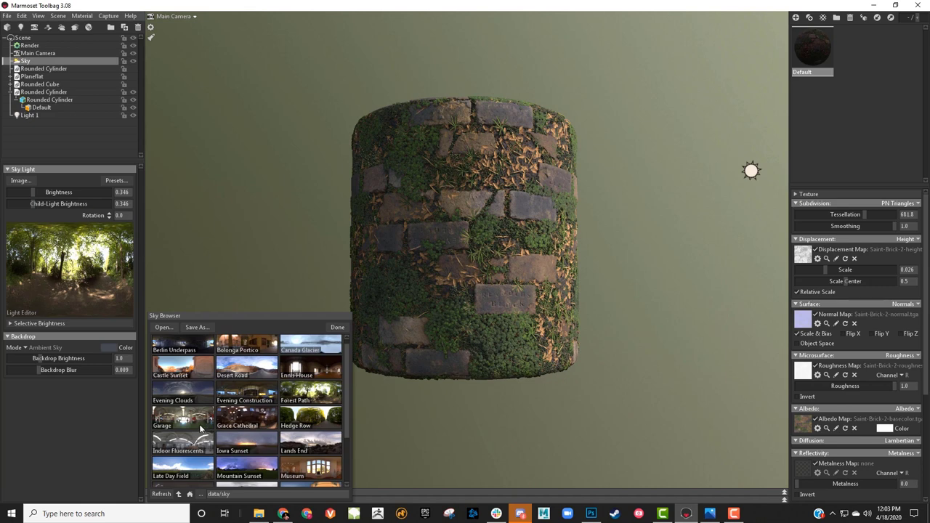
Try the Indoor Fluorescents, Garage and Mountain Sunset sky presets on the cylinder
left_click(193, 440)
left_click(188, 422)
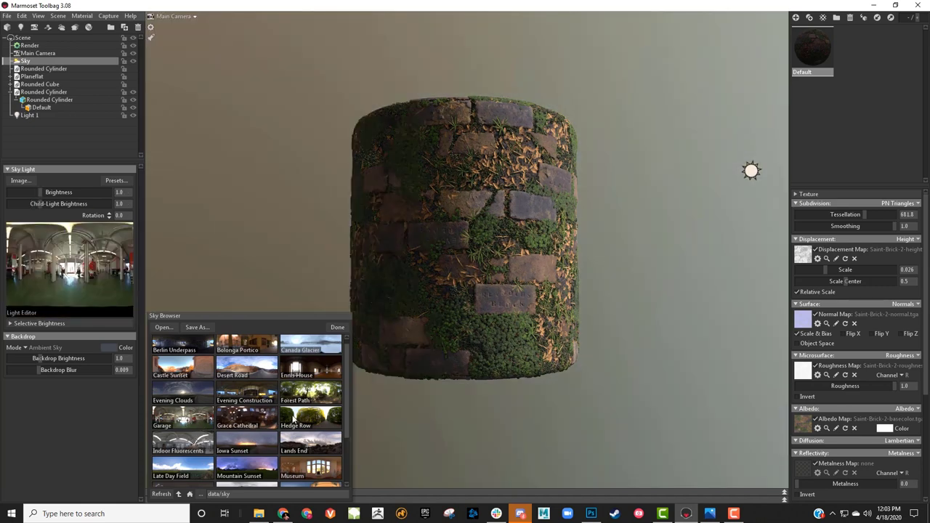
scroll(293, 420, "down", 1)
left_click(306, 451)
left_click(241, 445)
scroll(289, 465, "down", 2)
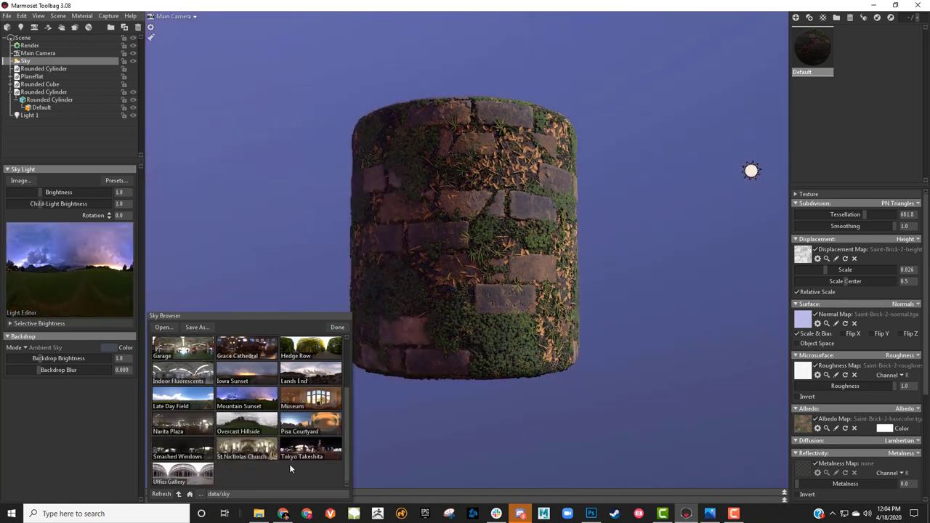
Compare the Tokyo Takeshita, St Nicholas Church, Smashed Windows, Uffizi Gallery, Narita Plaza, Late Day Field and Indoor Fluorescents skies on the cylinder
left_click(298, 454)
left_click(248, 449)
left_click(175, 449)
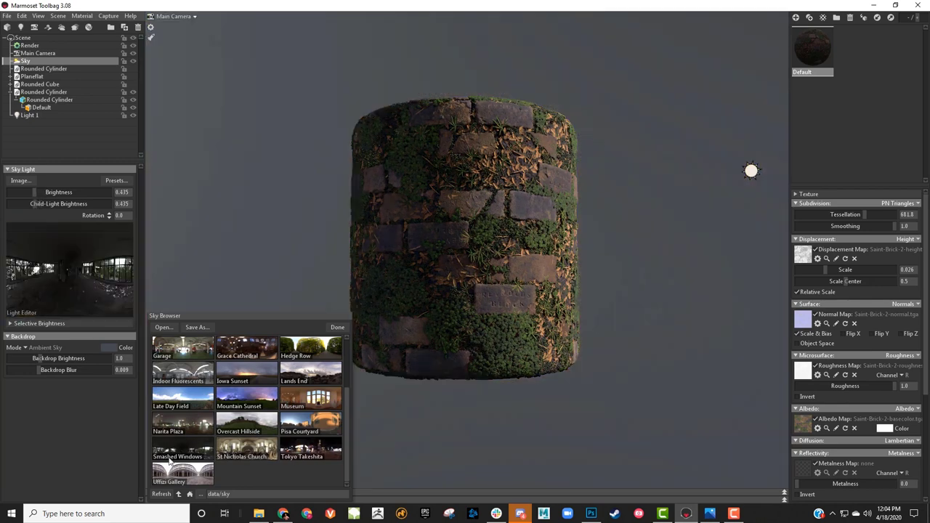
left_click(170, 476)
left_click(178, 427)
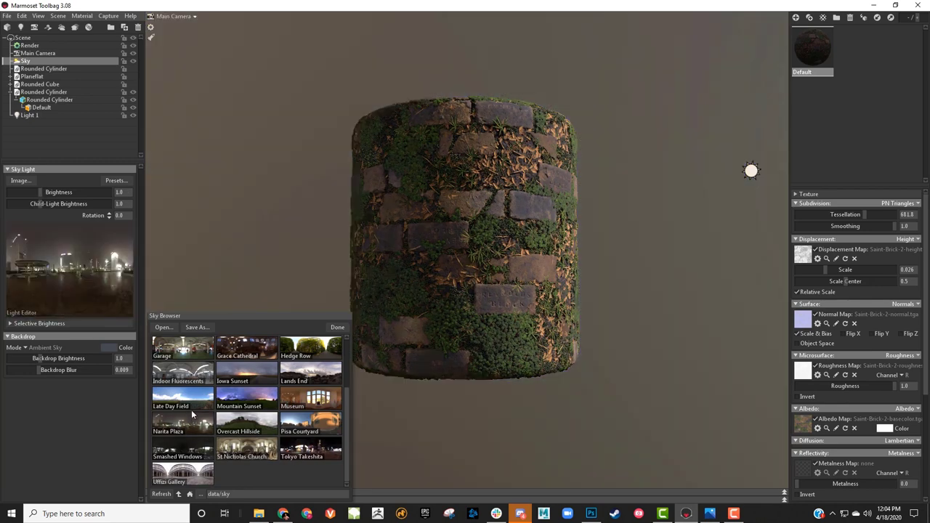
left_click(194, 400)
left_click(207, 380)
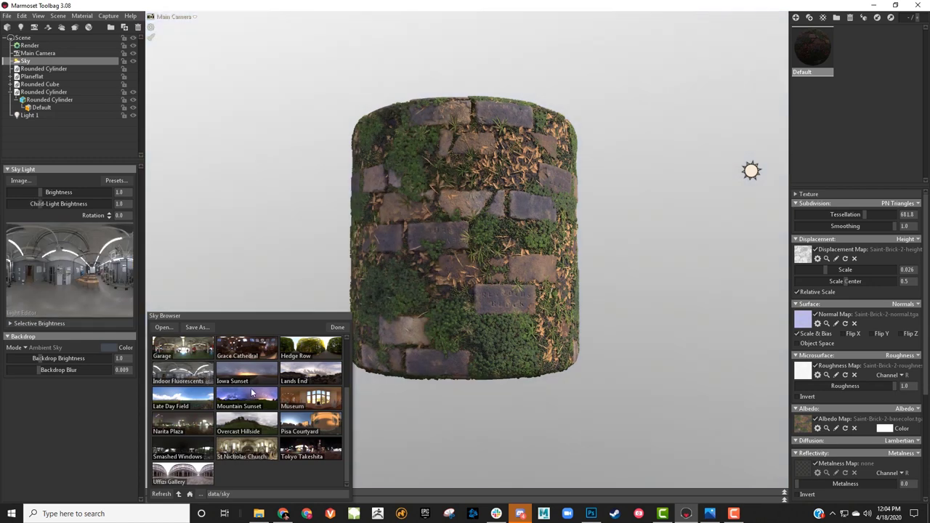
Reapply the Forest Path sky preset to light the cylinder
scroll(252, 392, "up", 2)
left_click(298, 400)
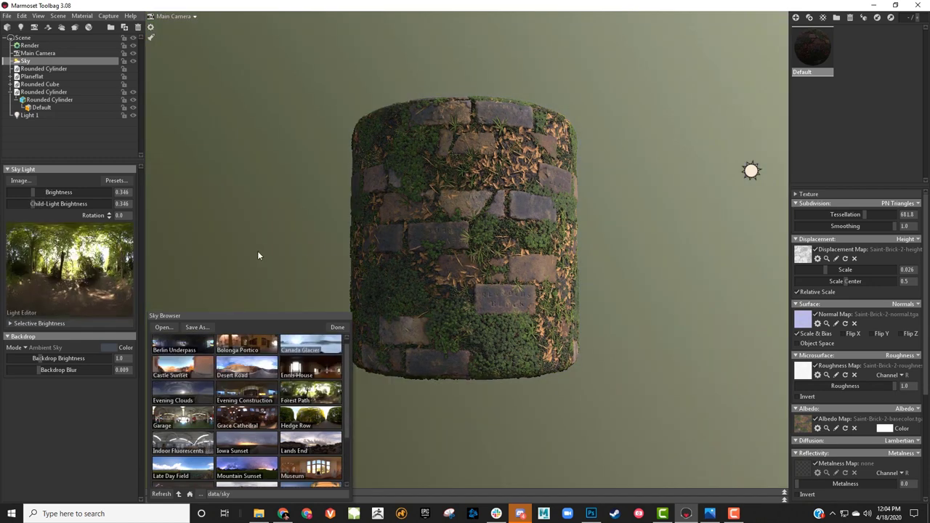
scroll(246, 367, "up", 1)
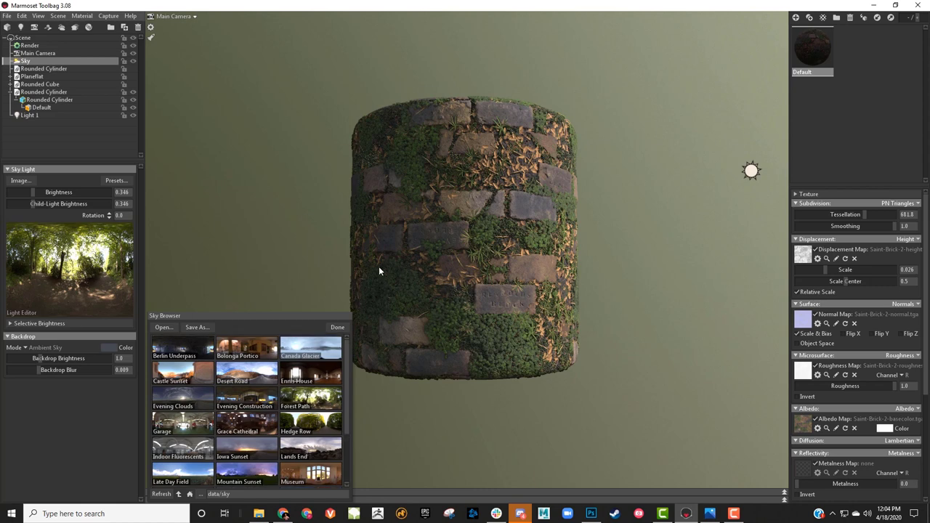
Close the sky presets browser and lower the sky light's brightness to 0.182
left_click(337, 327)
left_click_drag(449, 307, 470, 283)
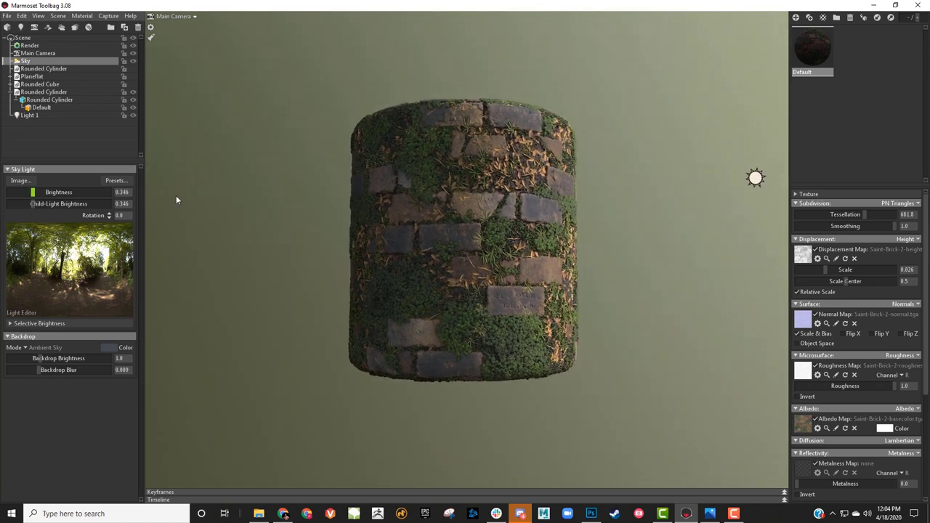
left_click_drag(305, 201, 311, 207)
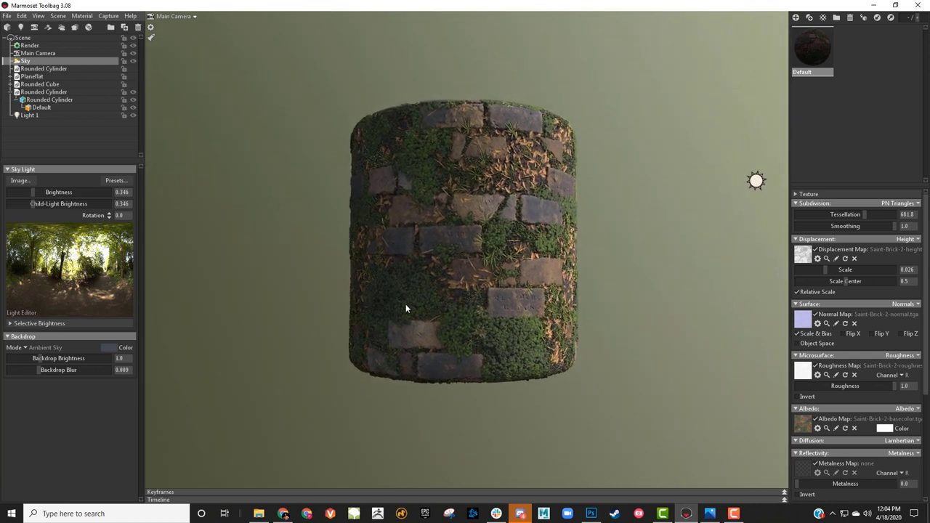
mouse_move(458, 302)
left_mouse_down()
mouse_move(458, 290)
mouse_move(457, 300)
left_mouse_up()
scroll(456, 299, "up", 2)
scroll(407, 191, "down", 2)
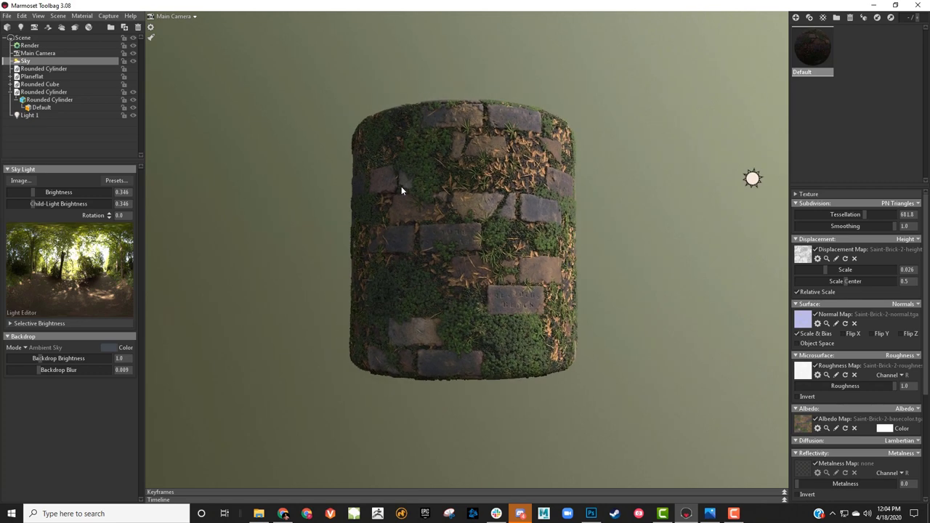
left_click_drag(32, 190, 29, 192)
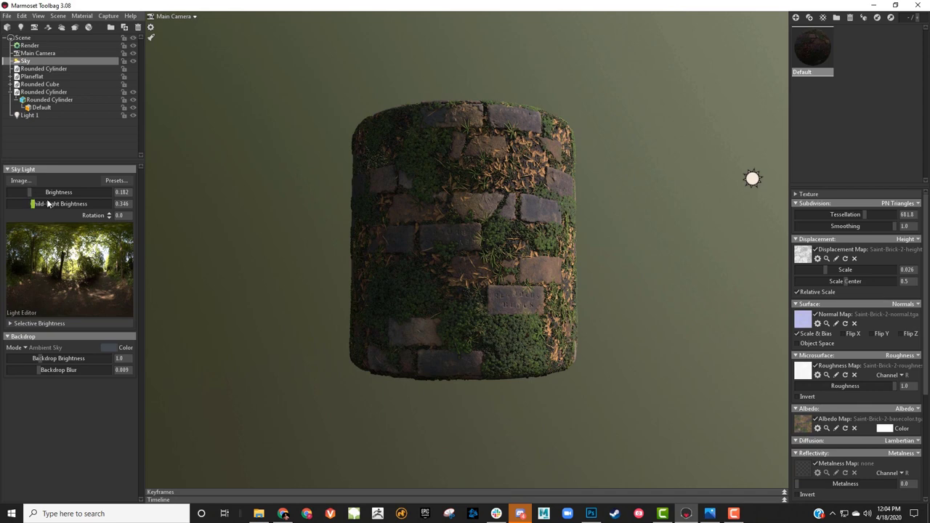
mouse_move(279, 233)
left_mouse_down()
mouse_move(293, 225)
mouse_move(248, 218)
mouse_move(222, 228)
mouse_move(285, 233)
mouse_move(247, 228)
mouse_move(269, 236)
left_mouse_up()
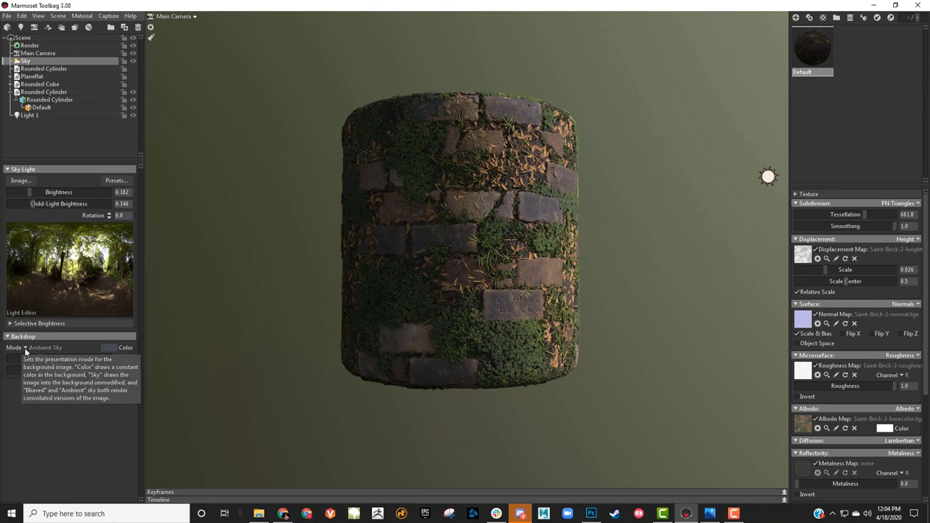
Try a near-black solid color as the backdrop behind the cylinder, and discard the color change
left_click(27, 350)
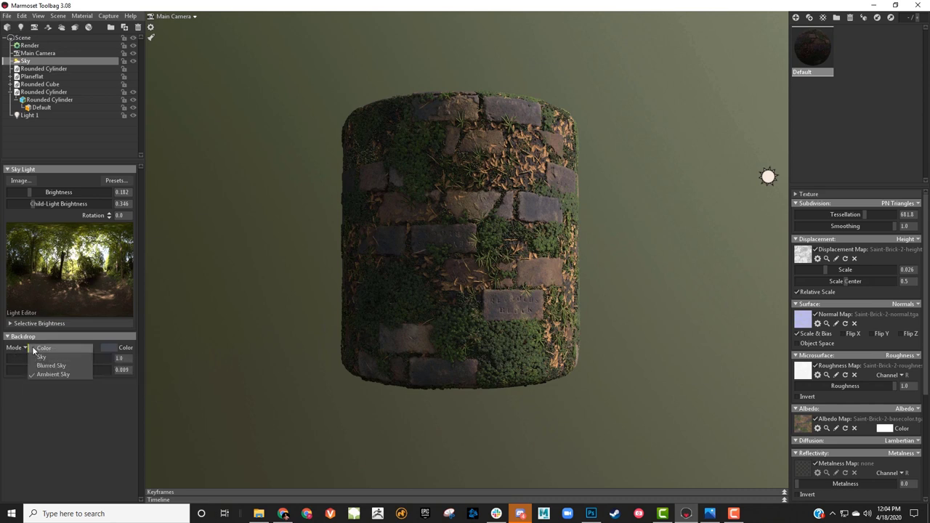
left_click(33, 347)
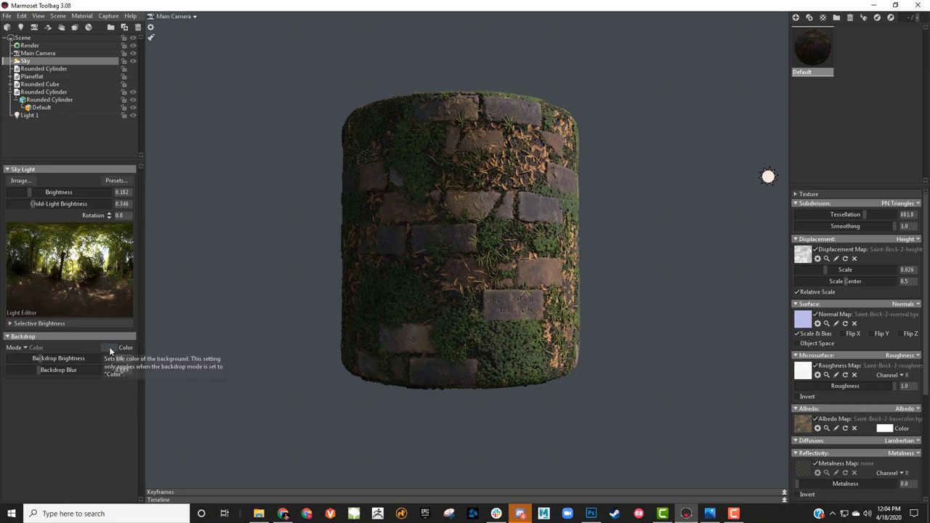
left_click(111, 348)
mouse_move(227, 437)
left_mouse_down()
mouse_move(214, 461)
mouse_move(166, 495)
left_mouse_up()
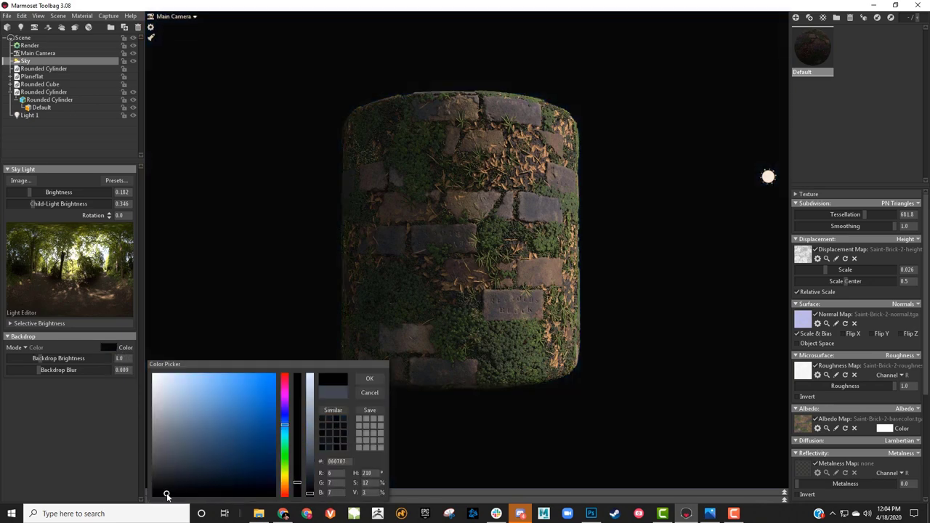
left_click(370, 393)
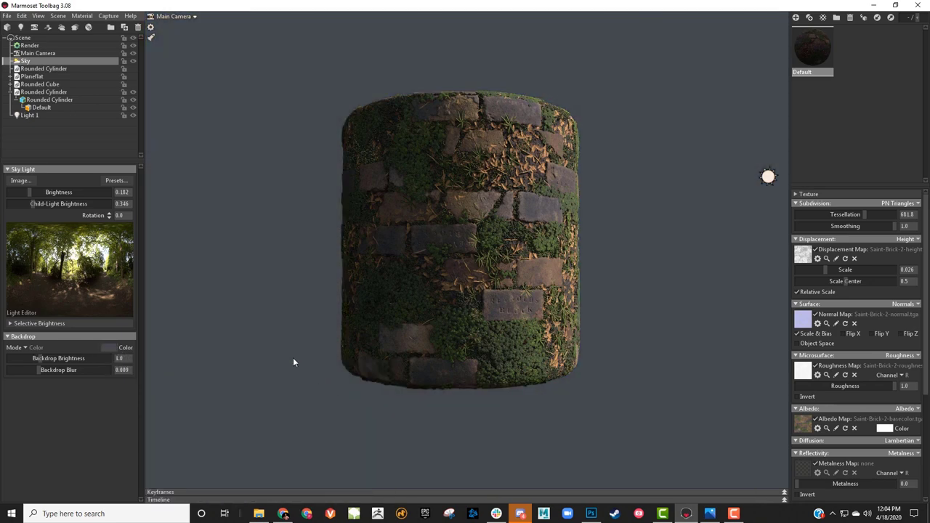
Try the Sky backdrop mode and reduce the backdrop blur to 0.004
left_click(33, 347)
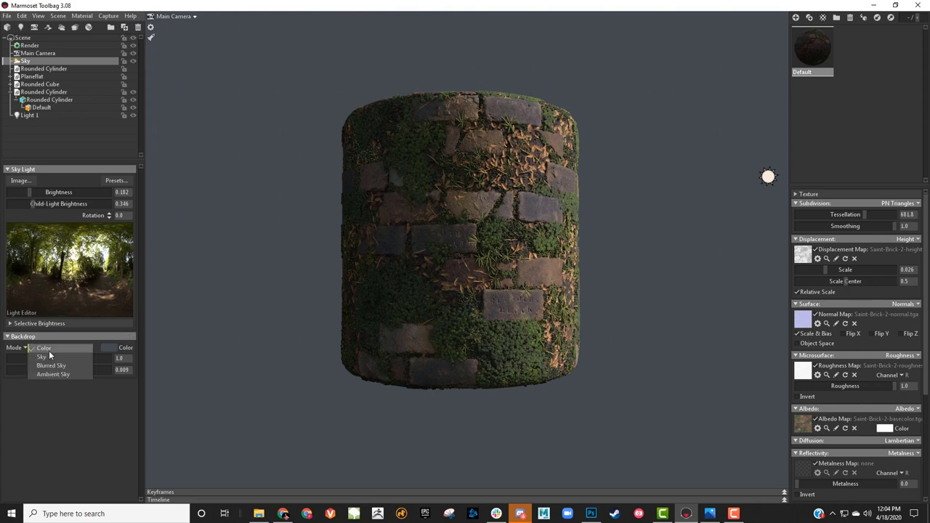
left_click(40, 359)
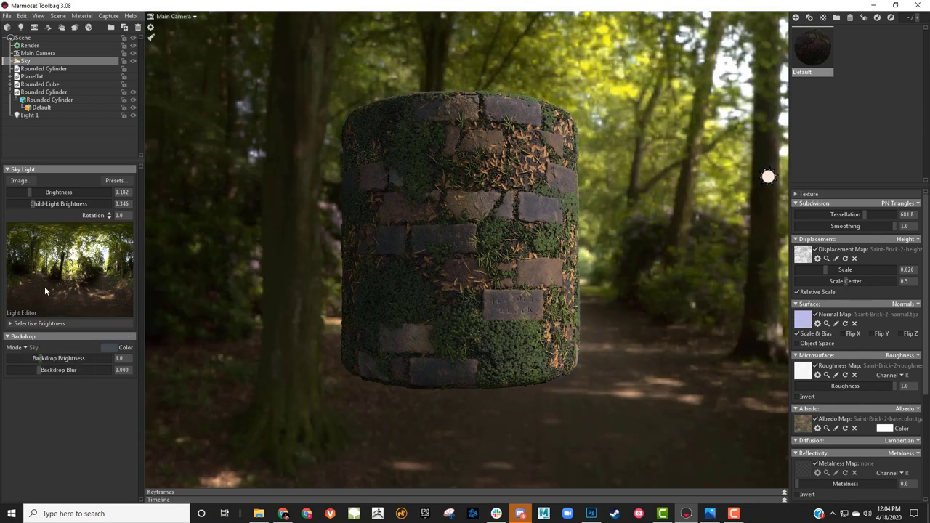
left_click_drag(37, 369, 7, 370)
Switch the backdrop mode to Blurred Sky with a backdrop blur of 0.012 and a backdrop brightness of 1.357
left_click(27, 349)
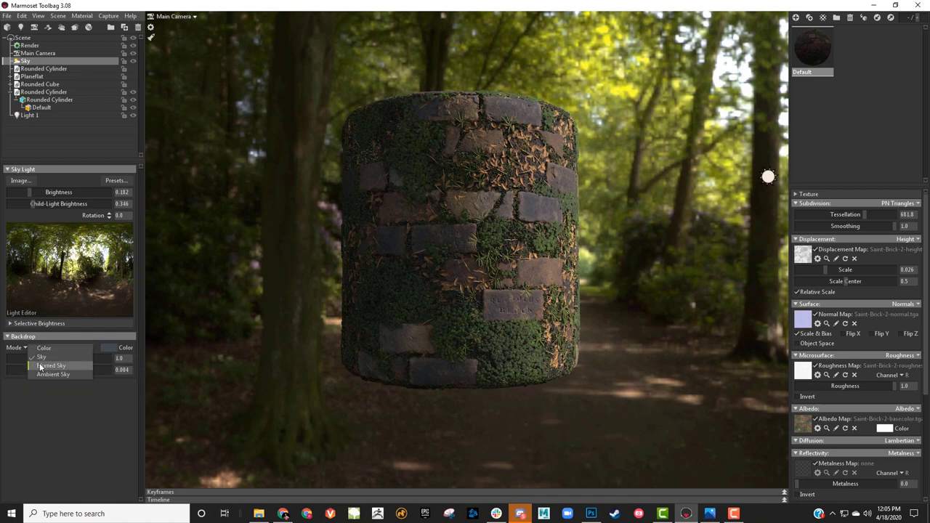
left_click(40, 364)
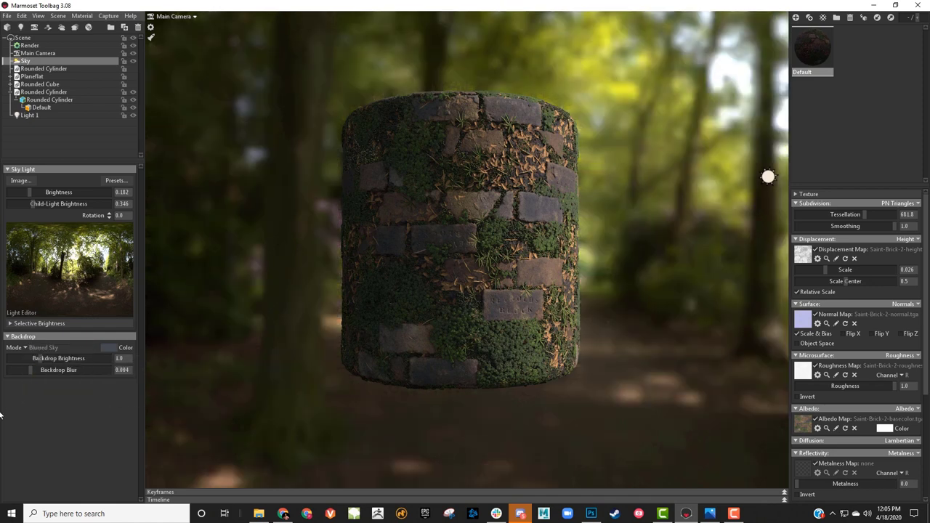
mouse_move(36, 370)
left_mouse_down()
mouse_move(95, 370)
mouse_move(24, 361)
mouse_move(53, 370)
mouse_move(41, 359)
left_mouse_up()
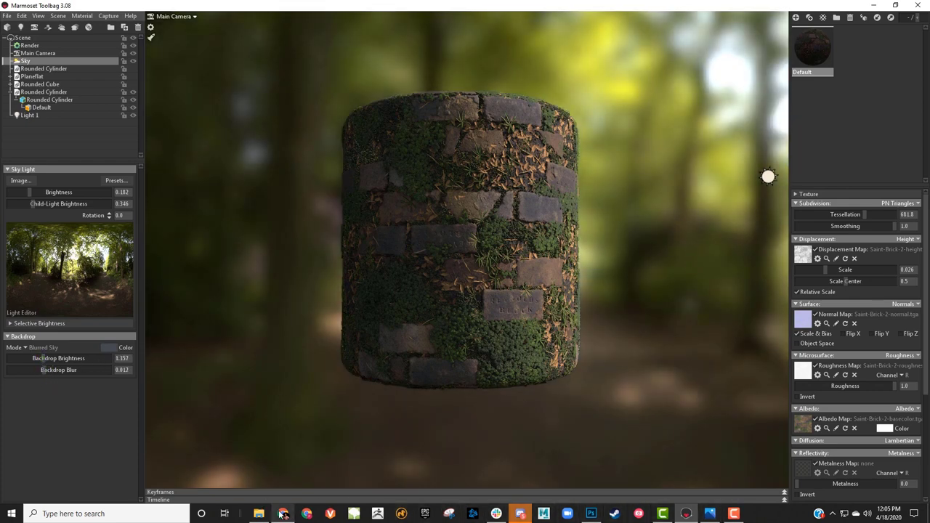
Switch to the Photos app, browse the reference material renders from the brick study to the coffee beans, and return to Marmoset Toolbag
left_click(715, 514)
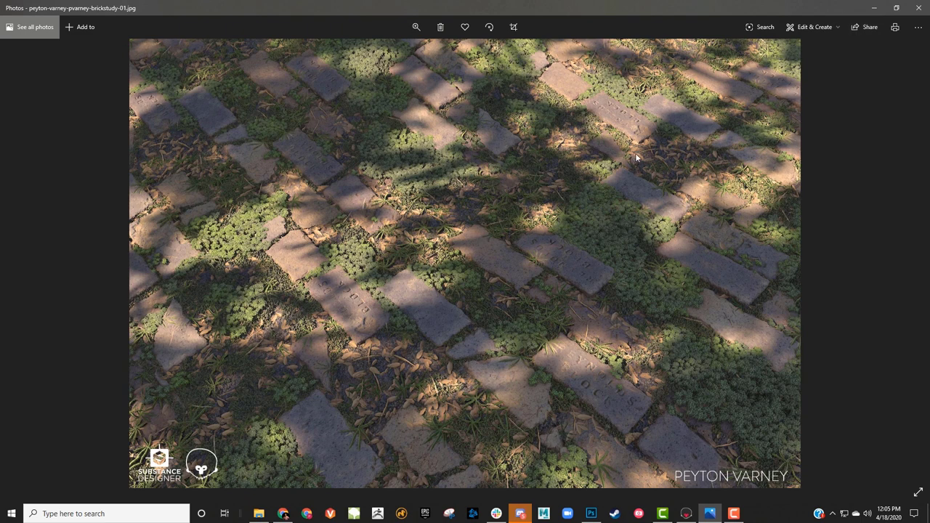
key("Right")
key("Right")
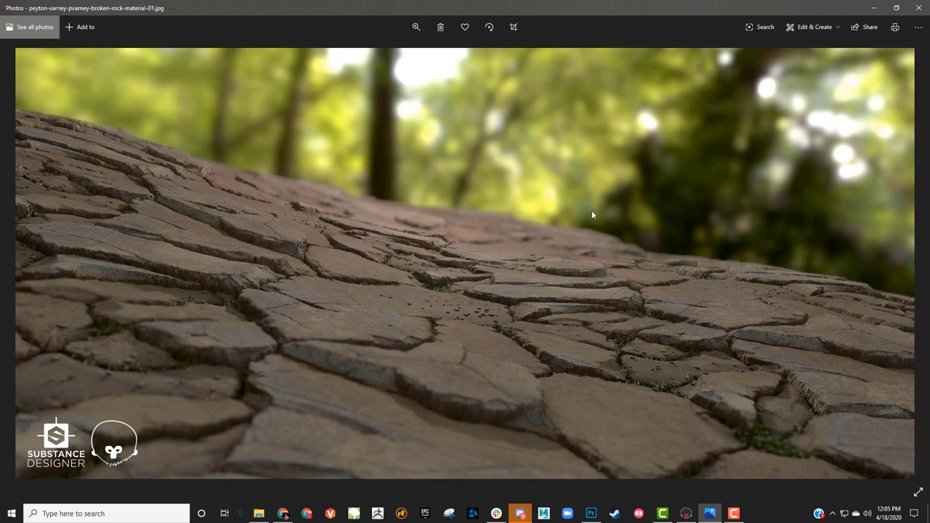
key("Right")
key("Right")
key("Right")
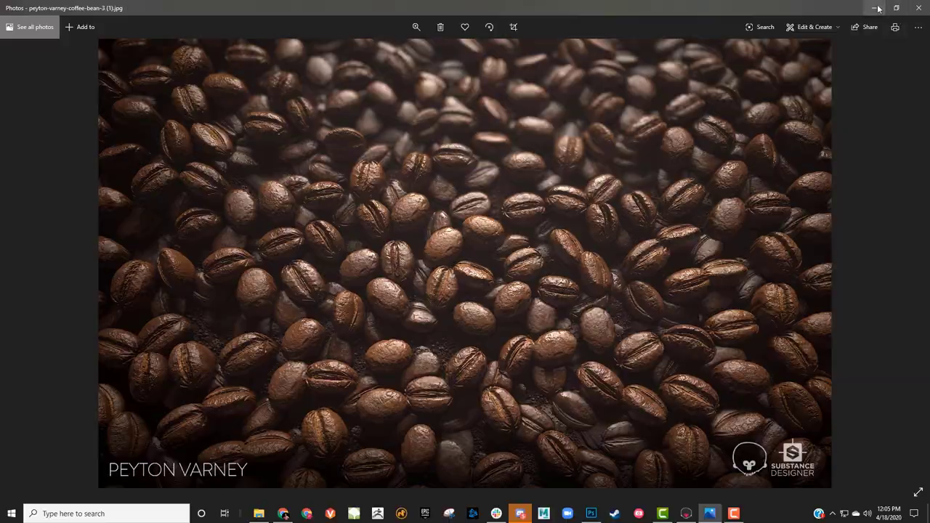
left_click(874, 8)
Examine the cylinder against the blurred forest and try the Ambient Sky backdrop mode
left_click_drag(619, 182, 635, 185)
scroll(637, 188, "up", 1)
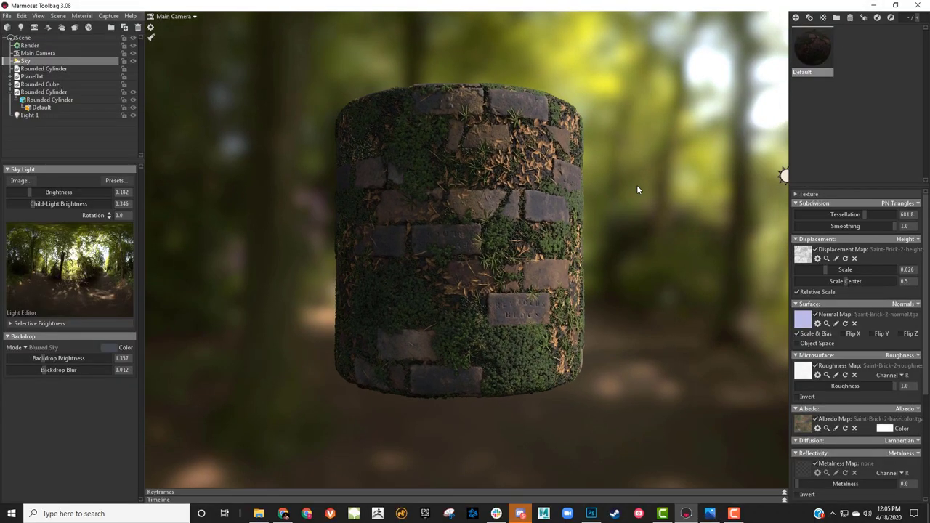
left_click_drag(595, 361, 666, 310)
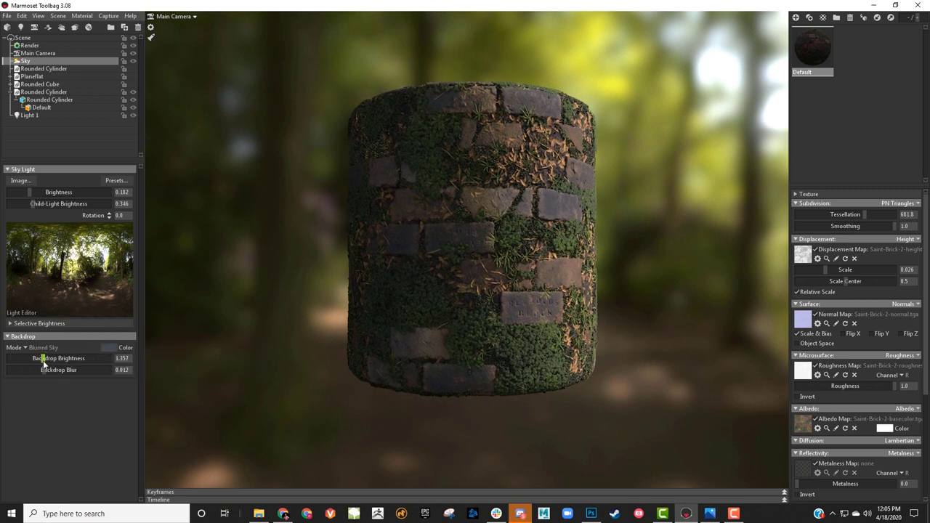
left_click(27, 348)
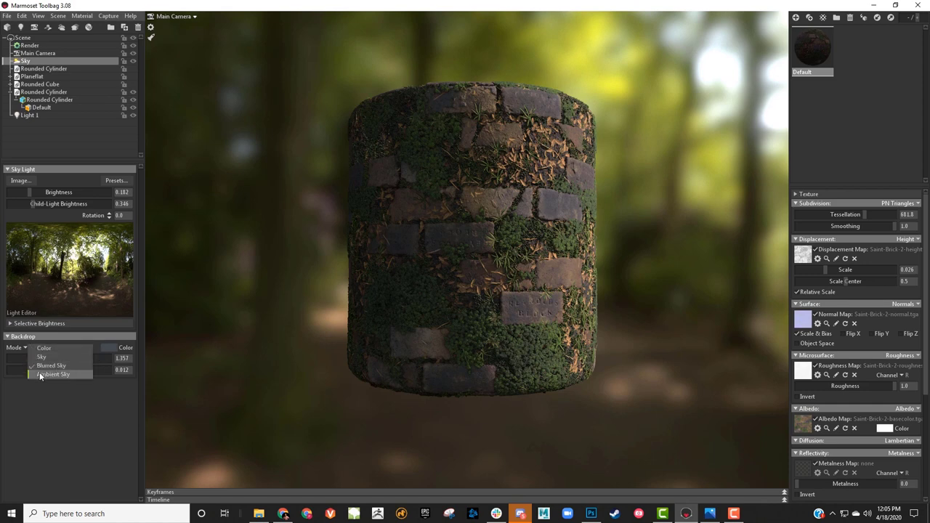
left_click(39, 372)
Set the backdrop mode to Color and give it the dark grey color 191a1b
left_click(22, 350)
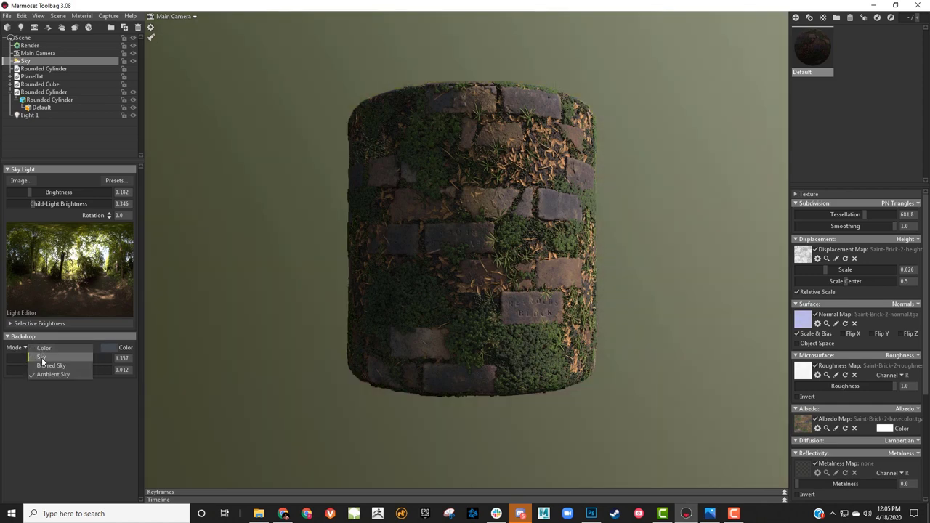
left_click(39, 348)
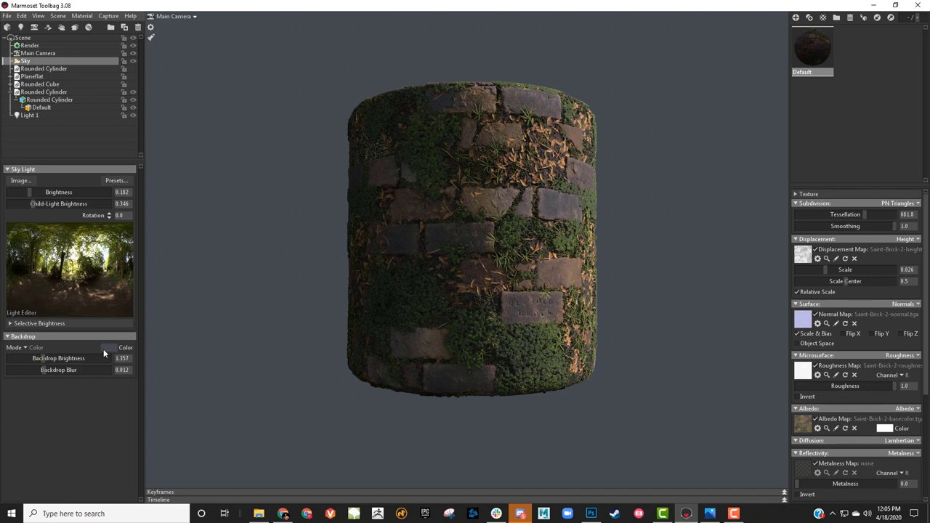
left_click(106, 348)
left_click_drag(161, 466, 157, 492)
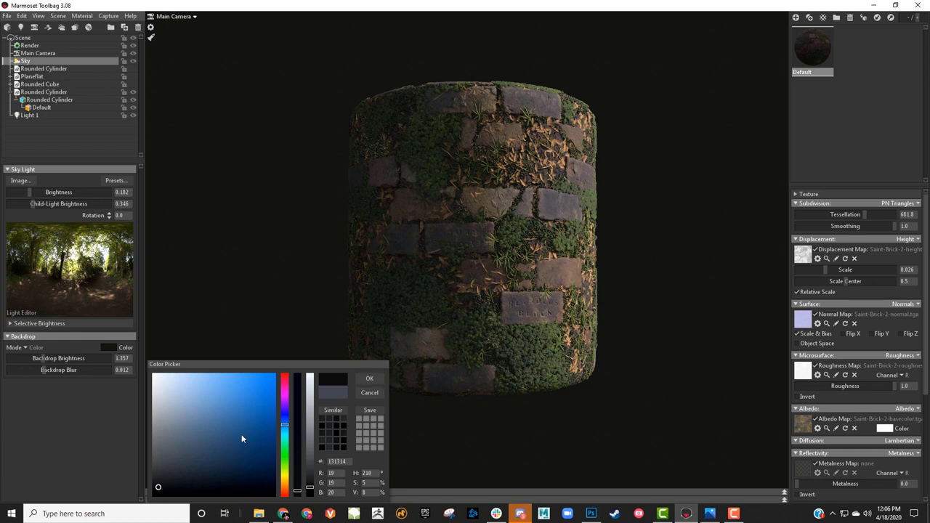
left_click(158, 484)
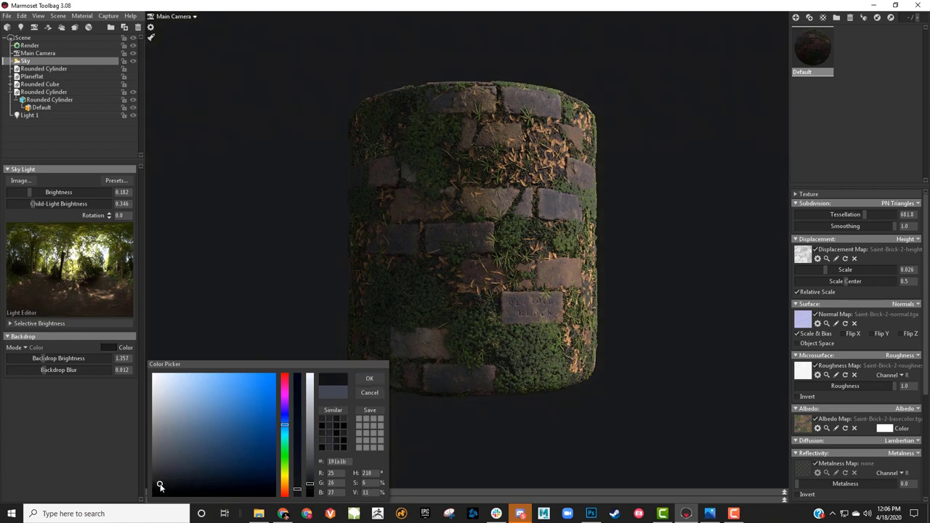
left_click(370, 379)
Slightly raise the brightness of the directional light shining on the cylinder, and deselect the light
left_click_drag(631, 239, 644, 216)
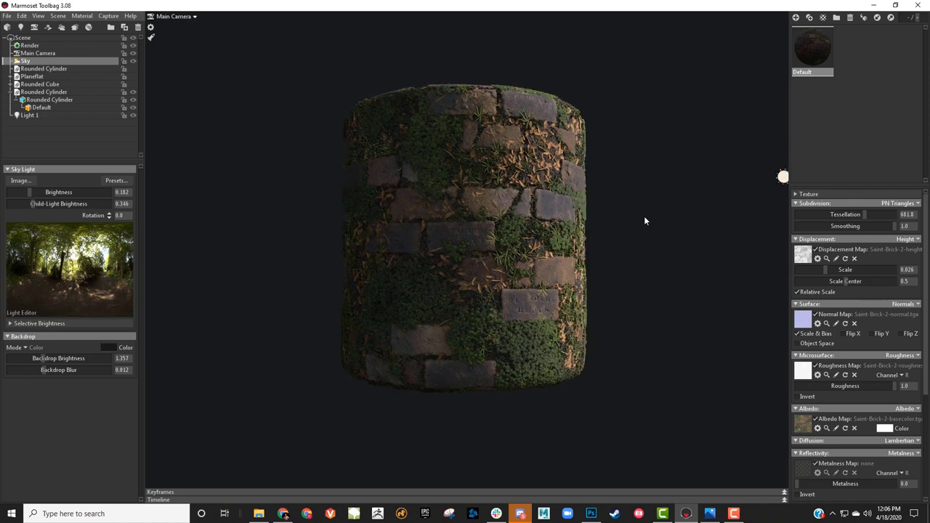
left_click(782, 177)
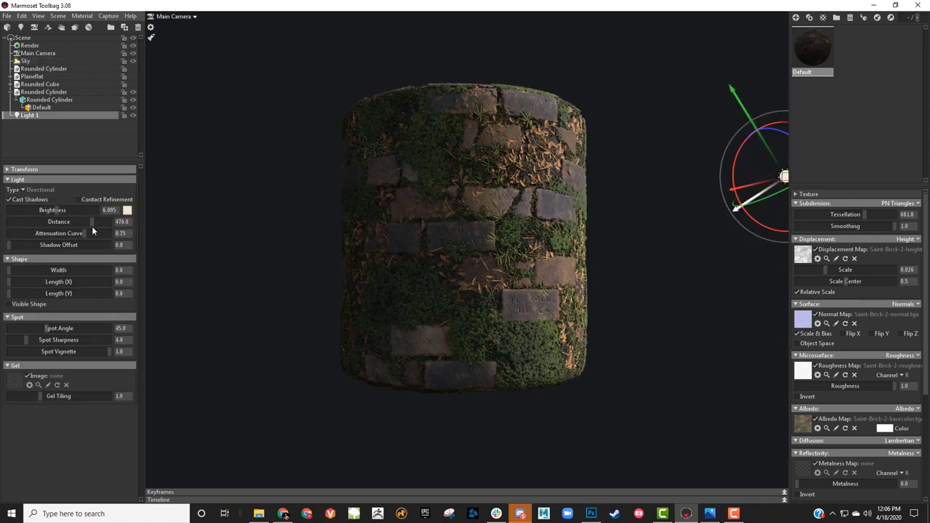
left_click_drag(54, 211, 57, 211)
left_click_drag(118, 210, 79, 200)
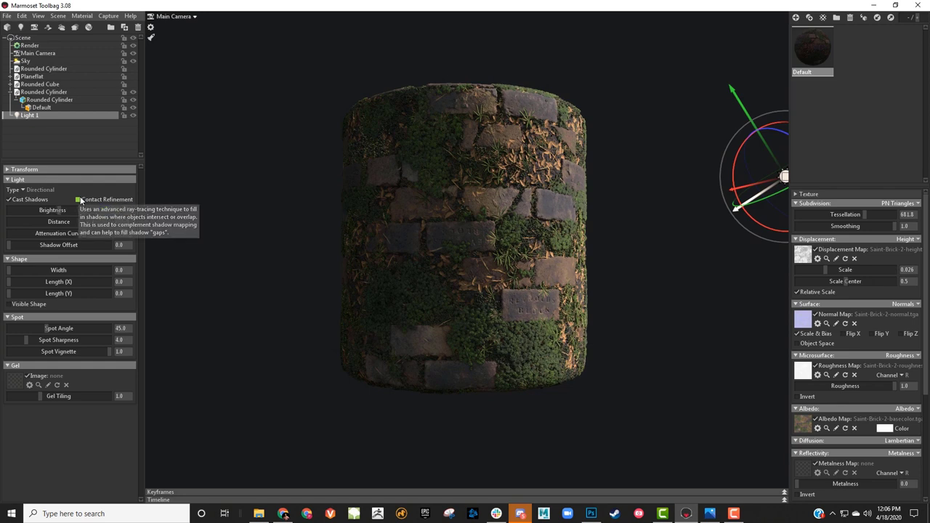
left_click(251, 136)
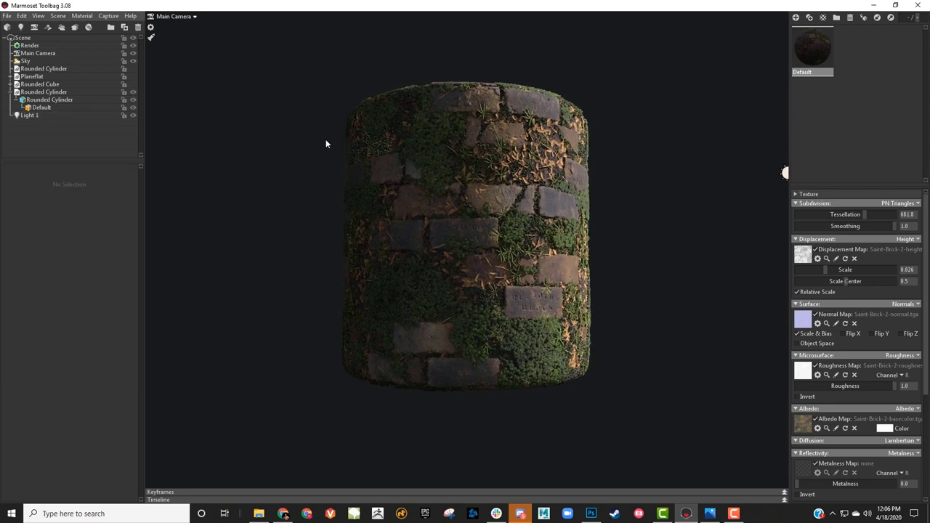
Turn off Cull Back Faces for the visible rounded cylinder mesh and deselect it
left_click(525, 224)
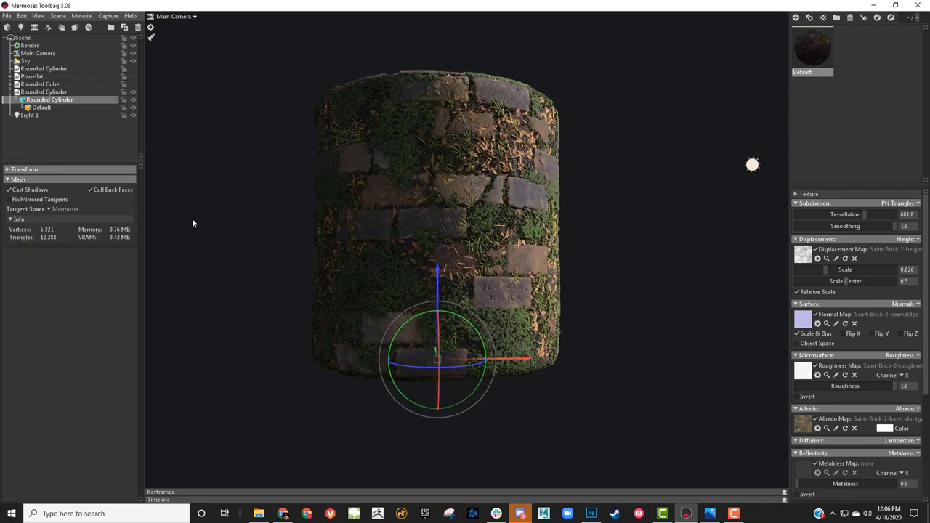
left_click(90, 190)
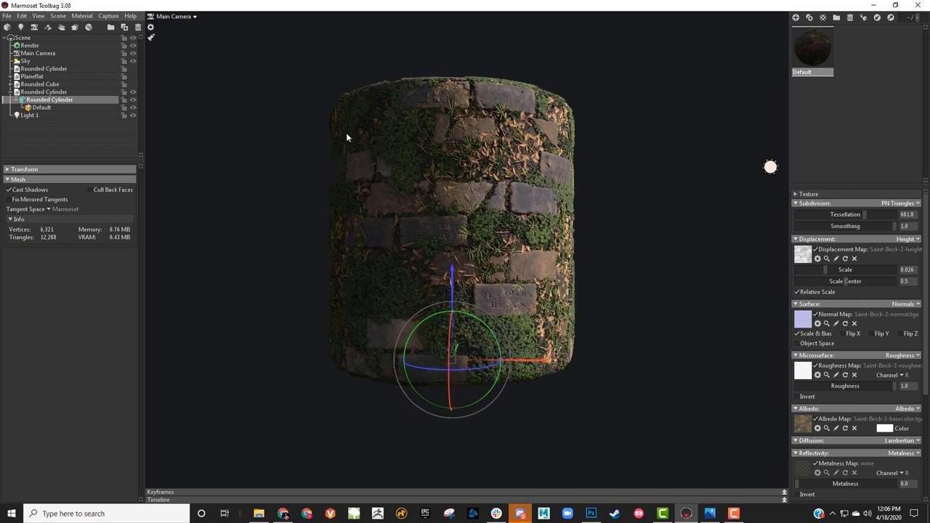
left_click(91, 189)
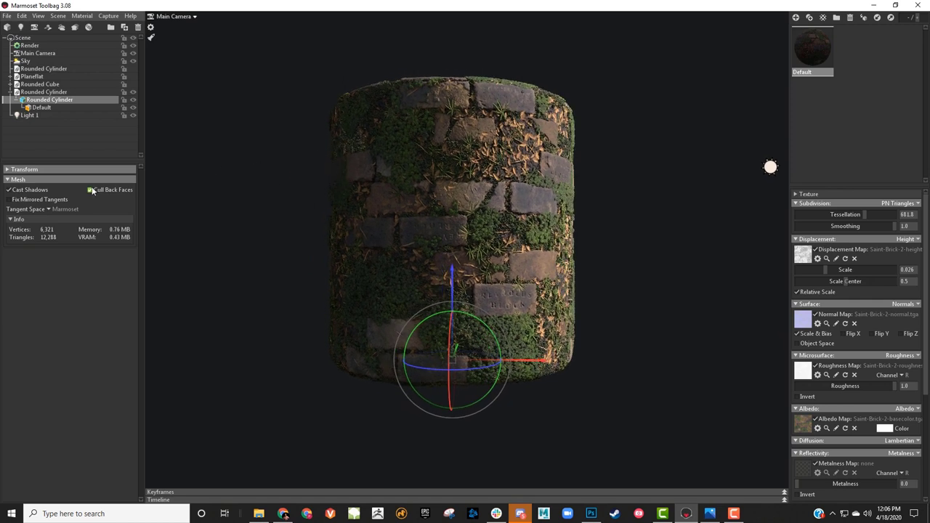
left_click(255, 196)
Compare the inside of the hollow cylinder with Cull Back Faces turned on and off
left_click_drag(330, 191, 333, 45)
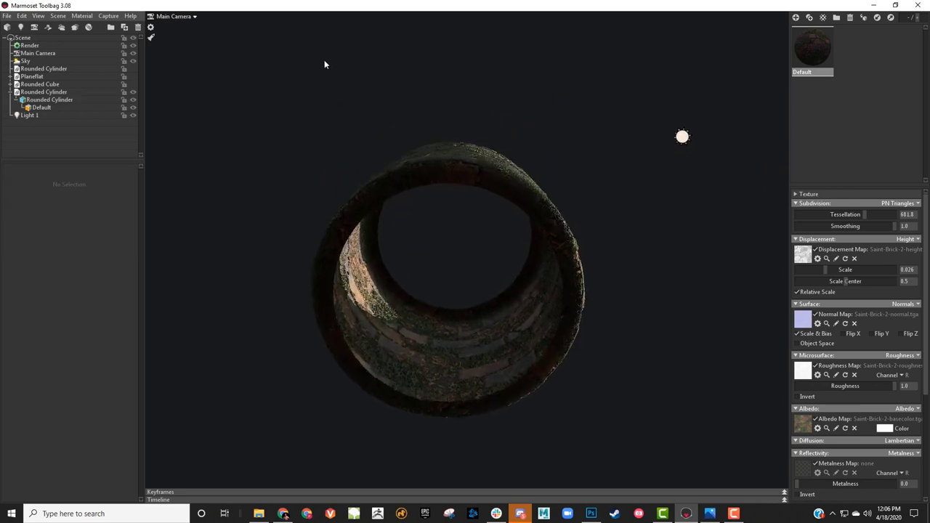
left_click(349, 215)
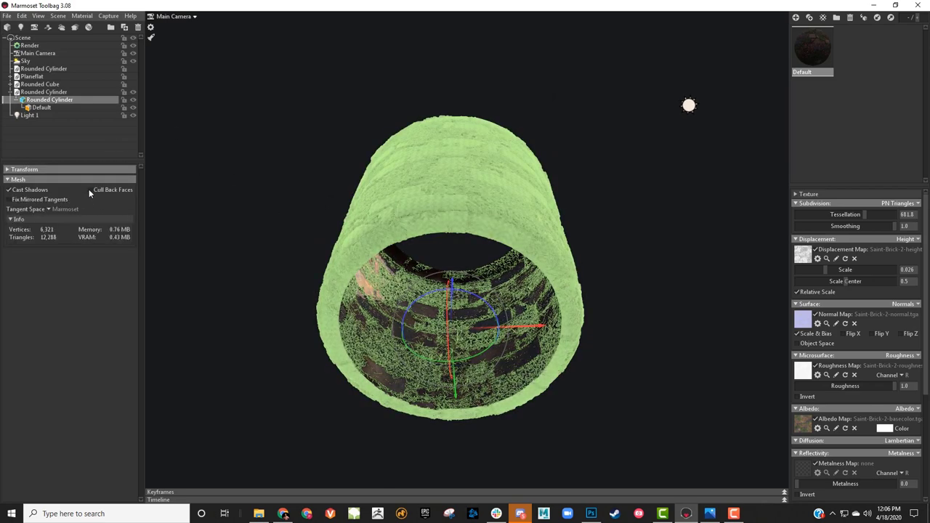
left_click(91, 190)
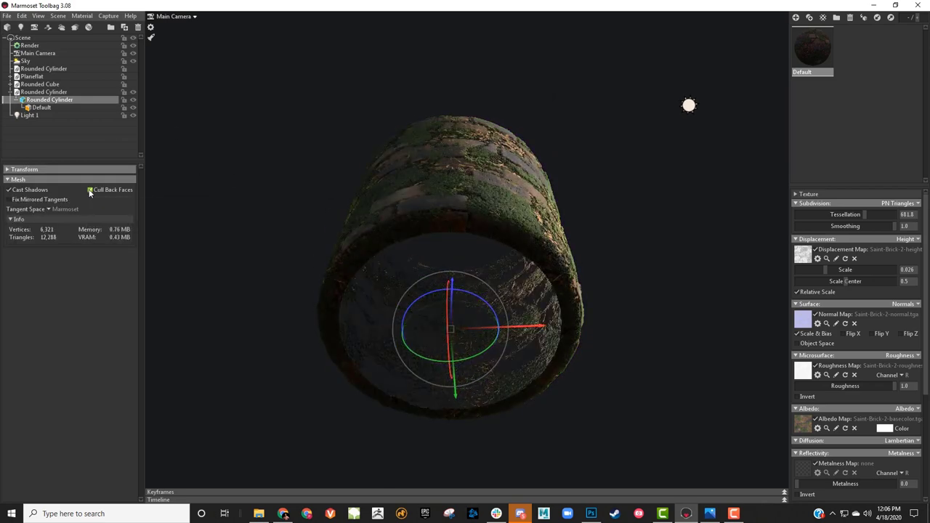
left_click(90, 191)
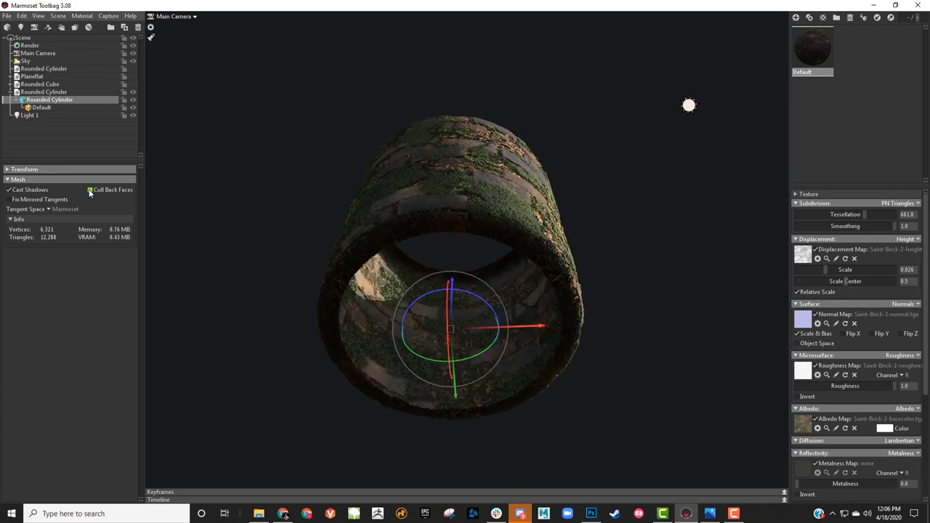
Deselect the rounded cylinder and darken the sky's backdrop color to 141415
left_click_drag(163, 200, 286, 297)
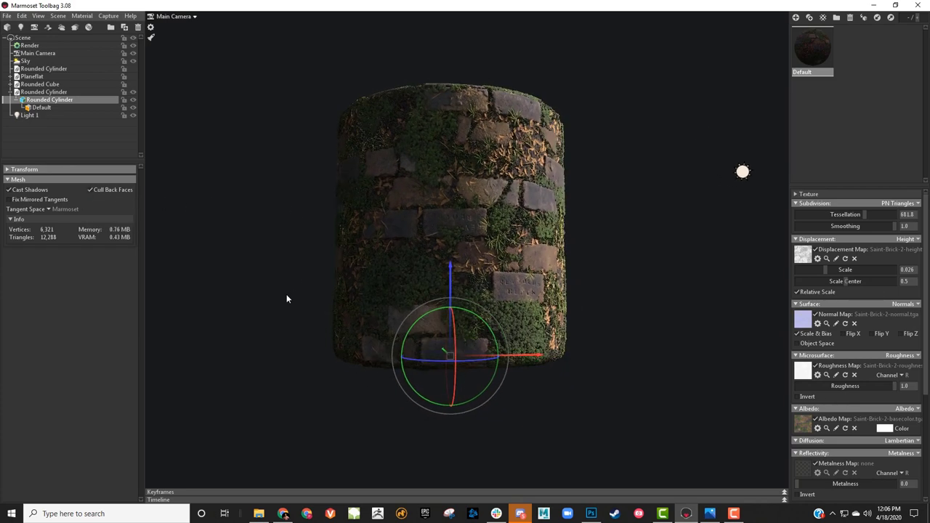
left_click(281, 143)
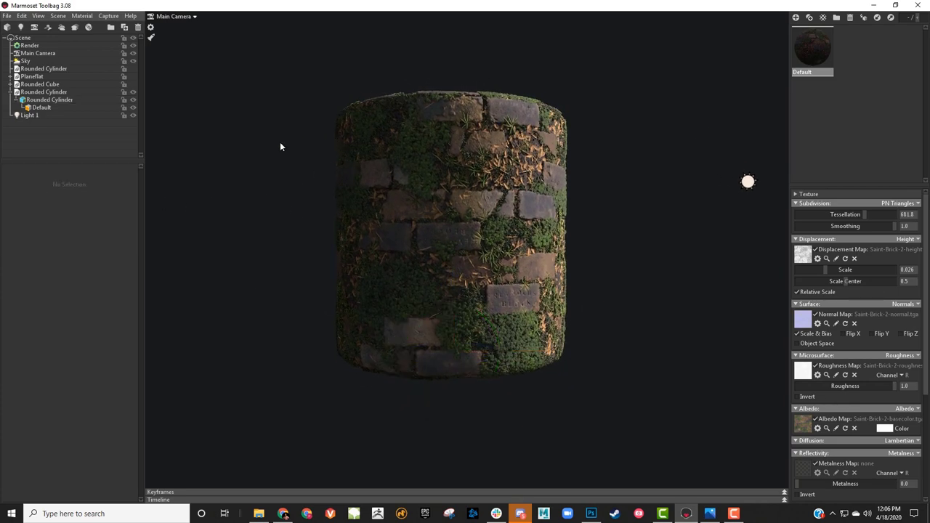
mouse_move(294, 181)
left_mouse_down()
mouse_move(280, 137)
mouse_move(336, 166)
mouse_move(324, 169)
mouse_move(381, 170)
left_mouse_up()
mouse_move(471, 157)
left_mouse_down()
mouse_move(453, 193)
mouse_move(475, 201)
mouse_move(445, 187)
mouse_move(436, 170)
mouse_move(445, 176)
left_mouse_up()
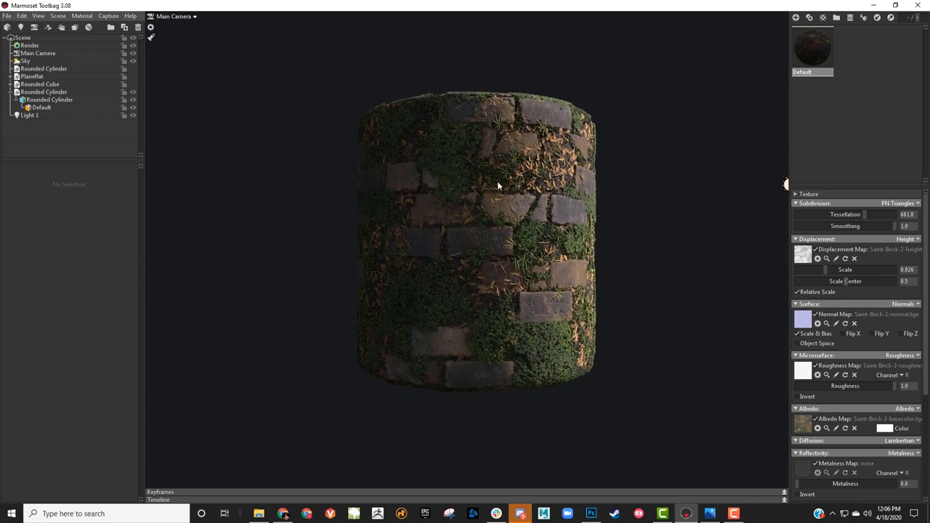
mouse_move(486, 178)
left_mouse_down()
mouse_move(511, 180)
mouse_move(501, 171)
left_mouse_up()
middle_click_drag(647, 216, 590, 213)
scroll(598, 218, "up", 1)
left_click(67, 62)
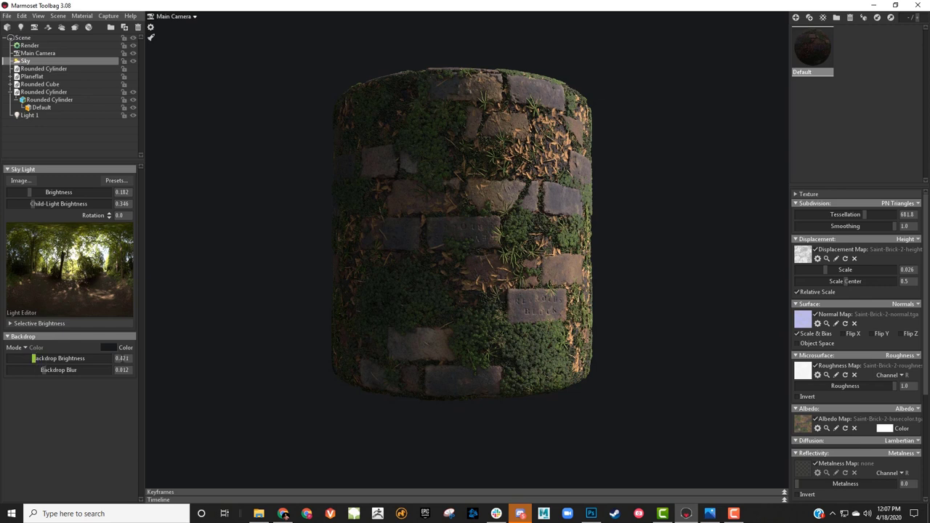
left_click(109, 348)
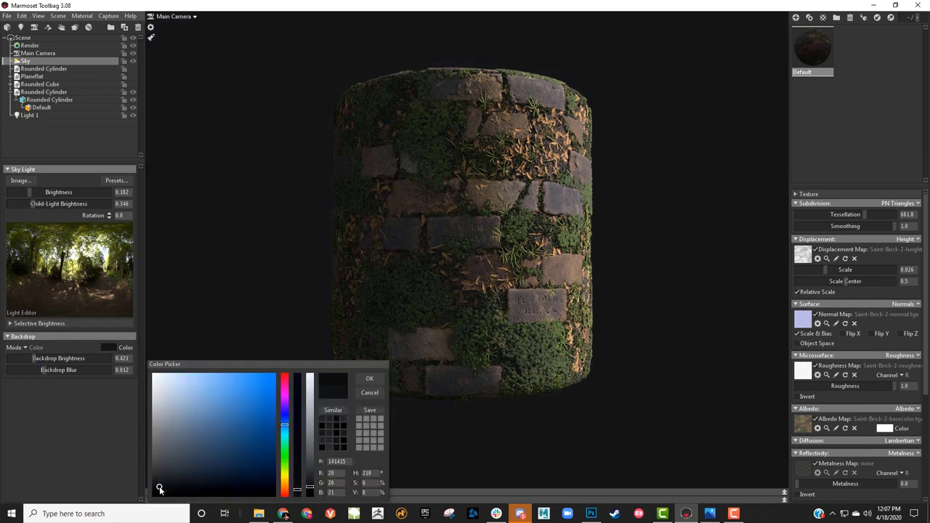
left_click(369, 379)
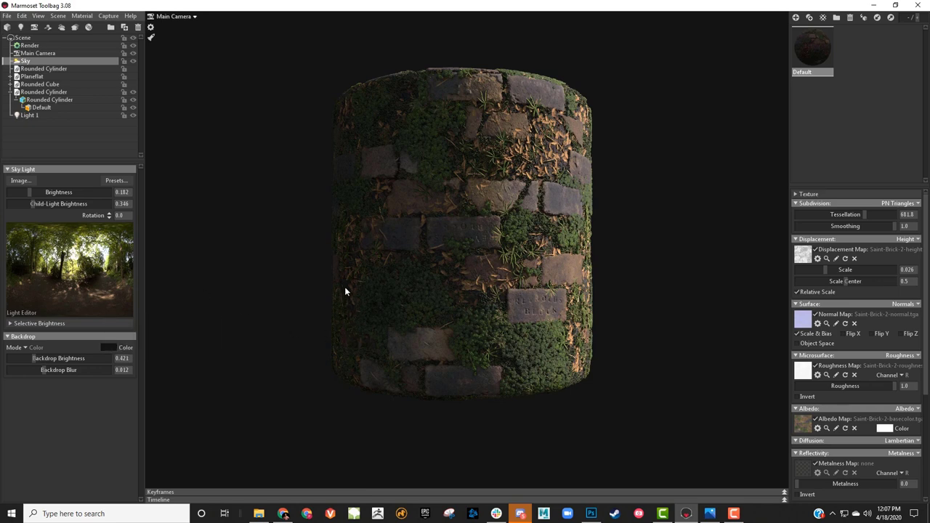
Add a child light from the sky panorama, place it on the bluish sky area, and set Child-Light Brightness to 0.006
left_click(107, 256)
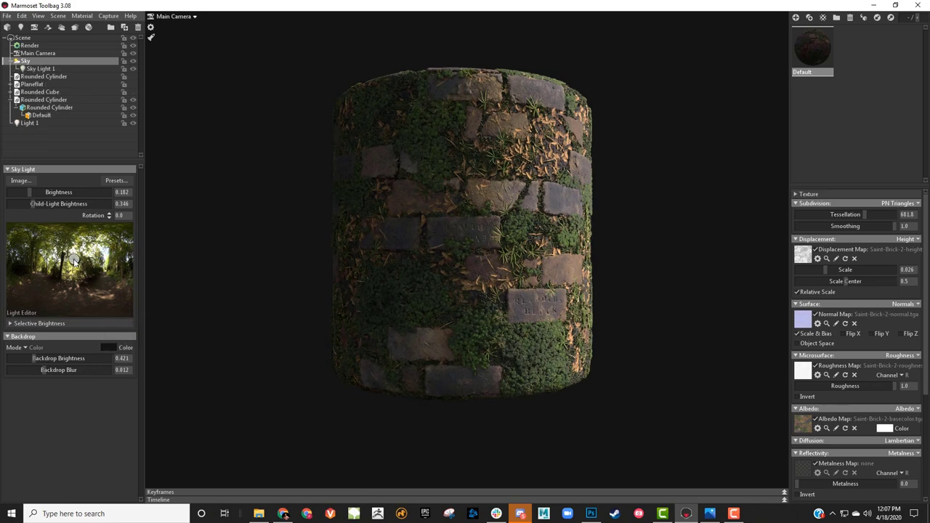
mouse_move(103, 259)
left_mouse_down()
mouse_move(115, 264)
mouse_move(107, 264)
left_mouse_up()
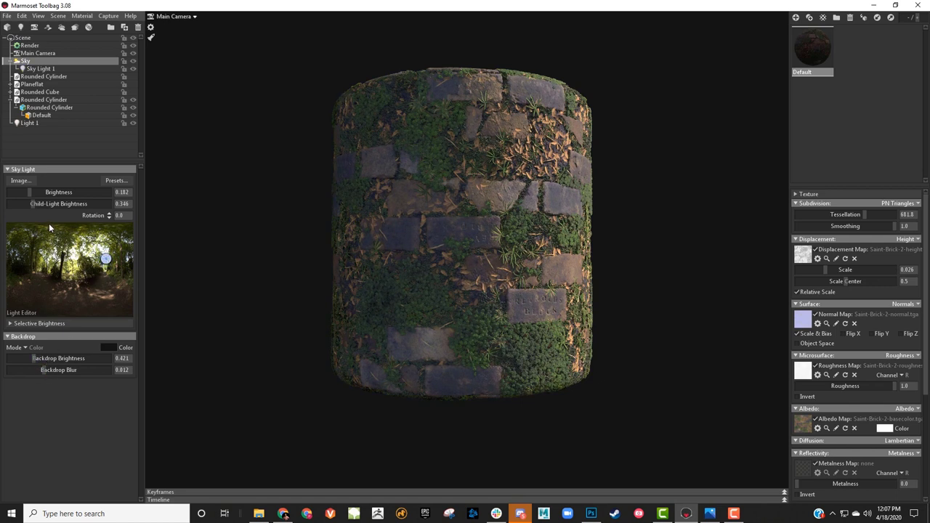
left_click_drag(31, 210, 17, 206)
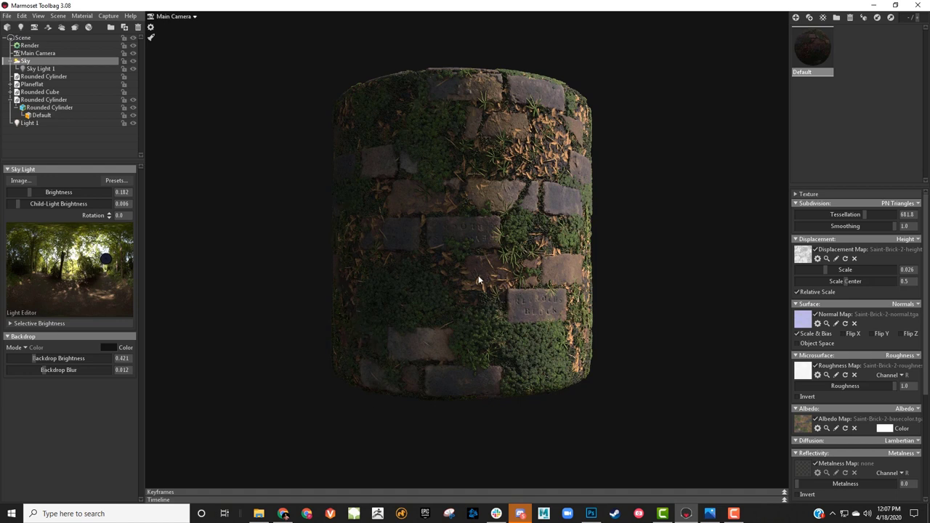
left_click_drag(479, 280, 429, 299)
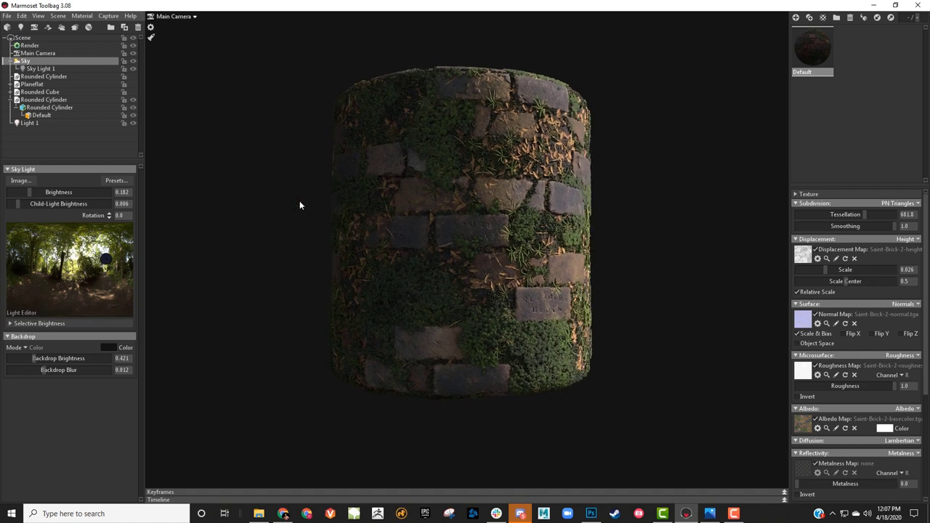
Add a second light to the scene, place it beside the left edge of the cylinder, and change its type to Omni
left_click(20, 27)
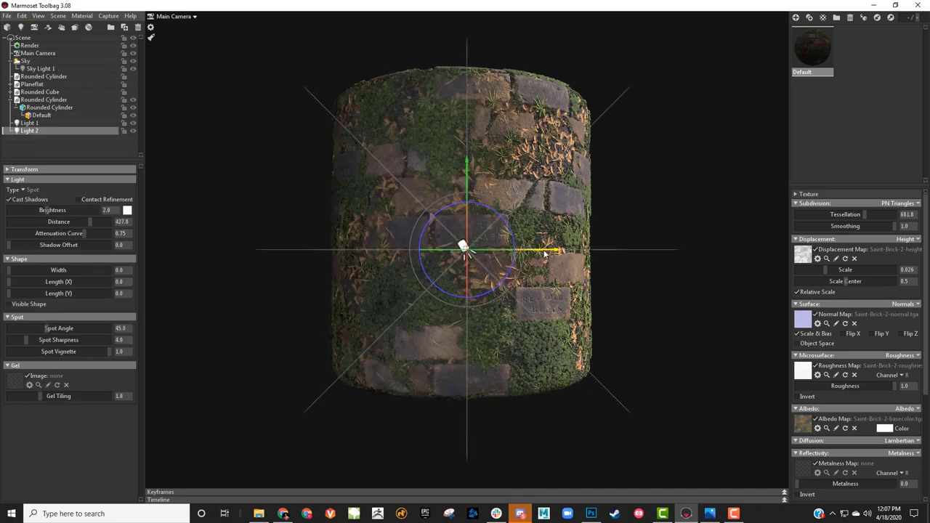
left_click_drag(545, 253, 274, 252)
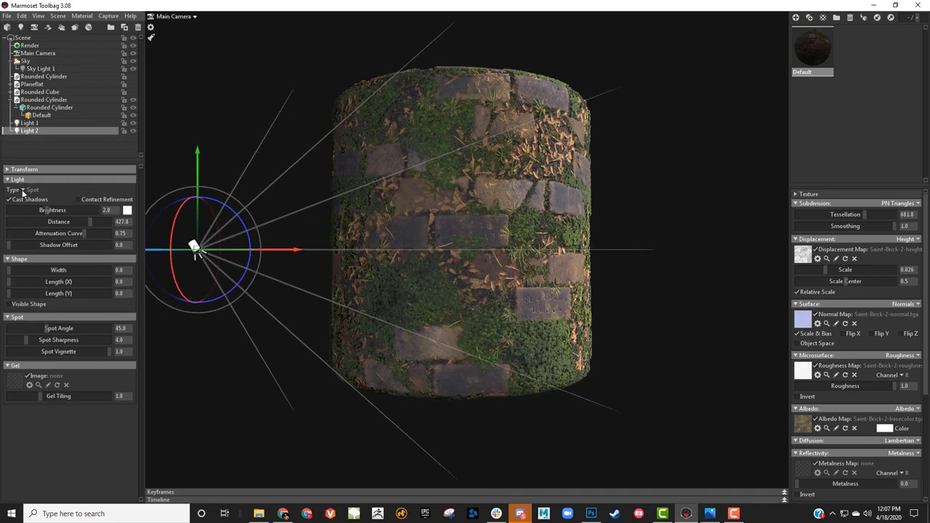
left_click(22, 191)
left_click(39, 204)
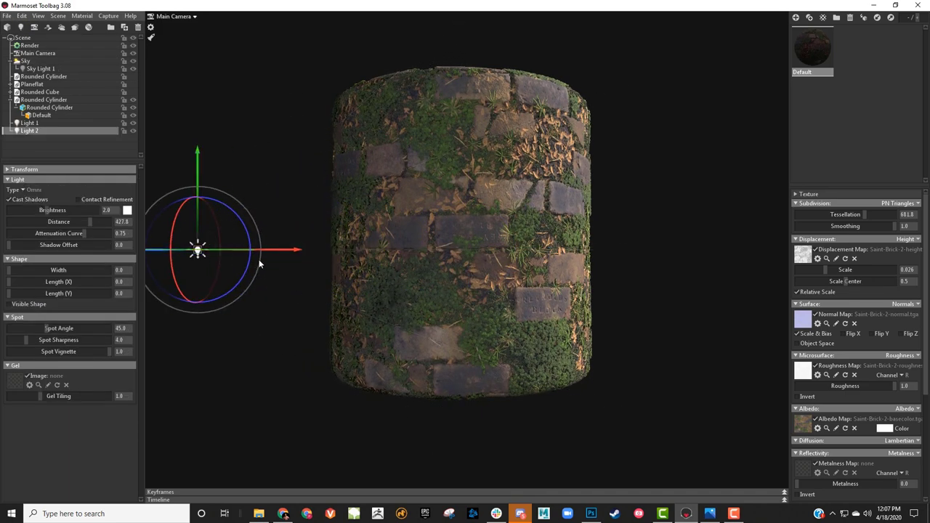
left_click_drag(287, 251, 402, 256)
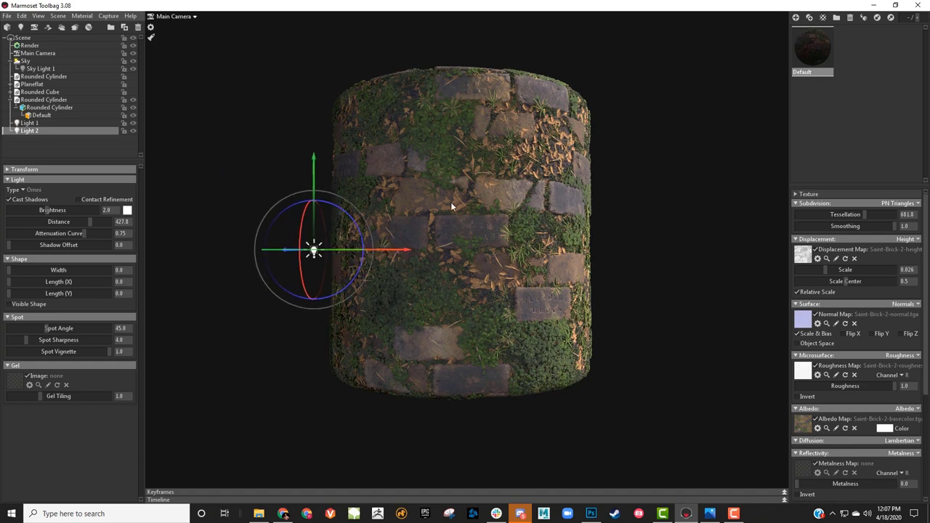
Reposition the omni light to the lower left of the cylinder, set apart from its surface
left_click_drag(450, 207, 458, 250, "alt")
right_click_drag(458, 249, 343, 203, "alt")
left_click_drag(371, 240, 429, 225, "alt")
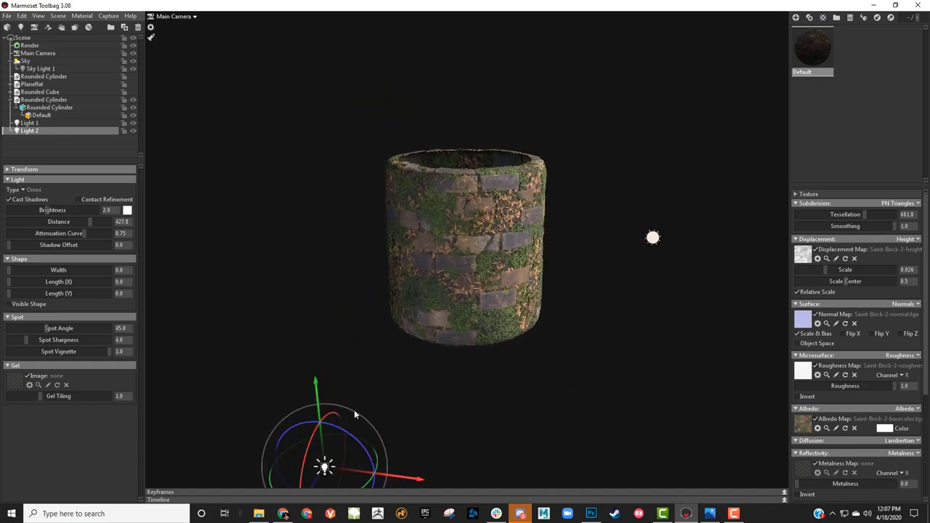
left_click_drag(323, 465, 291, 318)
left_click_drag(239, 338, 296, 324)
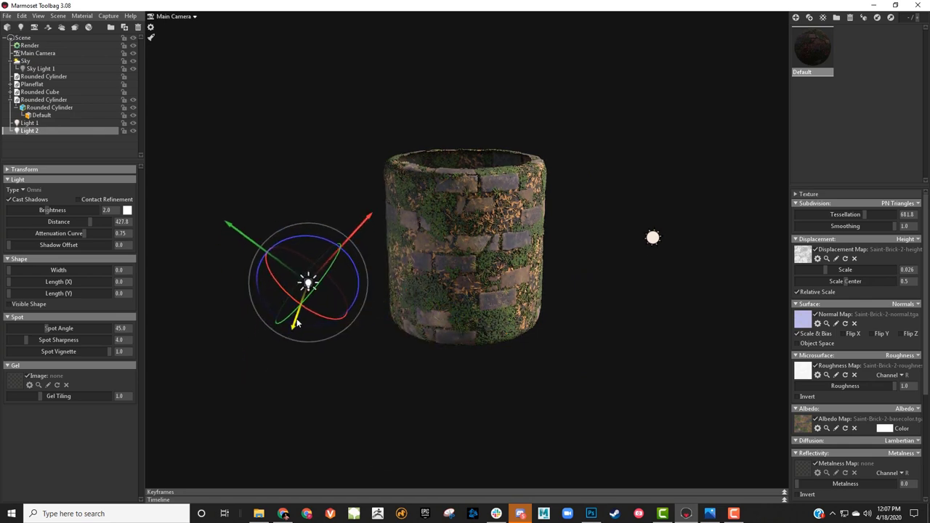
left_click_drag(368, 215, 326, 258)
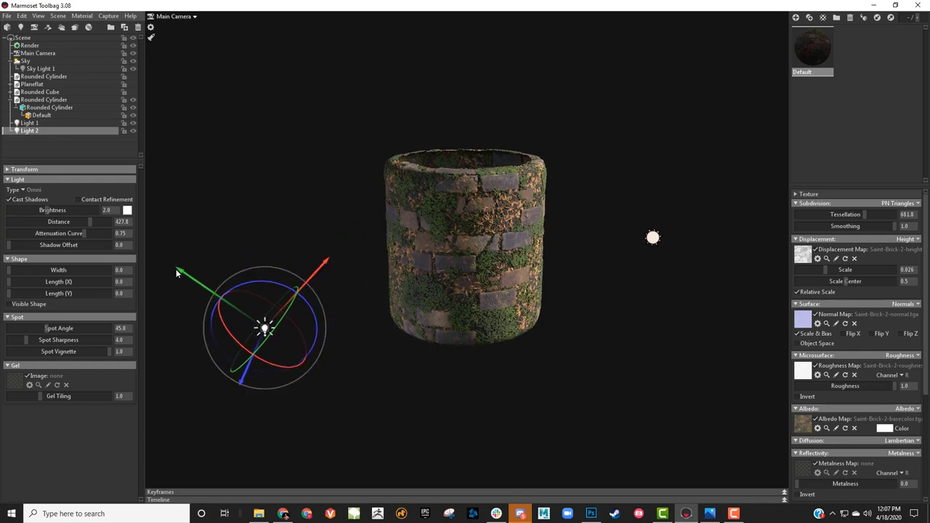
left_click_drag(176, 269, 216, 303)
left_click_drag(411, 357, 409, 321)
right_click_drag(409, 321, 440, 336)
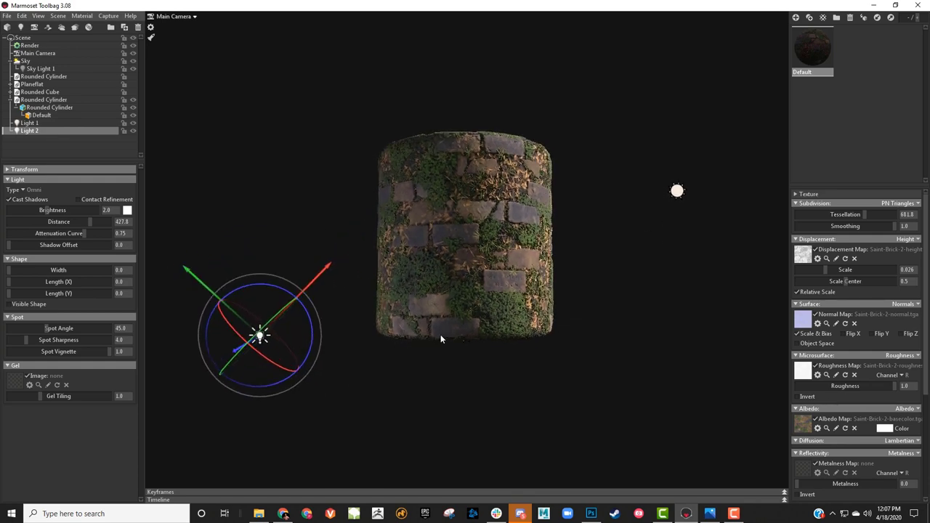
left_click_drag(440, 339, 457, 320)
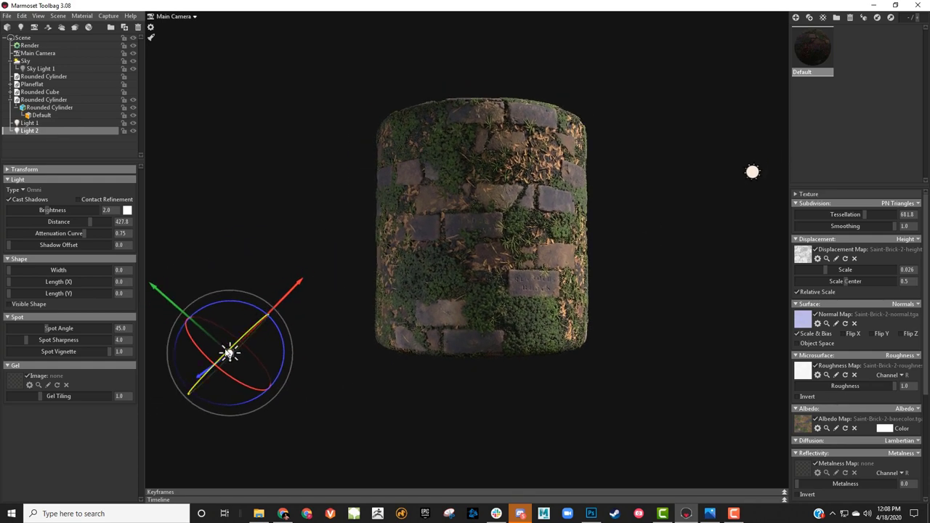
Tint the omni light pale blue, color 9fa9d7
left_click(127, 210)
left_click(286, 419)
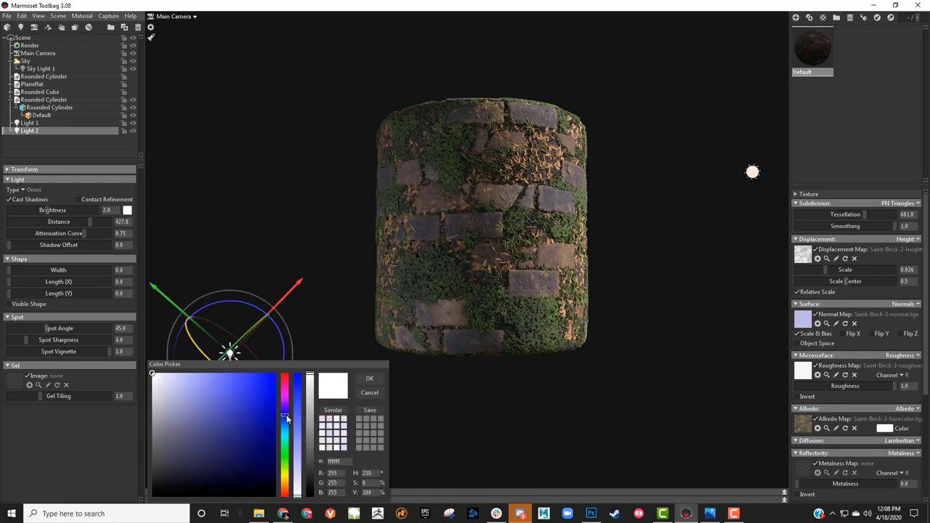
left_click(184, 392)
left_click_drag(184, 393, 184, 393)
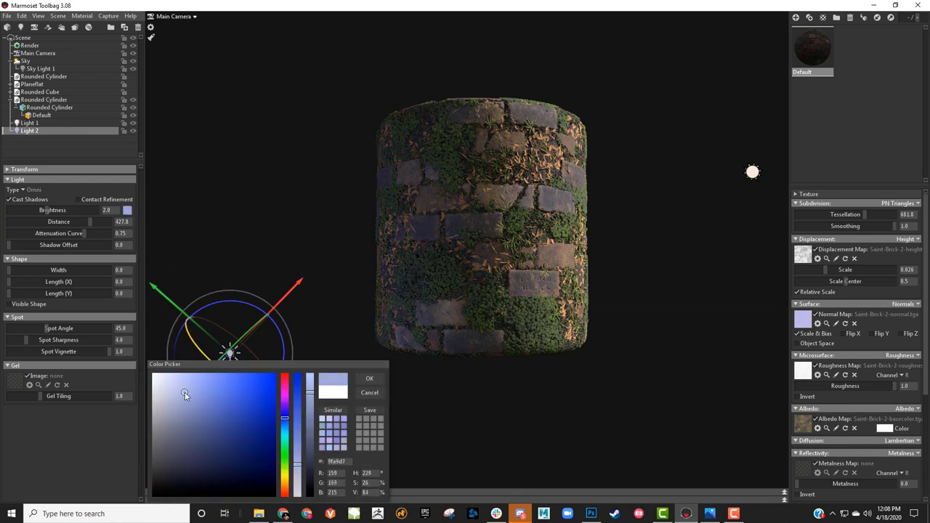
Move the pale blue light back and to the left of the cylinder, and accept its color
middle_click_drag(332, 319, 359, 189)
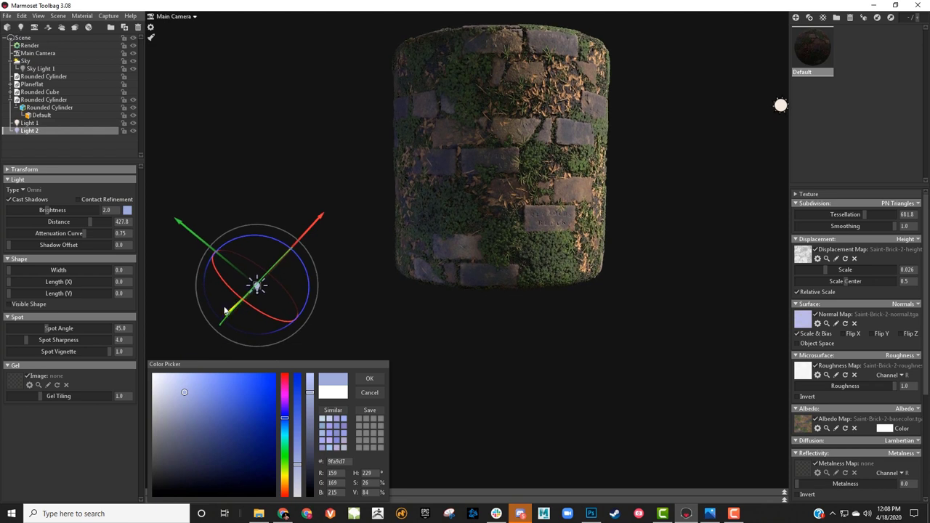
left_click_drag(225, 311, 246, 288)
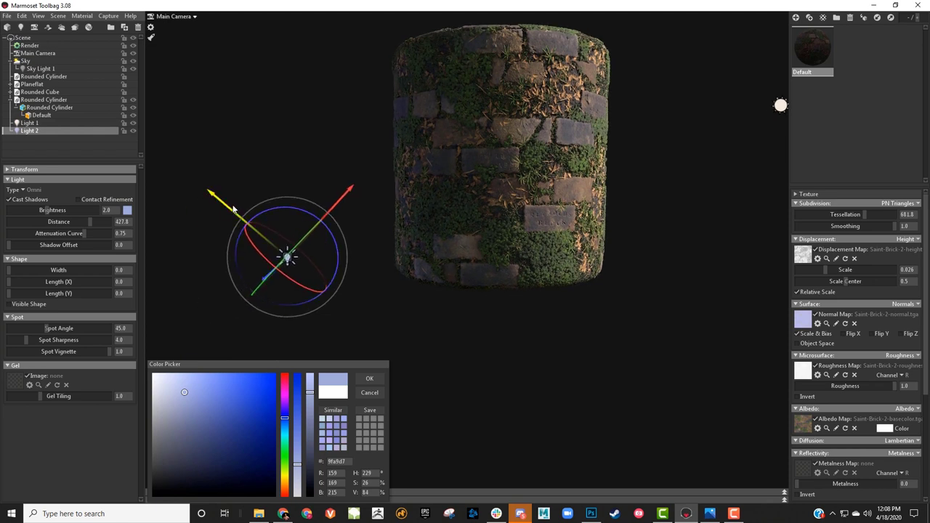
left_click_drag(220, 203, 175, 179)
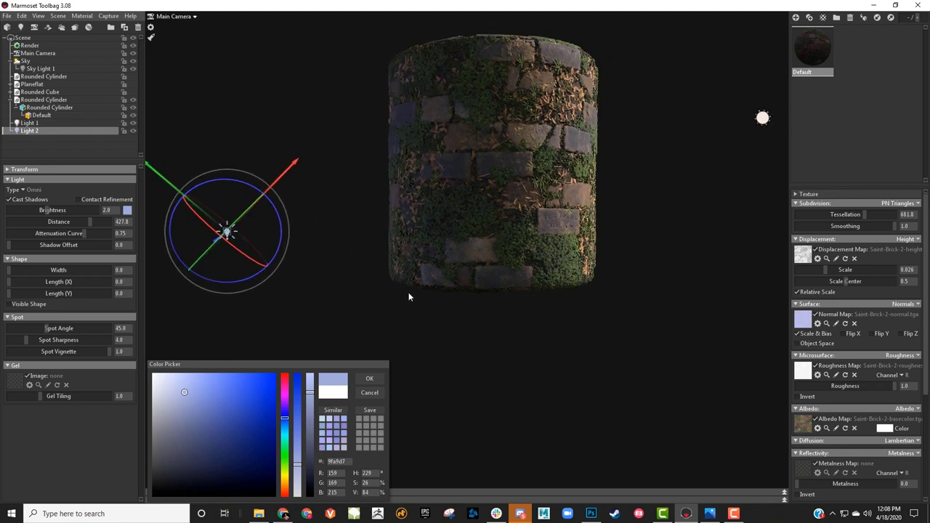
left_click(367, 379)
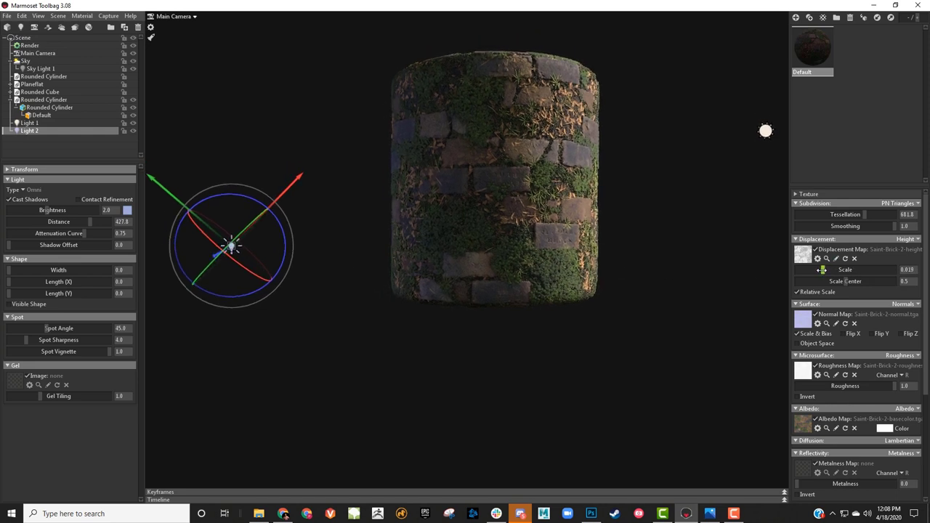
Increase the material's displacement scale to 0.033
left_click_drag(826, 270, 829, 269)
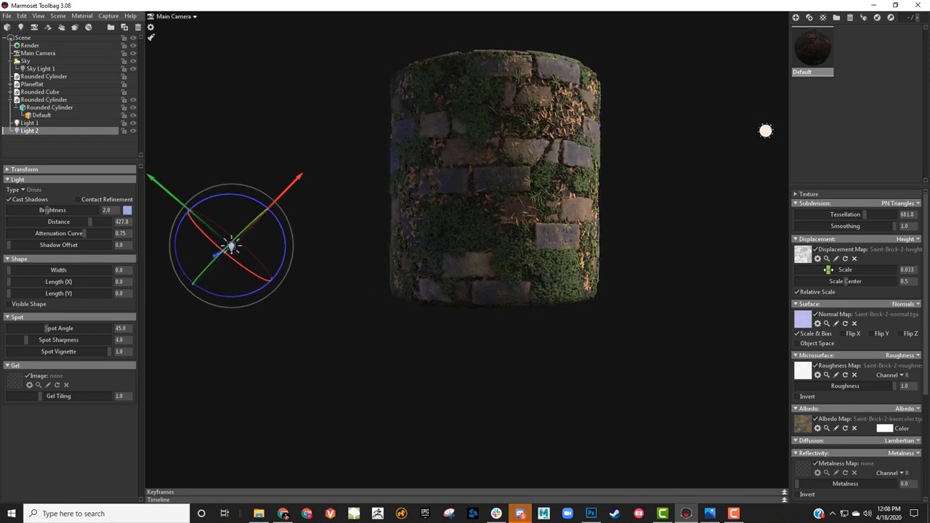
left_click_drag(652, 237, 634, 247)
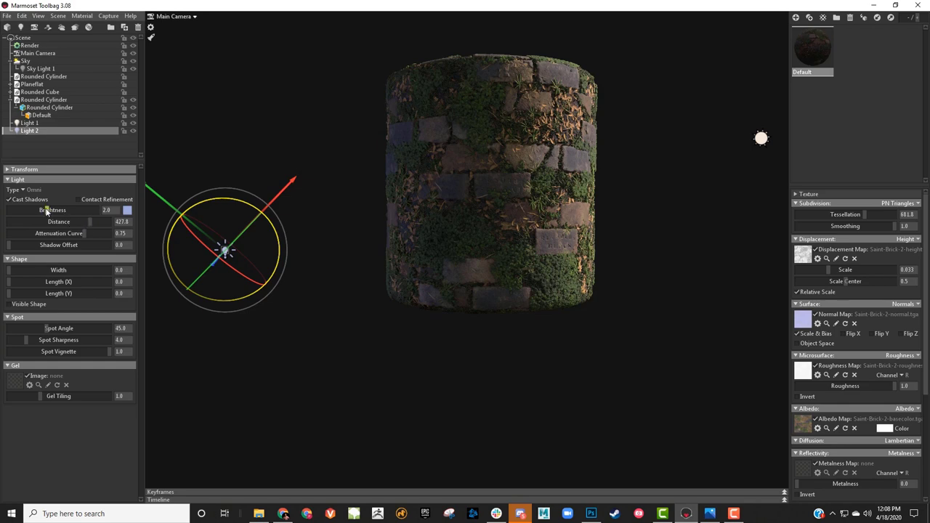
Change the pale blue light's type to Spot and rotate it so that its cone points at the cylinder
left_click(30, 190)
left_click(38, 197)
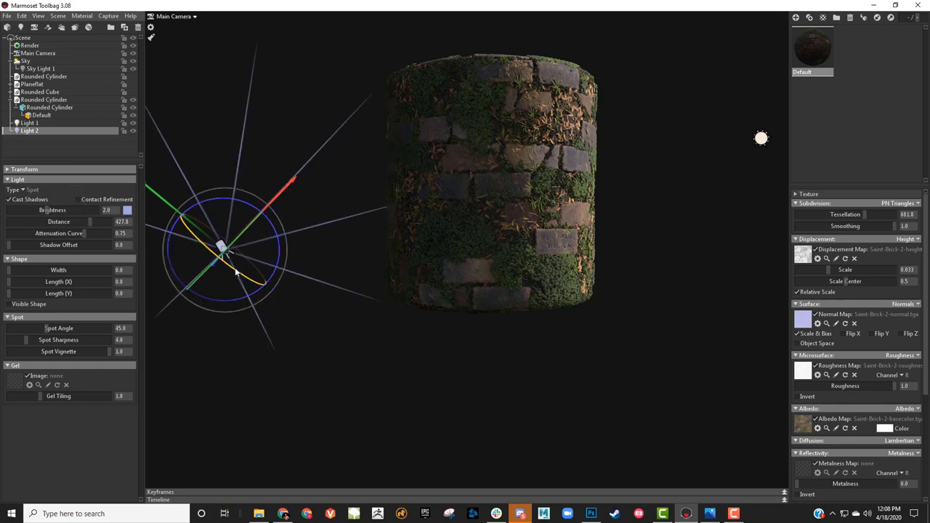
left_click_drag(349, 273, 355, 311, "alt")
left_click_drag(250, 299, 200, 273)
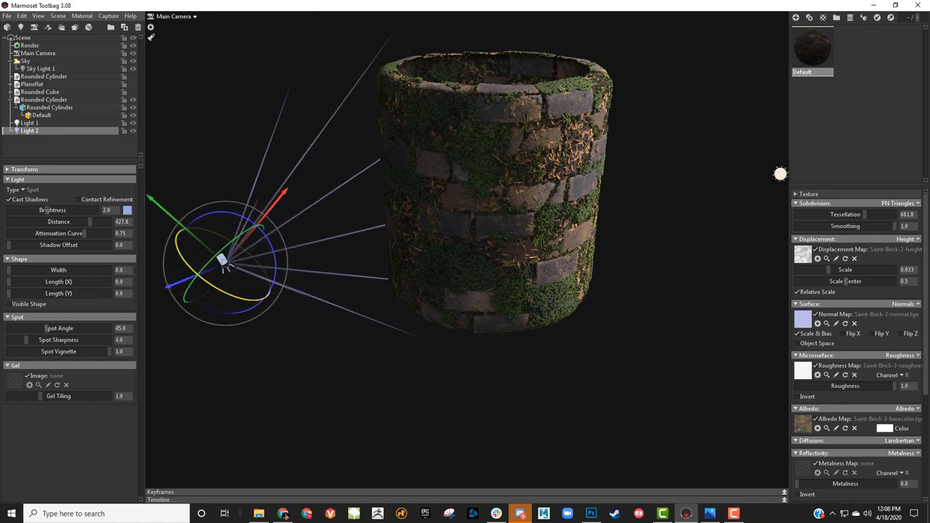
mouse_move(314, 328)
left_mouse_down()
mouse_move(353, 323)
mouse_move(385, 346)
left_mouse_up()
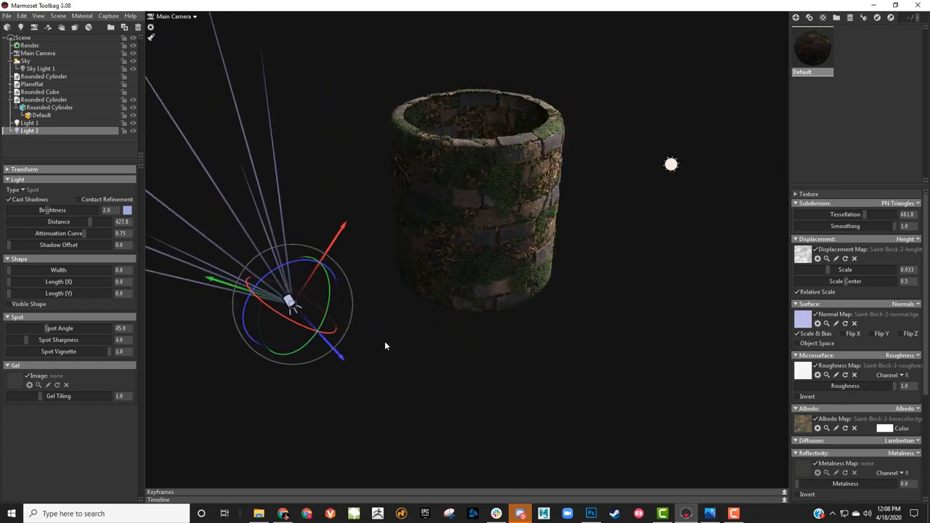
left_click_drag(306, 329, 224, 324)
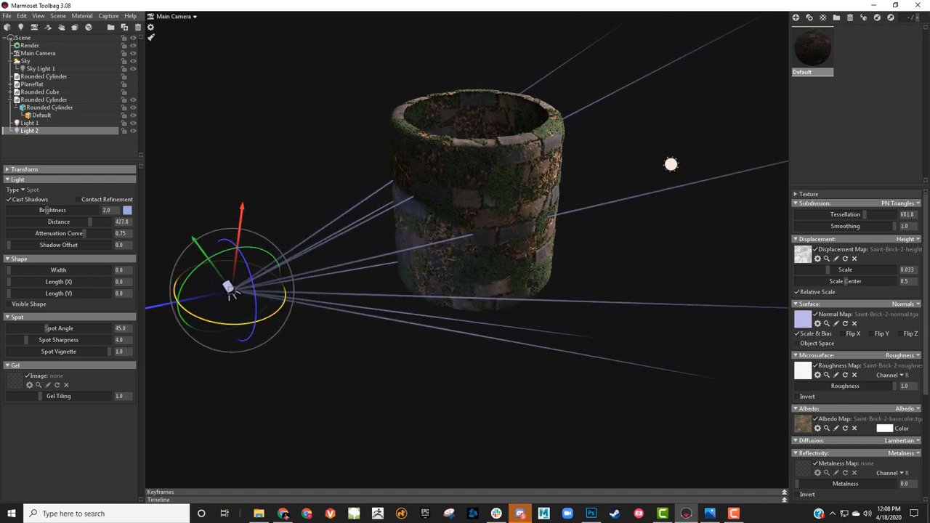
mouse_move(213, 258)
left_mouse_down()
mouse_move(222, 253)
mouse_move(212, 258)
left_mouse_up()
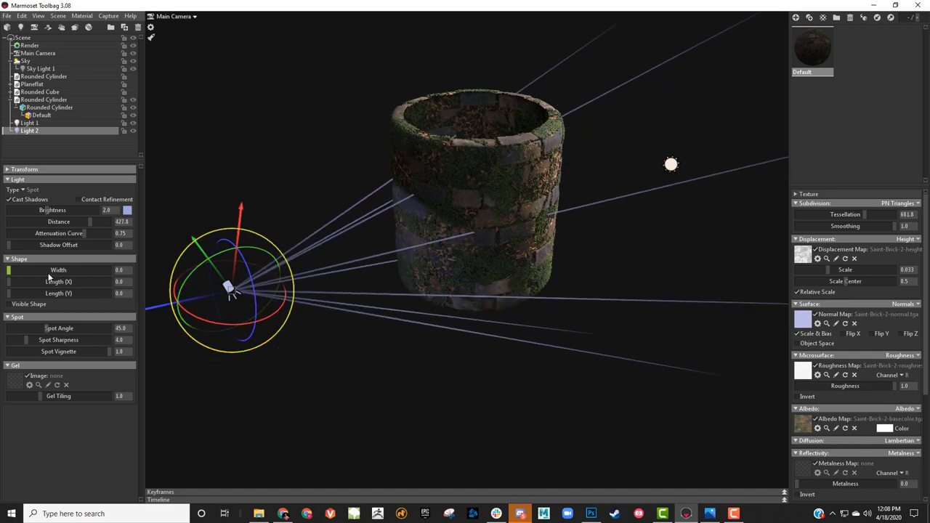
Set the spot light's width to 0.122 and spot angle to 91.73, and move the light lower
left_click_drag(32, 270, 15, 271)
left_click_drag(45, 329, 87, 329)
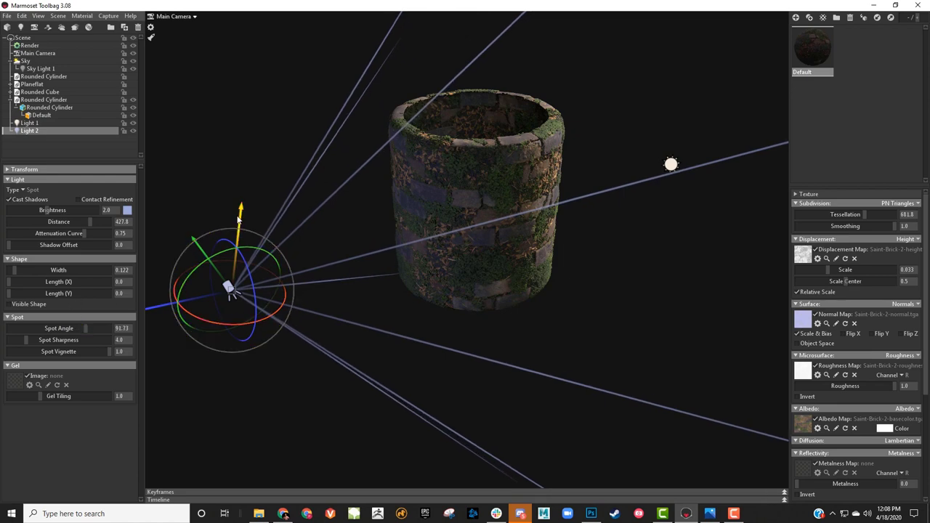
left_click_drag(240, 221, 233, 379)
Raise the spot light's brightness to about 2.52
left_click_drag(407, 412, 496, 353, "alt")
scroll(496, 356, "up", 2)
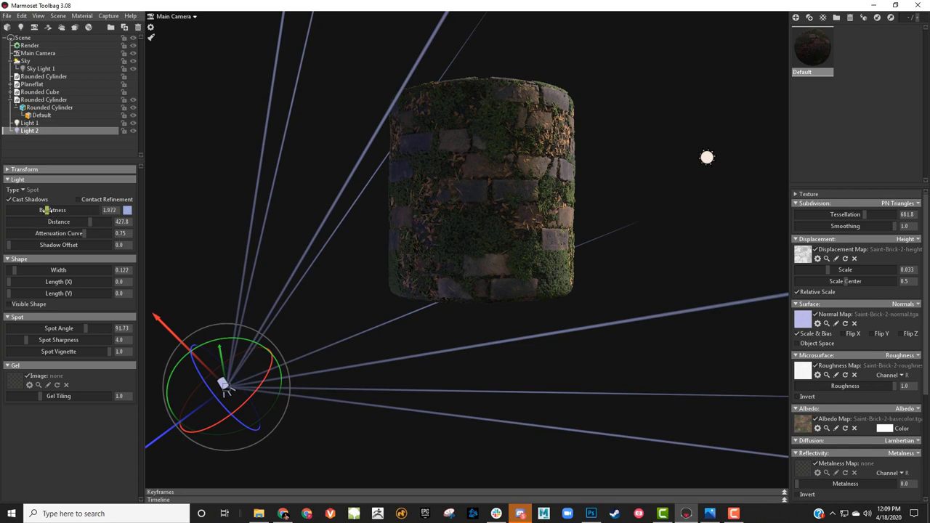
left_click_drag(42, 210, 54, 210)
left_click_drag(52, 210, 47, 210)
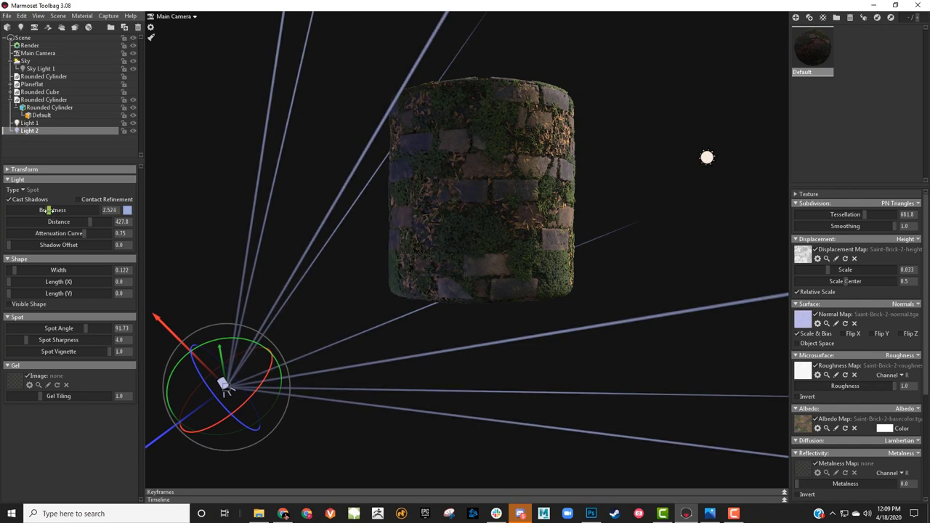
left_click_drag(516, 265, 499, 305)
left_click(128, 210)
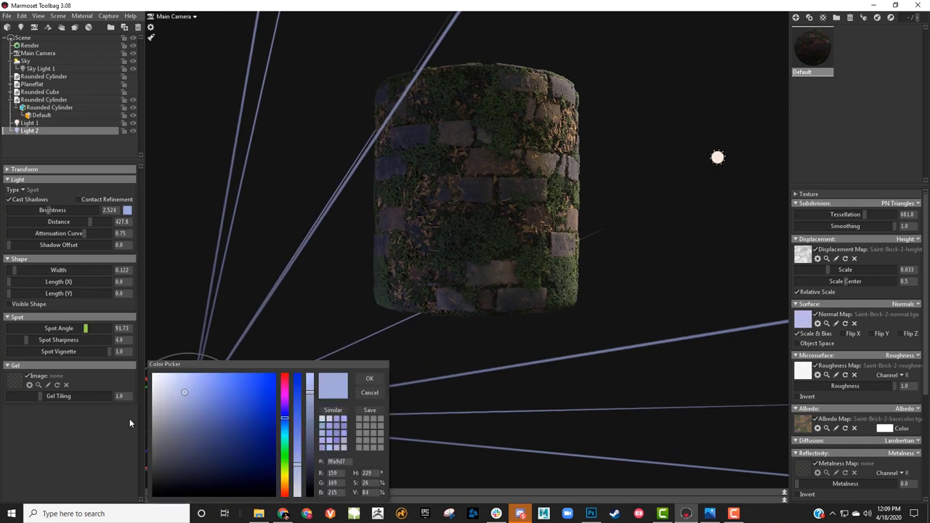
left_click_drag(289, 470, 269, 470)
mouse_move(191, 382)
left_mouse_down()
mouse_move(209, 393)
mouse_move(192, 377)
mouse_move(208, 378)
left_mouse_up()
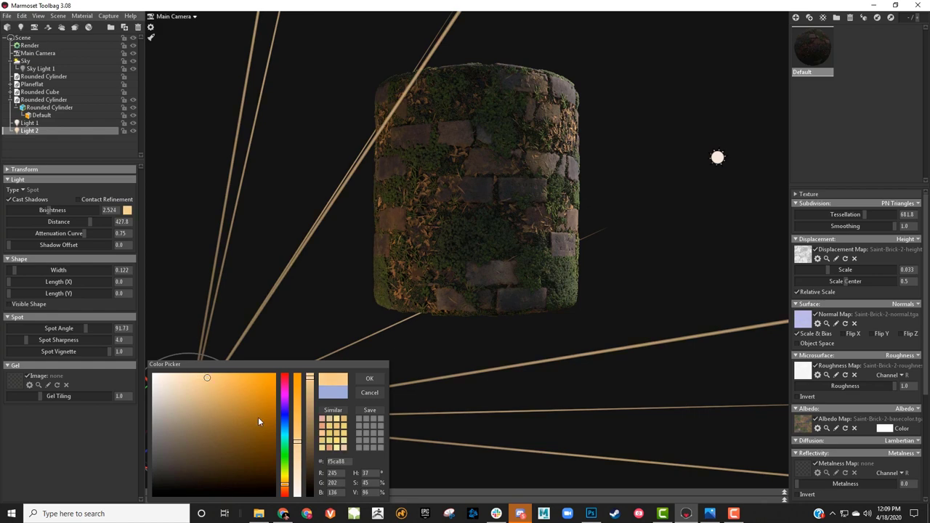
left_click_drag(285, 427, 284, 426)
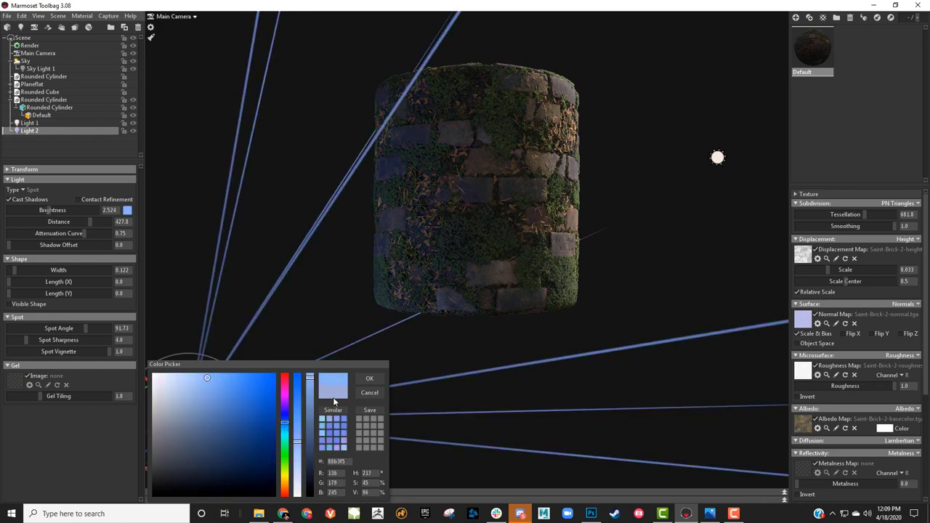
left_click(369, 393)
Hide the spot light and show it again to compare its effect on the cylinder
left_click_drag(432, 316, 375, 304)
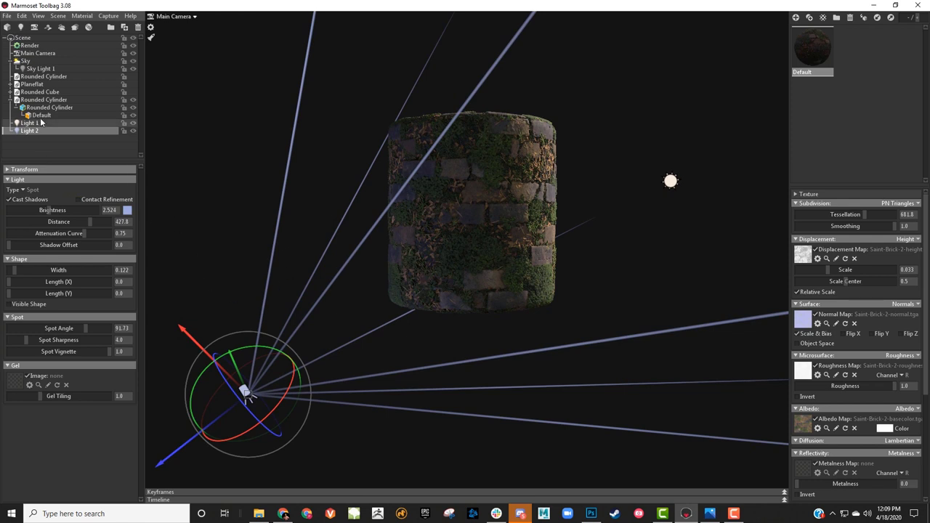
left_click(133, 130)
left_click_drag(257, 238, 507, 107)
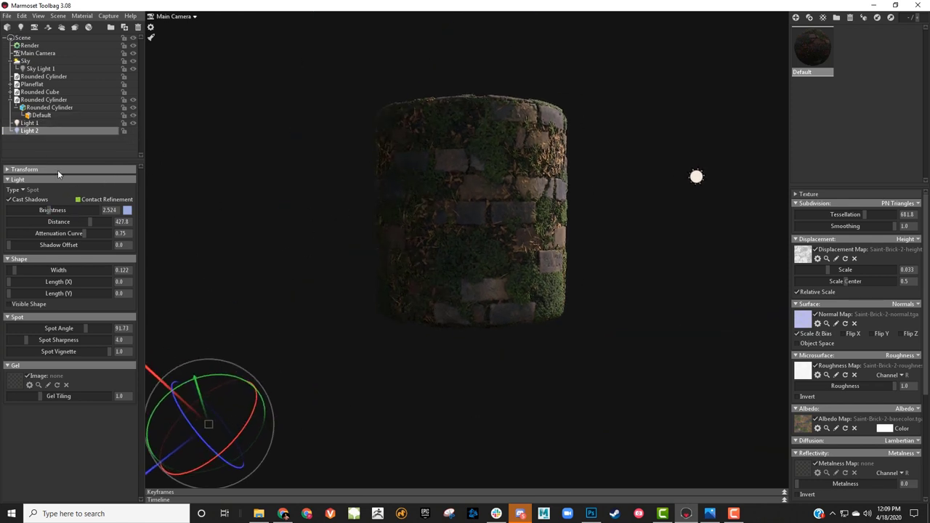
left_click(133, 131)
left_click_drag(273, 326, 299, 254)
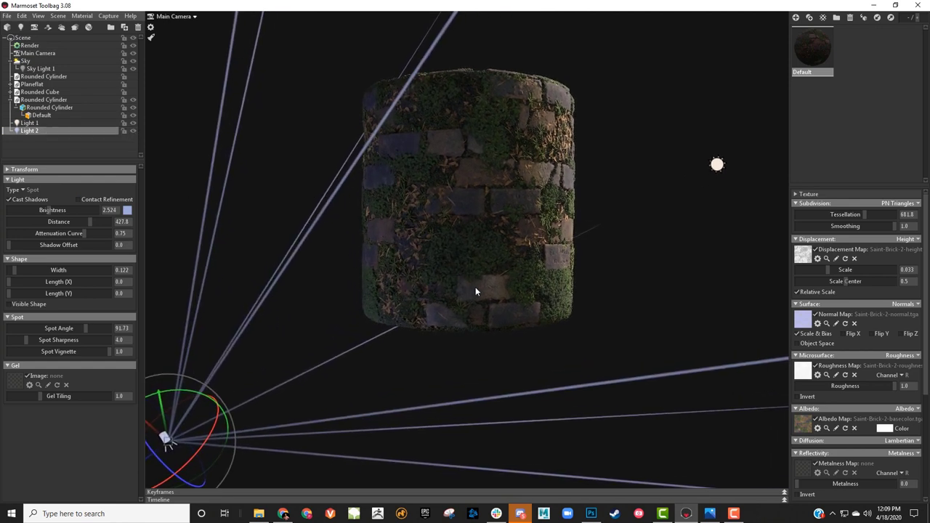
left_click_drag(476, 291, 355, 191)
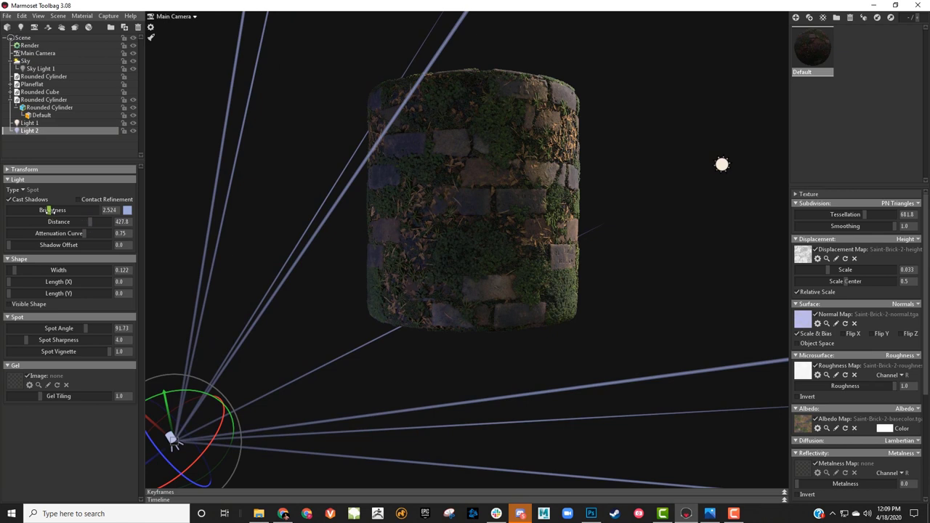
Raise the spot light's brightness to 3.579 and rotate the light slightly to re-aim its cone at the cylinder
left_click_drag(48, 210, 52, 210)
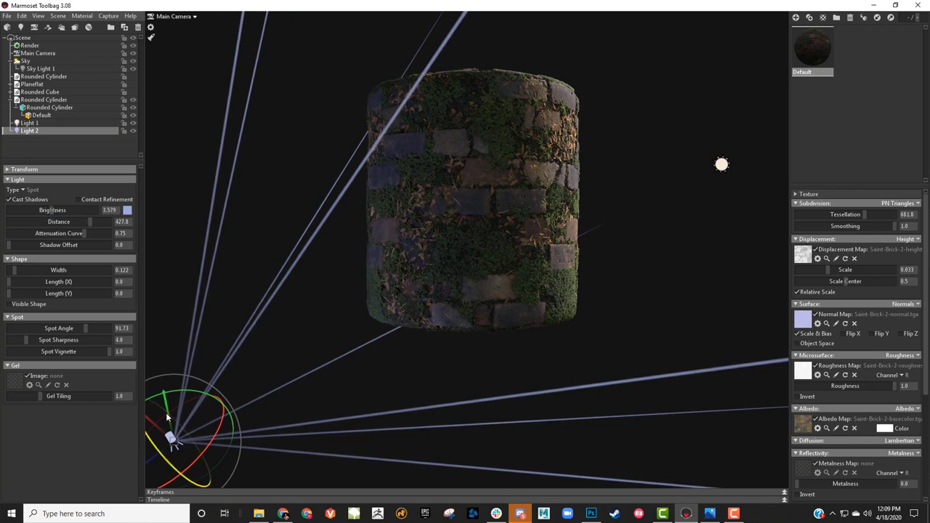
left_click_drag(166, 413, 170, 419)
Change the spot light's color to a paler blue, about #b0b7d9, and set its brightness to 2.376
left_click(127, 210)
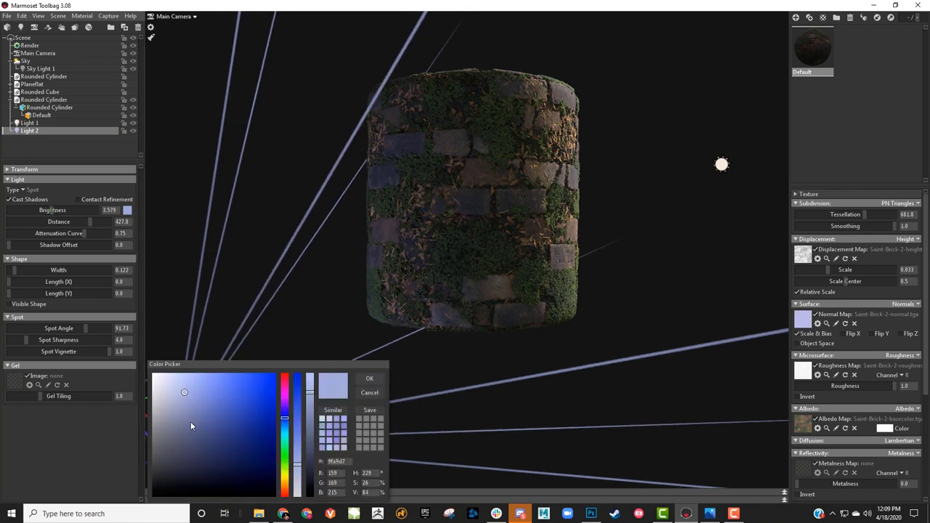
left_click(175, 391)
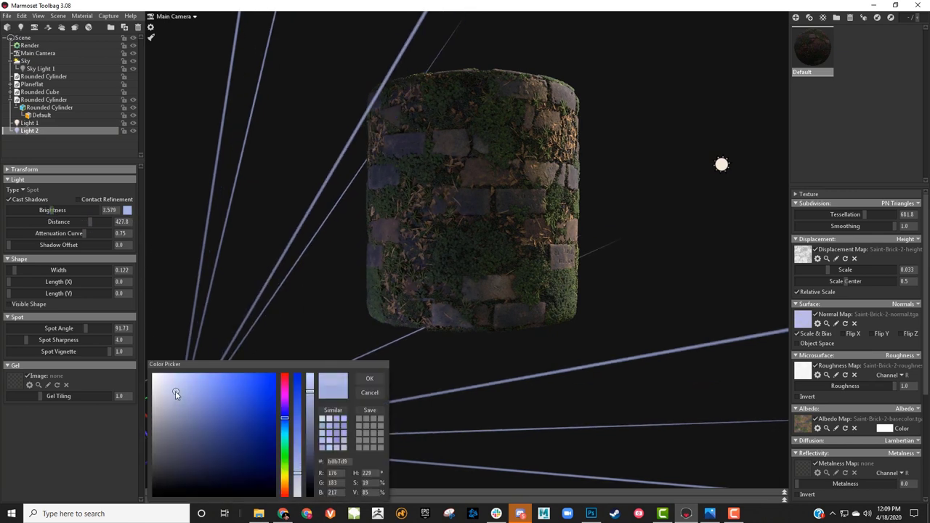
left_click(369, 379)
mouse_move(53, 213)
left_mouse_down()
mouse_move(35, 210)
mouse_move(48, 210)
left_mouse_up()
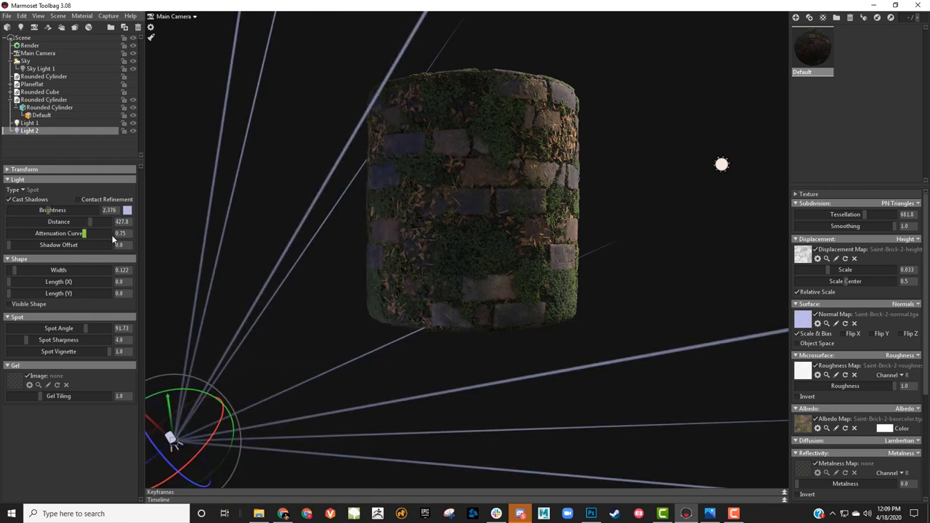
Raise the sky's overall brightness slightly and clear the selection
left_click_drag(350, 262, 357, 326)
left_click(27, 61)
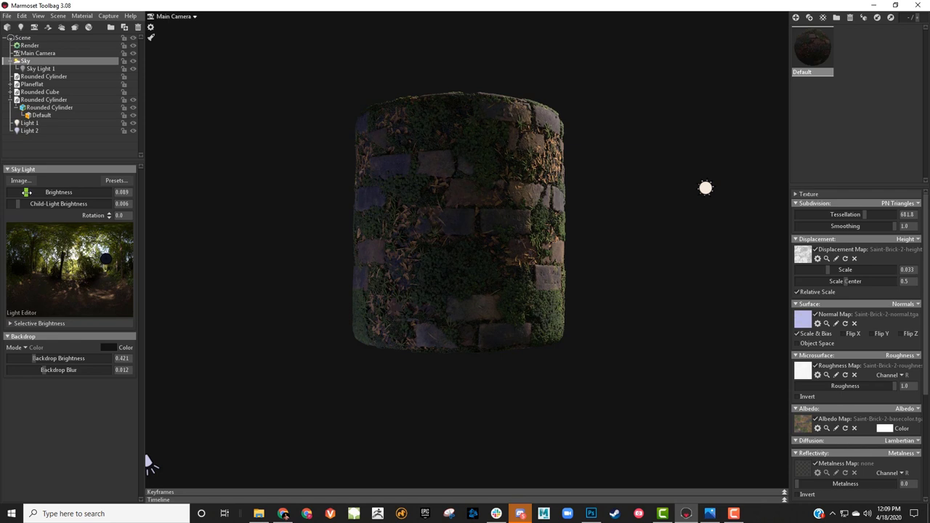
left_click_drag(26, 192, 29, 192)
left_click_drag(423, 198, 363, 227)
left_click(571, 197)
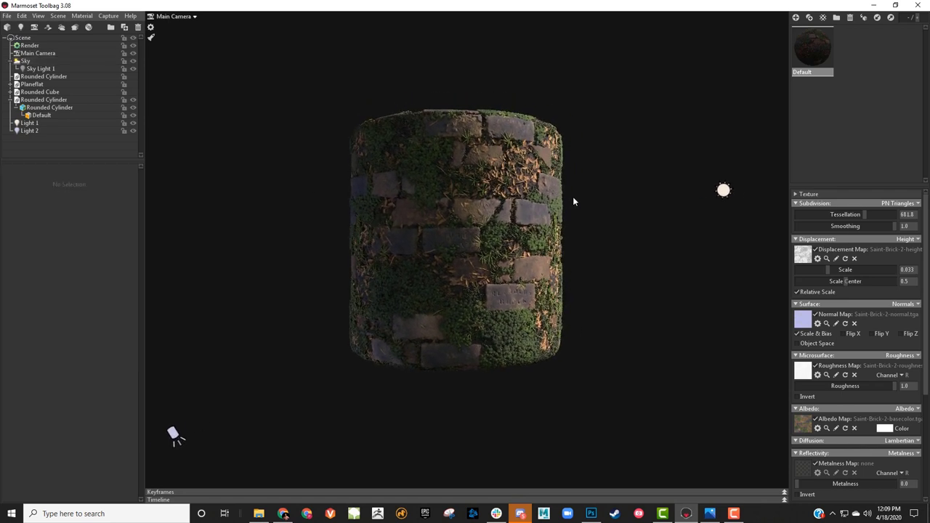
Examine the moss, leaves and brick detail on the cylinder under the adjusted lighting
scroll(573, 199, "up", 3)
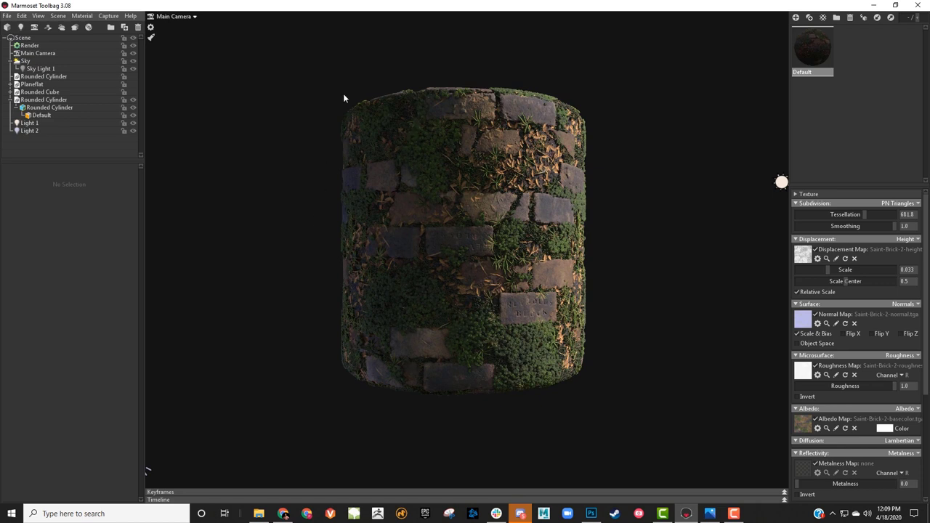
left_click_drag(383, 296, 385, 297)
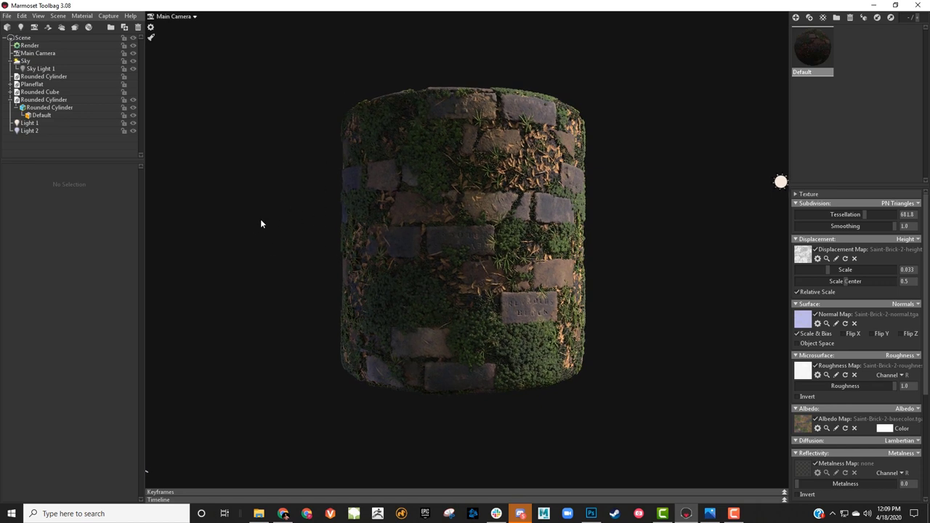
left_click_drag(262, 224, 320, 213, "shift")
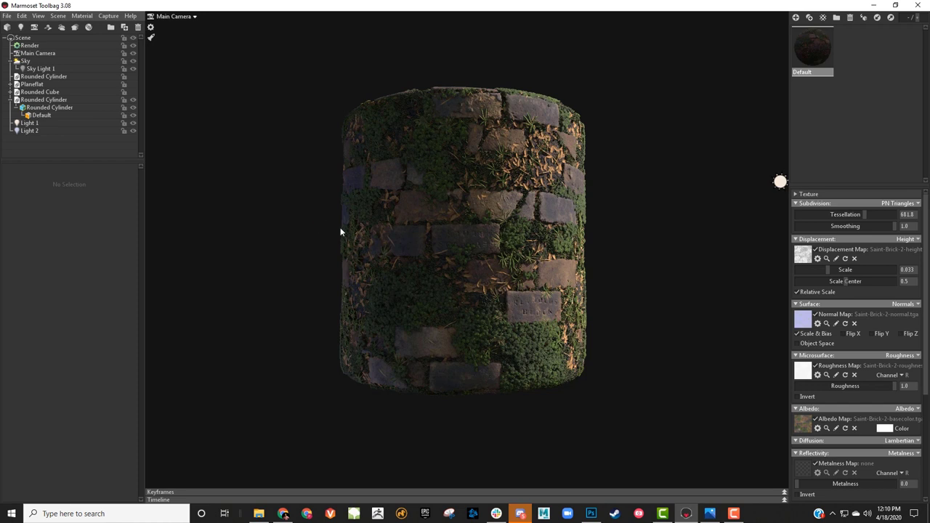
mouse_move(402, 185)
left_mouse_down()
mouse_move(579, 186)
mouse_move(569, 179)
left_mouse_up()
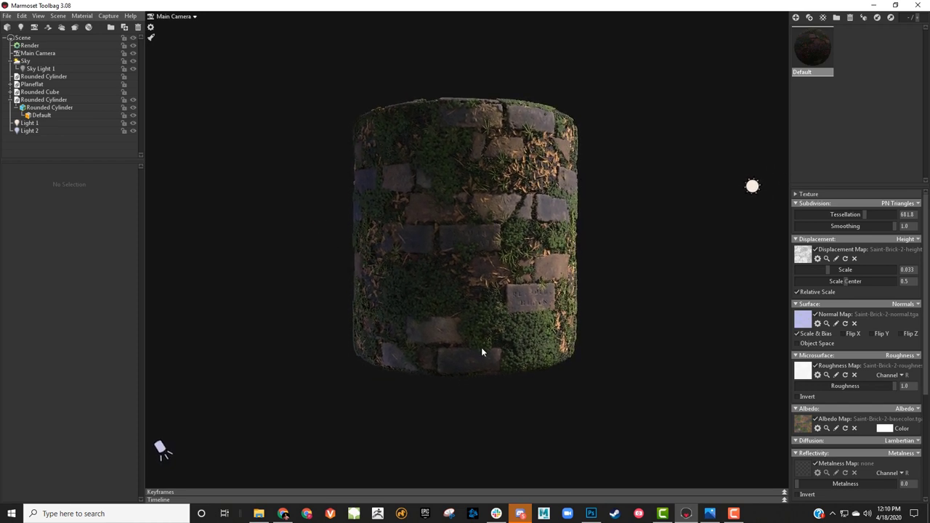
mouse_move(407, 277)
left_mouse_down()
mouse_move(464, 274)
mouse_move(457, 267)
left_mouse_up()
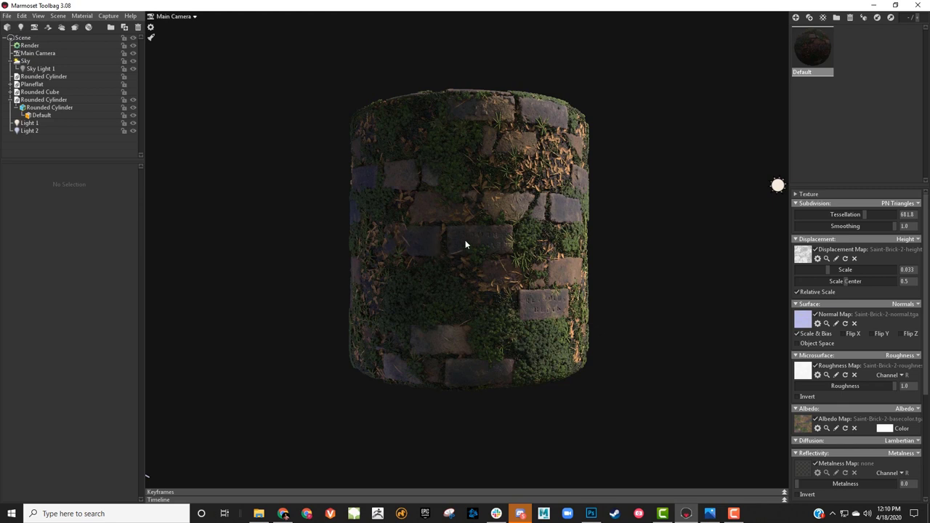
left_click_drag(527, 236, 561, 236)
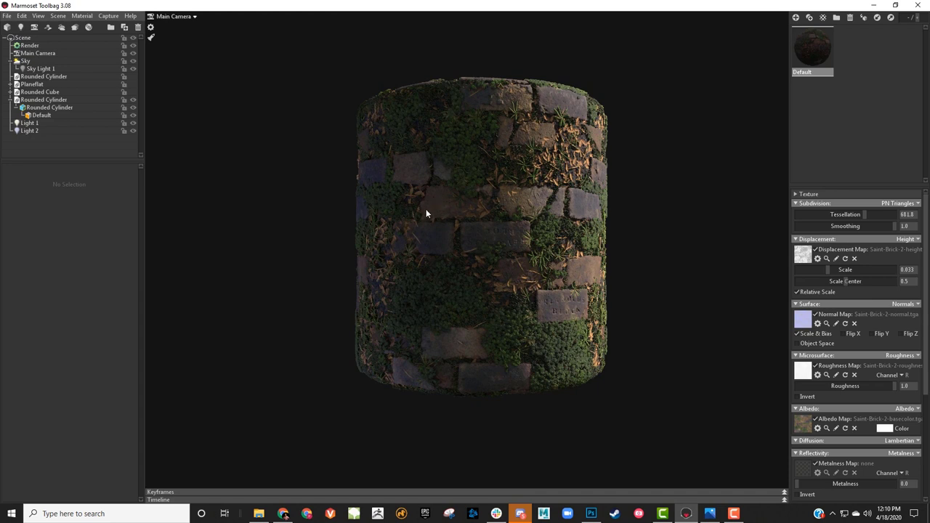
mouse_move(434, 216)
right_mouse_down()
mouse_move(442, 217)
mouse_move(423, 210)
mouse_move(431, 209)
right_mouse_up()
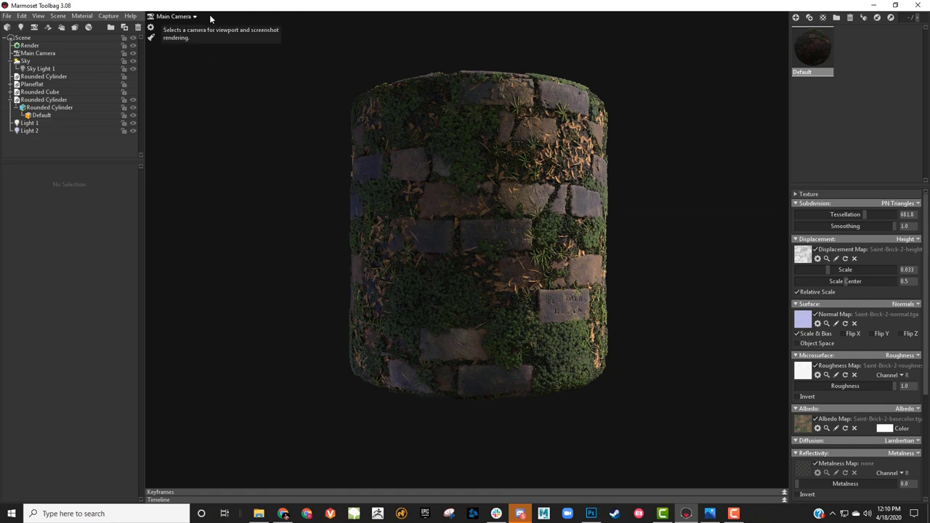
Check the Main Camera's settings and view the cylinder from above and from the front
left_click(35, 54)
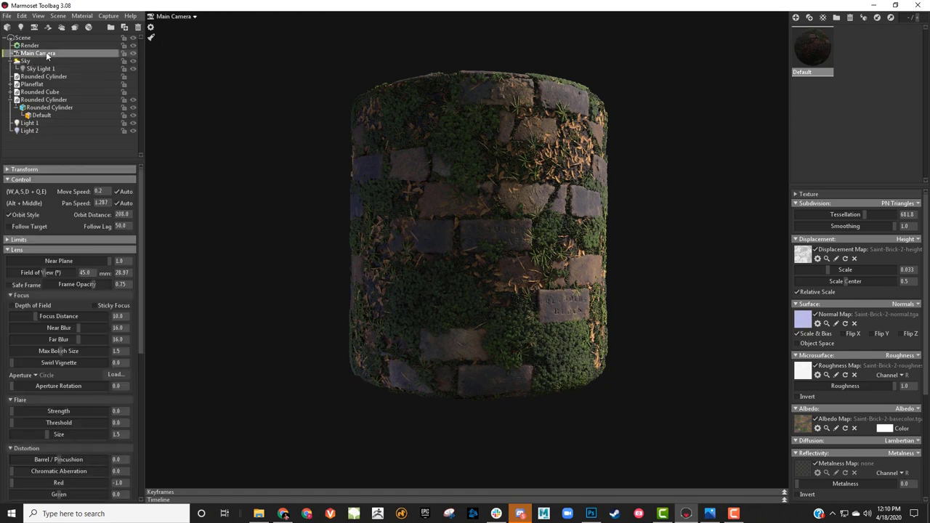
left_click(246, 273)
middle_click_drag(257, 203, 372, 197, "alt")
right_click_drag(372, 196, 295, 191, "alt")
left_click_drag(295, 191, 297, 250, "alt")
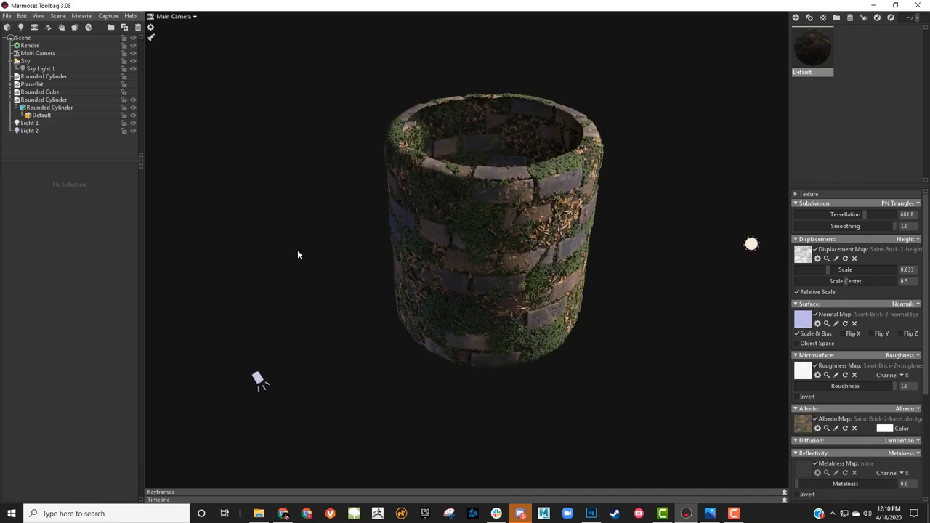
middle_click_drag(297, 250, 283, 269, "alt")
scroll(253, 205, "down", 4)
left_click_drag(253, 205, 325, 209, "alt")
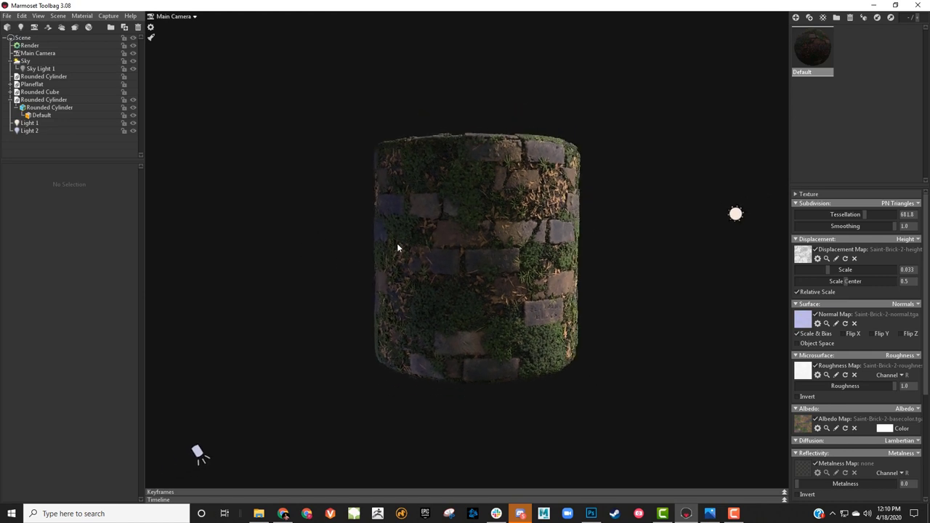
Frame the cylinder close up from the front, add a new camera from that view and look through its settings
left_click_drag(345, 220, 496, 235)
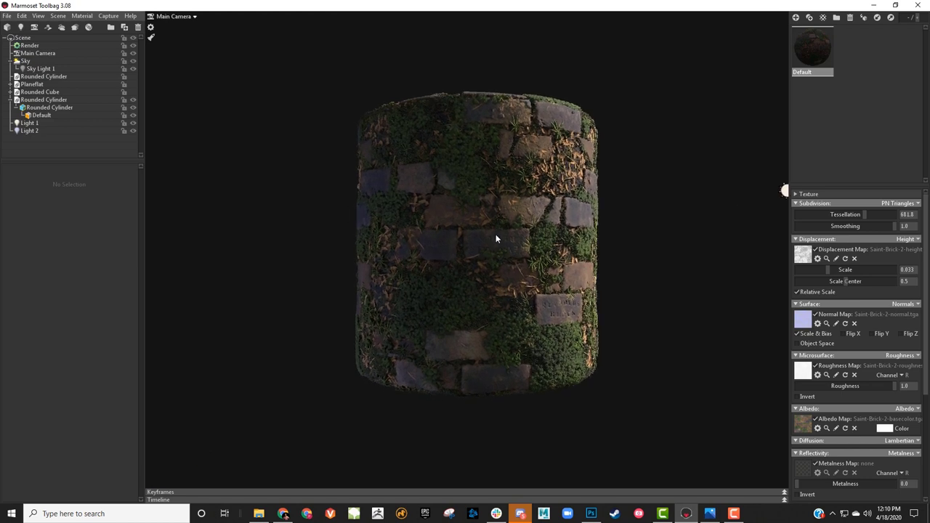
left_click_drag(574, 290, 433, 269)
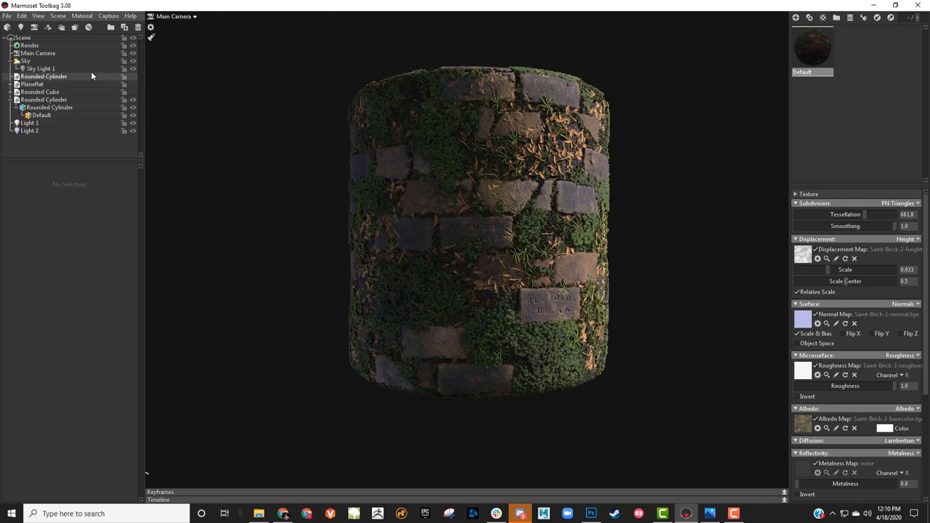
left_click(37, 28)
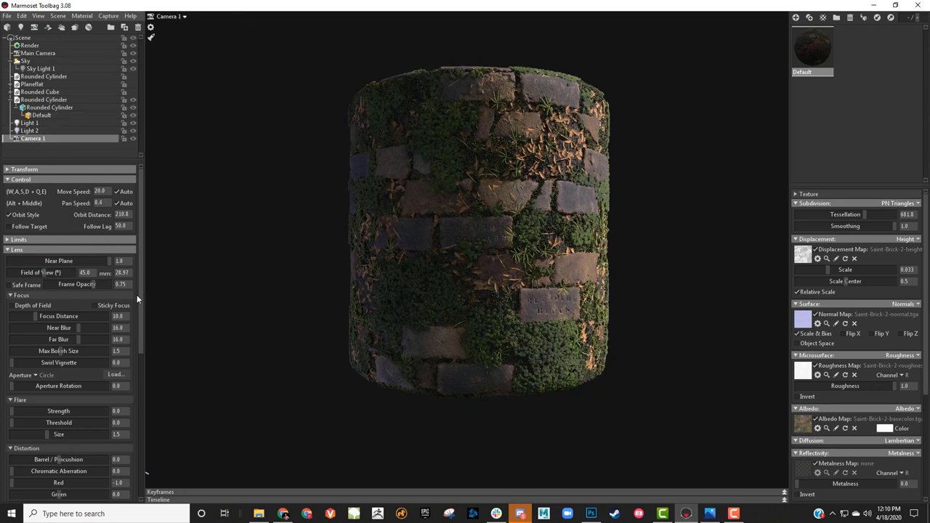
scroll(138, 301, "down", 3)
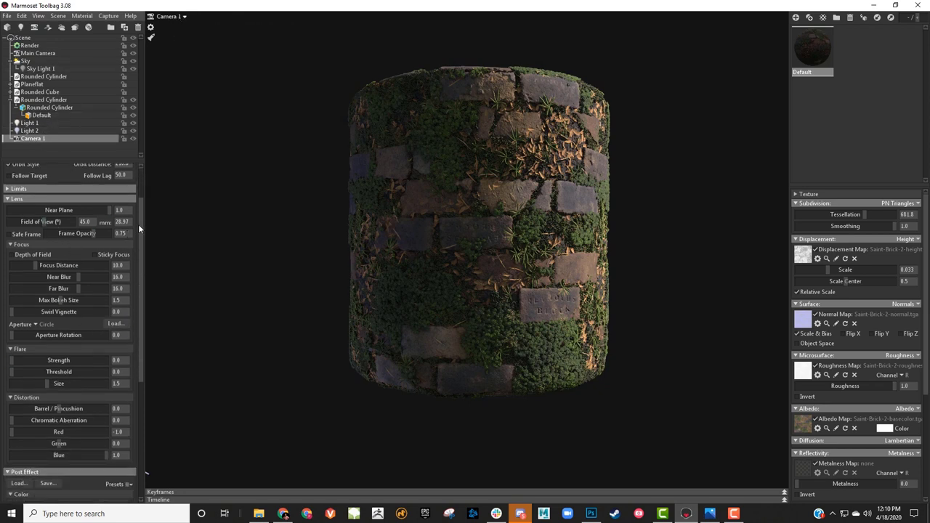
scroll(139, 240, "down", 3)
scroll(140, 204, "up", 6)
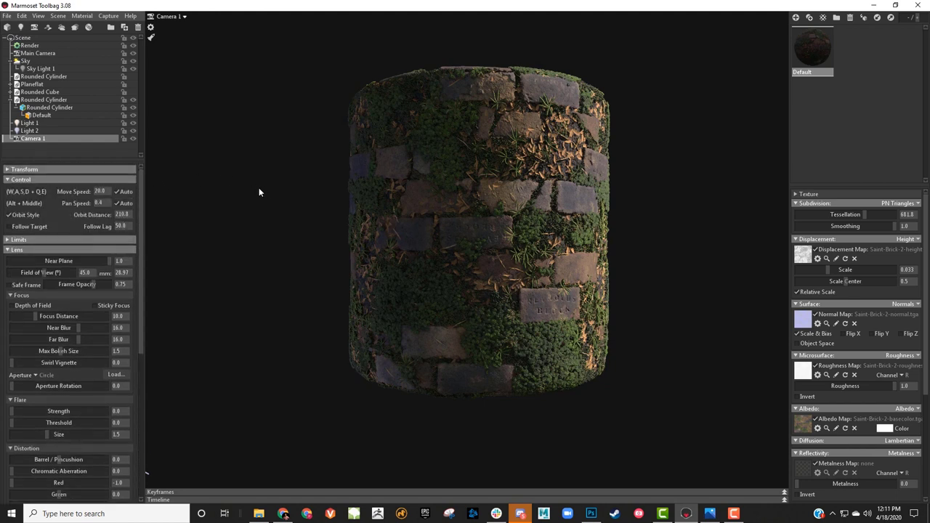
Lower the brick material's tessellation to 142
middle_click_drag(271, 195, 286, 199, "alt")
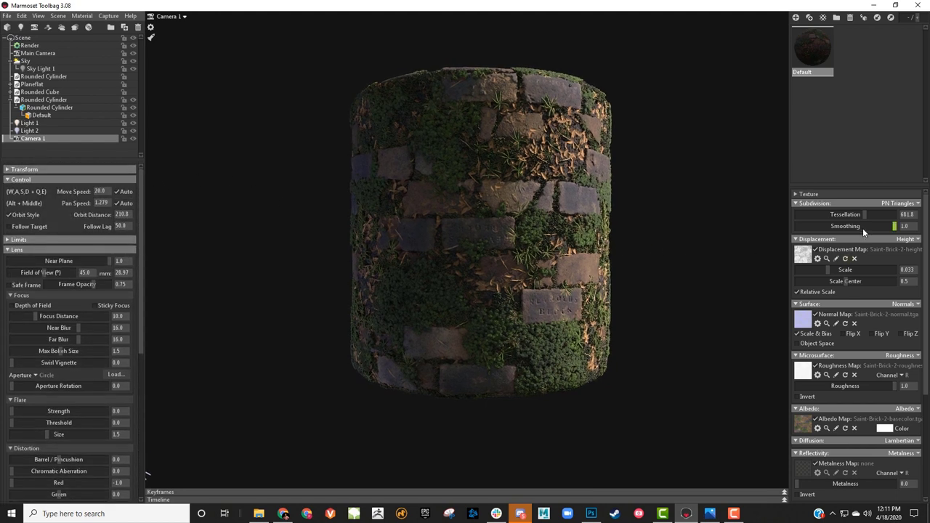
left_click_drag(864, 215, 837, 216)
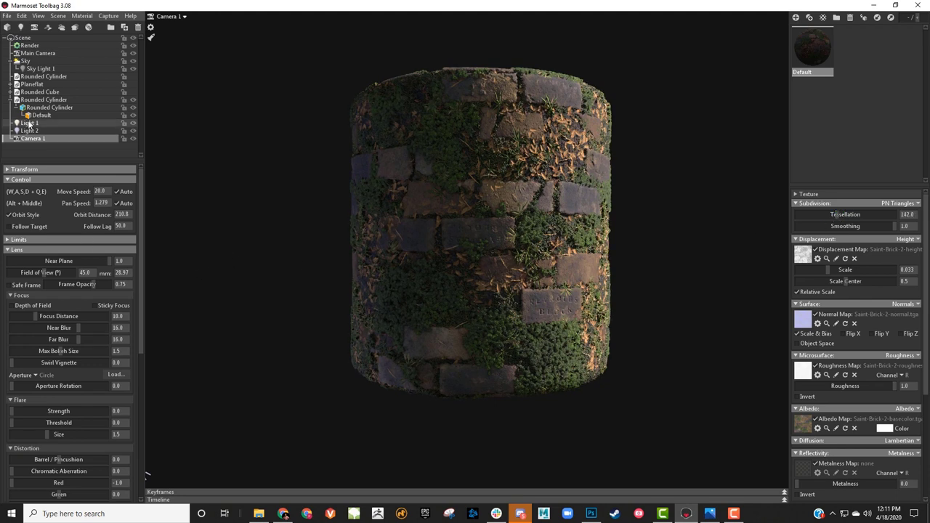
Switch the viewport to Main Camera and back to Camera 1 to compare the two views
left_click(184, 19)
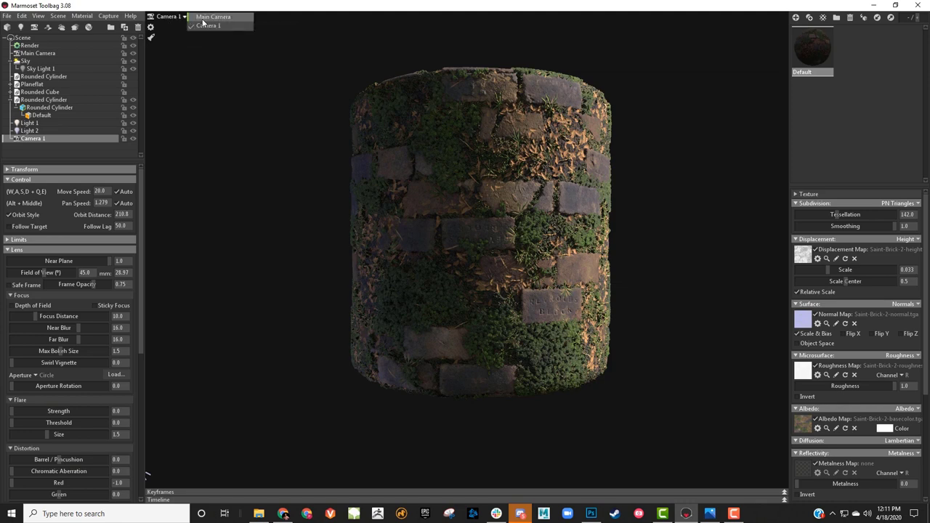
left_click(202, 18)
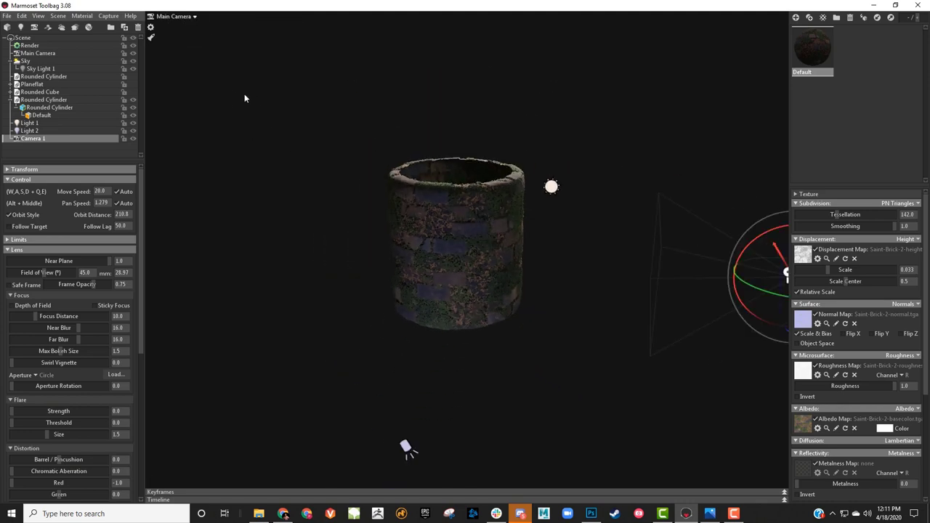
left_click(195, 18)
left_click(211, 25)
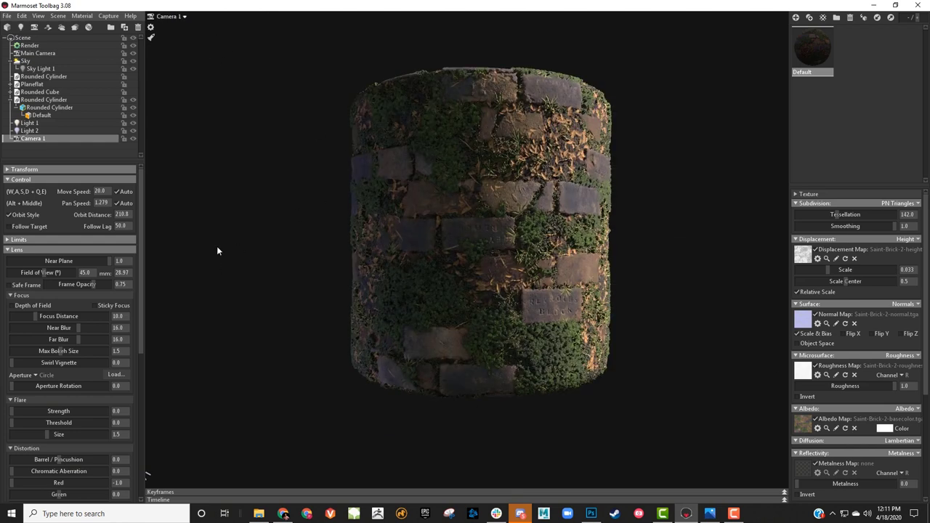
left_click(173, 18)
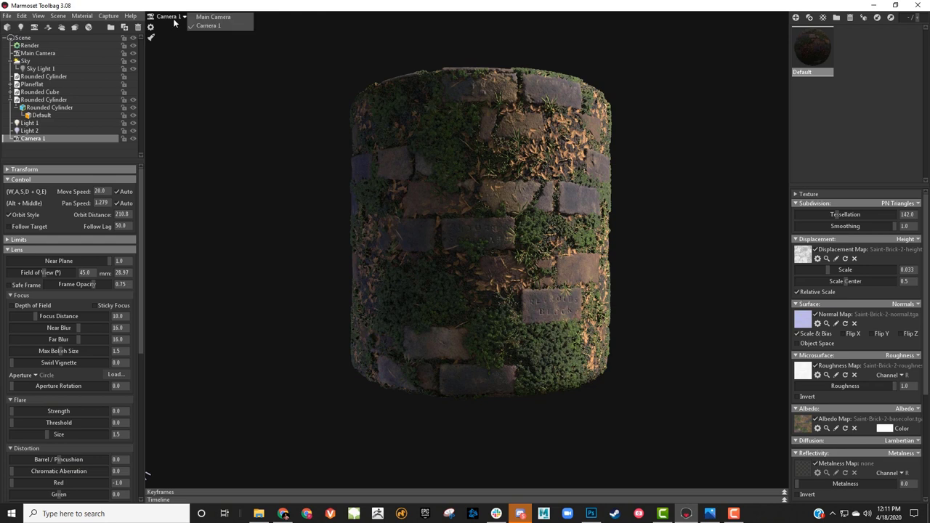
left_click(232, 127)
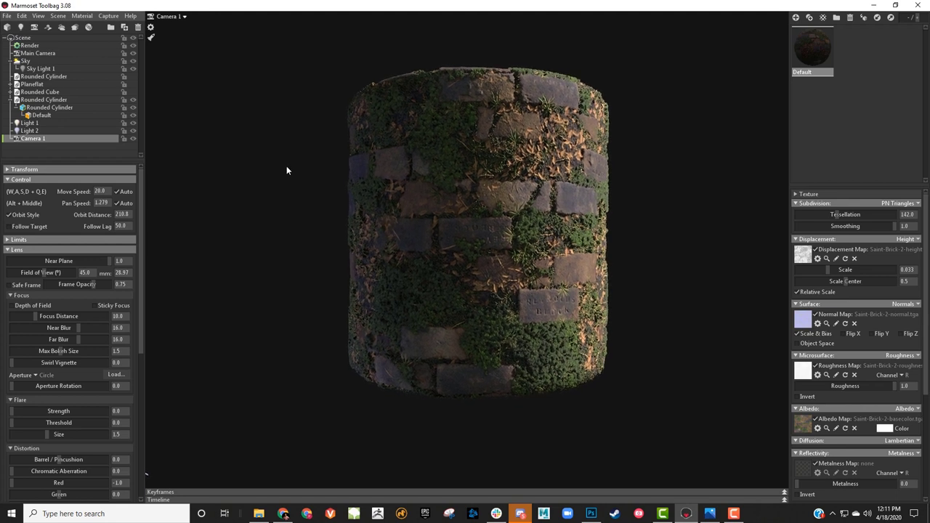
Lock Camera 1, orbit the scene through Main Camera, and return to Camera 1 to unlock it
left_click(123, 138)
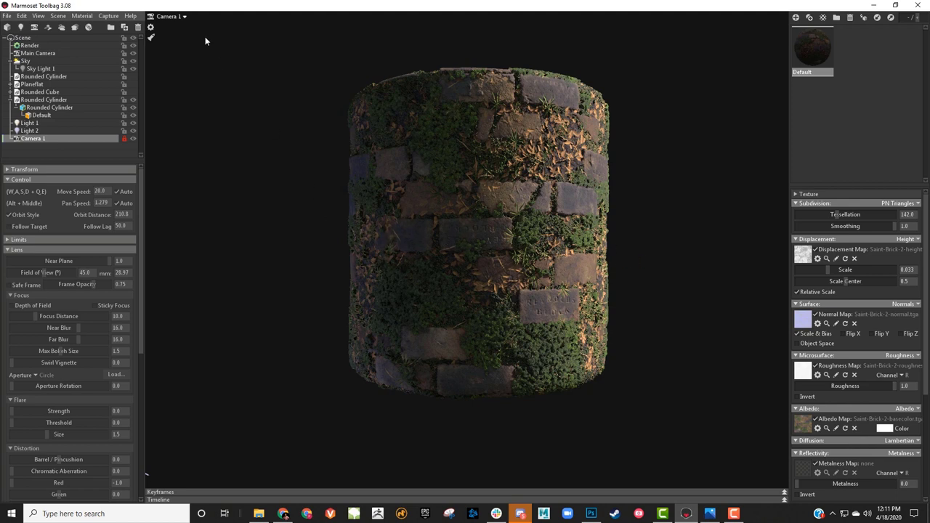
left_click(178, 16)
left_click(229, 17)
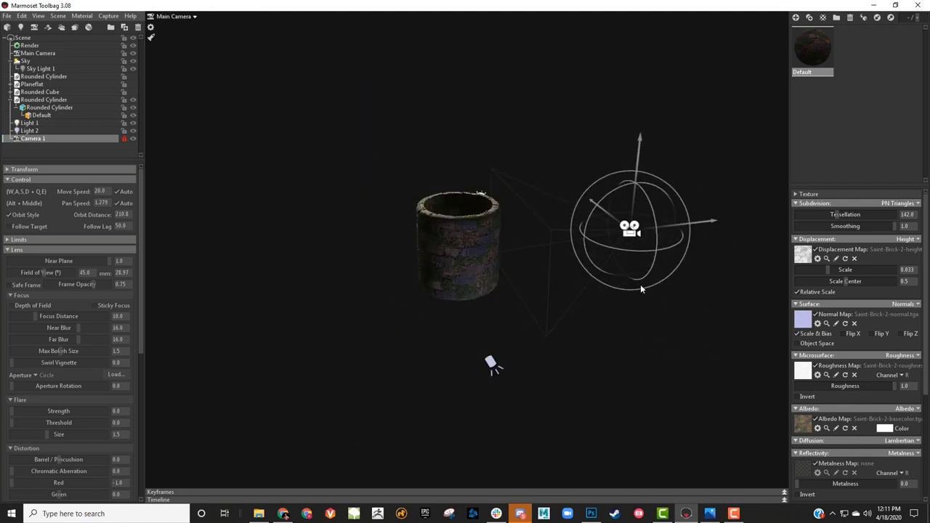
left_click_drag(475, 252, 245, 66, "alt")
left_click(190, 17)
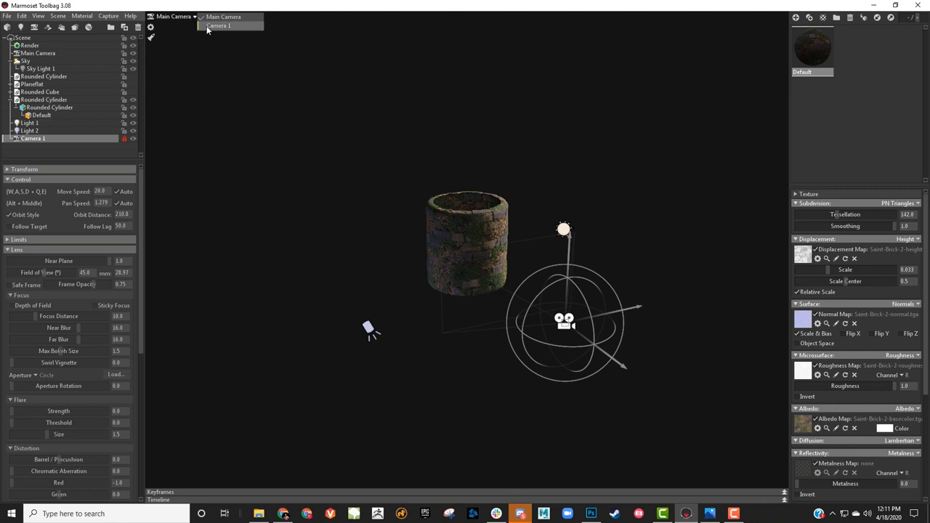
left_click(225, 27)
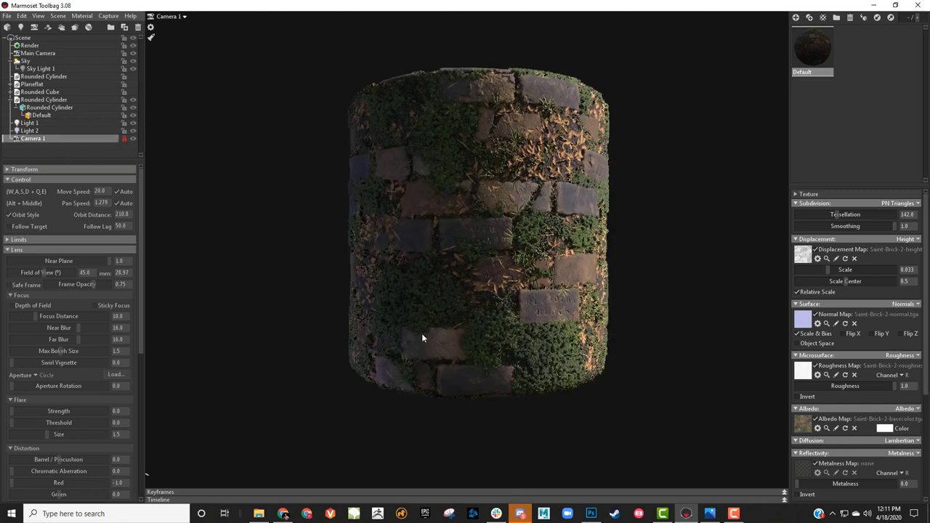
left_click(124, 139)
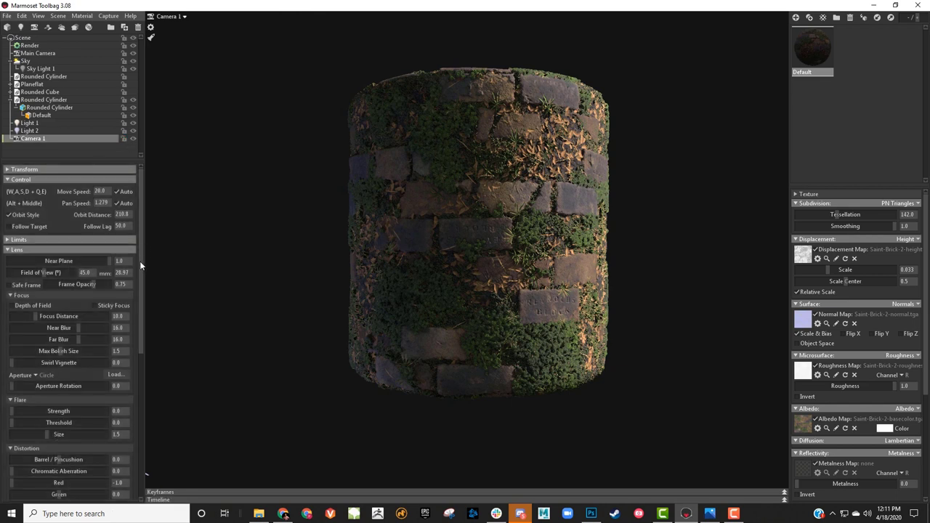
Look through Camera 1's Transform, Control, Limits and Lens settings
mouse_move(140, 261)
left_mouse_down()
mouse_move(141, 276)
mouse_move(140, 266)
left_mouse_up()
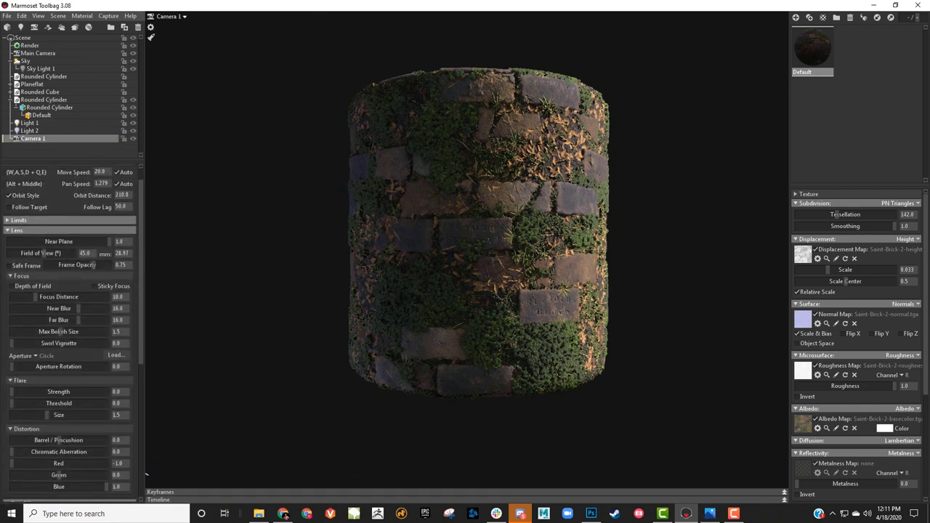
left_click(7, 221)
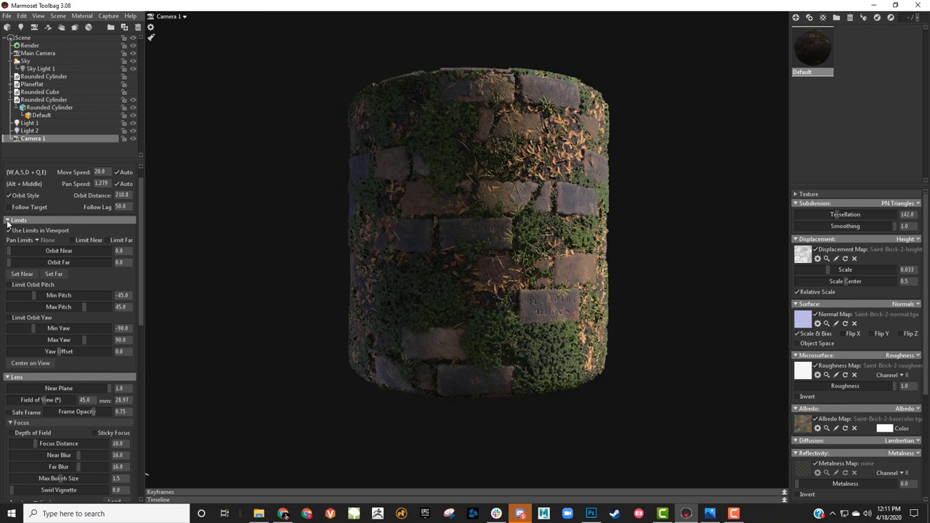
left_click(7, 221)
scroll(138, 202, "up", 2)
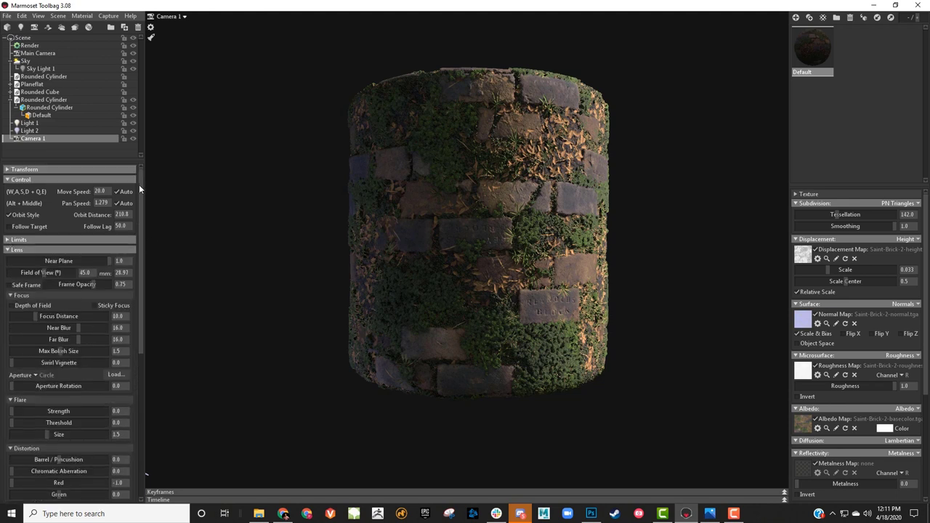
left_click_drag(138, 185, 138, 173)
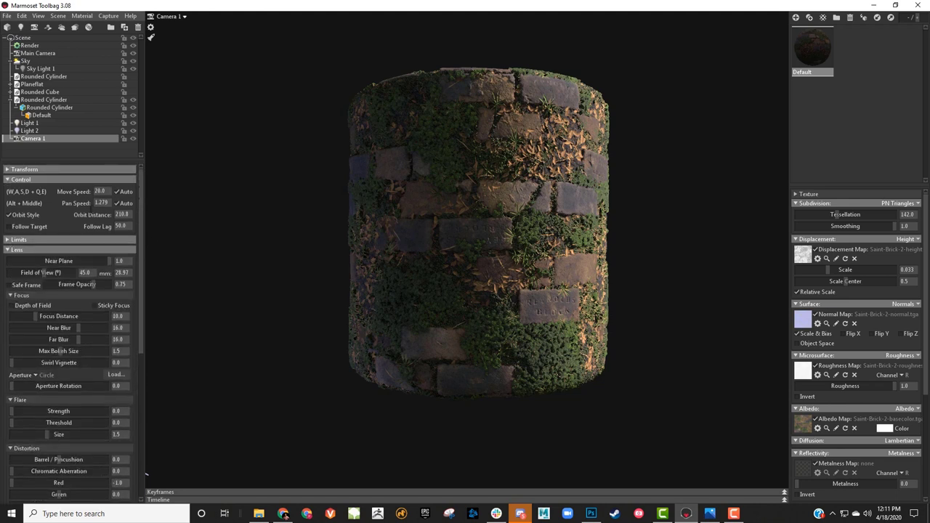
left_click(8, 241)
left_click(8, 171)
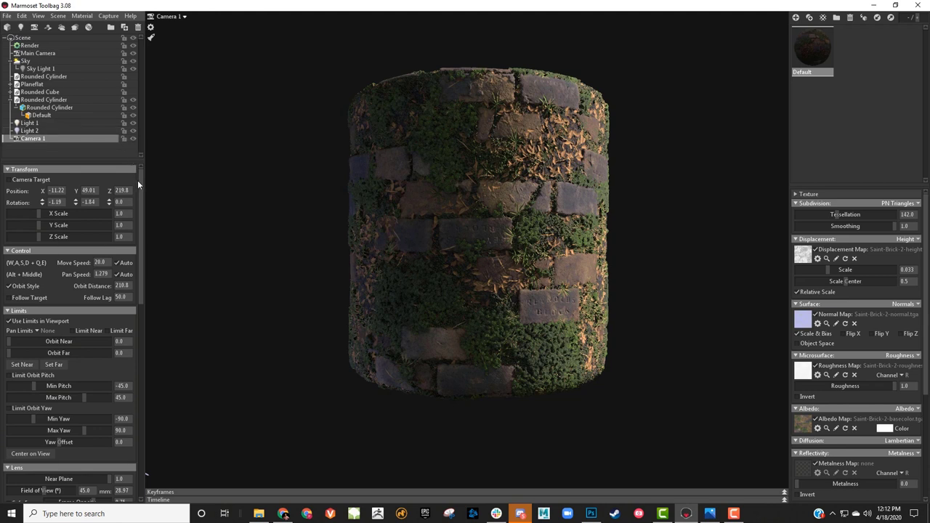
scroll(141, 182, "down", 1)
scroll(34, 425, "down", 3)
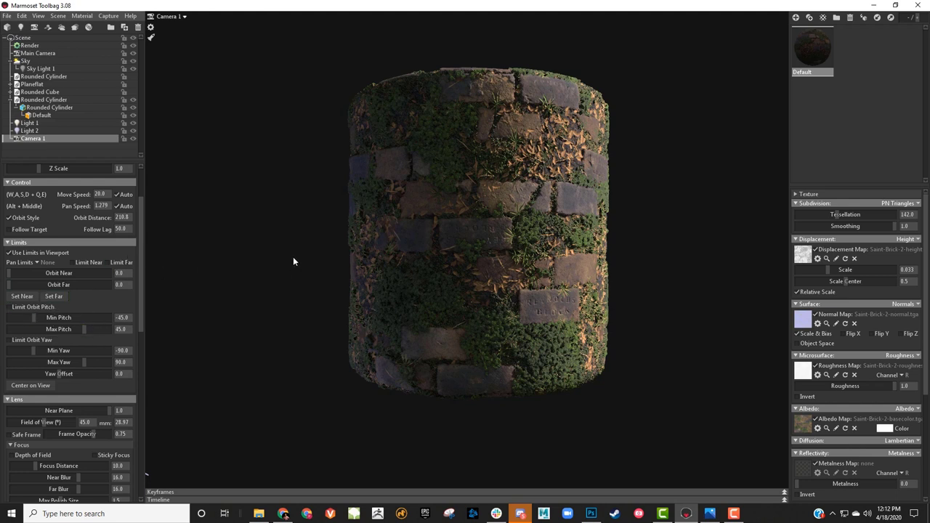
scroll(282, 265, "down", 3)
scroll(286, 249, "up", 1)
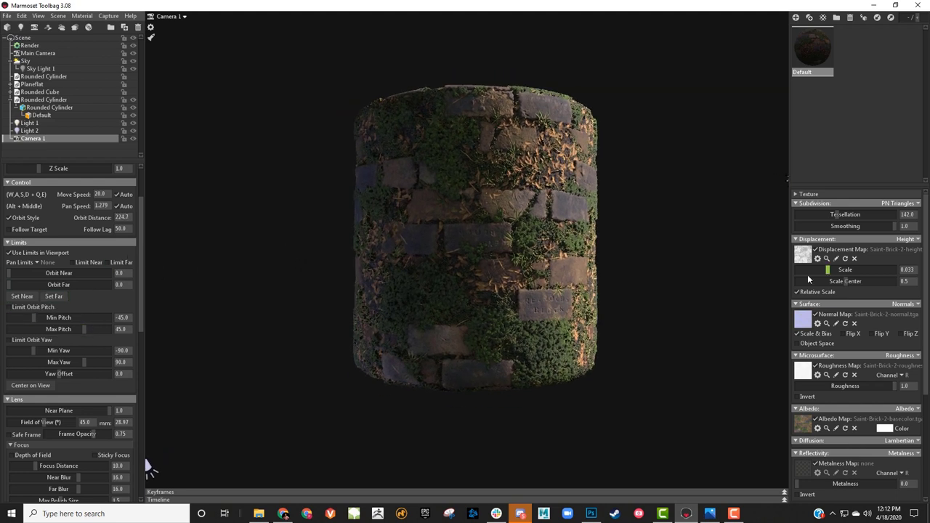
Try a displacement scale of 0.043, undo it, and raise the brick material's tessellation to 199.8
left_click_drag(827, 270, 833, 269)
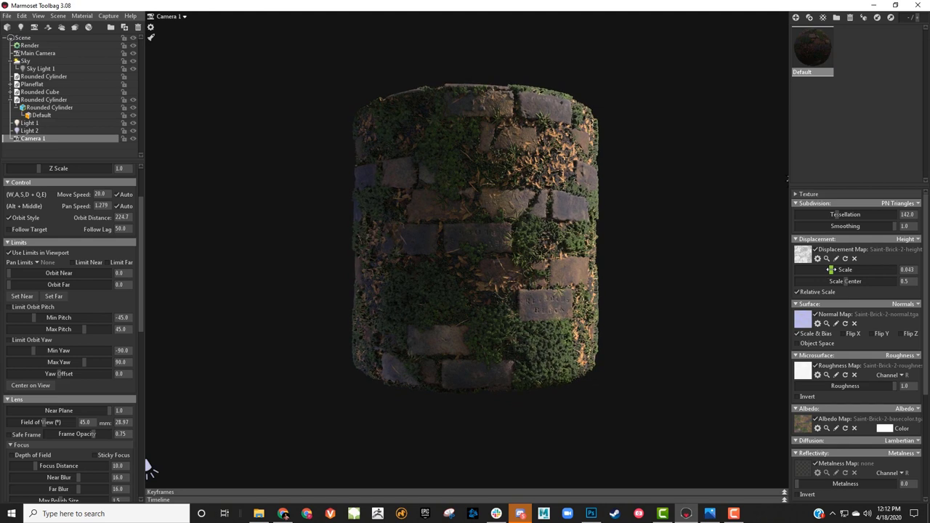
key("ctrl+z")
left_click_drag(837, 217, 846, 217)
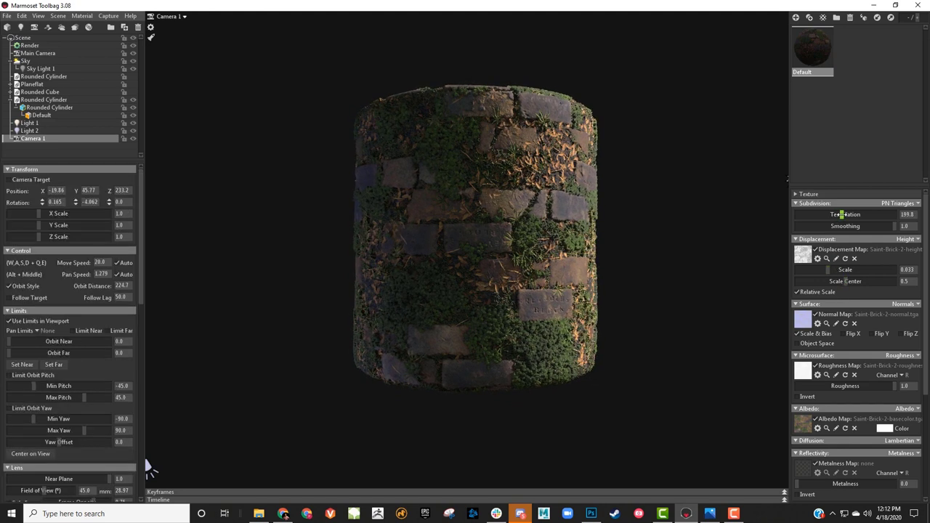
mouse_move(626, 245)
left_mouse_down()
mouse_move(596, 251)
mouse_move(628, 251)
left_mouse_up()
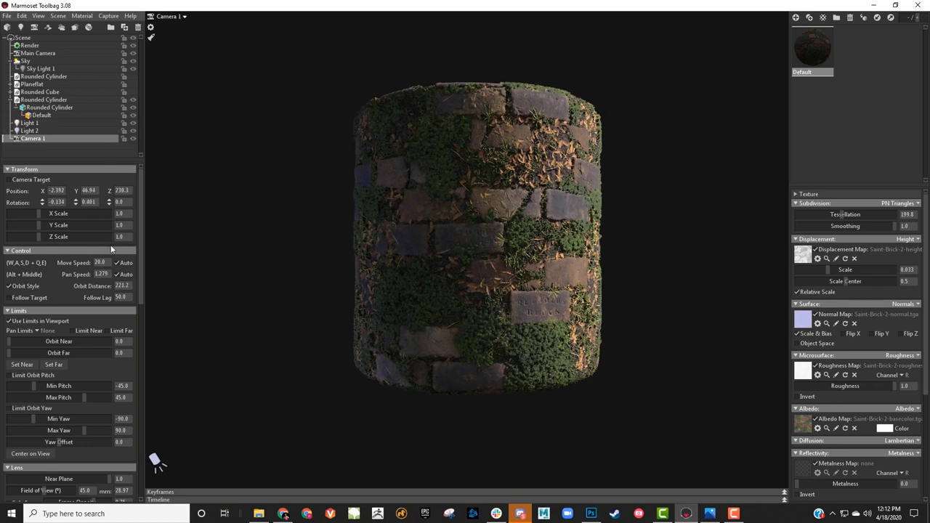
Review Camera 1's transform and limit options, collapse the Limits section and examine the lens options
left_click_drag(140, 206, 141, 197)
scroll(140, 199, "down", 1)
scroll(141, 201, "up", 1)
scroll(141, 200, "down", 1)
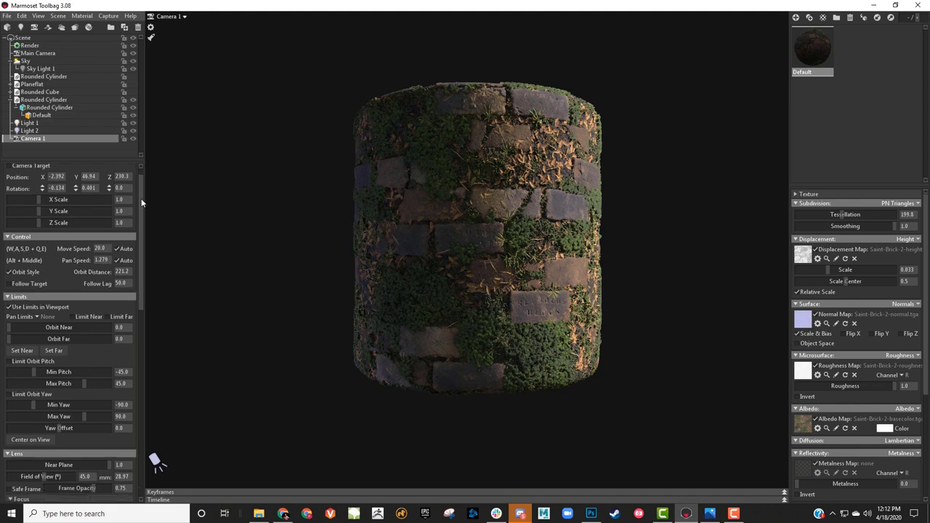
scroll(141, 202, "down", 2)
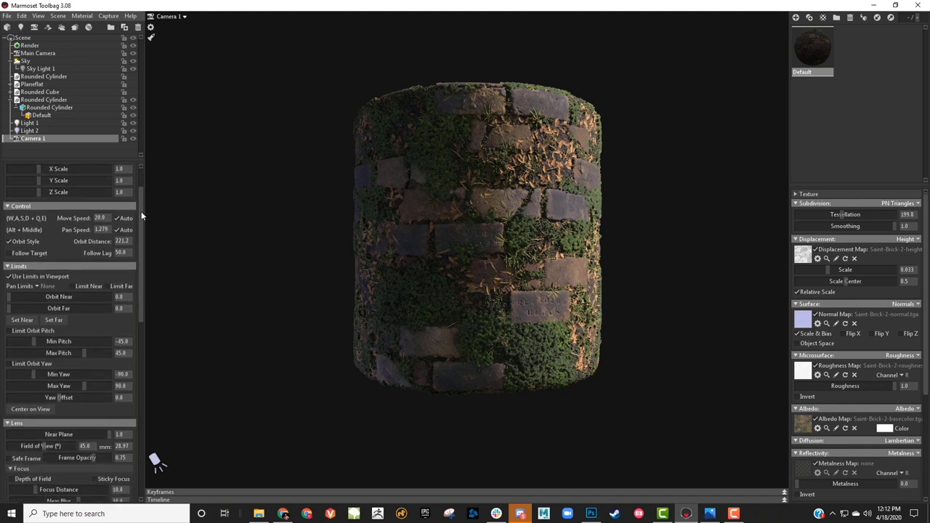
scroll(142, 216, "down", 1)
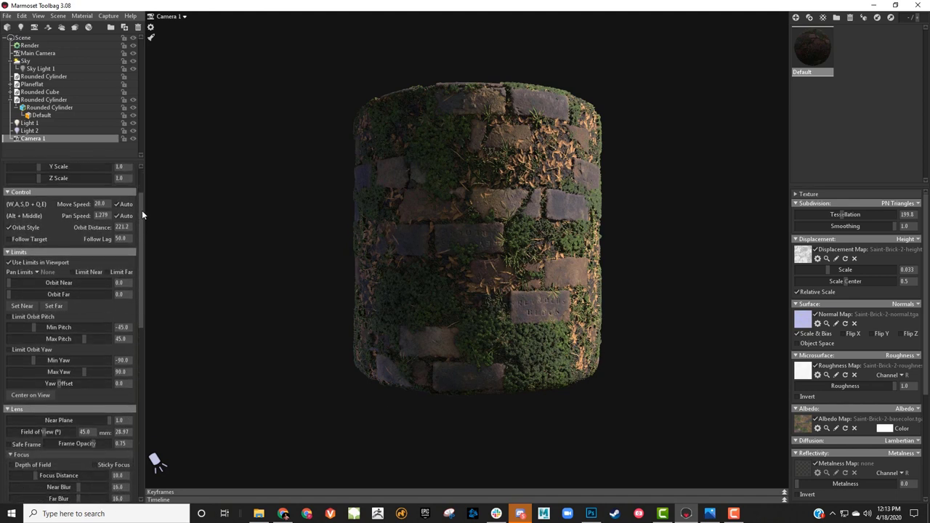
scroll(142, 210, "up", 6)
scroll(141, 204, "down", 8)
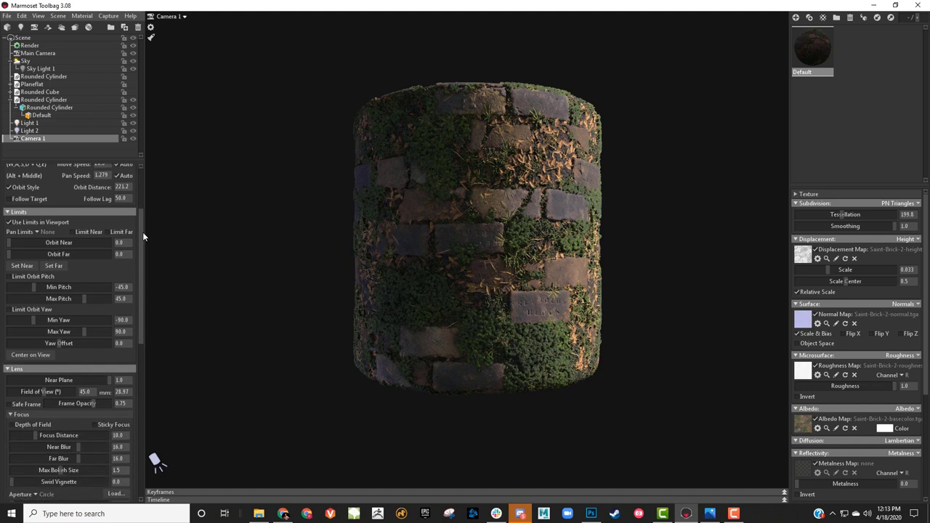
left_click(7, 213)
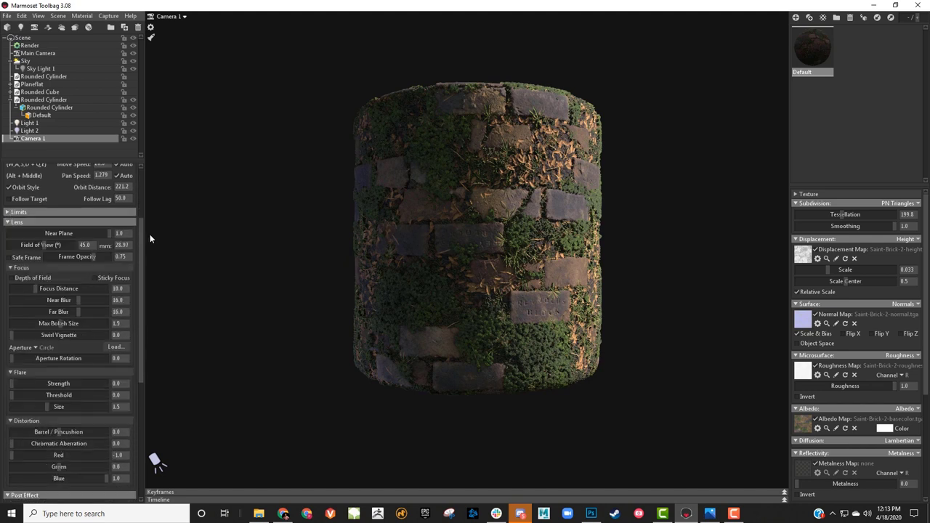
scroll(139, 231, "down", 1)
scroll(140, 244, "down", 1)
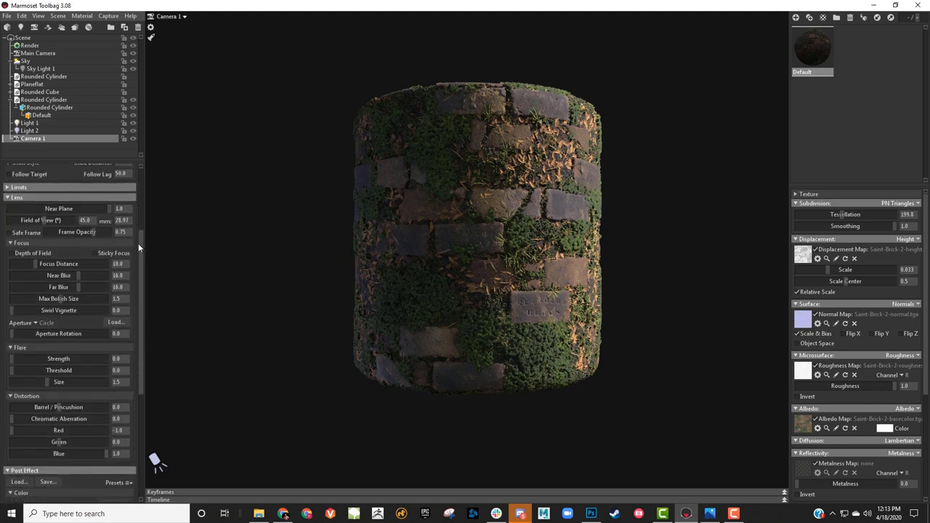
Try a narrow field of view of 18.45 degrees on Camera 1 and pull back from the cylinder
mouse_move(44, 220)
left_mouse_down()
mouse_move(55, 222)
mouse_move(35, 221)
left_mouse_up()
right_click_drag(496, 269, 104, 132, "alt")
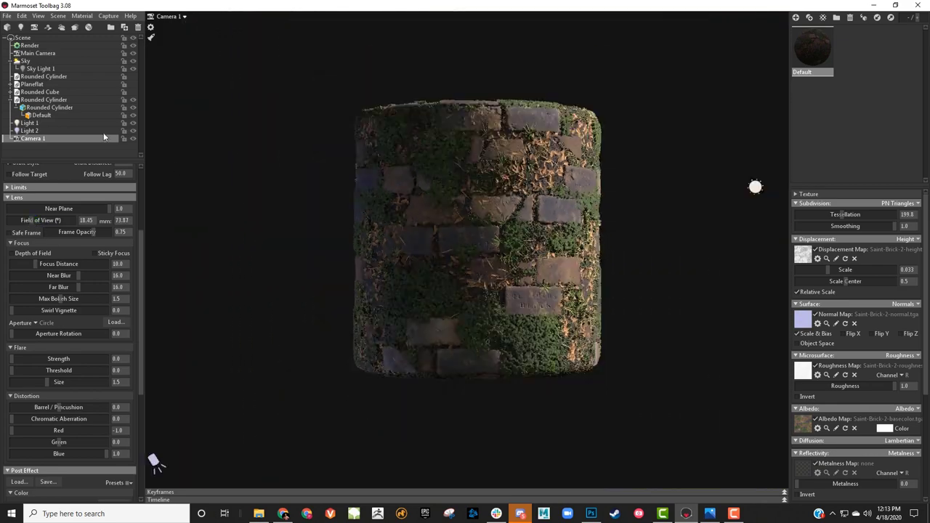
right_click_drag(387, 238, 395, 242, "alt")
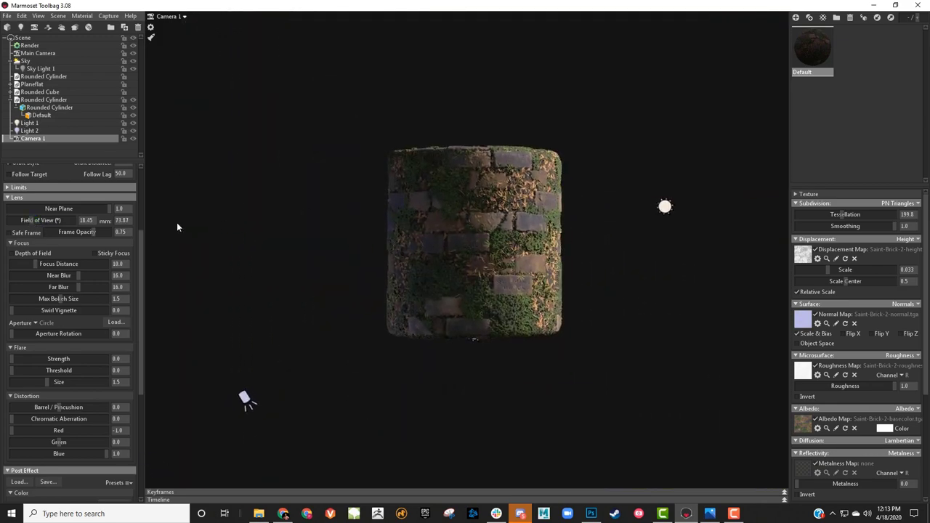
Set Camera 1's field of view to 45 degrees and frame the cylinder close up again
left_click_drag(41, 218, 54, 220)
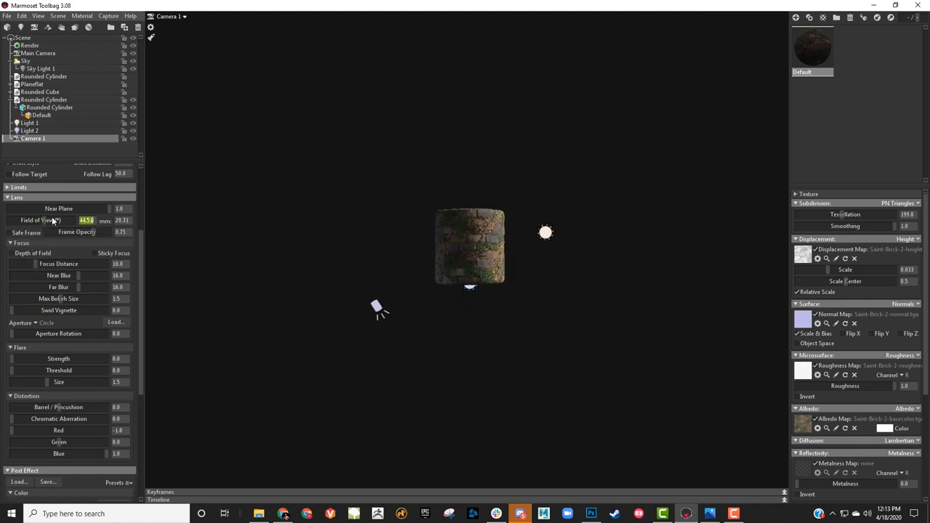
type("45")
key("Return")
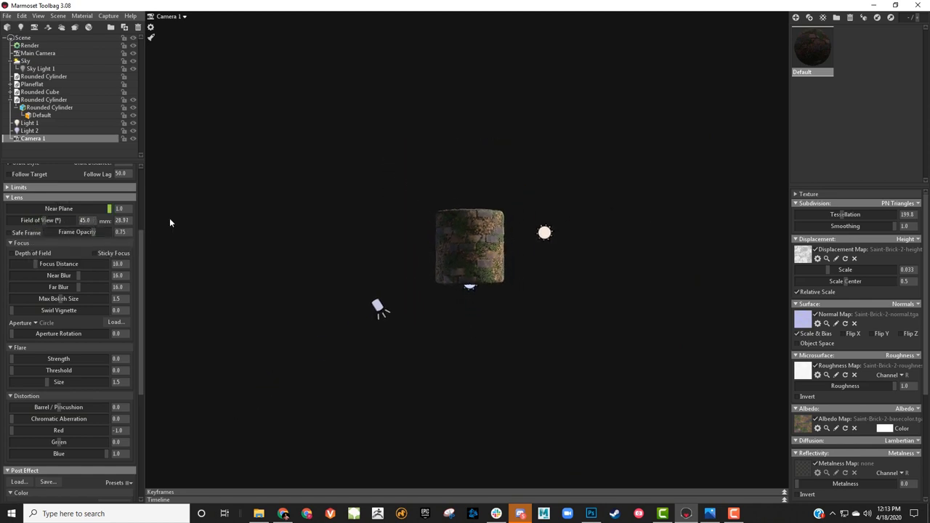
right_click_drag(375, 160, 654, 281)
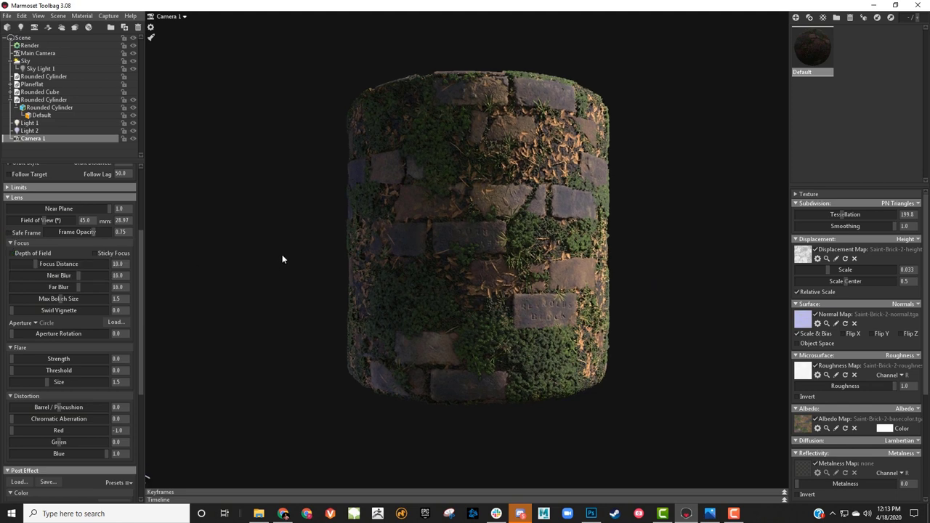
Enable Camera 1's depth of field with focus distance 193, near blur 0.119 and far blur 13.43
left_click(12, 253)
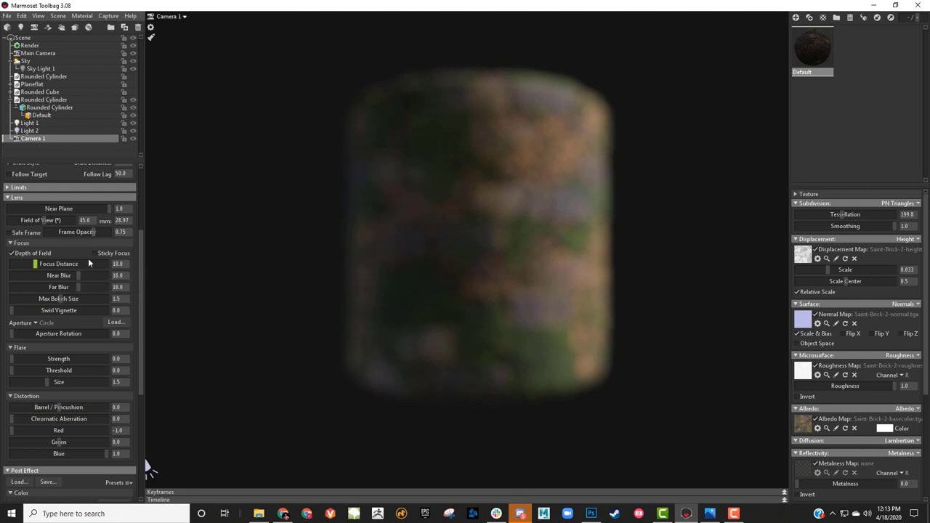
left_click_drag(34, 265, 74, 293)
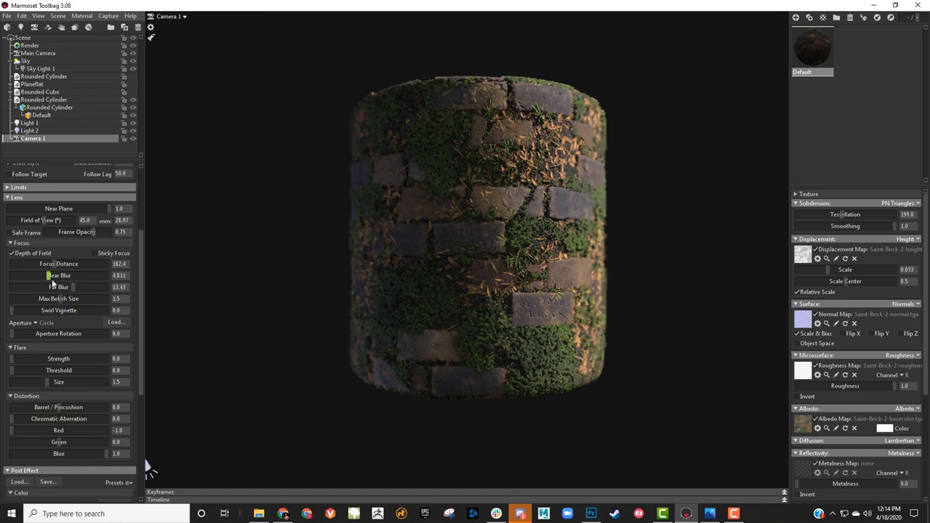
mouse_move(49, 277)
left_mouse_down()
mouse_move(1, 277)
mouse_move(20, 281)
mouse_move(54, 265)
left_mouse_up()
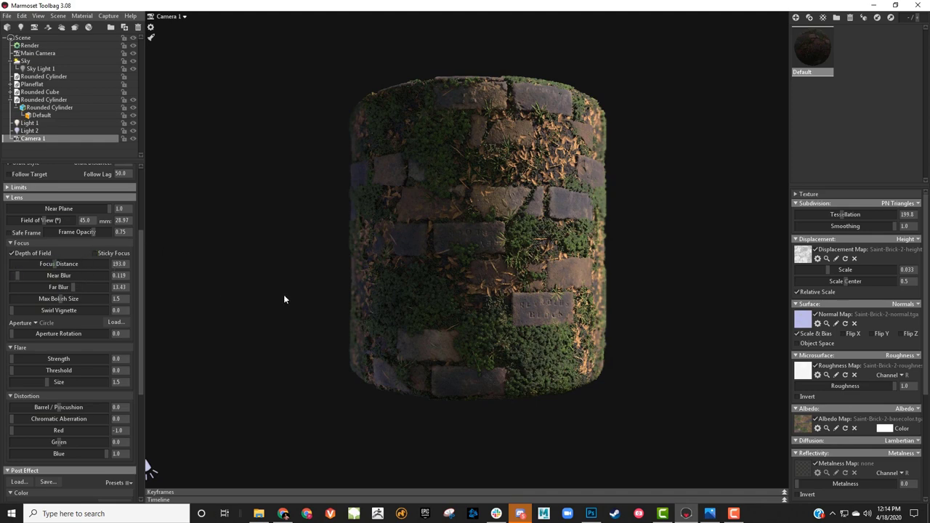
Frame the cylinder closer from a low angle, then set the brick material's tessellation to 377.8 and displacement scale to 0.026
left_click_drag(407, 265, 475, 237)
scroll(476, 237, "up", 3)
middle_click_drag(476, 237, 466, 268)
mouse_move(466, 267)
left_mouse_down()
mouse_move(452, 233)
mouse_move(463, 254)
mouse_move(494, 268)
mouse_move(471, 275)
mouse_move(480, 277)
left_mouse_up()
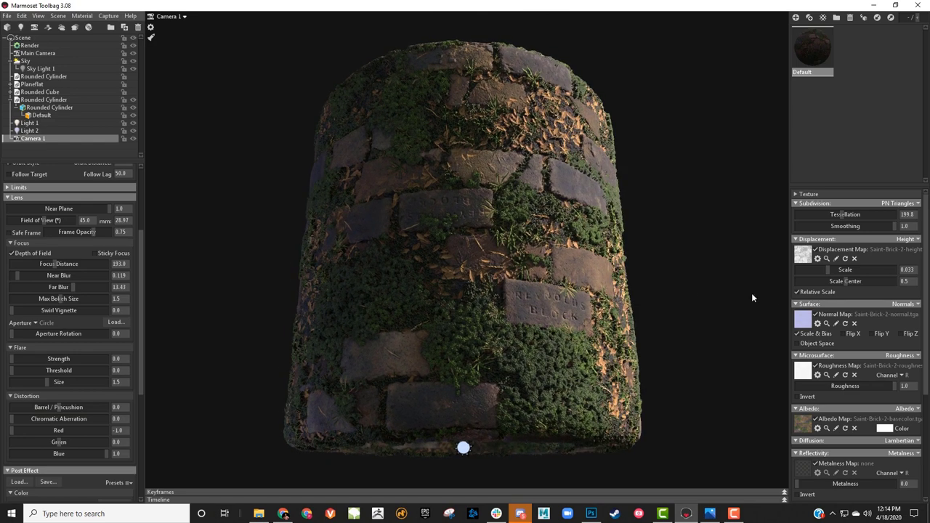
left_click_drag(845, 215, 849, 215)
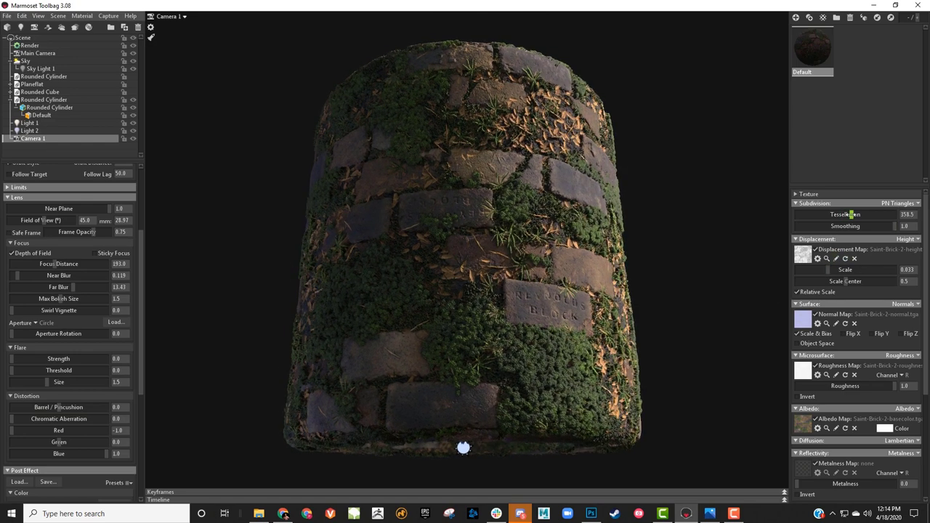
left_click_drag(836, 272, 828, 271)
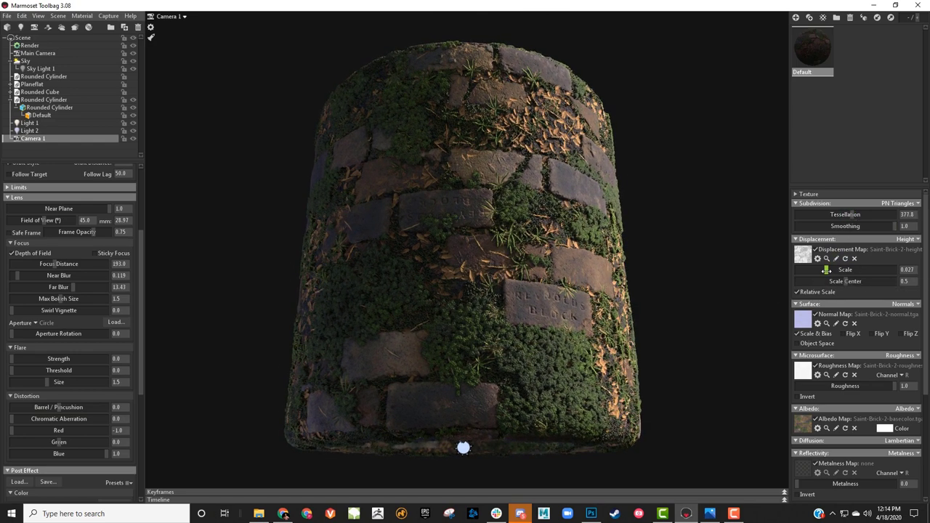
mouse_move(675, 267)
left_mouse_down()
mouse_move(647, 261)
mouse_move(683, 263)
left_mouse_up()
Refine the depth of field to near blur 0.367, far blur 15.4 and focus distance 128.1
mouse_move(16, 275)
left_mouse_down()
mouse_move(44, 275)
mouse_move(22, 275)
left_mouse_up()
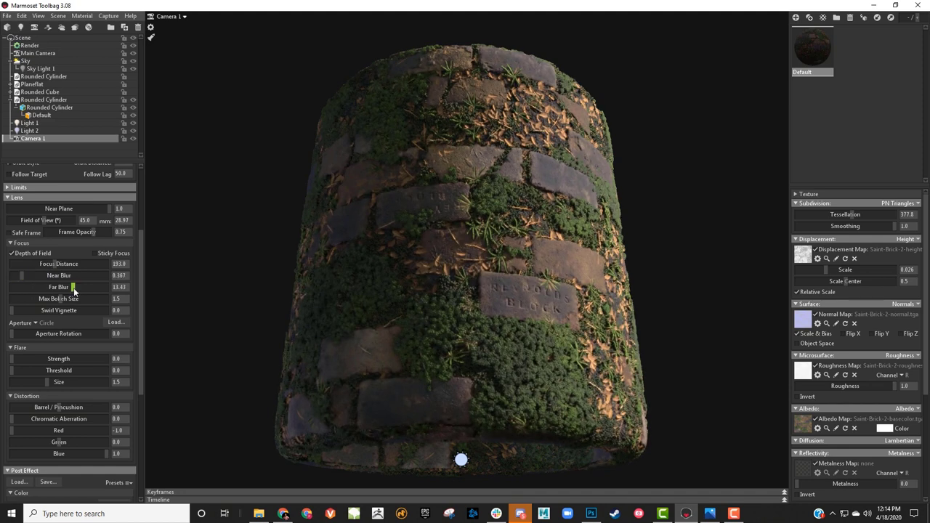
mouse_move(74, 287)
left_mouse_down()
mouse_move(11, 287)
mouse_move(94, 287)
mouse_move(66, 296)
left_mouse_up()
left_click_drag(51, 264, 48, 264)
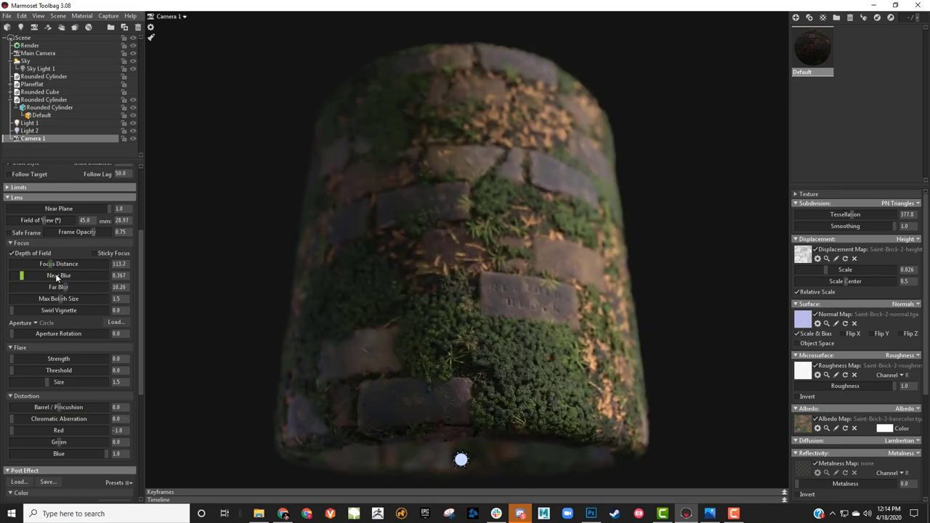
left_click_drag(59, 287, 49, 264)
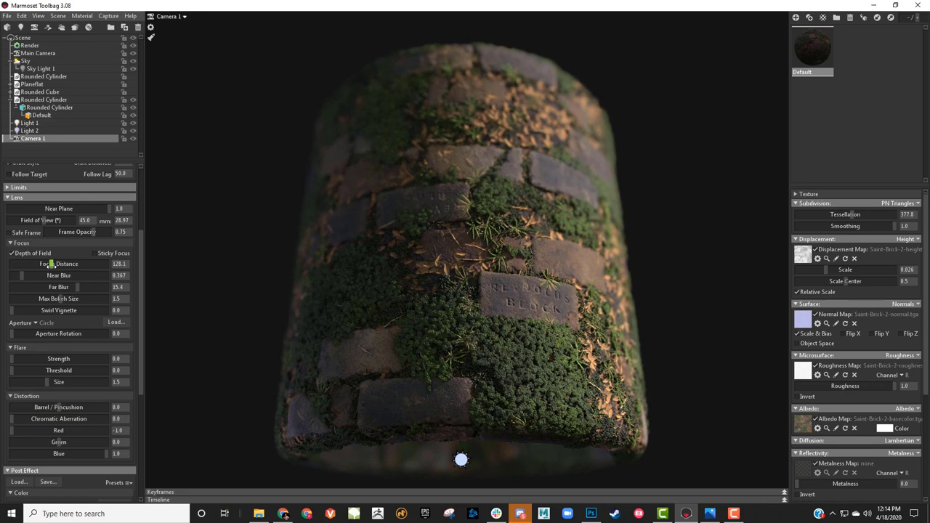
Orbit and zoom around the cylinder to examine how the depth of field blur changes with camera distance
left_click_drag(264, 233, 441, 302)
right_click_drag(440, 302, 430, 249)
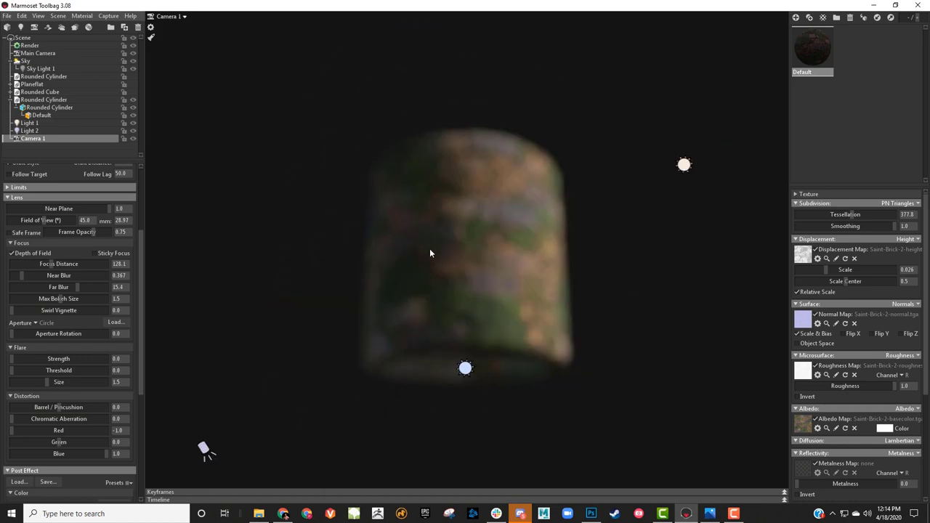
left_click_drag(430, 249, 445, 287)
right_click_drag(445, 287, 475, 312)
left_click_drag(475, 318, 396, 270)
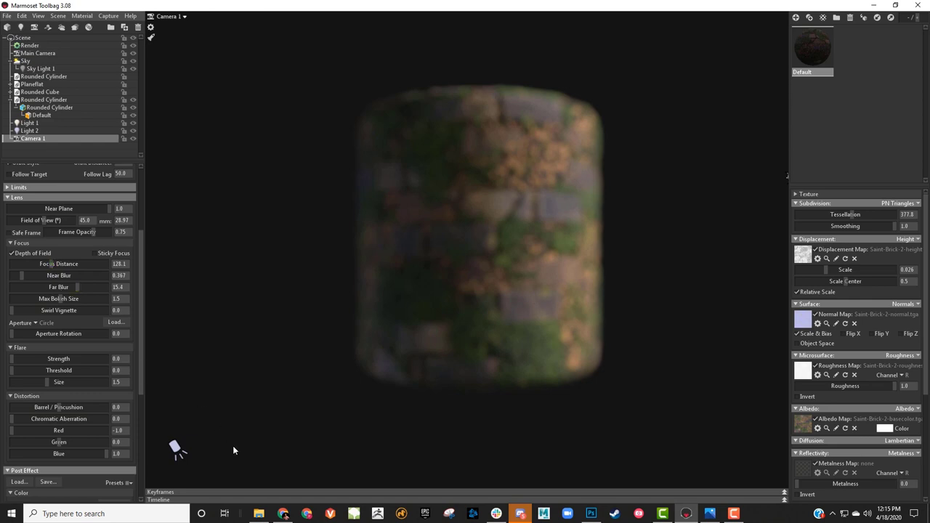
scroll(479, 219, "up", 3)
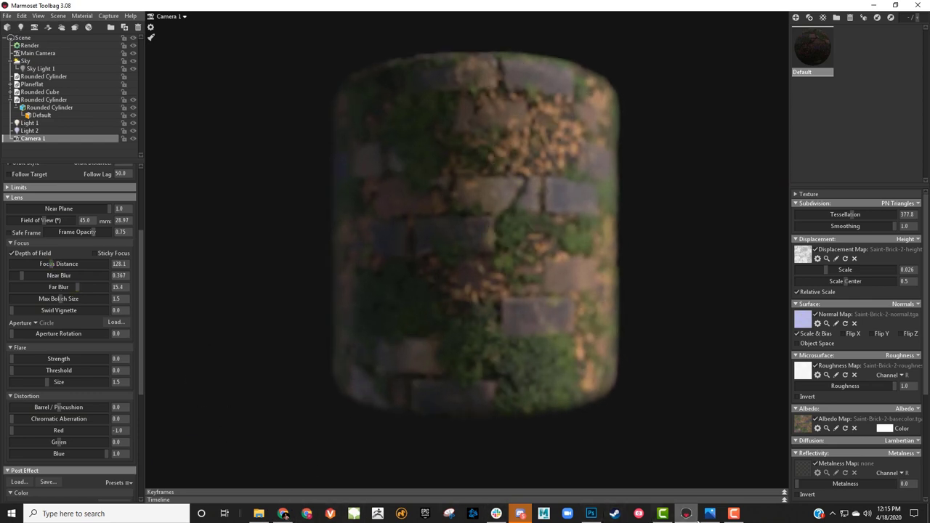
Switch to Photos to view the coffee bean render as a depth of field example
mouse_move(708, 516)
left_click(710, 480)
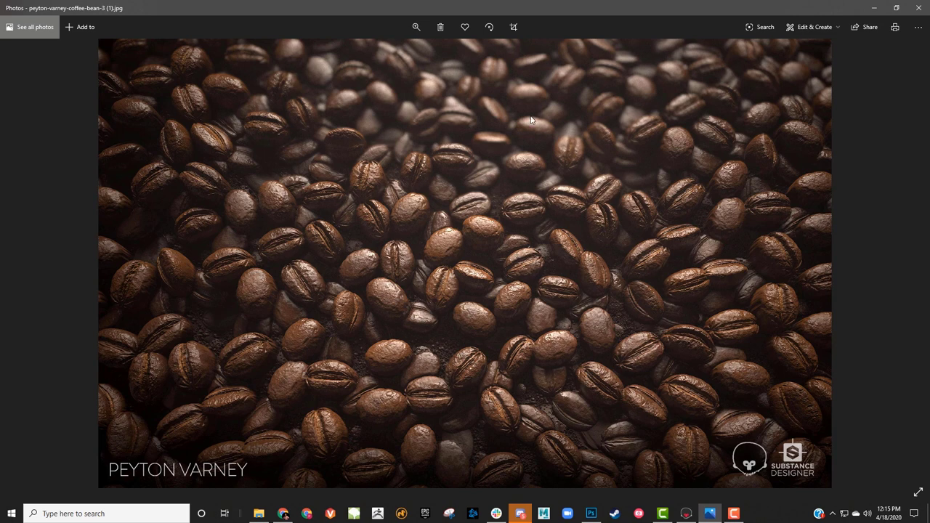
Switch to Marmoset Toolbag, set Camera 1's focus distance to 172.3 and raise the brick material's tessellation to 462.3
left_click(874, 8)
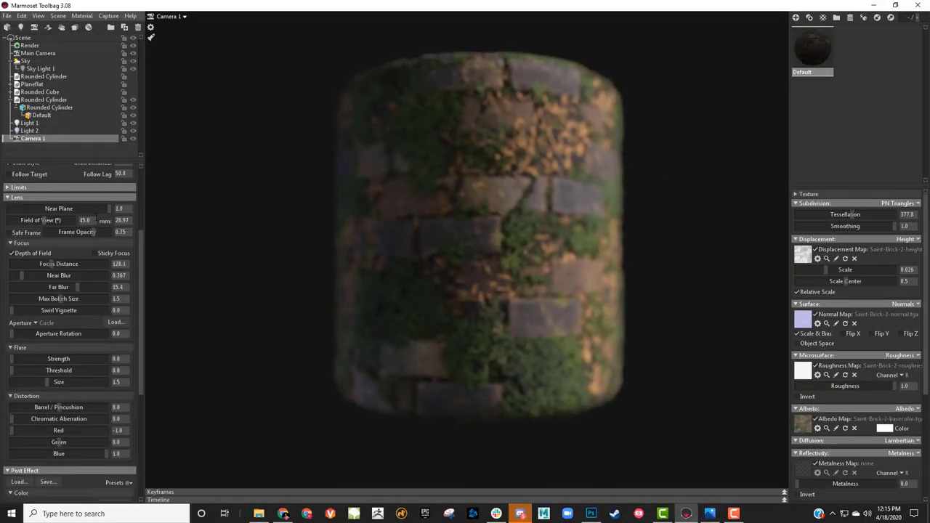
left_click_drag(50, 264, 52, 264)
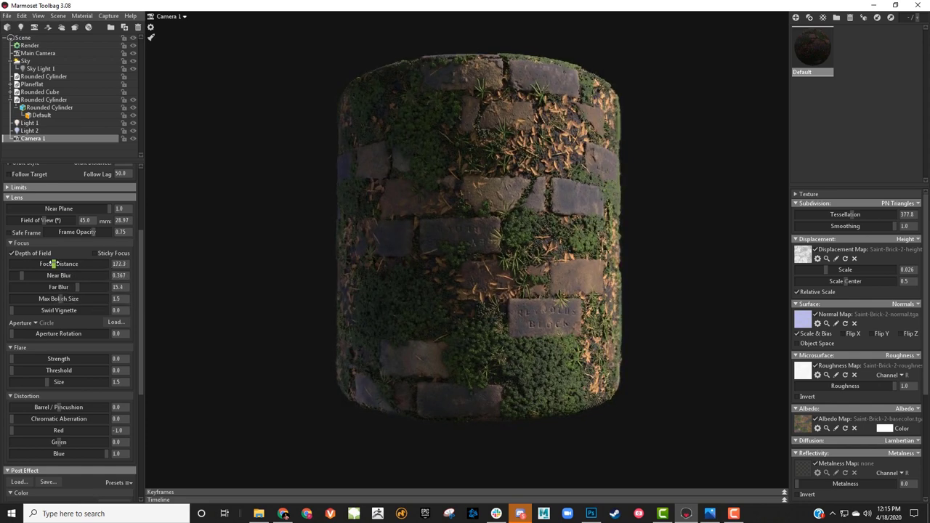
scroll(455, 184, "down", 2)
middle_click_drag(454, 178, 447, 180)
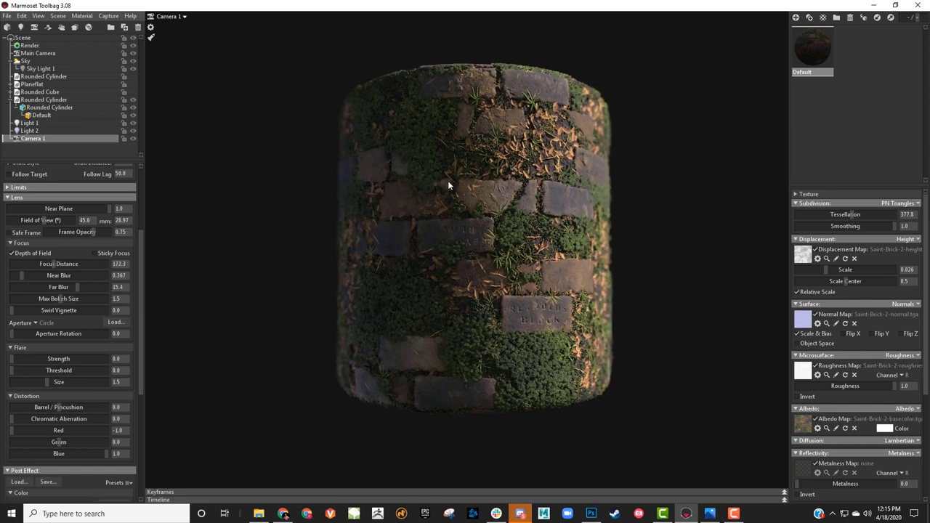
left_click_drag(453, 183, 378, 233)
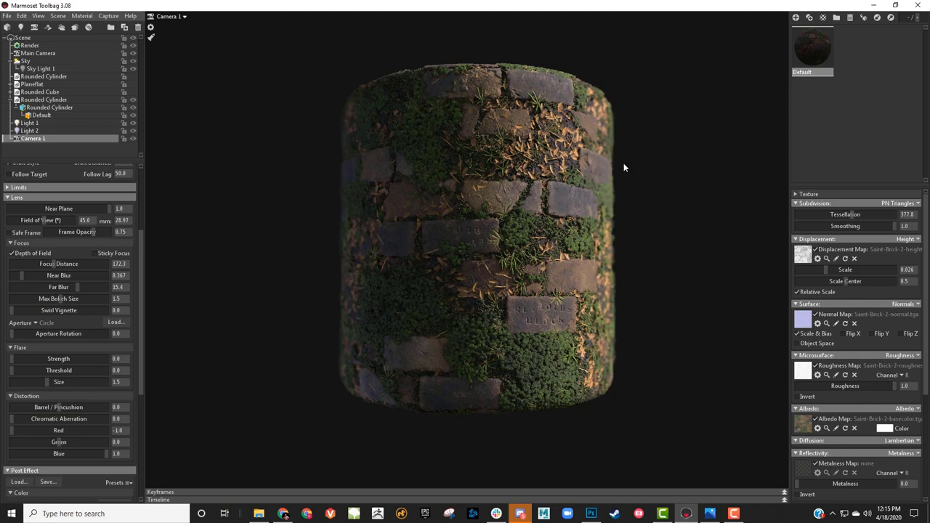
left_click_drag(851, 214, 856, 215)
Try a higher contrast of 1.013 in Camera 1's post effect color settings and undo it
left_click_drag(140, 298, 143, 400)
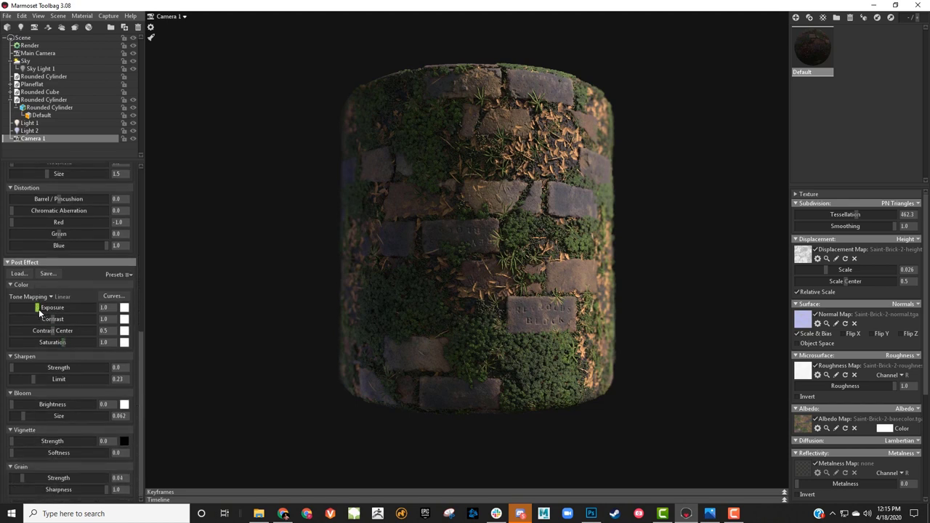
left_click_drag(140, 346, 141, 298)
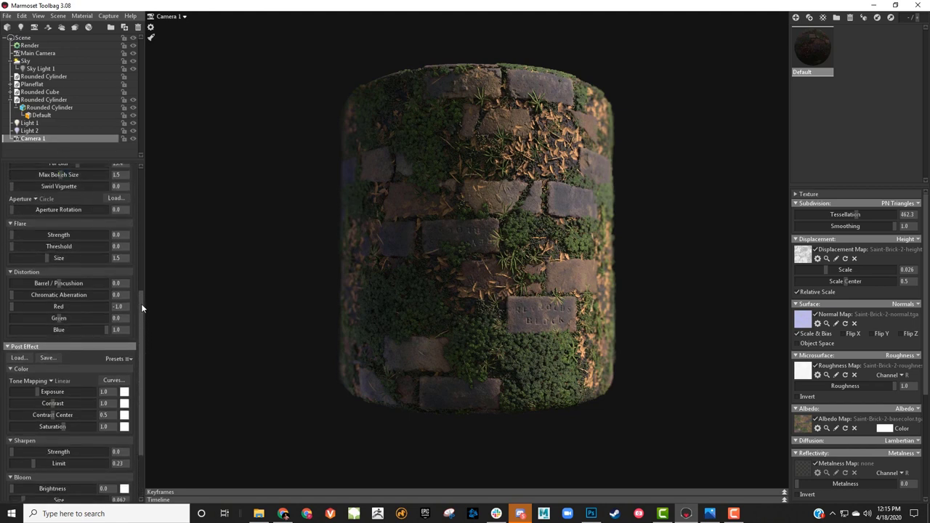
left_click_drag(141, 303, 136, 356)
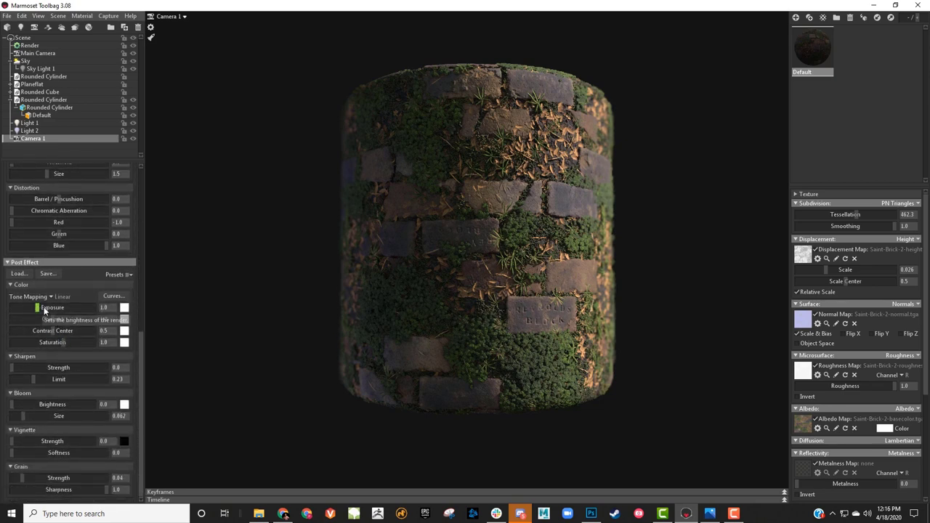
left_click_drag(52, 320, 63, 319)
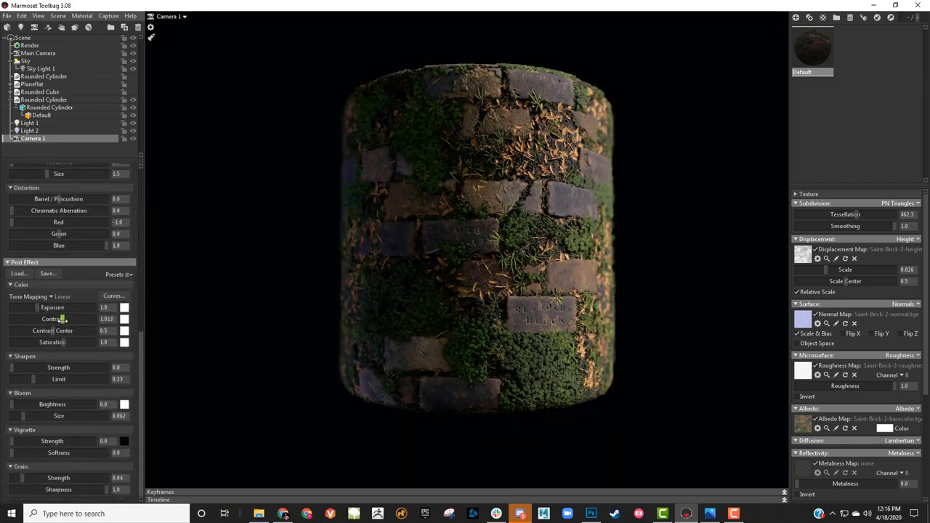
key("ctrl+z")
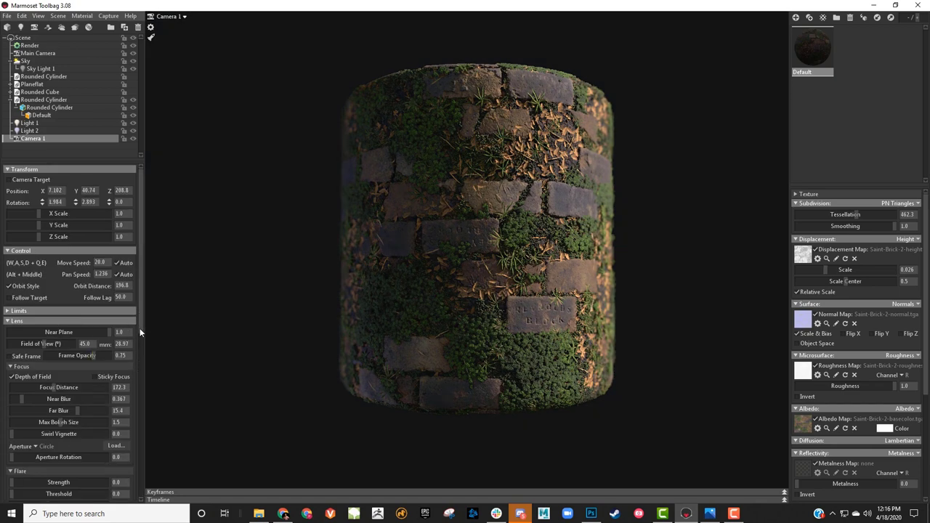
Try raising Camera 1's post effect saturation to 1.372 and undo the change
left_click_drag(140, 333, 140, 484)
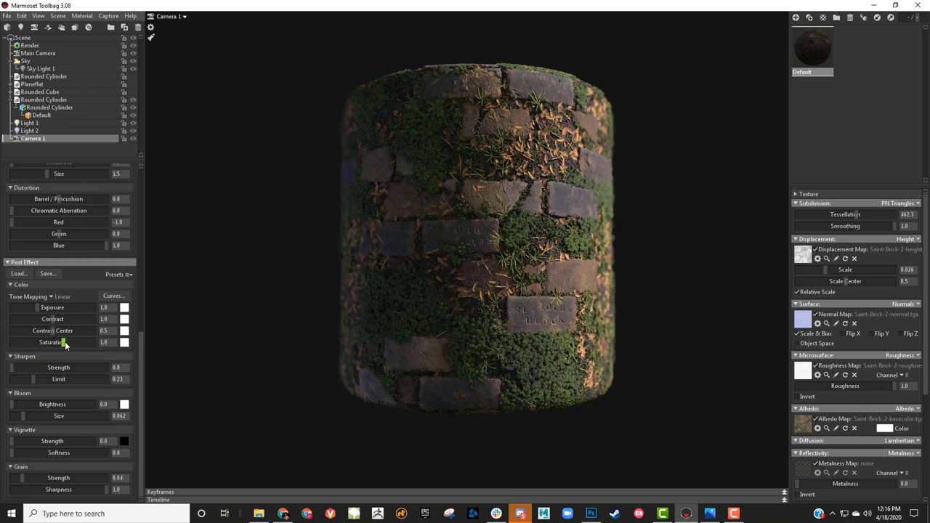
left_click_drag(61, 343, 70, 343)
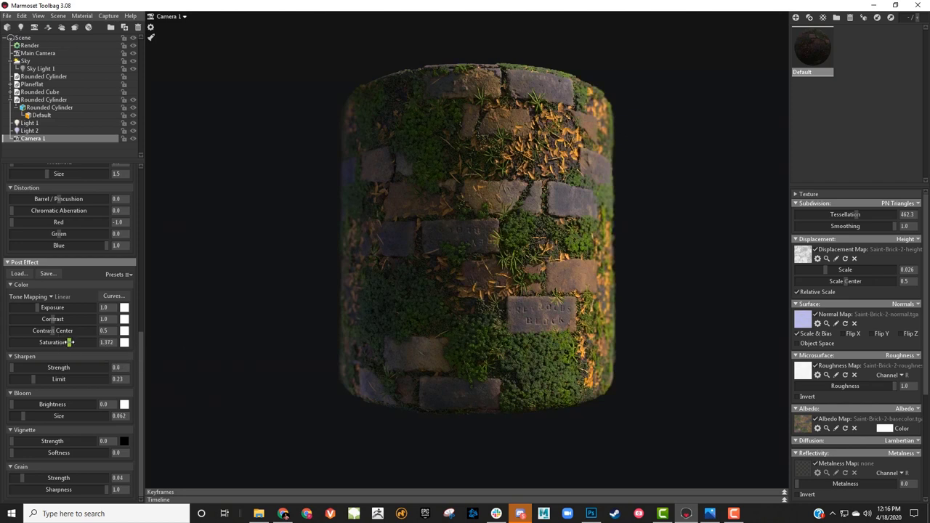
scroll(69, 343, "up", 5)
Try a sharpen strength of 1.537 on Camera 1 and return it to 0
left_click_drag(139, 317, 135, 481)
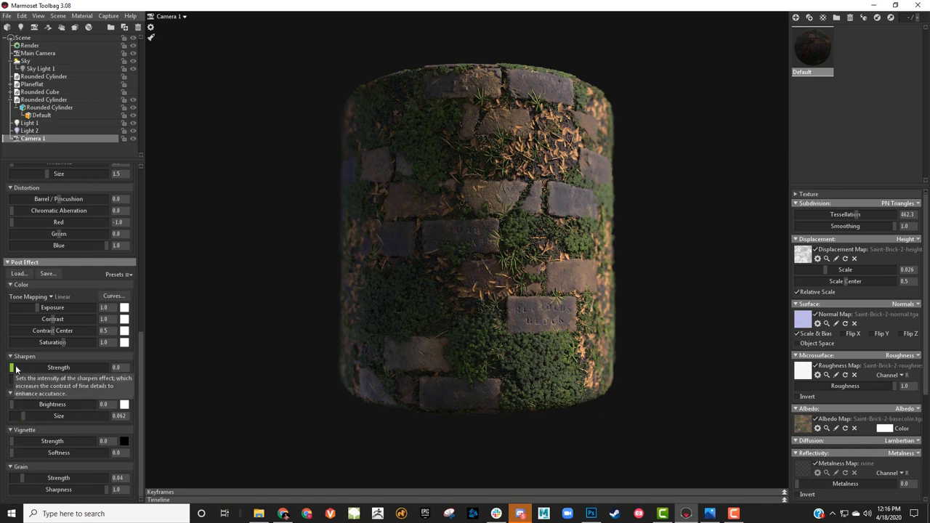
left_click_drag(16, 369, 64, 361)
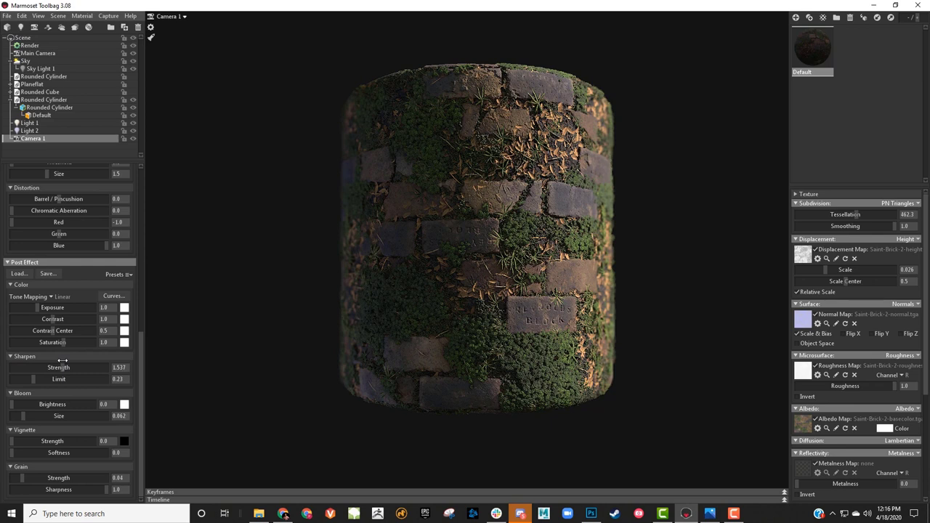
left_click_drag(64, 361, 11, 368)
Try a bloom brightness of 0.294 and a vignette strength of 2.0, returning each to 0
mouse_move(19, 405)
left_mouse_down()
mouse_move(69, 404)
mouse_move(11, 405)
left_mouse_up()
left_click_drag(20, 405, 52, 406)
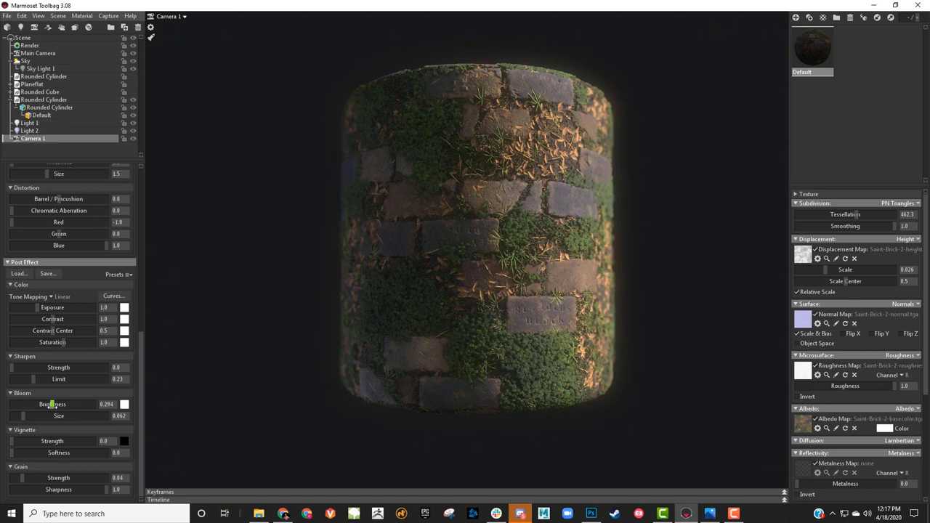
left_click_drag(52, 406, 14, 407)
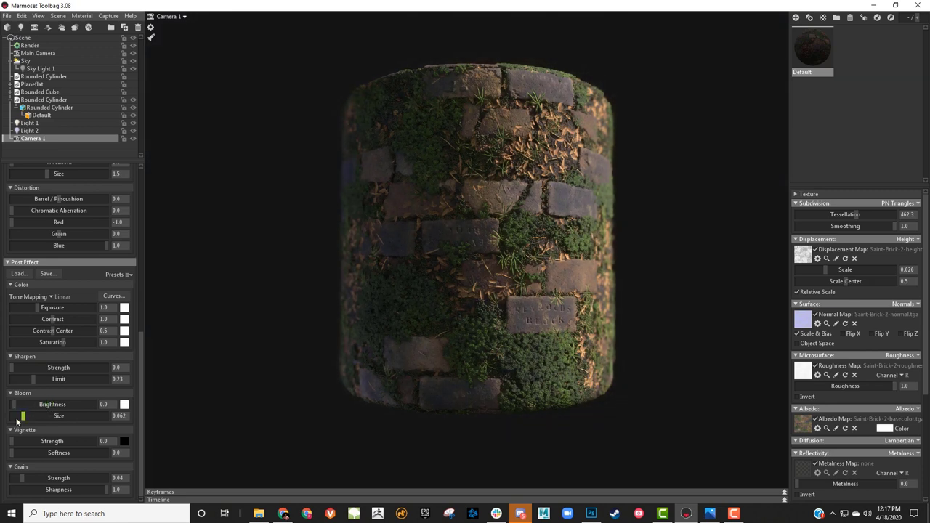
left_click_drag(14, 442, 149, 451)
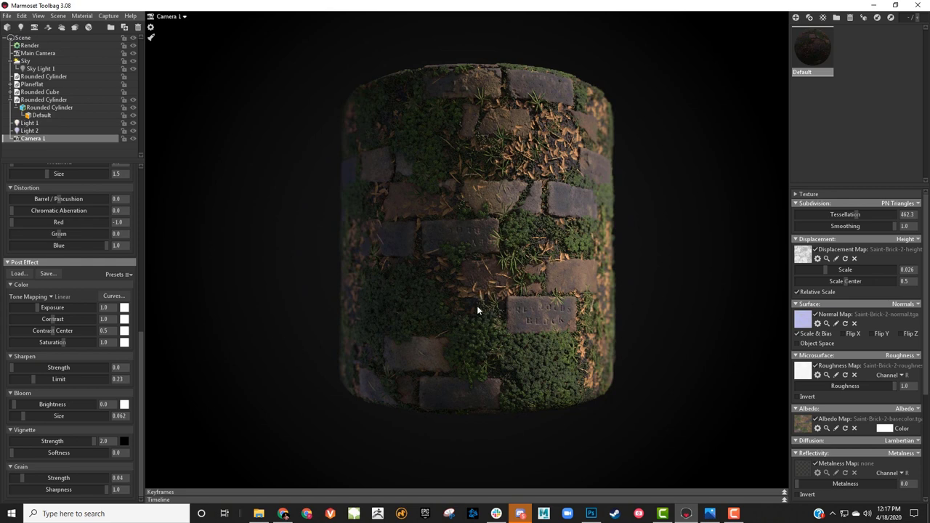
left_click_drag(88, 442, 5, 441)
Test Camera 1's grain strength at 1.0 and reduce it to its minimum
left_click_drag(23, 478, 96, 484)
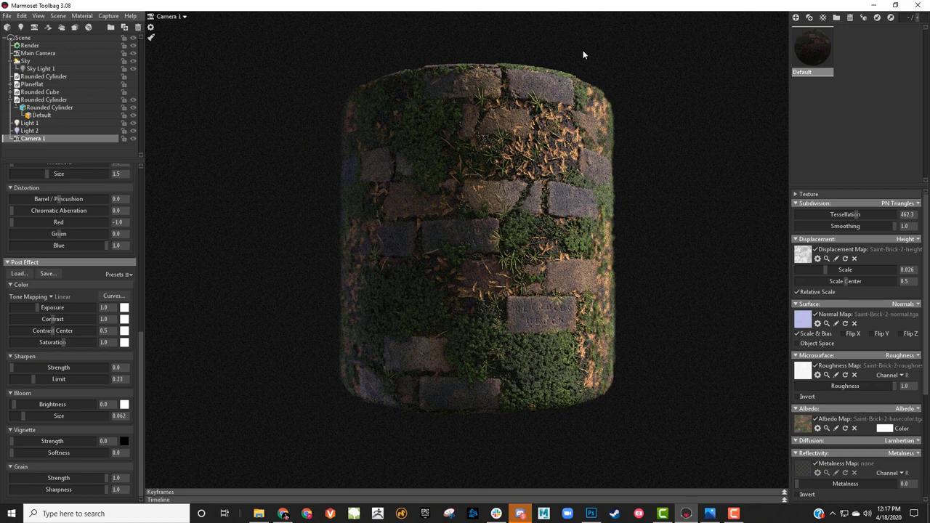
left_click_drag(94, 478, 2, 478)
left_click_drag(141, 357, 141, 215)
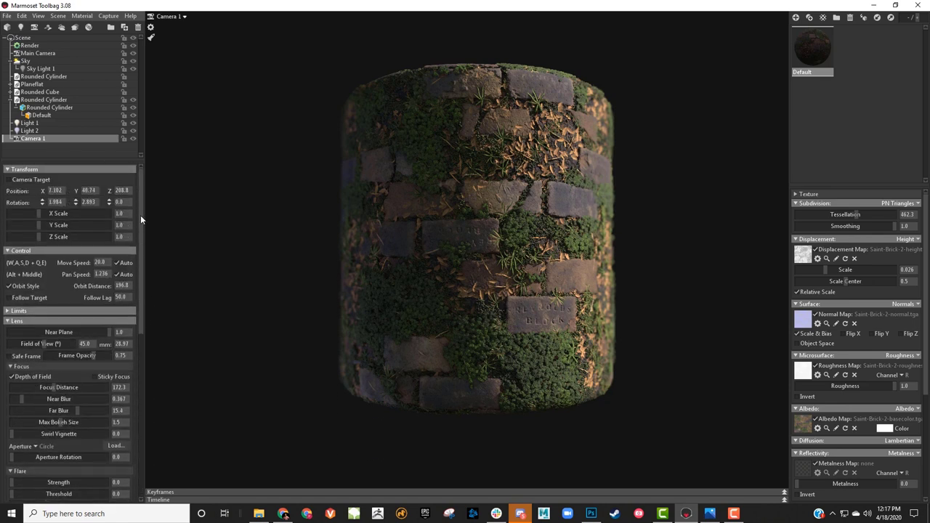
Open the scene's Render settings and show the wireframe overlay while raising the material's tessellation to 473.7, then hide the overlay
left_click(30, 46)
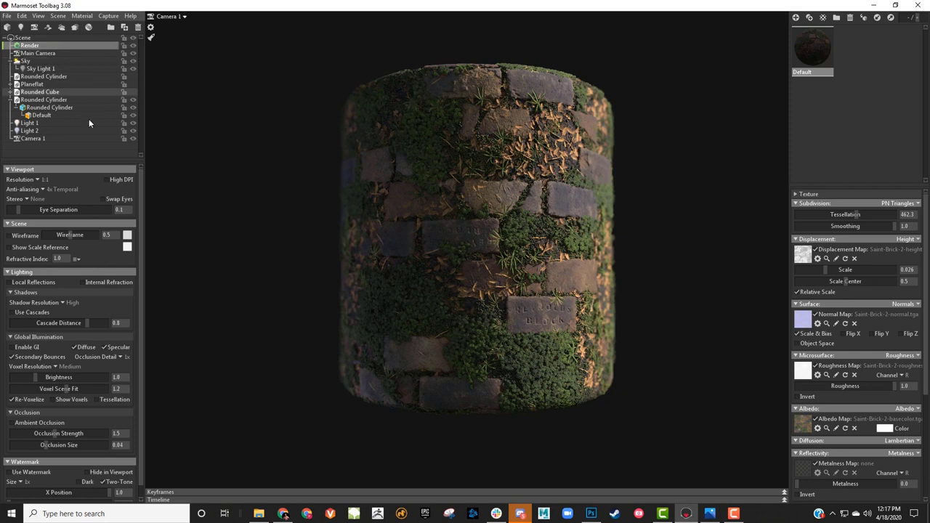
left_click_drag(140, 187, 139, 177)
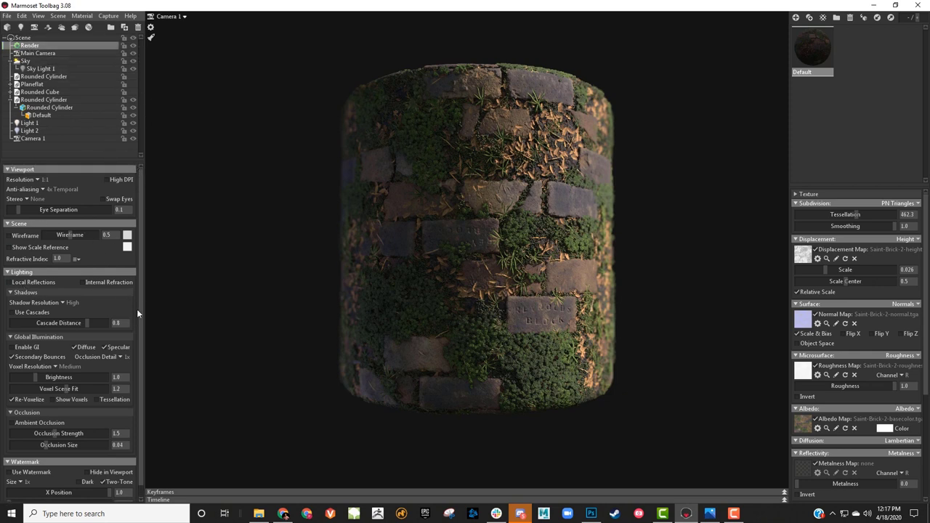
scroll(141, 305, "down", 1)
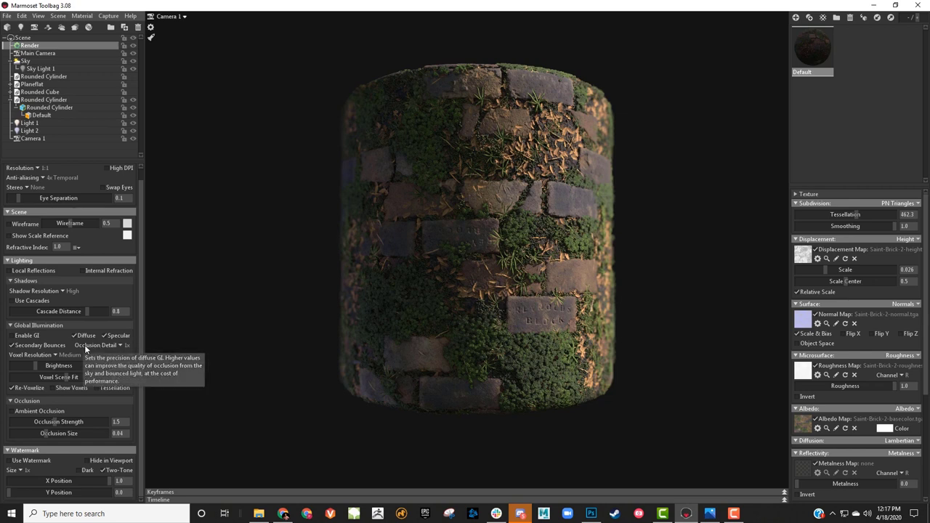
left_click(9, 225)
left_click(9, 225)
left_click(8, 225)
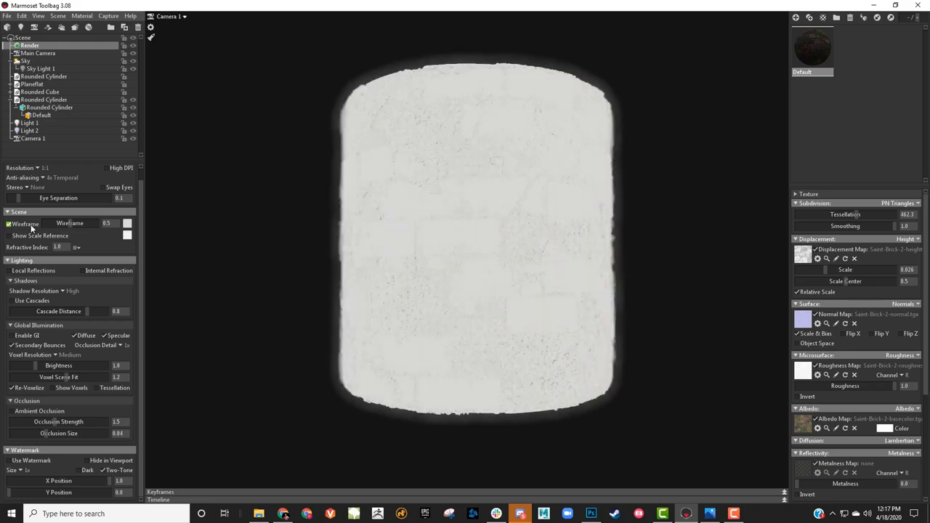
mouse_move(857, 215)
left_mouse_down()
mouse_move(812, 215)
mouse_move(860, 217)
left_mouse_up()
left_click(9, 224)
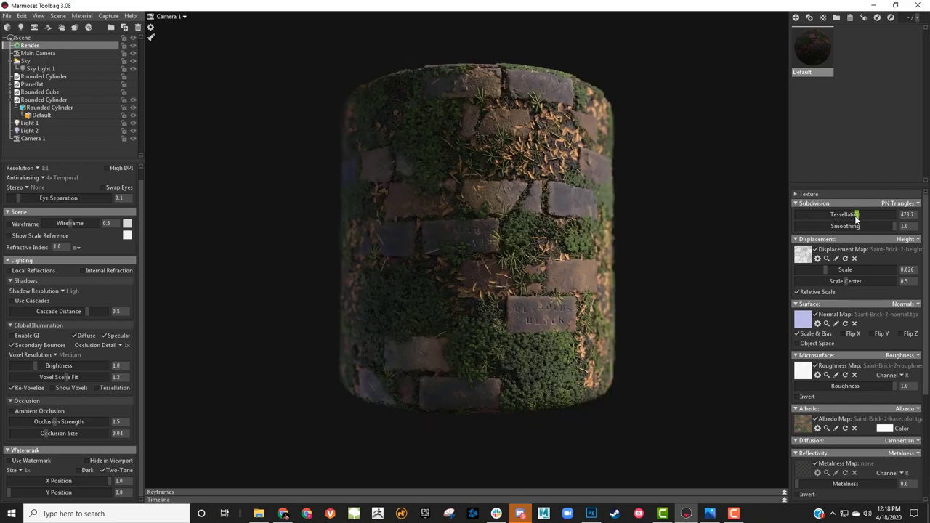
Raise the material's tessellation to 485.2, undoing a trial of 521.0 and a small displacement scale change
left_click_drag(857, 218, 858, 214)
left_click_drag(857, 216, 859, 214)
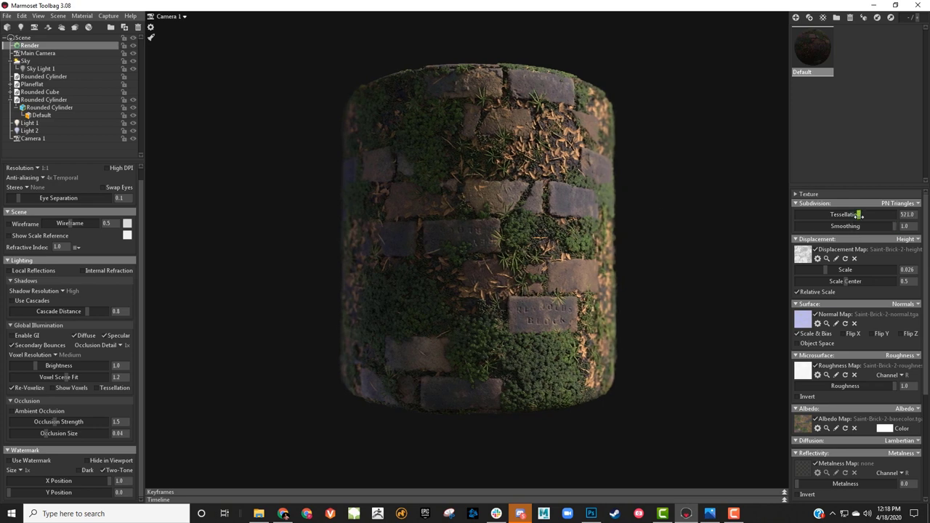
left_click_drag(826, 270, 827, 270)
key("ctrl+z")
key("ctrl+z")
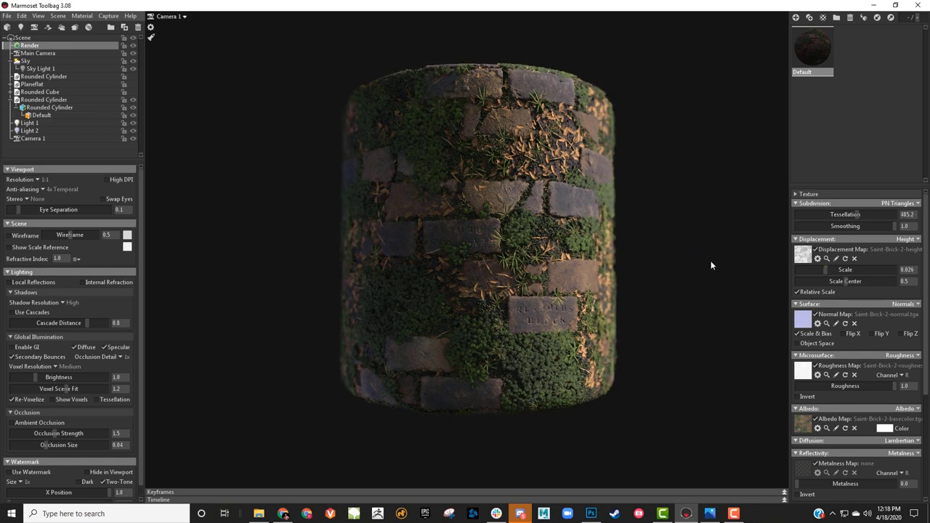
Toggle the scene's scale reference on and off
left_click(14, 250)
left_click(14, 247)
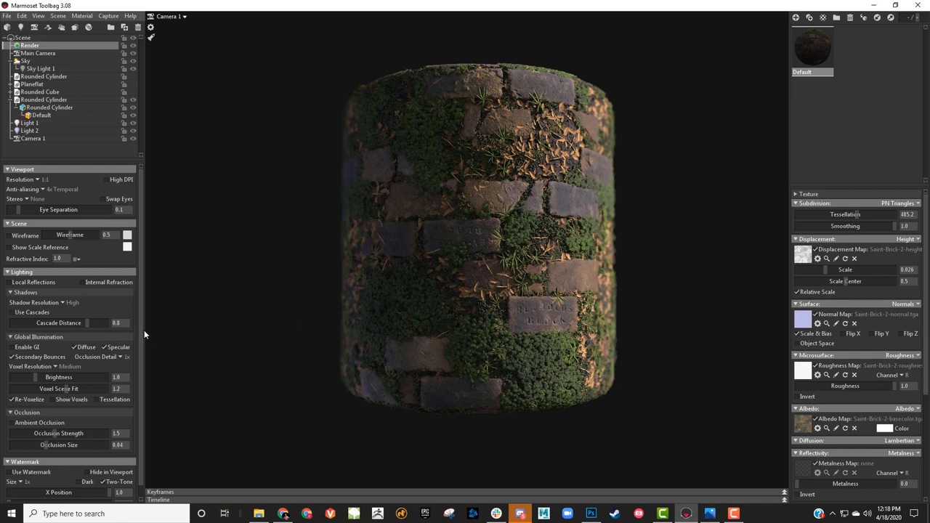
Set the shadow resolution in the Render lighting settings to Ludicrous
scroll(137, 331, "down", 1)
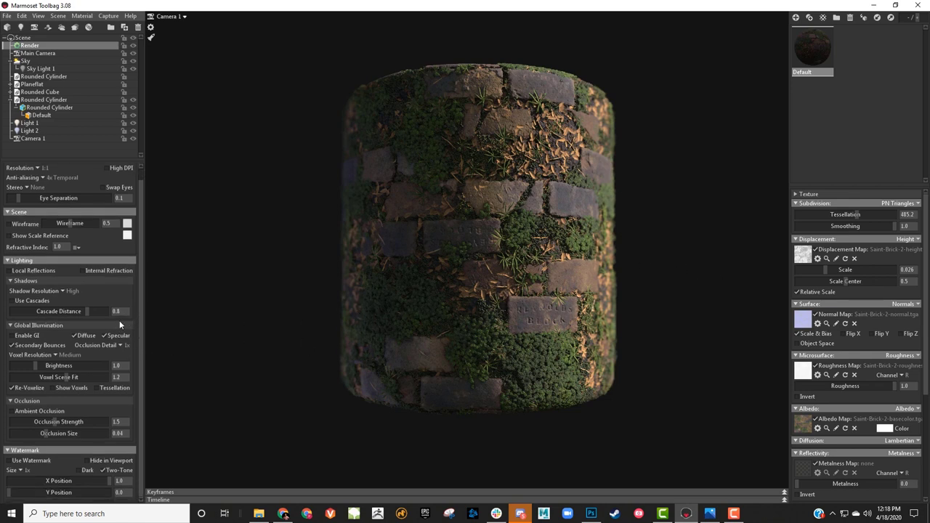
left_click(64, 290)
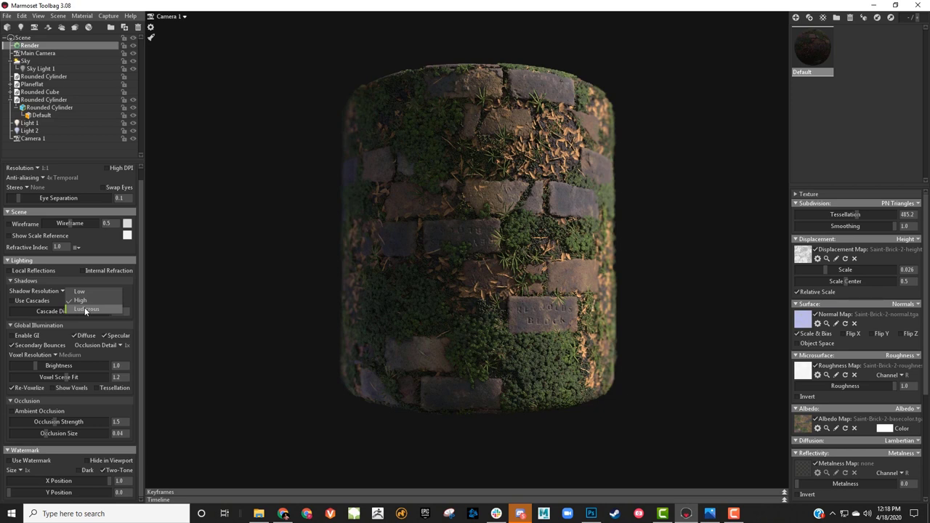
left_click(86, 310)
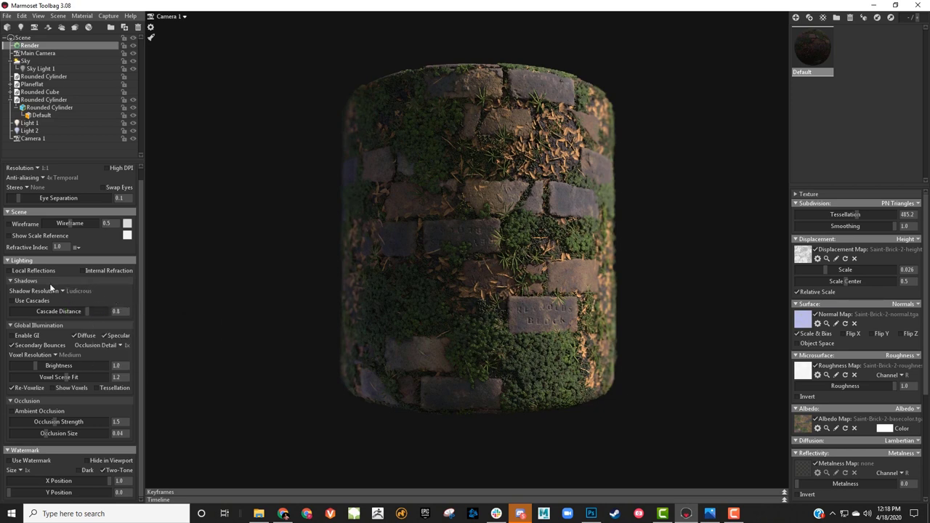
left_click(63, 290)
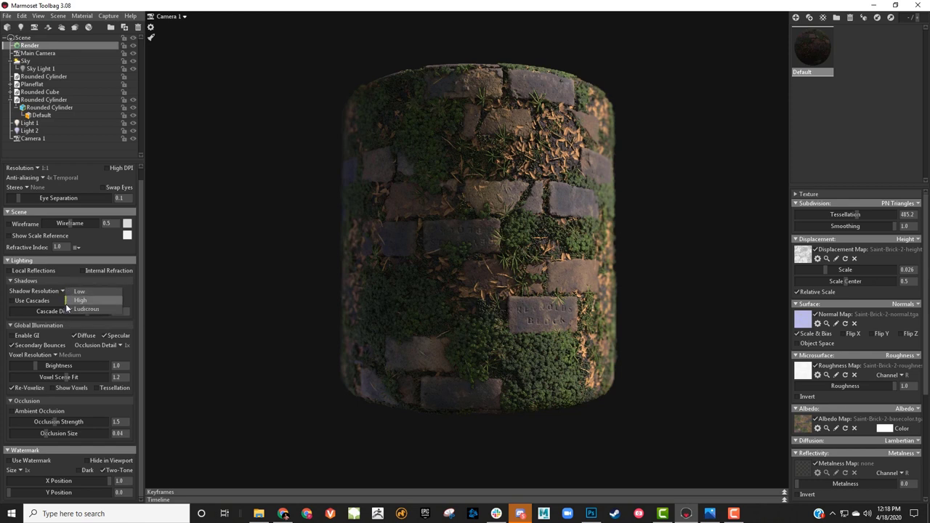
left_click(21, 302)
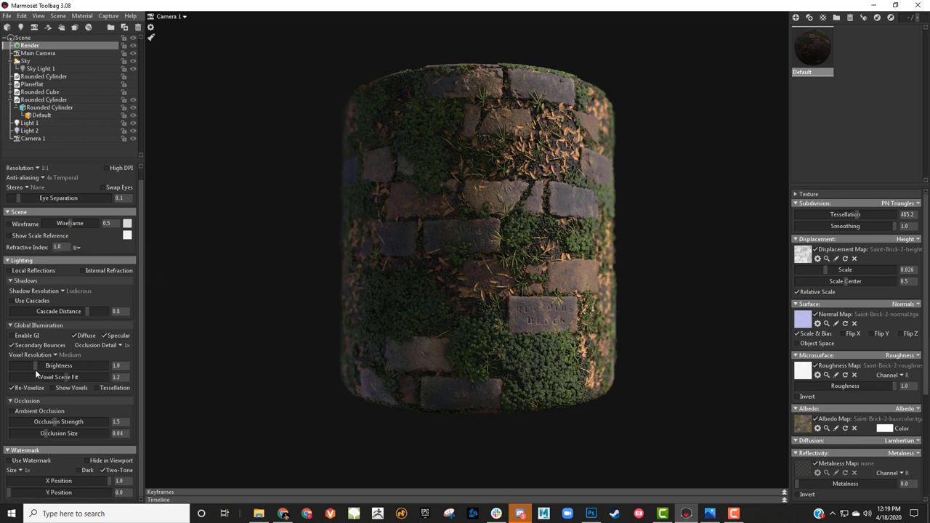
Try ambient occlusion with an occlusion strength of 15.51, undo the strength change and turn the effect off
left_click(22, 412)
left_click_drag(54, 423, 107, 423)
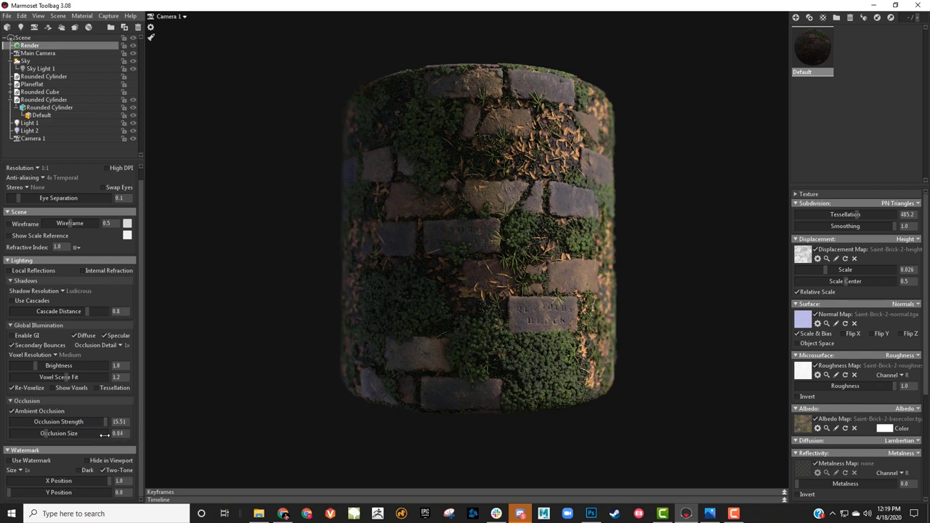
key("ctrl+z")
left_click(12, 423)
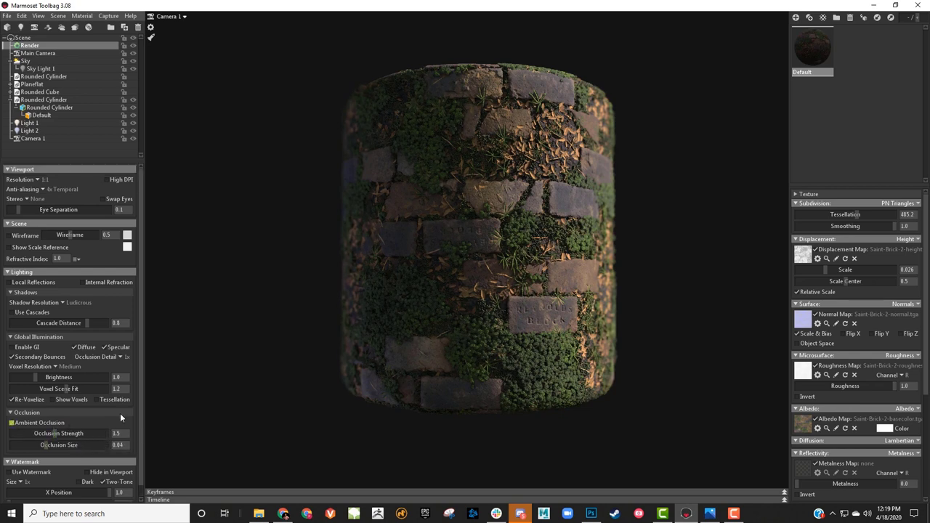
scroll(139, 424, "down", 1)
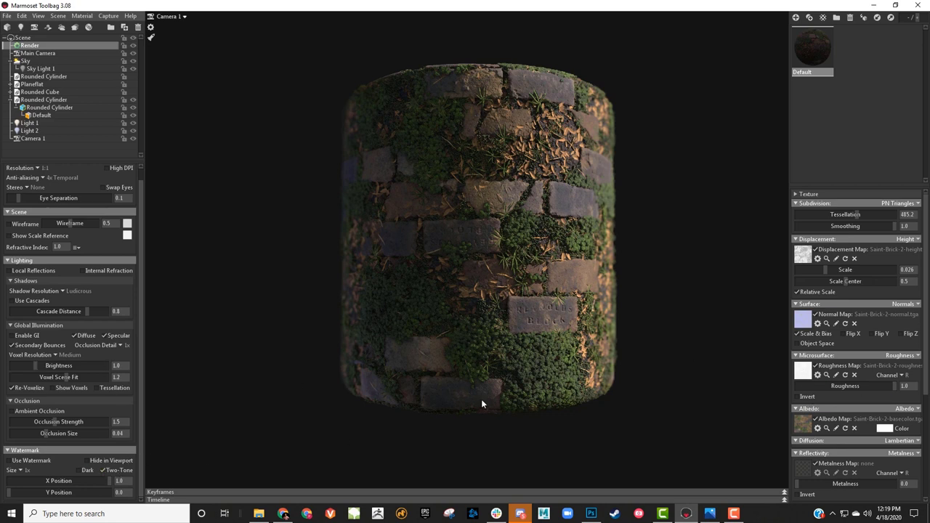
scroll(617, 301, "up", 2)
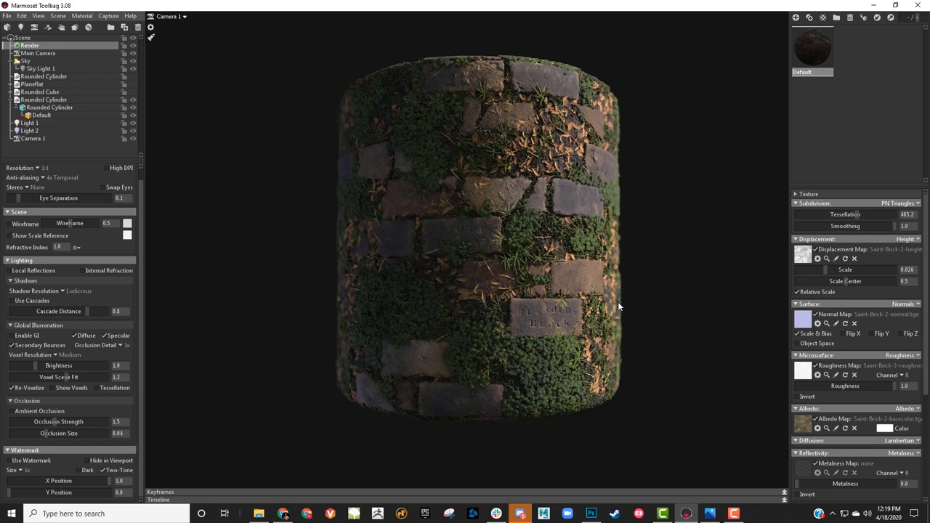
Reveal the Default material's texture settings and try a texture tiling of 2
scroll(618, 301, "down", 1)
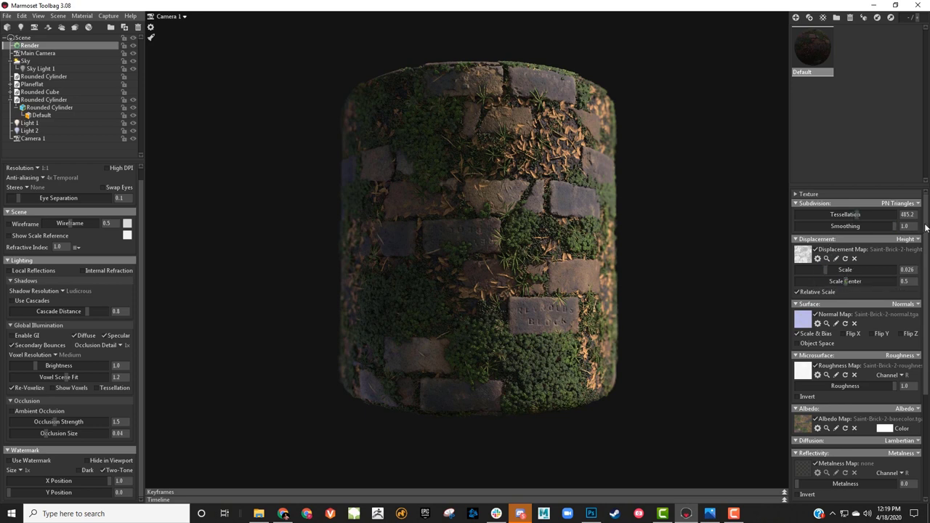
left_click_drag(926, 227, 923, 337)
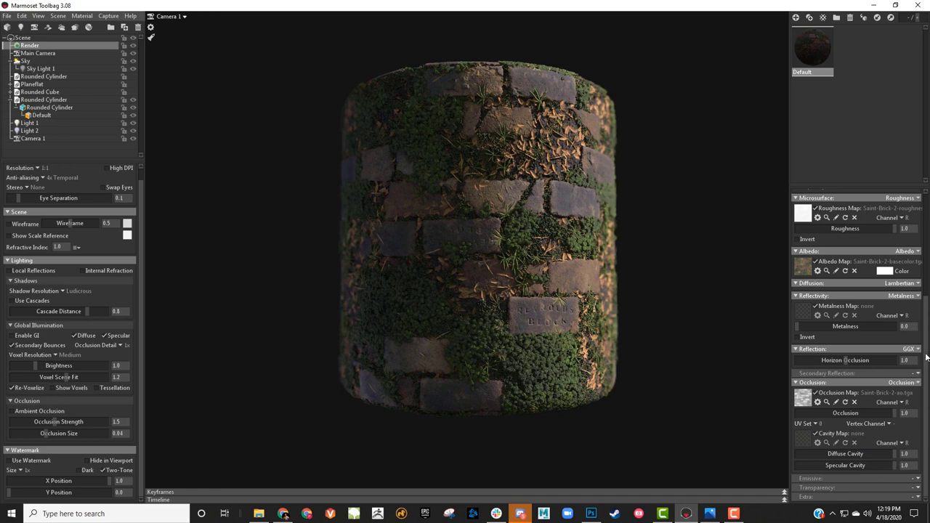
scroll(927, 357, "up", 5)
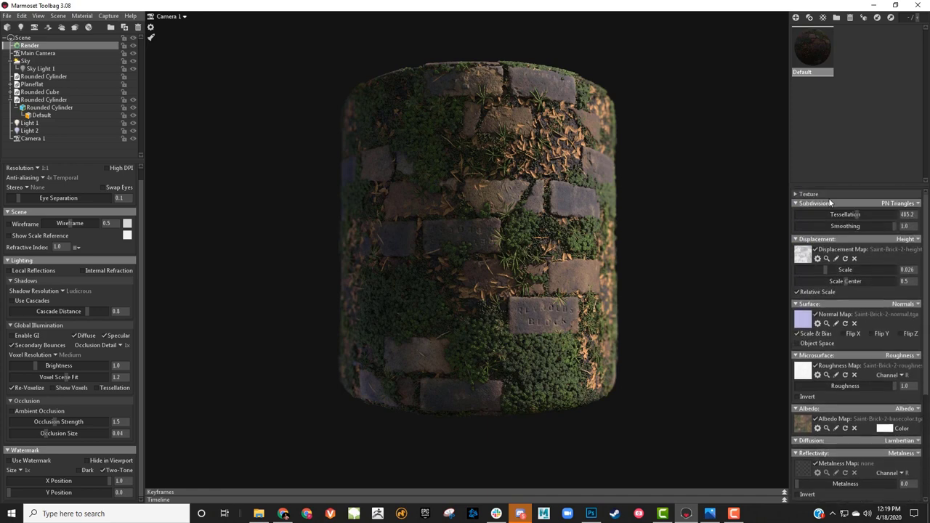
left_click(796, 195)
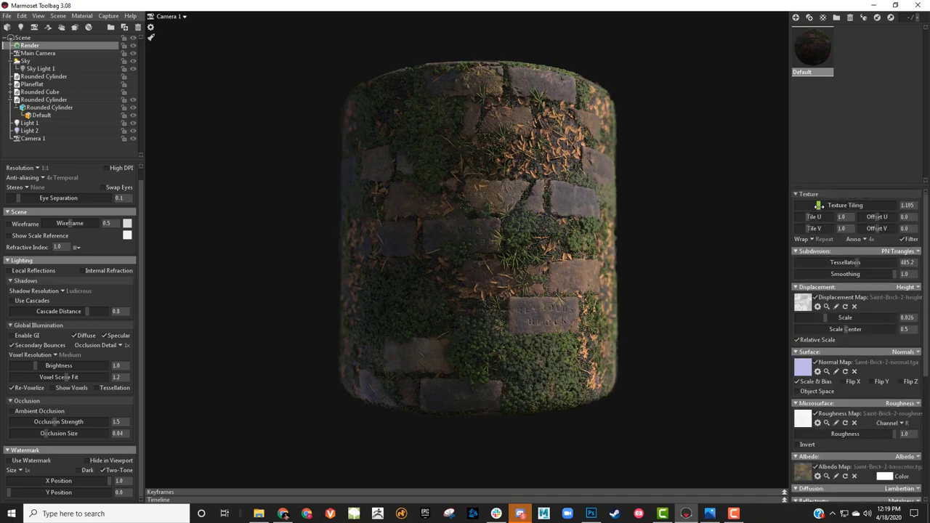
left_click_drag(819, 205, 821, 206)
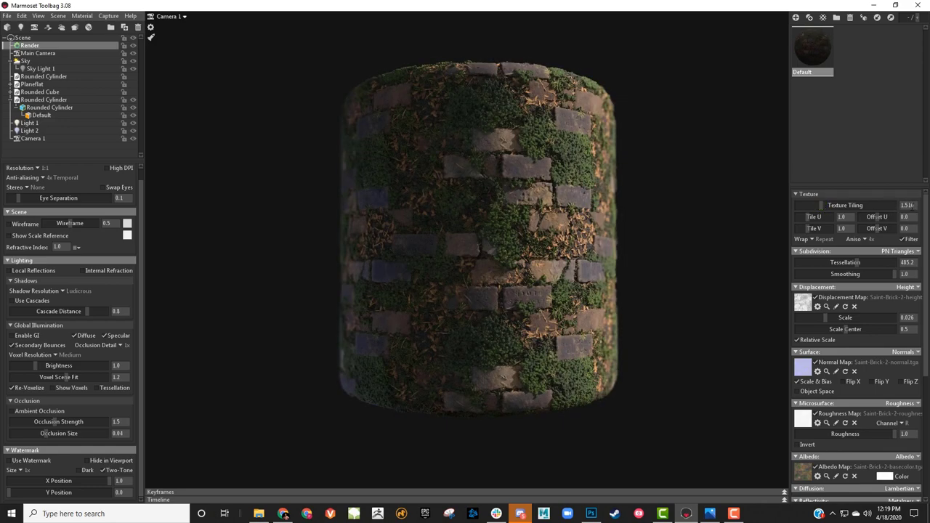
left_click_drag(915, 205, 883, 204)
type("2")
key("Return")
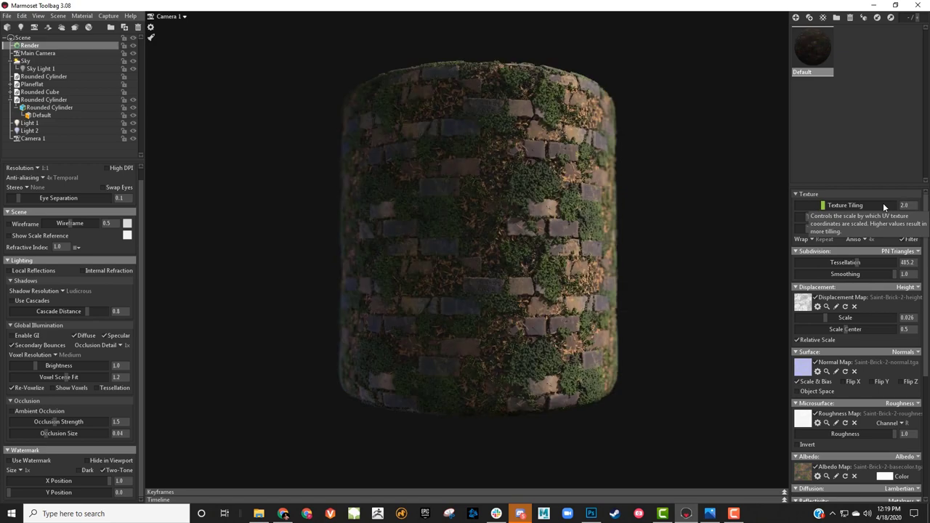
Try a texture tiling of 1.25 and reset the tiling to 1
left_click_drag(911, 205, 872, 207)
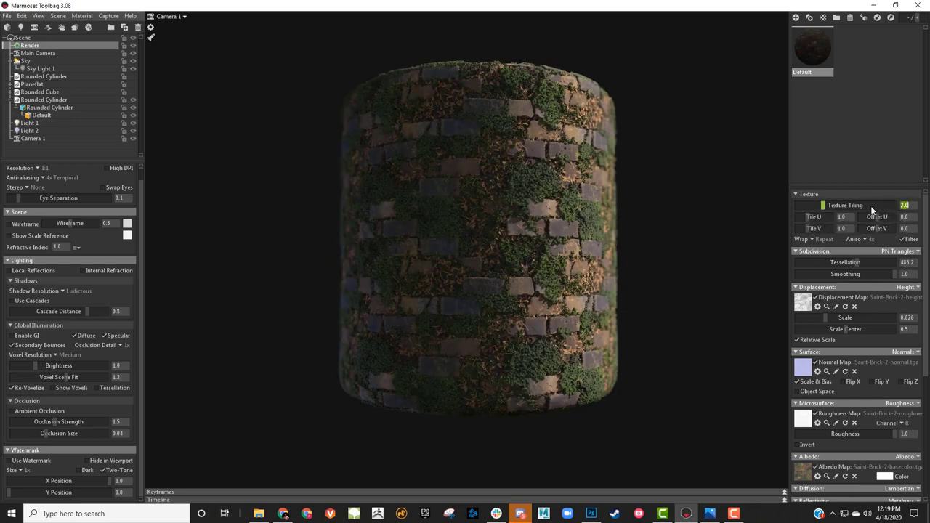
type("1.25")
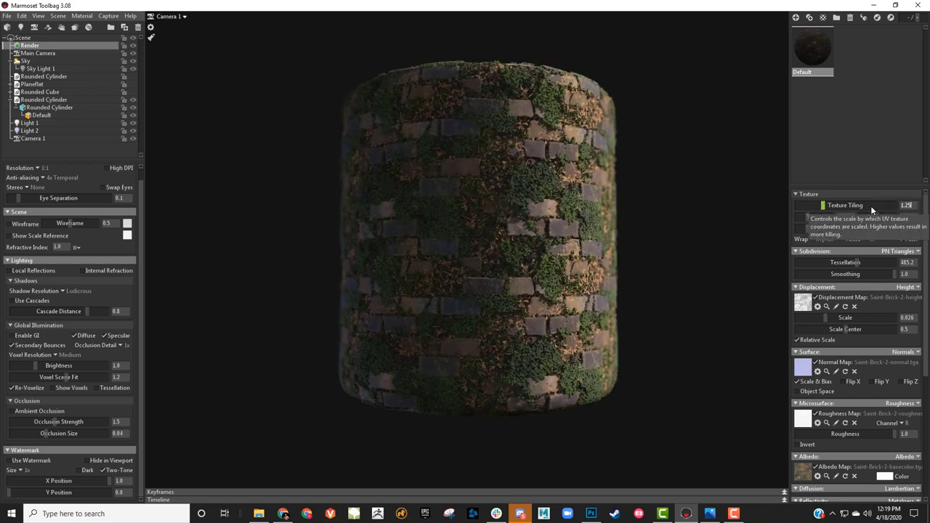
key("Return")
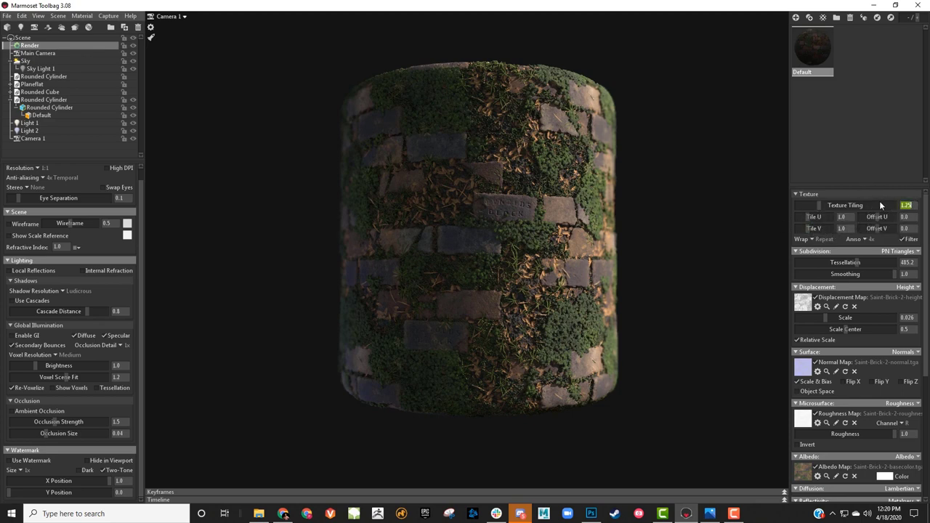
type("1")
key("Return")
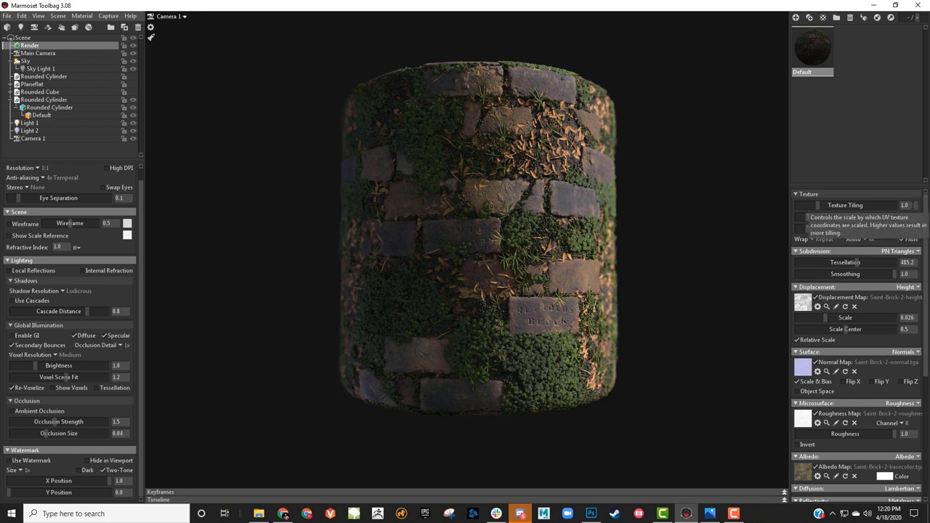
Lock Camera 1 and switch the viewport to Main Camera
left_click(123, 138)
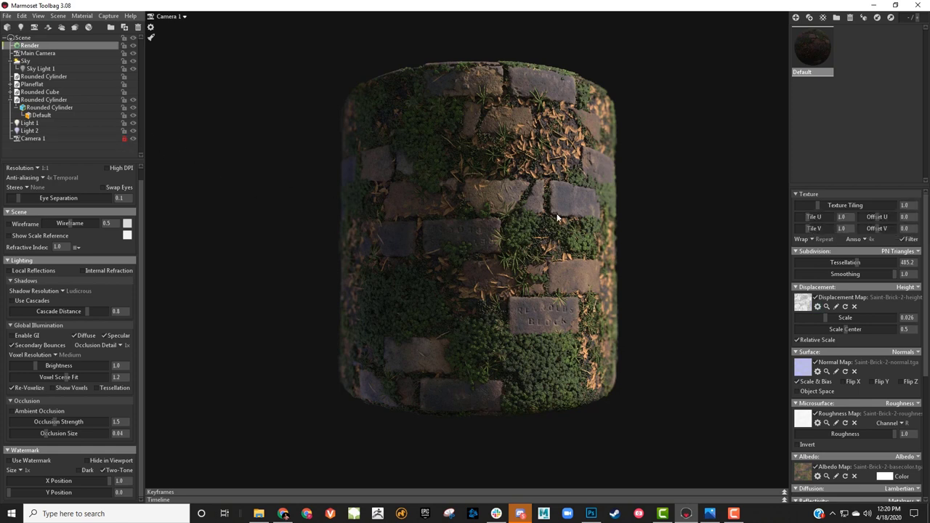
left_click(176, 16)
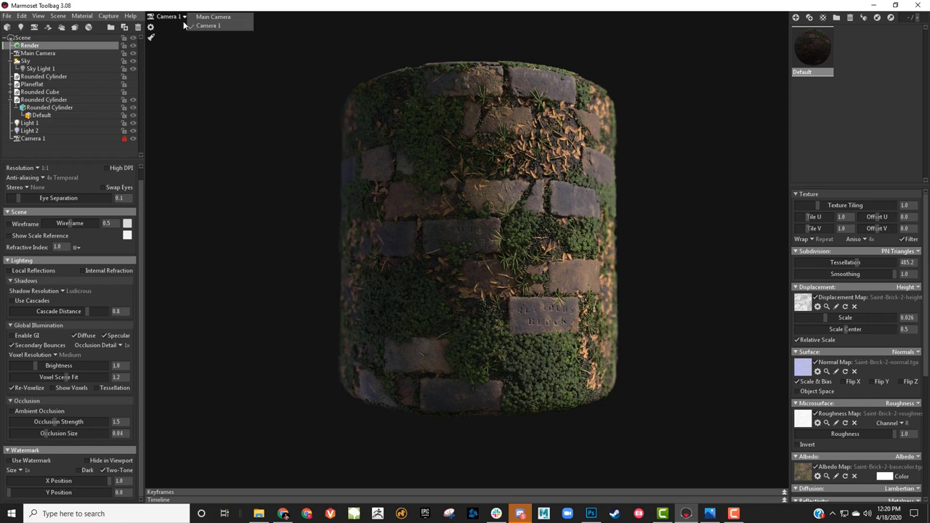
left_click(205, 16)
left_click_drag(524, 181, 501, 180)
scroll(490, 182, "up", 3)
scroll(499, 182, "up", 2)
Group Light 1, Light 2, Camera 1, the Sky and the visible Rounded Cylinder together
left_click(628, 220)
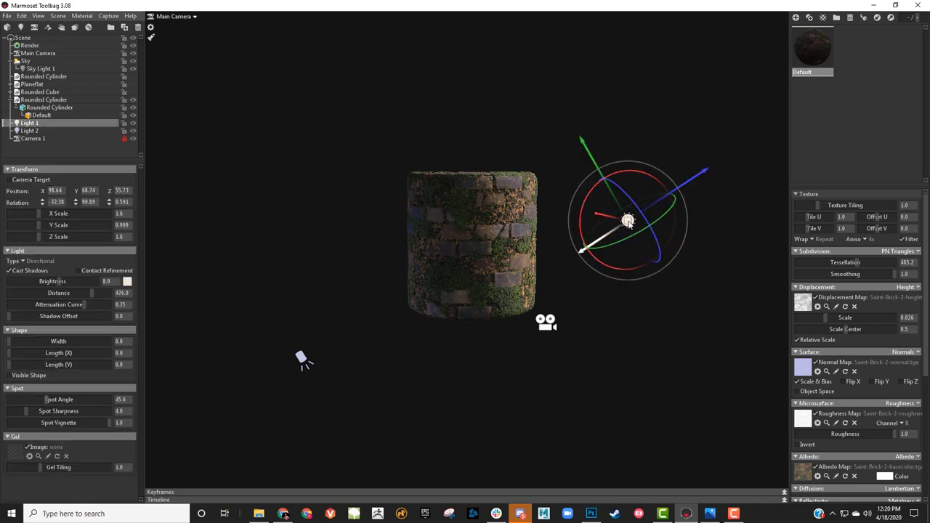
left_click(59, 130, "ctrl")
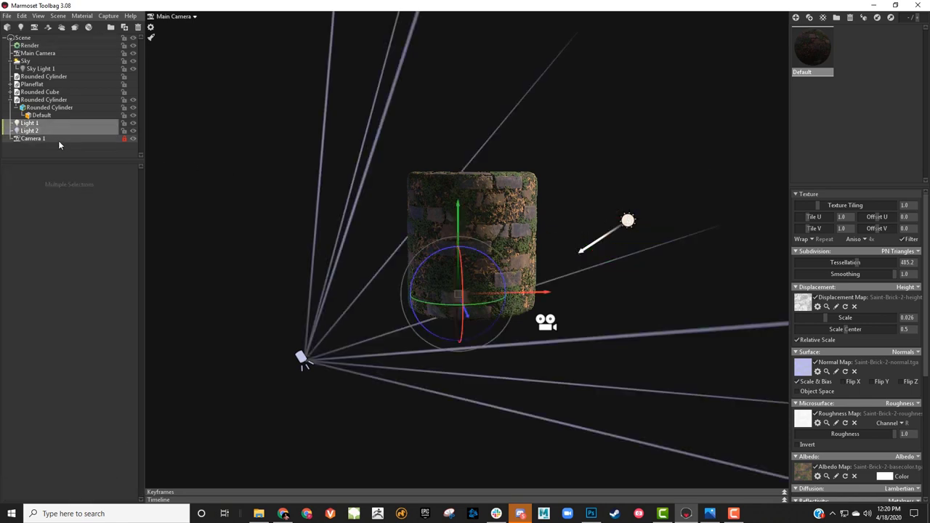
left_click(55, 139, "ctrl")
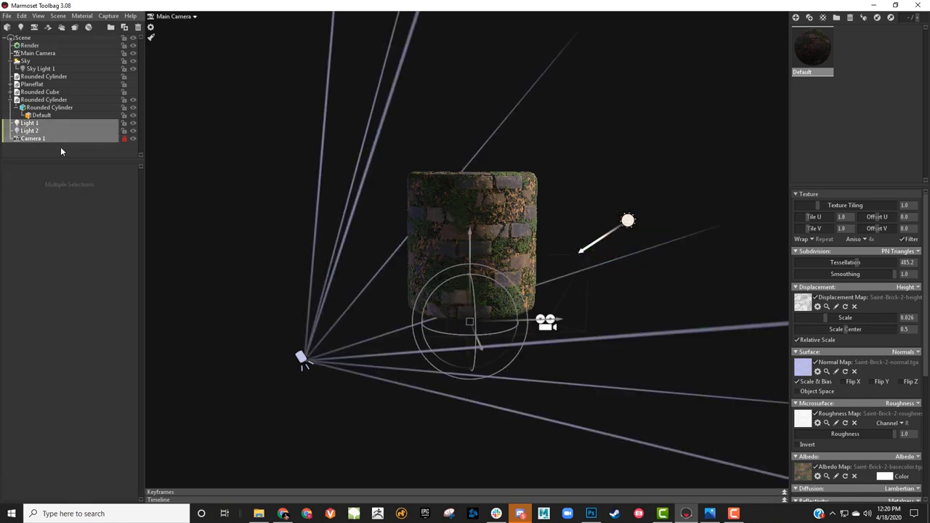
left_click(46, 103, "ctrl")
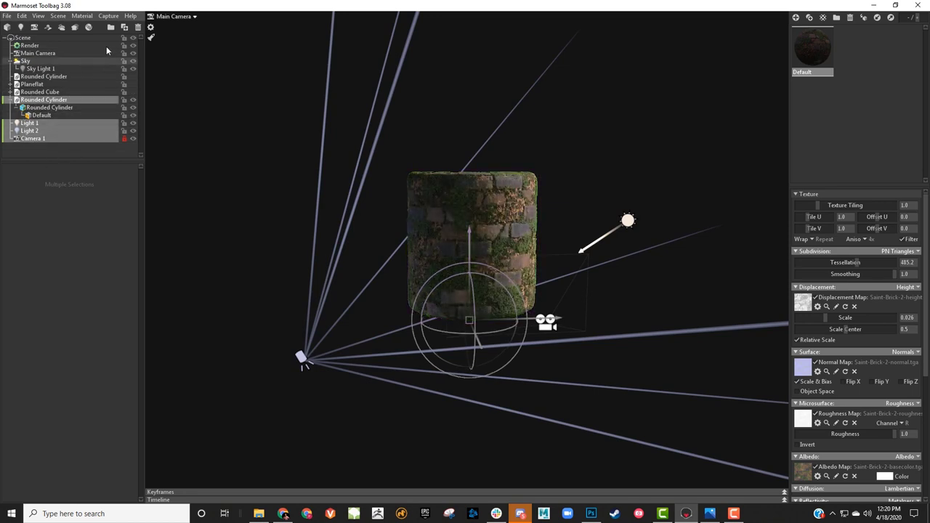
left_click(44, 63, "ctrl")
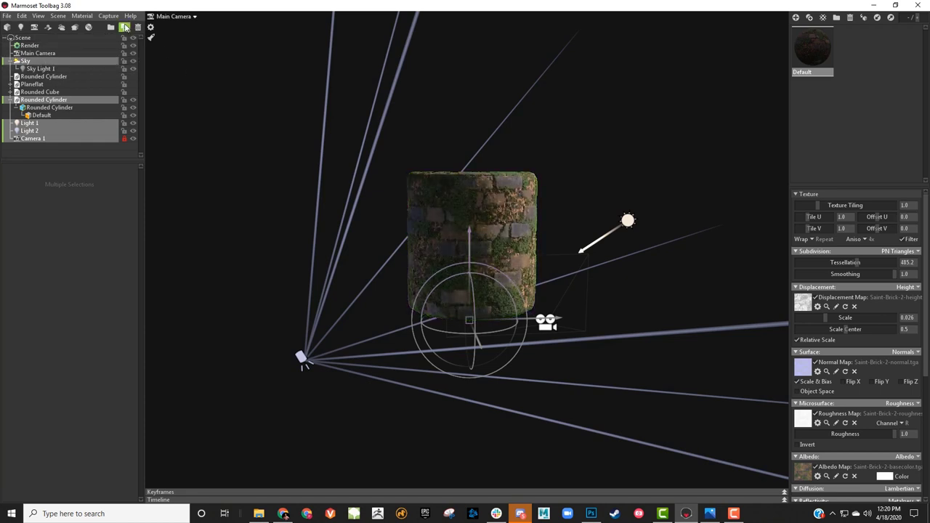
left_click(112, 29)
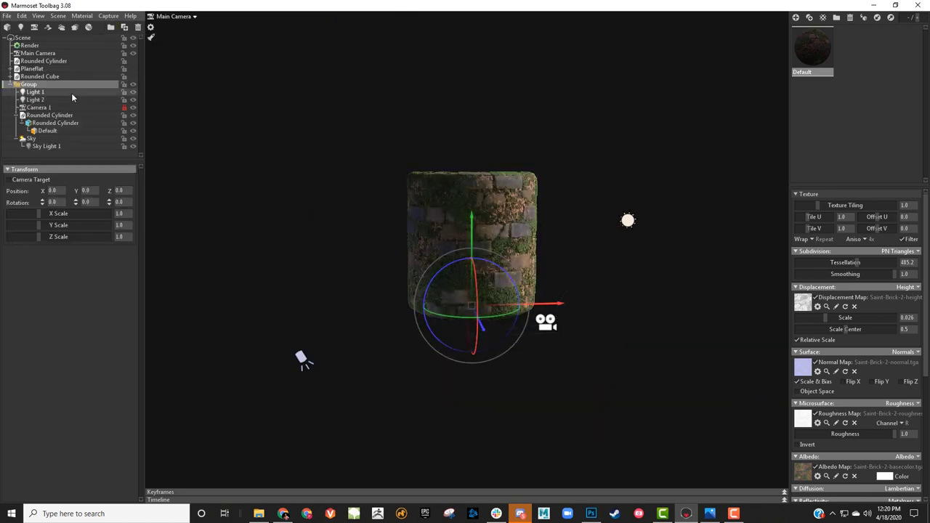
Toggle the new group's visibility off and on to check which objects it controls
left_click(132, 84)
left_click(132, 84)
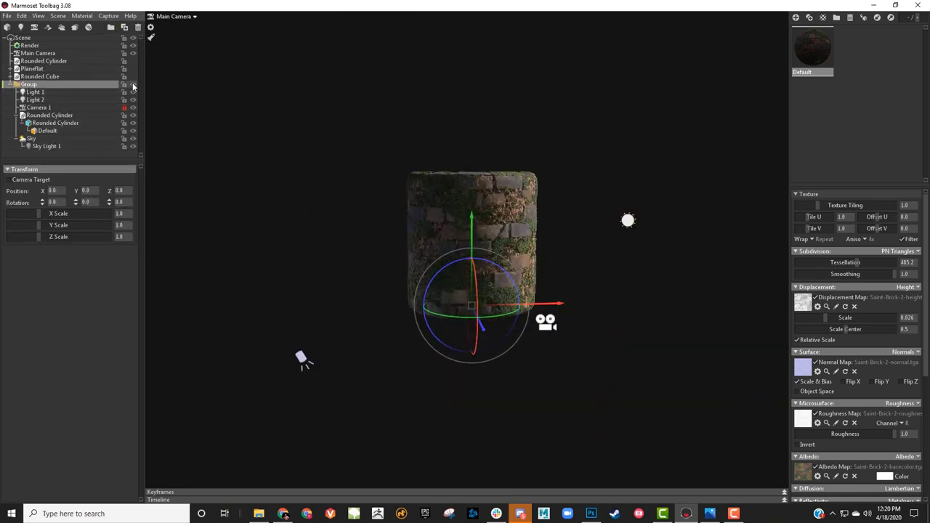
left_click(132, 85)
left_click(133, 85)
Rename the group as Cylinder, collapse it in the scene outline and deselect it
left_click(34, 85)
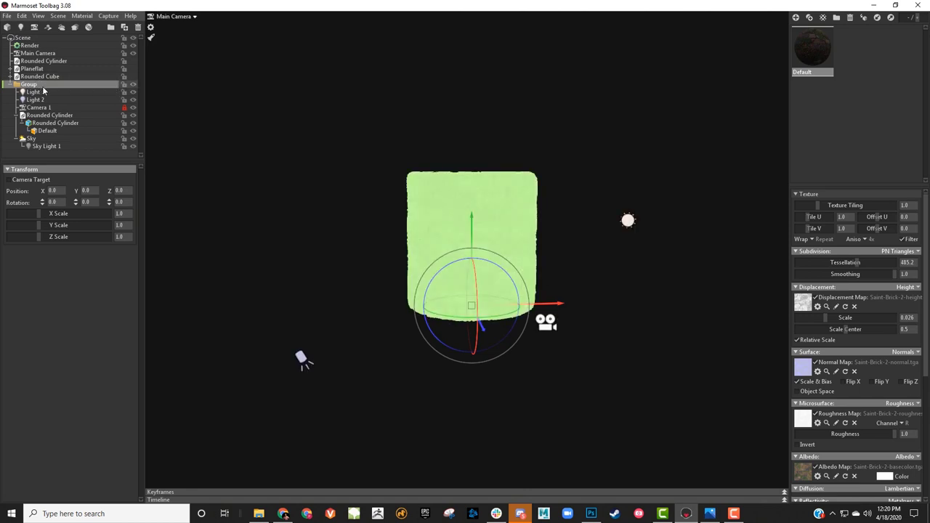
type("Cyl")
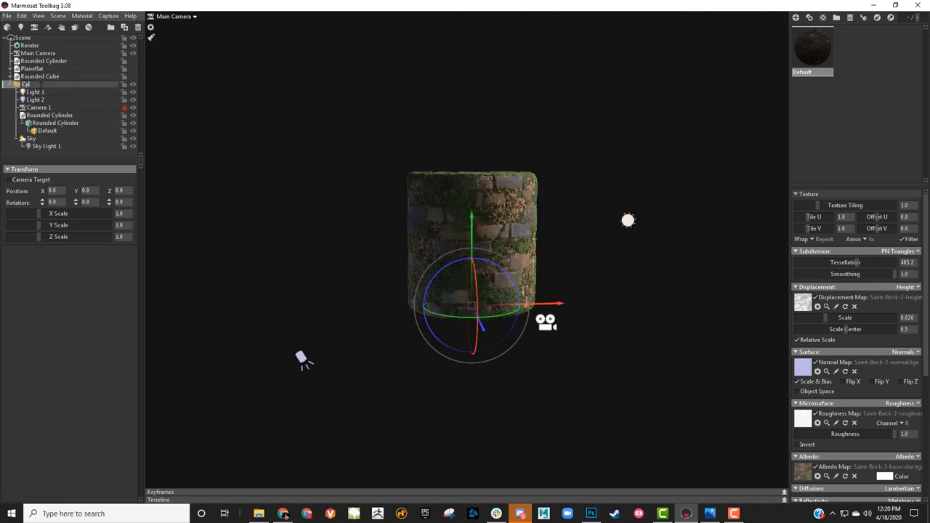
type("inder")
key("Return")
left_click(9, 84)
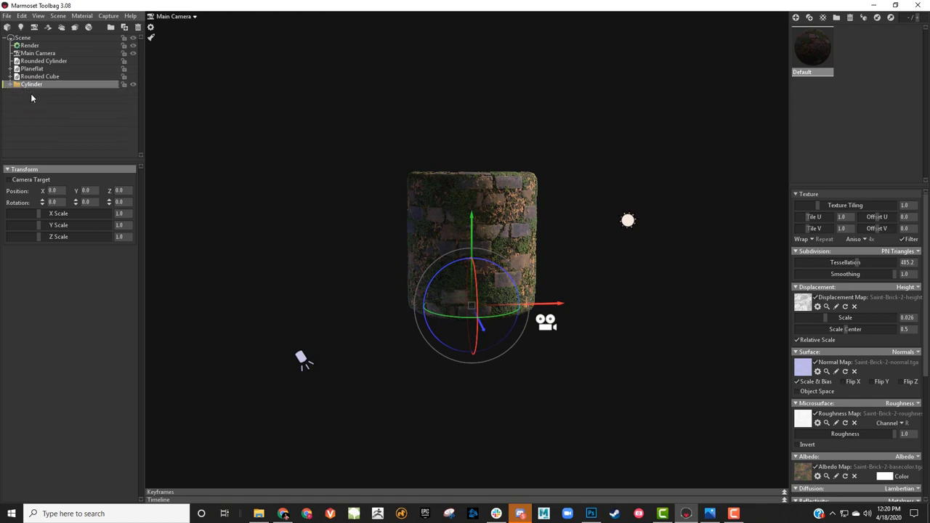
left_click(77, 107)
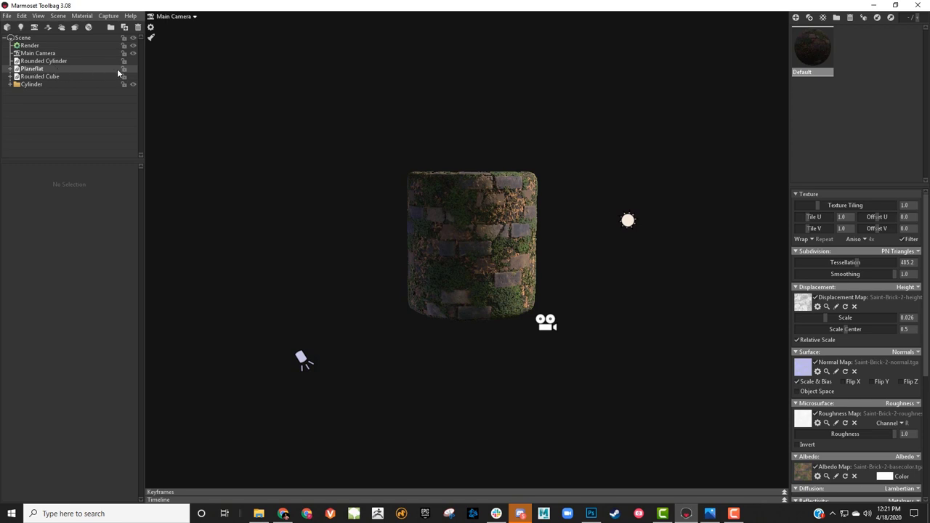
Make the Planeflat object visible, hiding the Cylinder group and showing it again
left_click(133, 84)
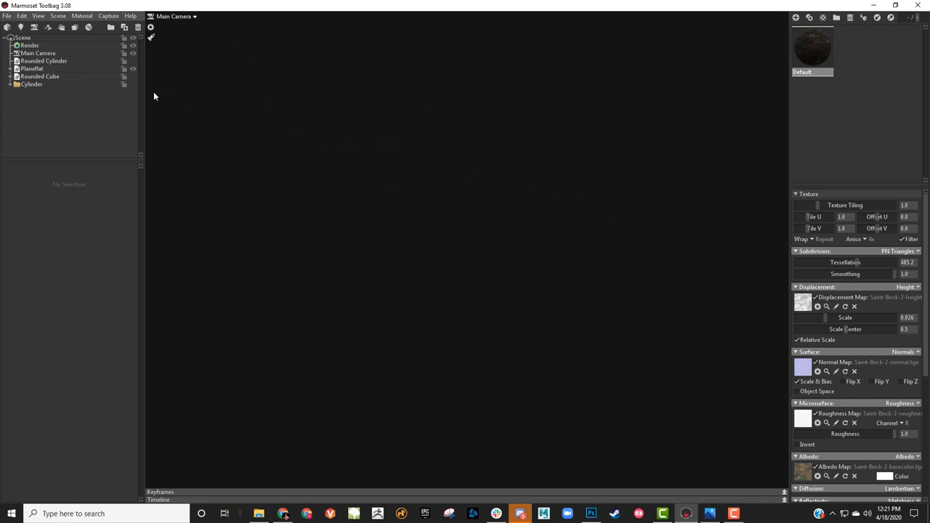
left_click(58, 68)
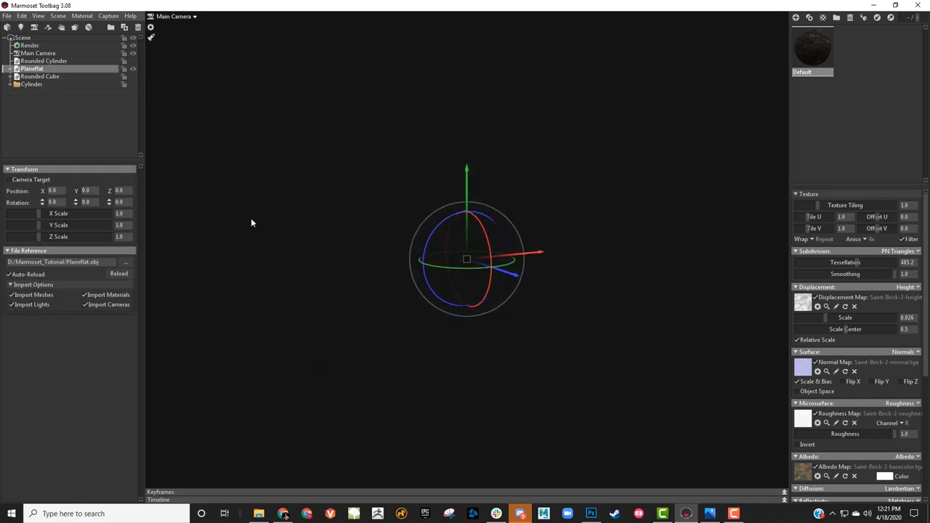
left_click_drag(250, 223, 339, 233)
left_click(133, 84)
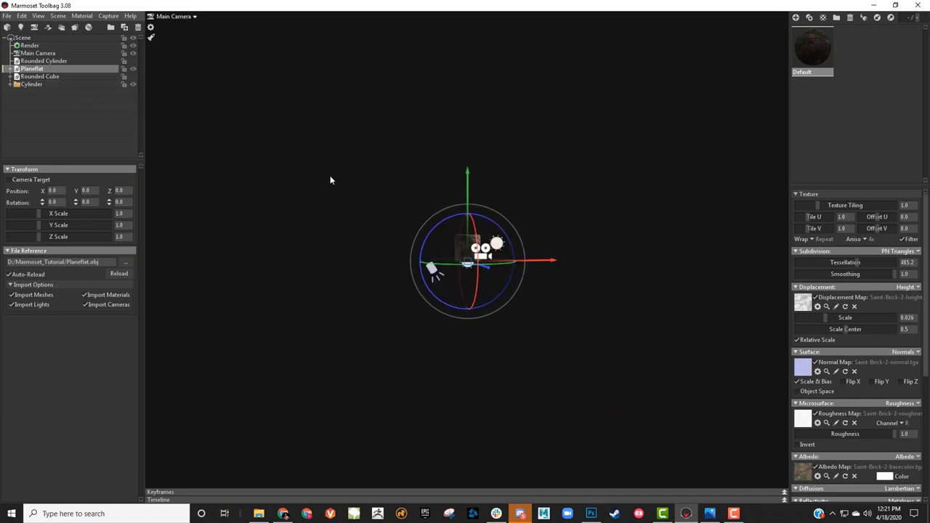
left_click_drag(330, 181, 88, 89)
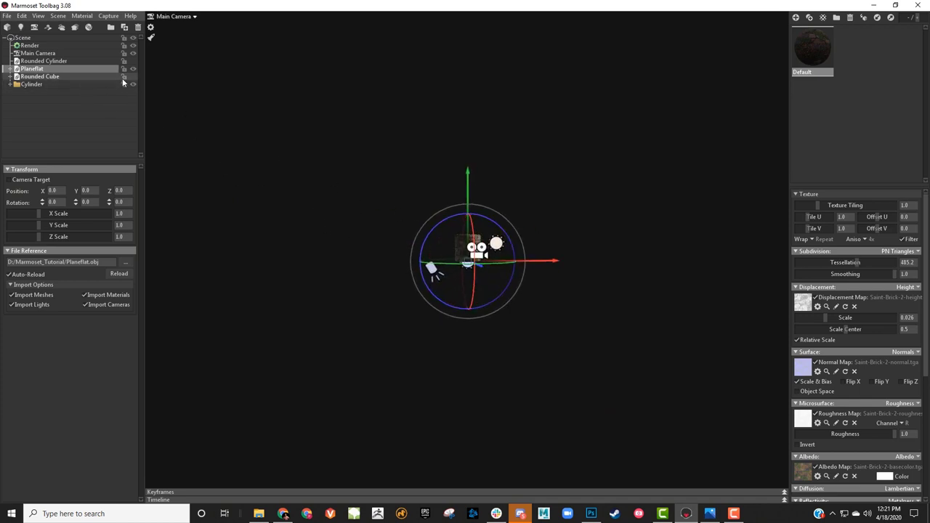
Apply the Default brick material to the Planeflat object
left_click_drag(808, 53, 463, 122)
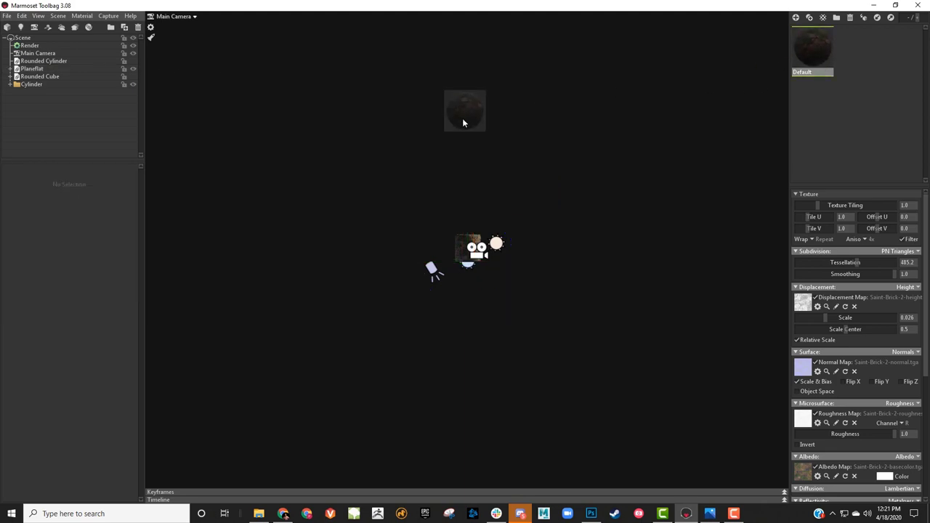
left_click_drag(486, 156, 388, 148)
left_click(73, 68)
left_click(388, 148)
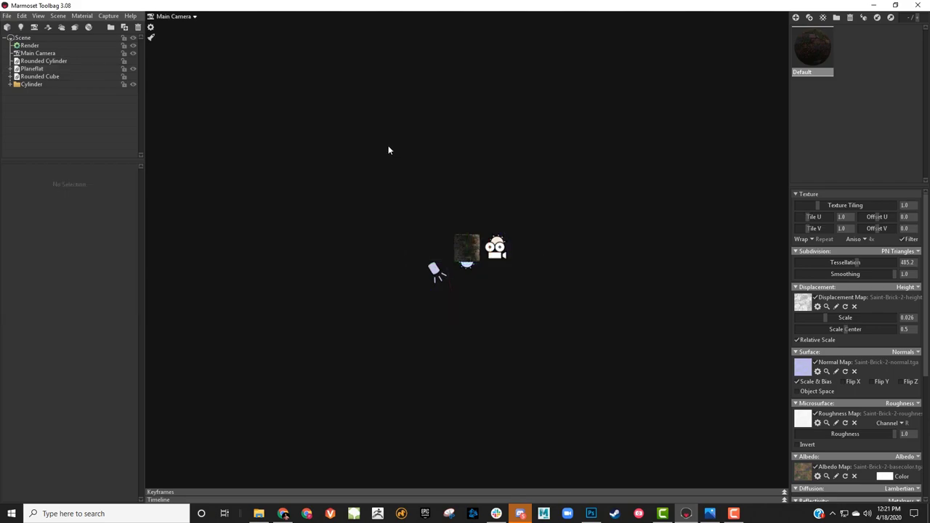
scroll(419, 198, "up", 2)
left_click_drag(419, 198, 386, 177)
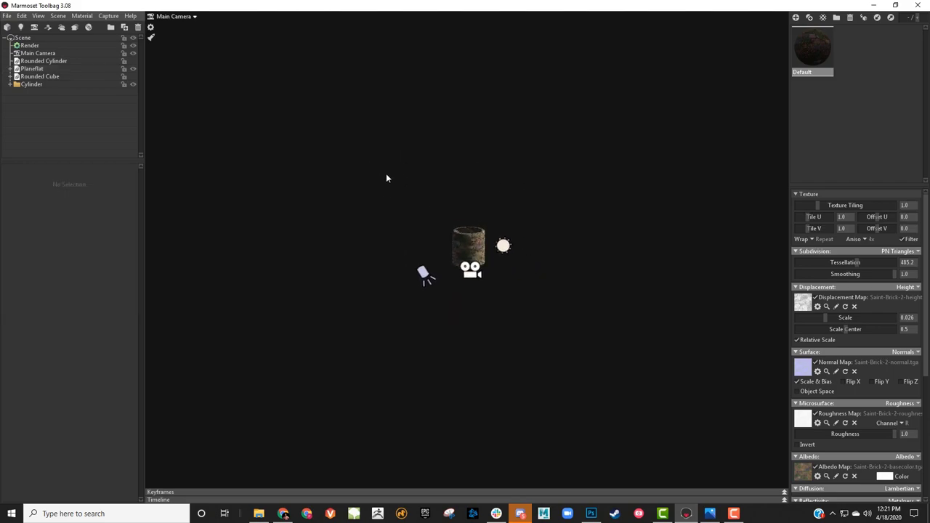
Expand Planeflat, make its pPlane2 mesh visible and select that mesh
left_click(58, 68)
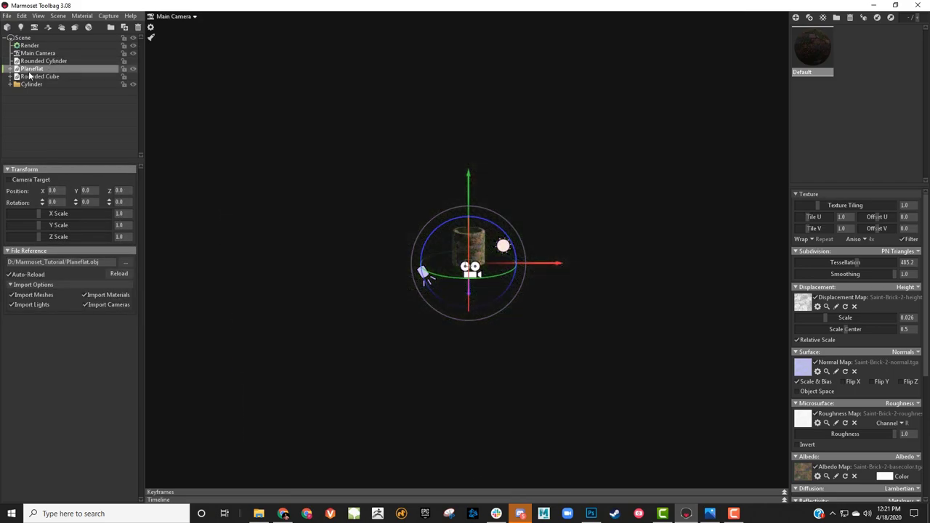
left_click(10, 69)
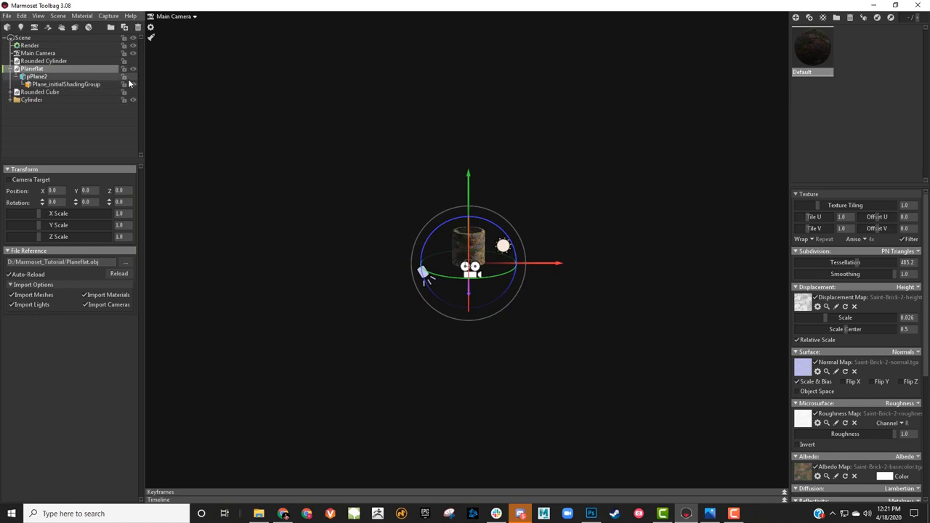
left_click(133, 77)
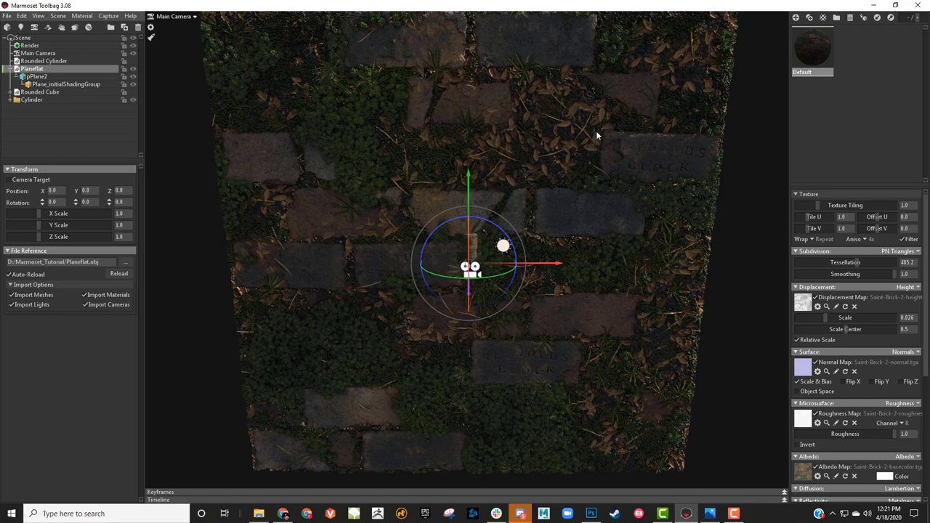
left_click_drag(596, 135, 431, 95)
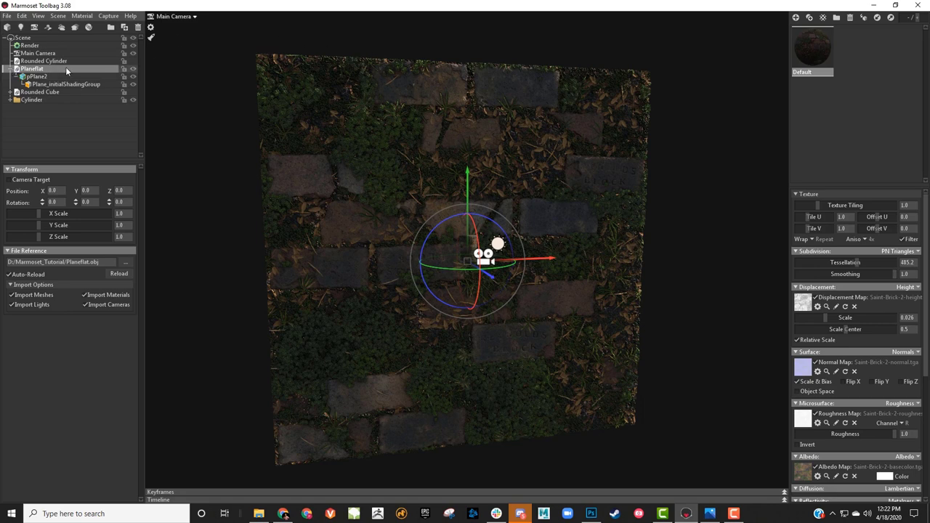
left_click(38, 76)
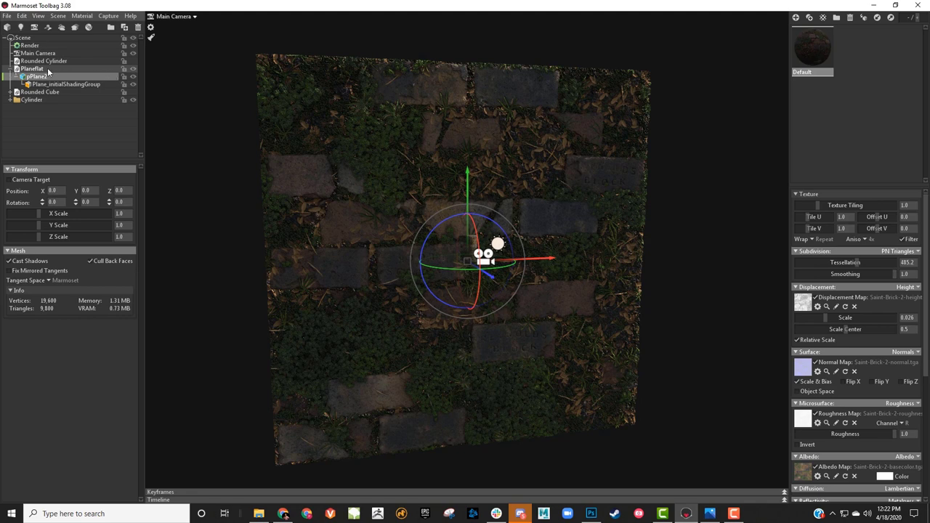
Hide the pPlane2 mesh under Planeflat and show it again to check the flat plane
left_click_drag(555, 124, 536, 136)
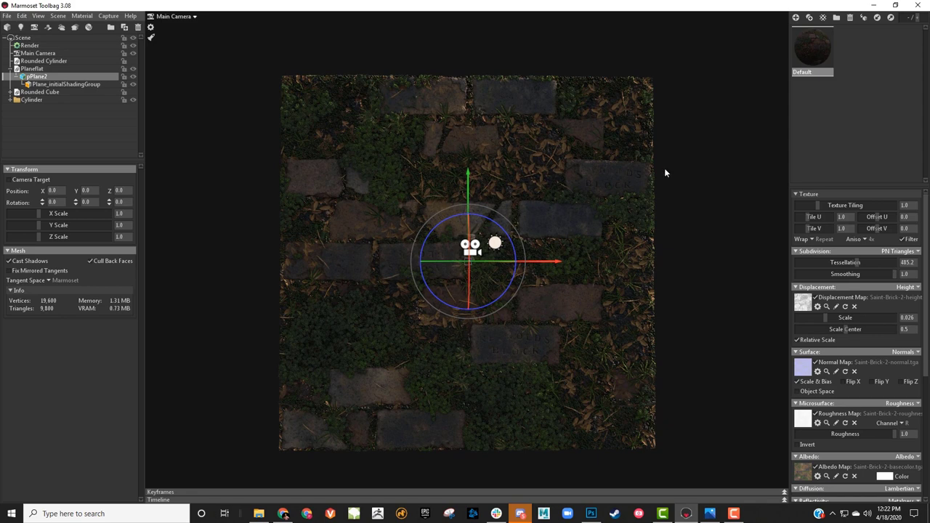
left_click_drag(665, 173, 639, 203)
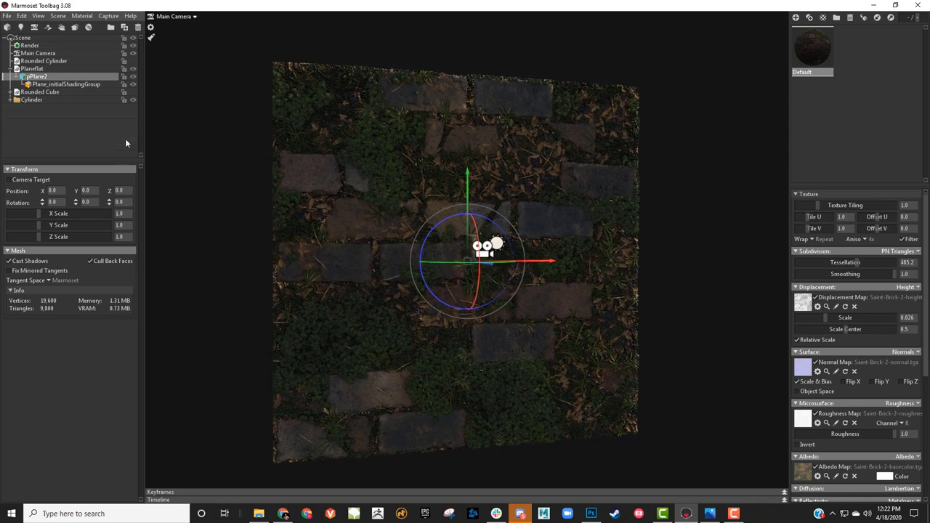
left_click(8, 68)
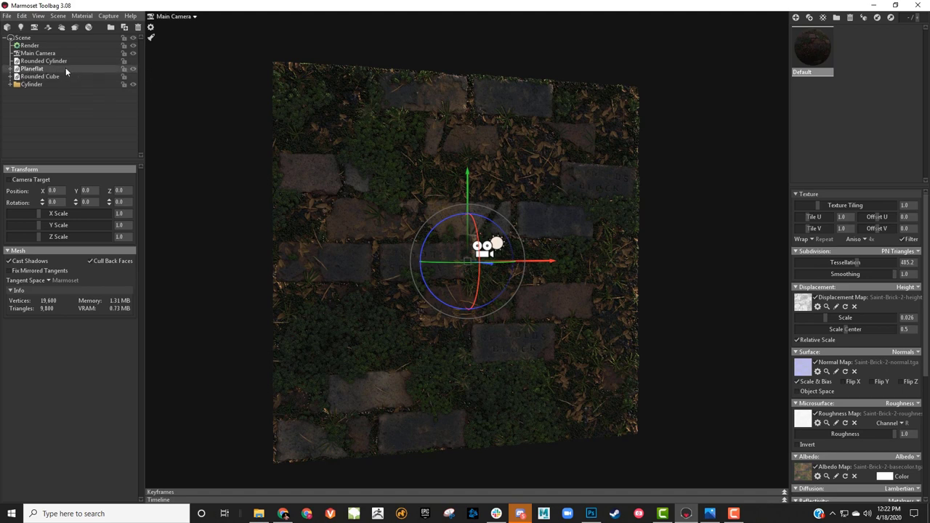
left_click(10, 68)
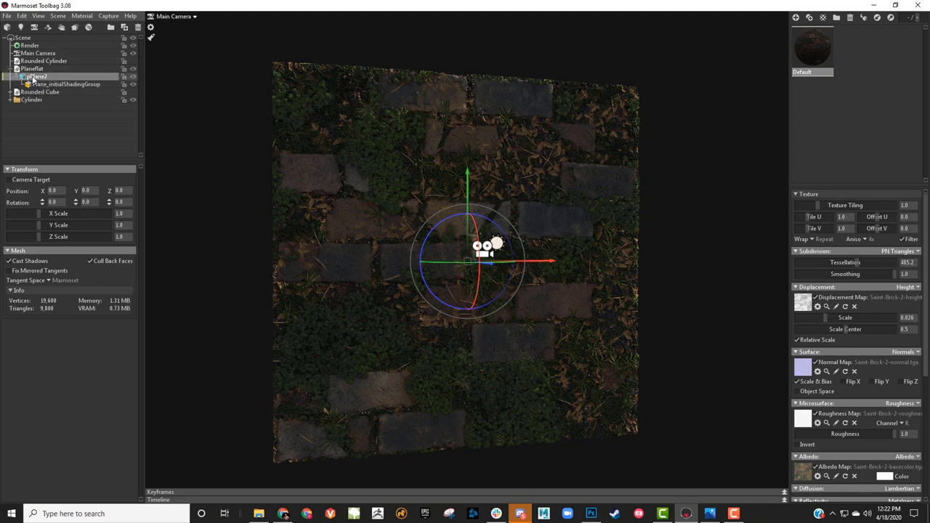
left_click(133, 77)
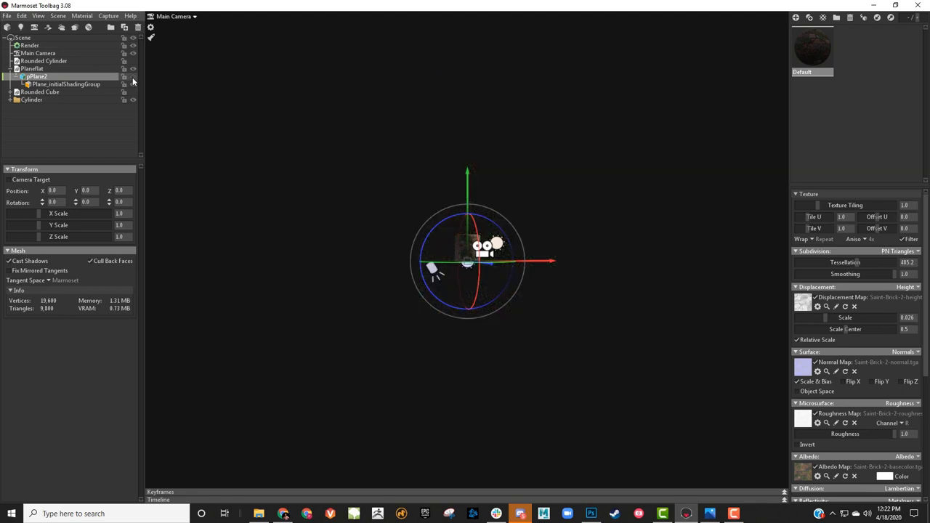
left_click(132, 78)
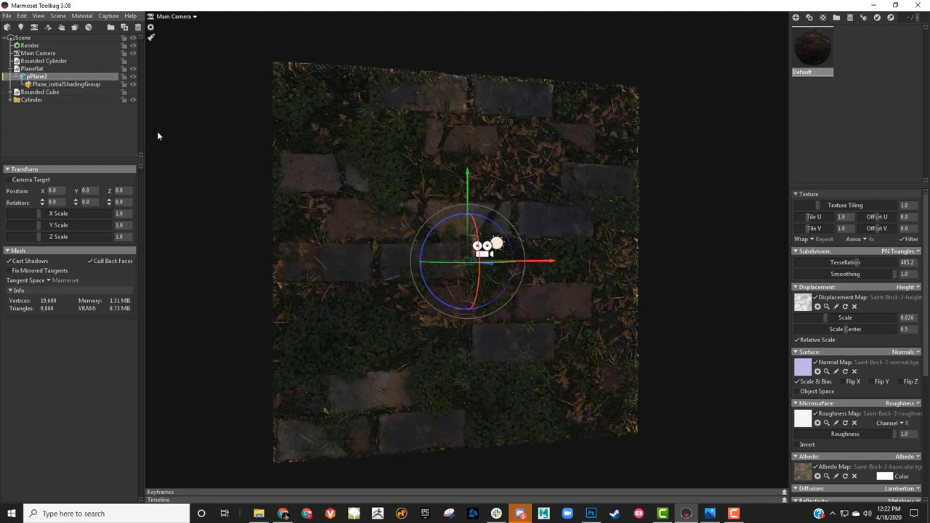
Hide the Cylinder group and expand it in the scene outline to list its lights
left_click(133, 99)
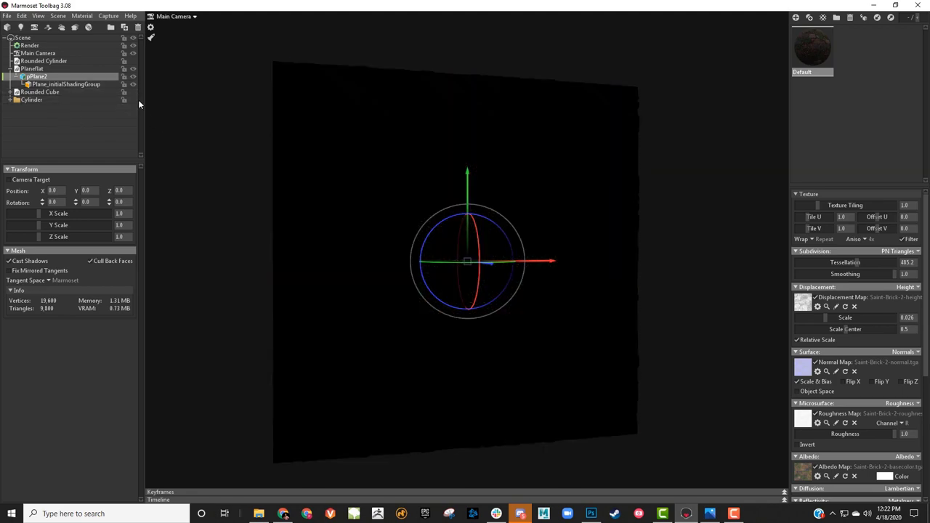
left_click(68, 101)
left_click(10, 100)
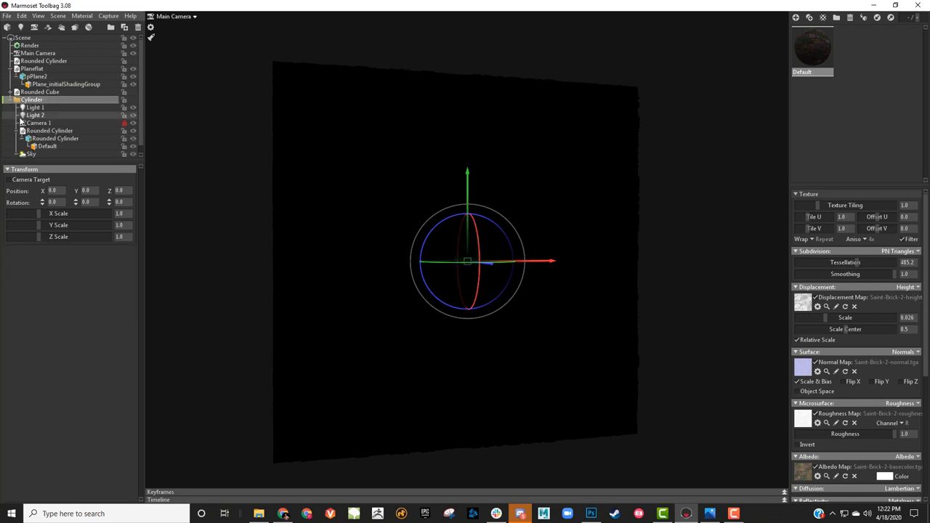
Duplicate Light 1, move the copy out of the Cylinder group to the scene's top level, and collapse the group
scroll(33, 116, "down", 1)
left_click(45, 100)
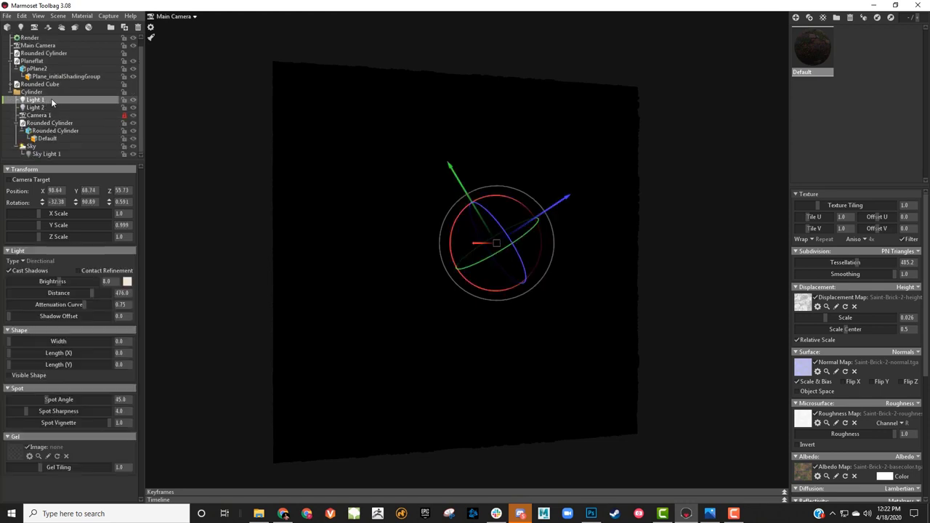
left_click(124, 28)
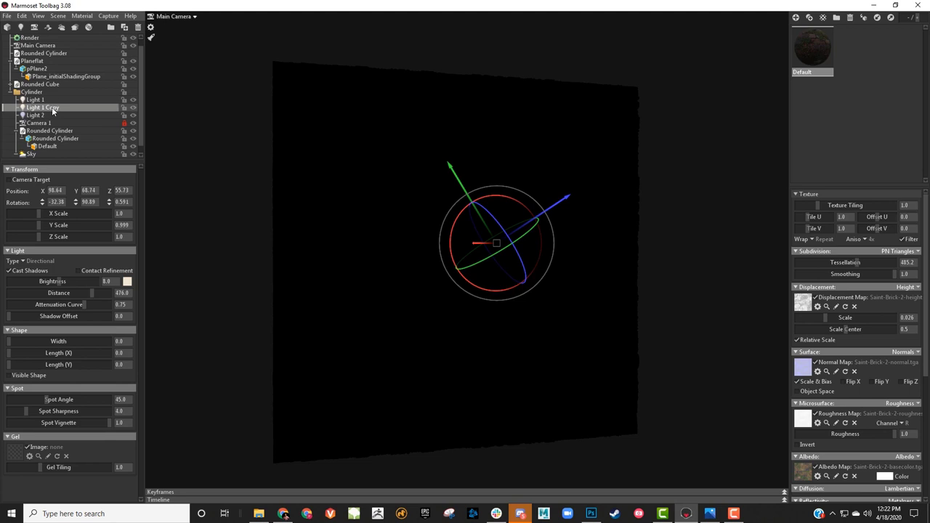
left_click_drag(41, 93, 9, 89)
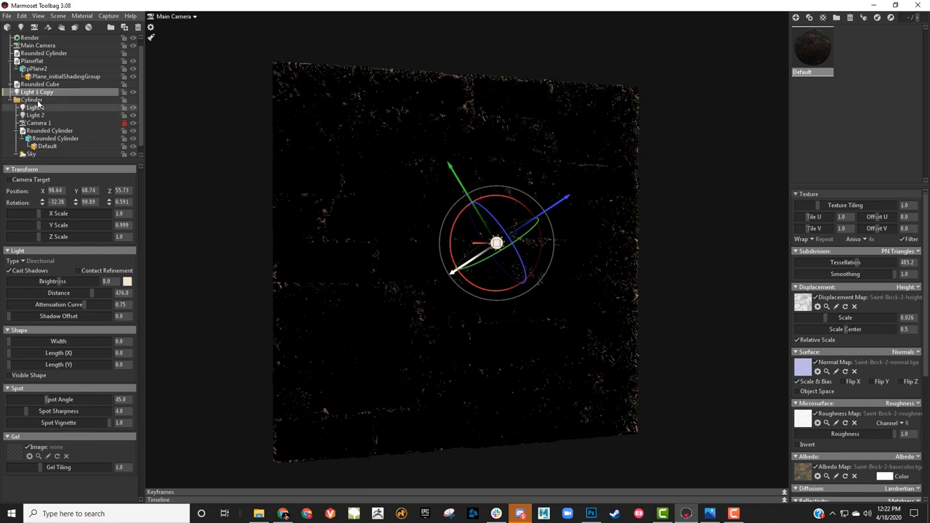
left_click(12, 102)
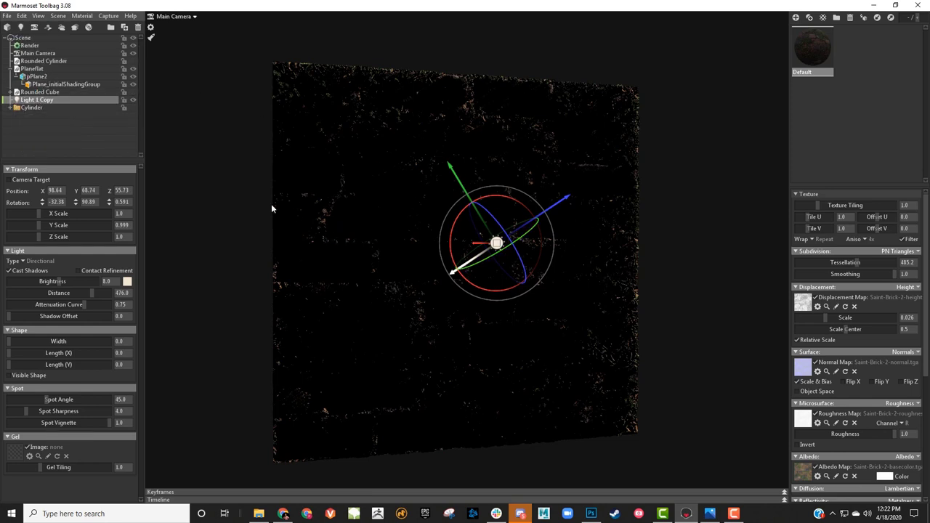
Select the brick plane mesh and set its X rotation to 90 degrees
left_click_drag(271, 209, 386, 249)
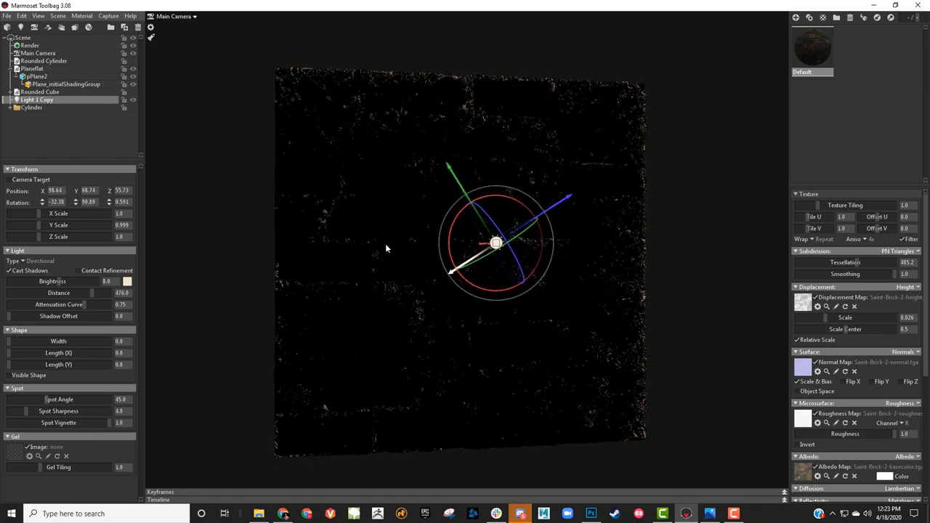
left_click_drag(301, 228, 547, 355)
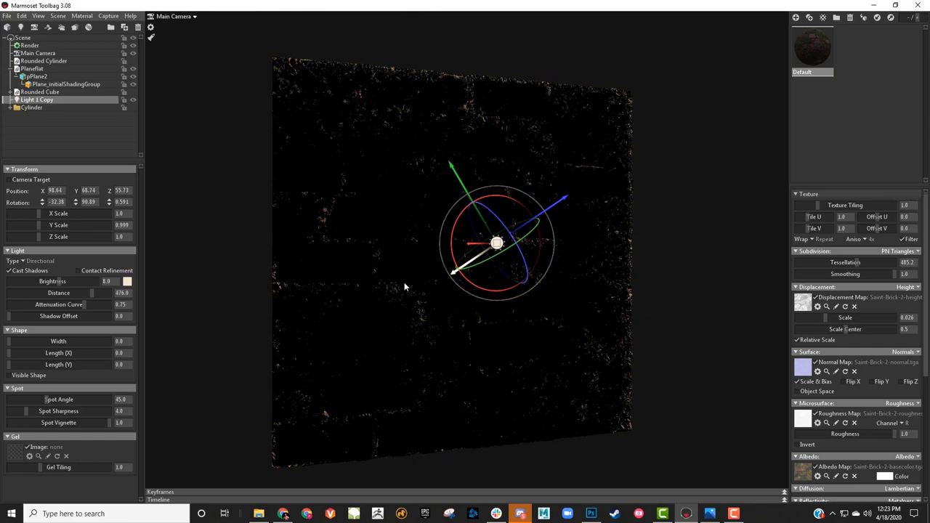
left_click_drag(242, 217, 318, 206)
left_click(334, 198)
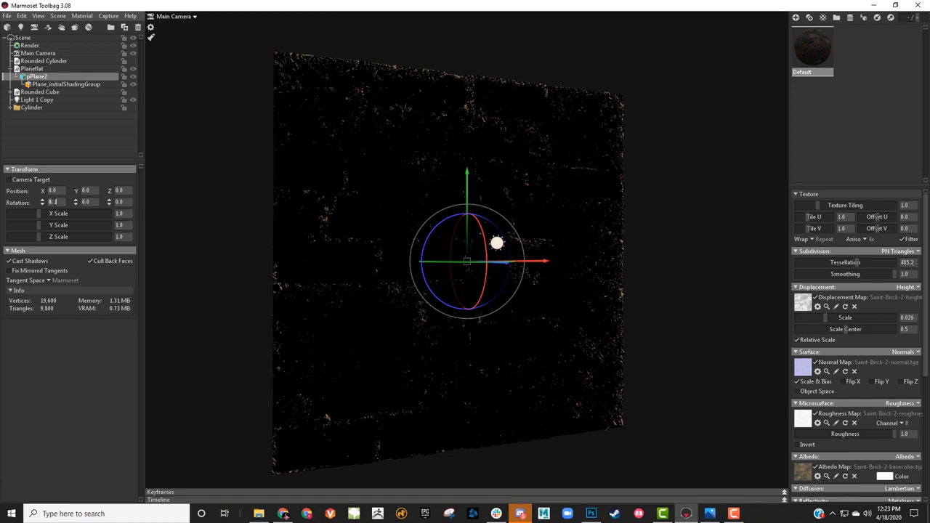
type("90")
key("Return")
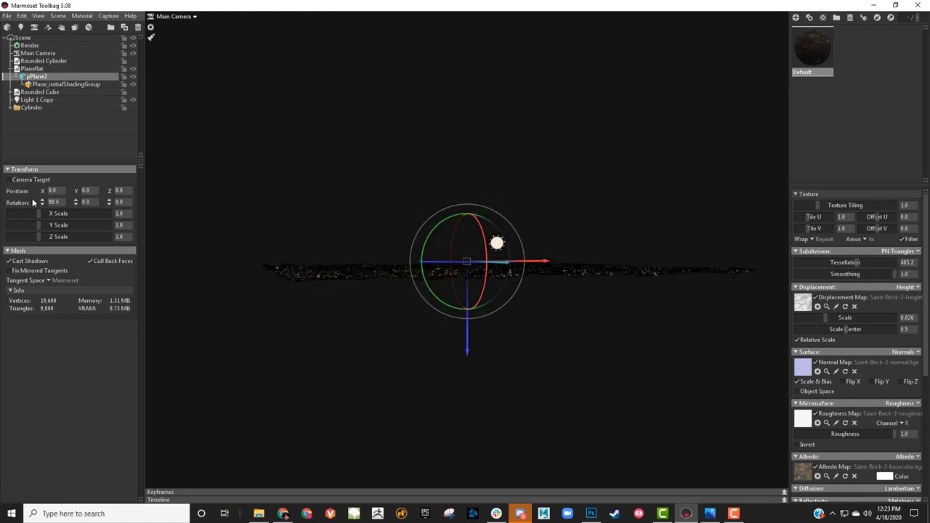
Set the pPlane2 mesh's X rotation to -90 so its brick side faces up, and deselect it
left_click_drag(265, 226, 251, 207)
double_click(51, 202)
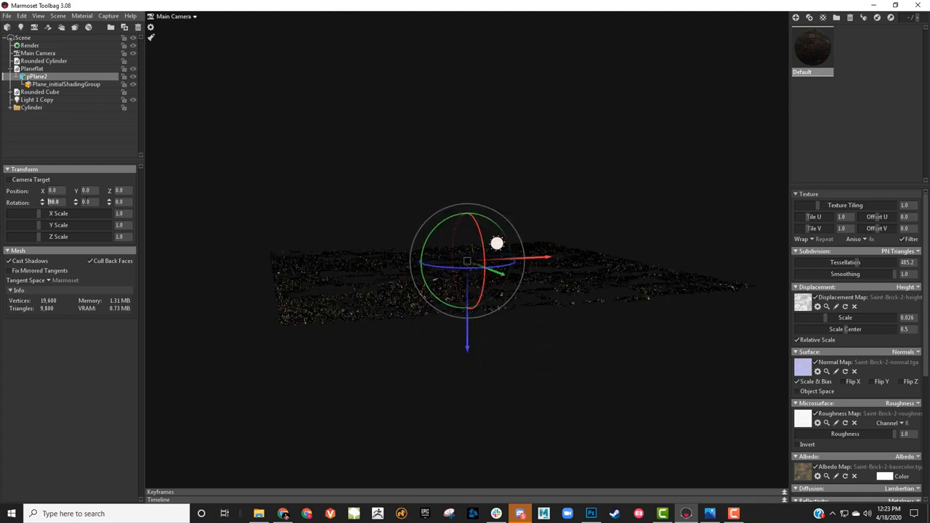
type("-90")
key("Return")
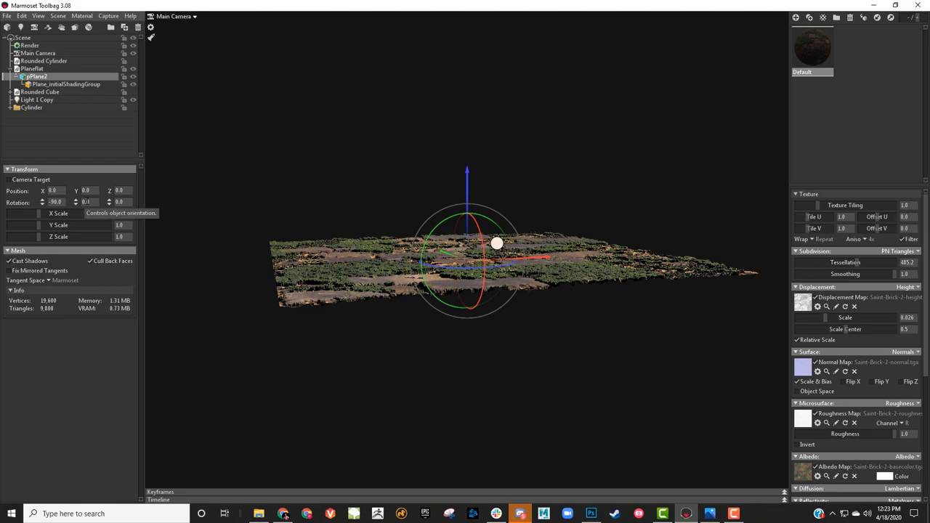
left_click(251, 166)
Duplicate the Default brick material and rename the copy as plane
left_click_drag(392, 168, 580, 346)
left_click_drag(462, 279, 473, 341)
left_click_drag(428, 253, 388, 247)
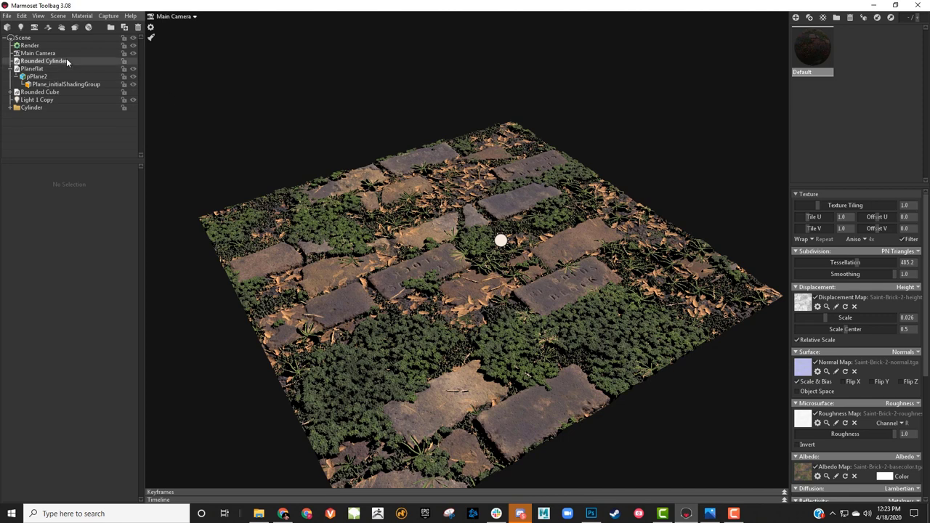
left_click_drag(620, 154, 617, 124)
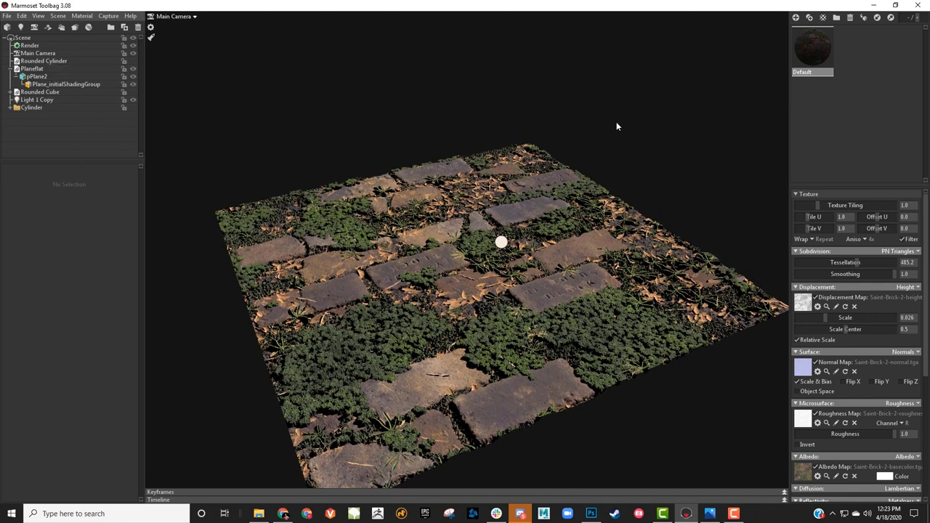
left_click(810, 18)
left_click(858, 53)
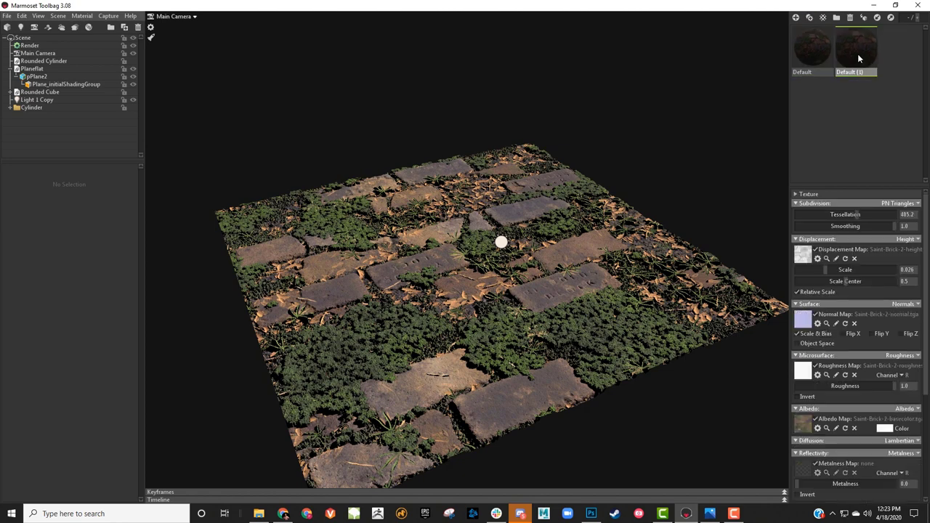
left_click(851, 72)
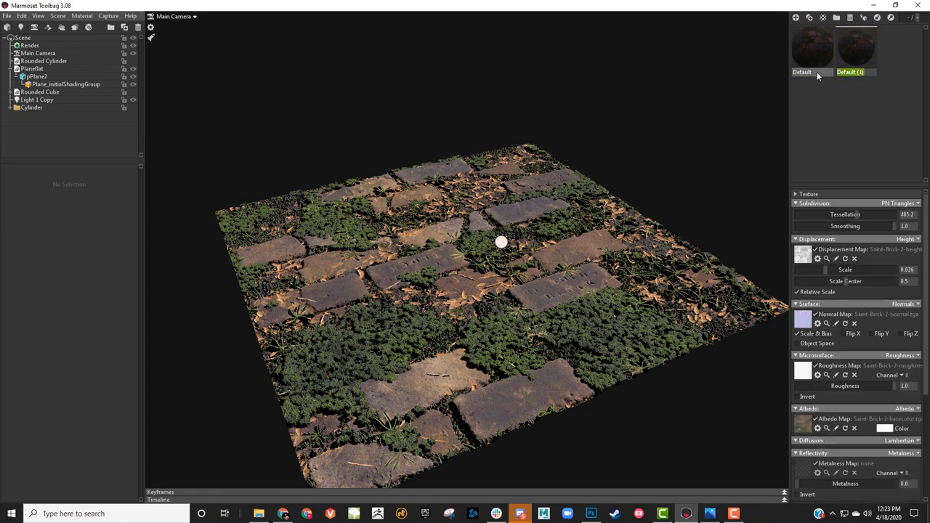
type("plane")
key("Return")
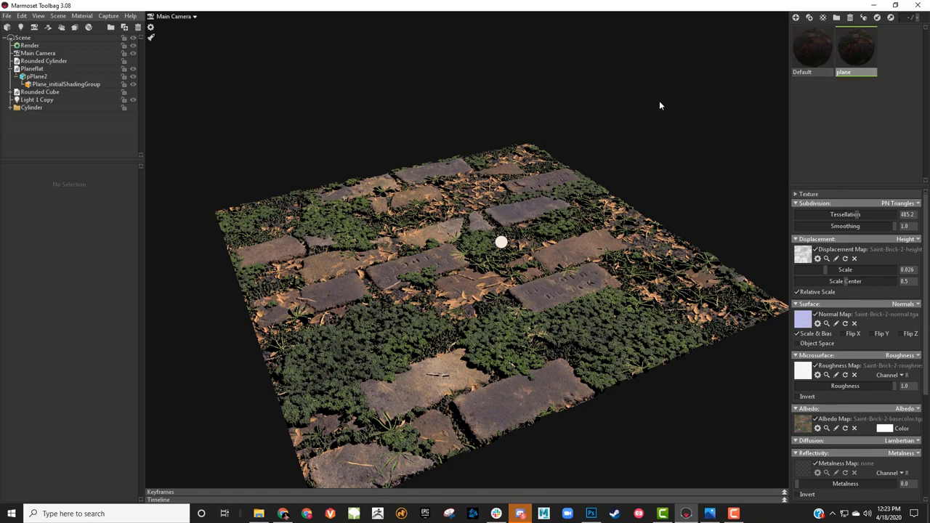
Apply the plane material to the flat brick plane and set its tessellation to about 295.9
left_click_drag(580, 118, 589, 182)
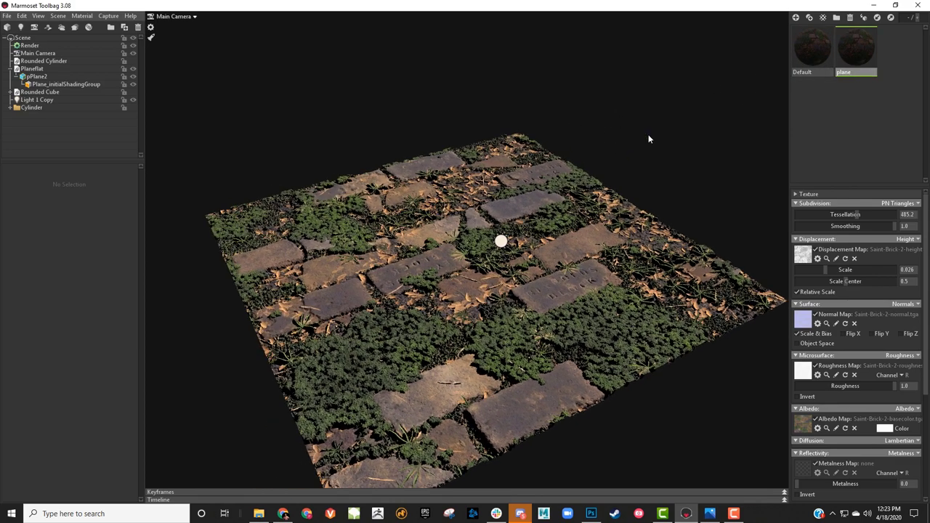
middle_click_drag(650, 139, 649, 91)
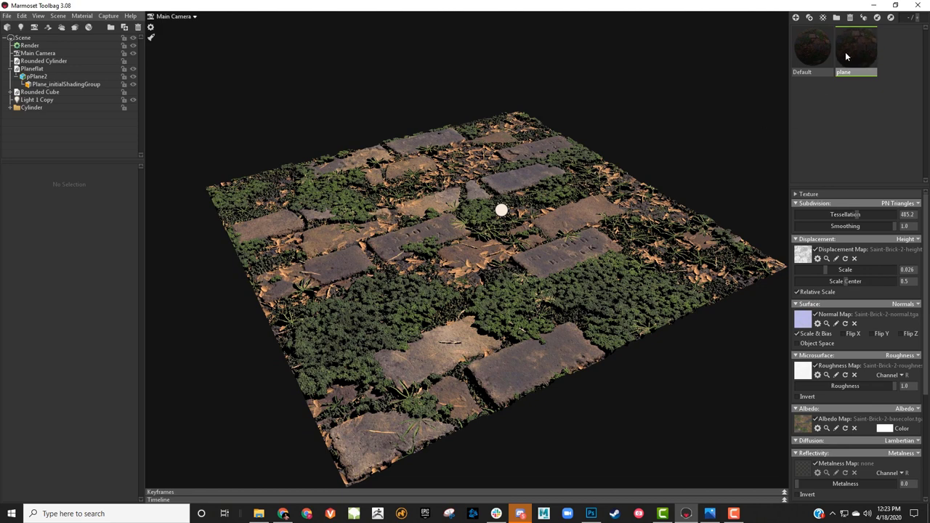
left_click_drag(846, 53, 561, 209)
mouse_move(857, 216)
left_mouse_down()
mouse_move(836, 214)
mouse_move(849, 214)
left_mouse_up()
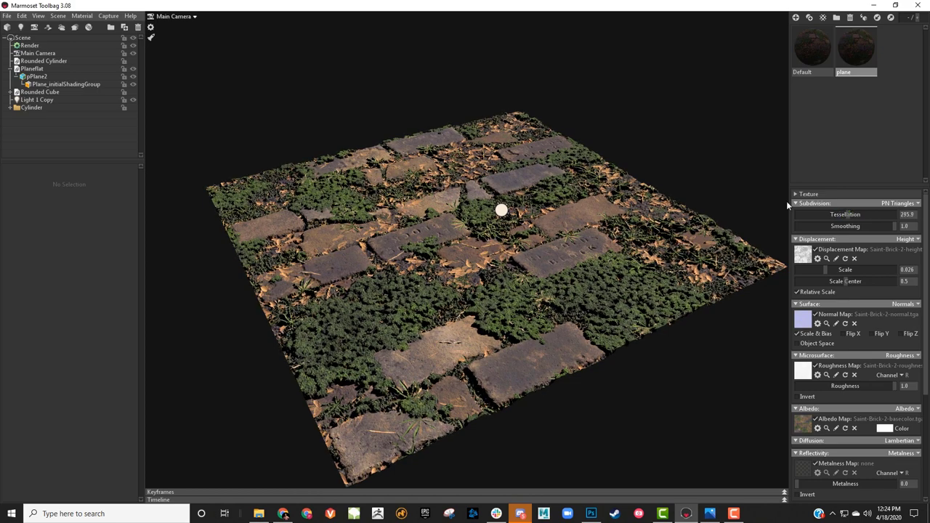
Expand the plane material's texture settings and set Texture Tiling to 2
left_click(799, 195)
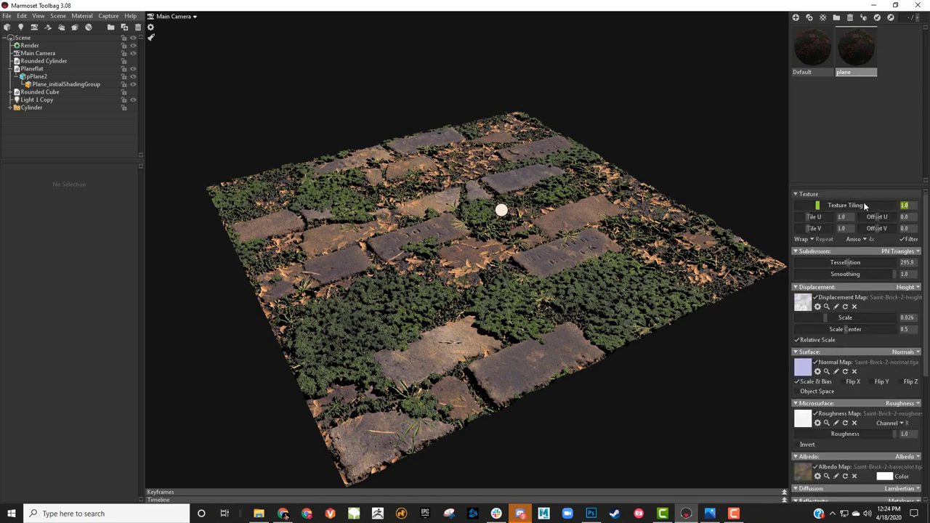
type("2")
key("Return")
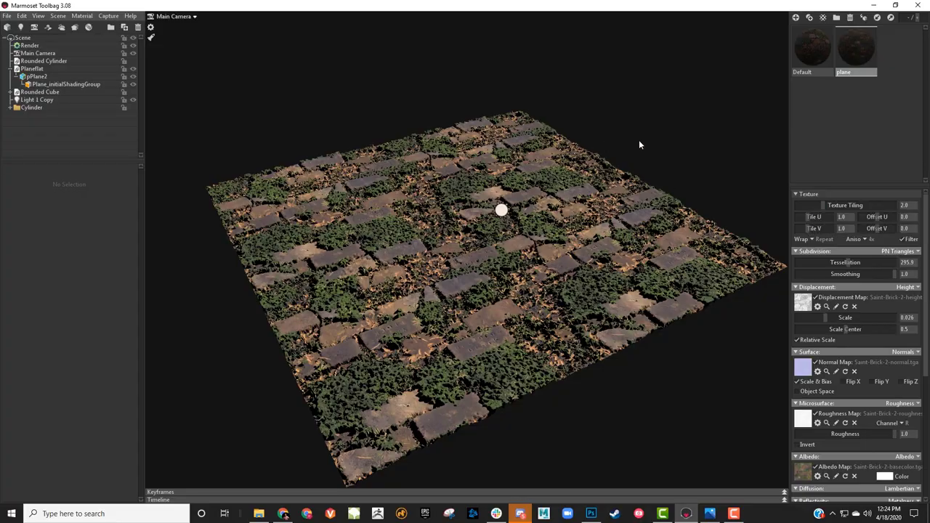
Apply the Default material to the flat plane for comparison and reapply the plane material
left_click_drag(640, 144, 623, 187)
left_click_drag(813, 50, 534, 225)
left_click_drag(859, 48, 527, 208)
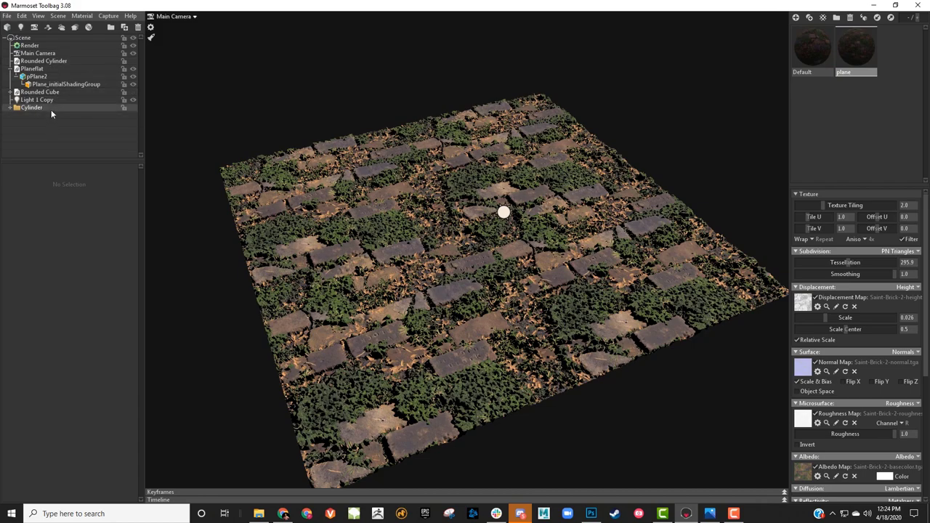
Set the plane material's displacement scale to about 0.014 and its tessellation to about 418.7
right_click_drag(312, 84, 349, 114, "alt")
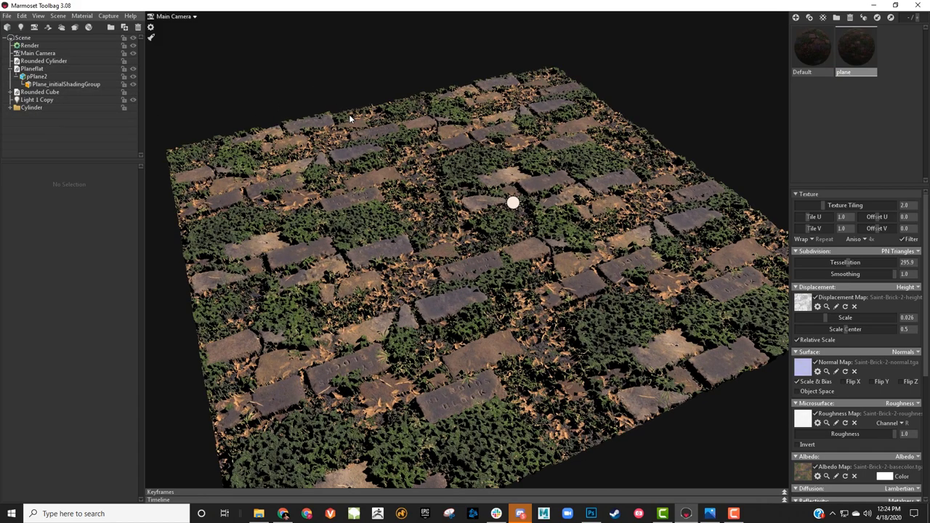
left_click_drag(348, 114, 260, 205)
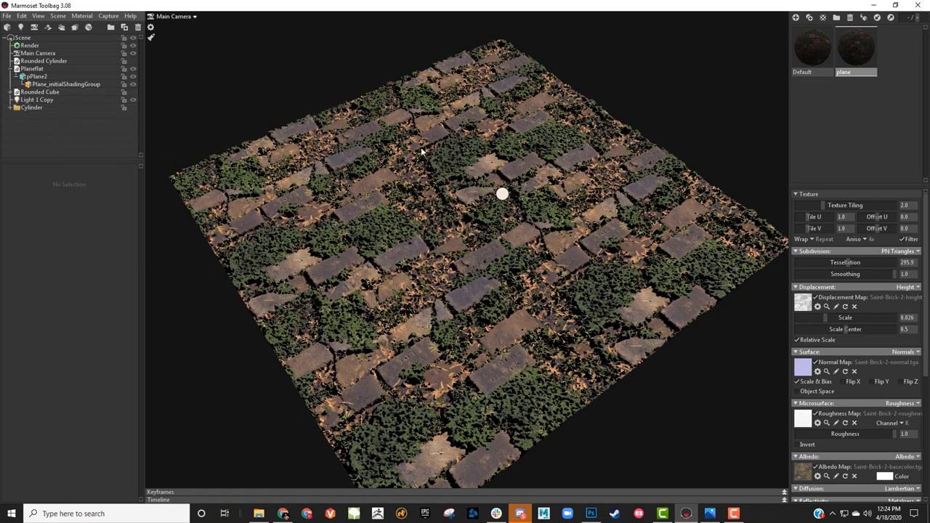
left_click_drag(487, 125, 455, 122, "alt")
scroll(465, 131, "up", 2)
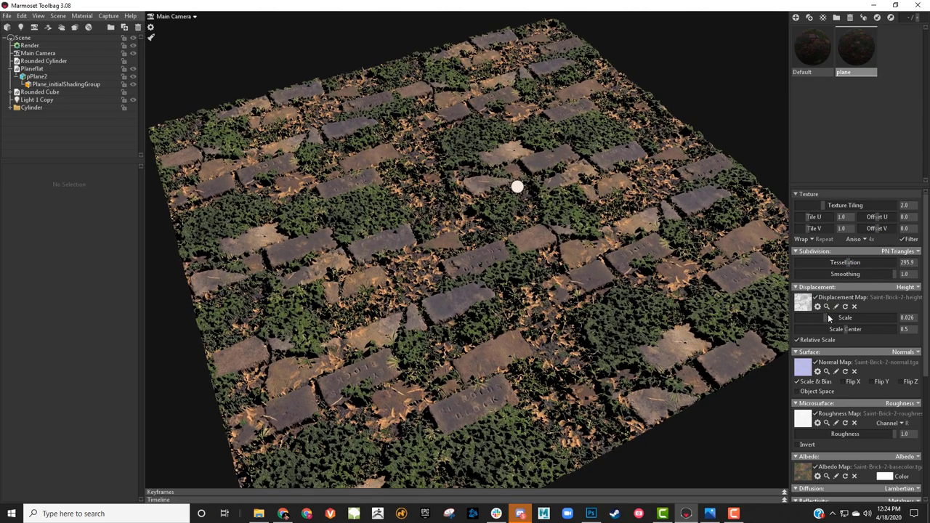
left_click_drag(828, 319, 823, 319)
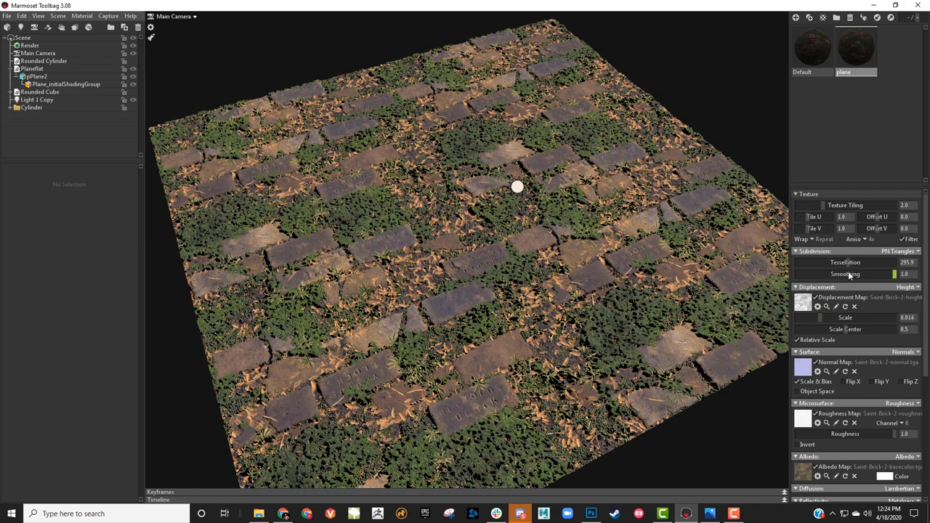
left_click_drag(849, 265, 857, 263)
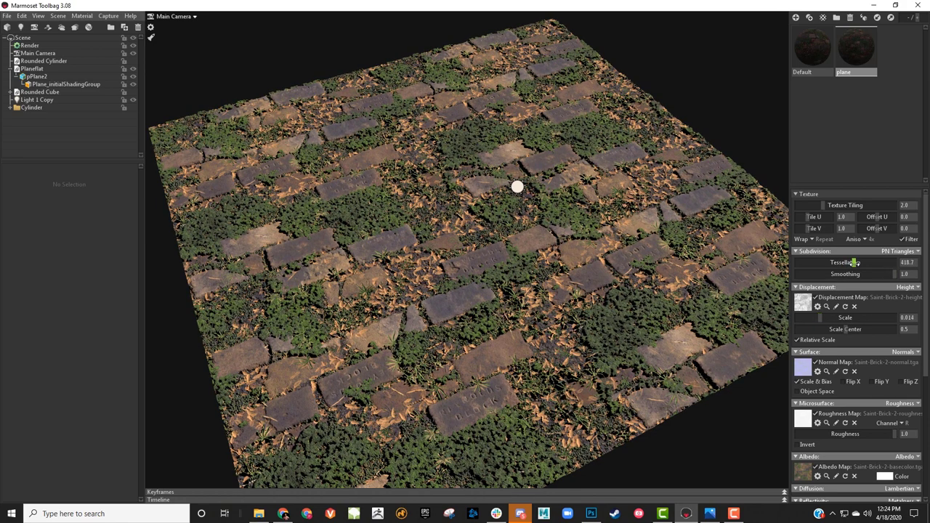
left_click_drag(669, 248, 609, 190, "alt")
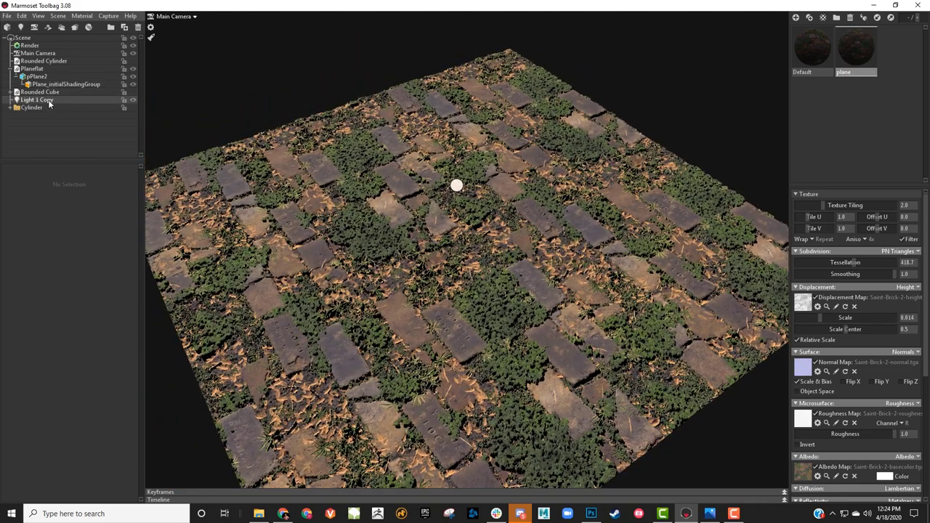
Rename the copied light "Light 1 Copy" to "plane directional"
left_click(49, 102)
left_click_drag(313, 170, 322, 128)
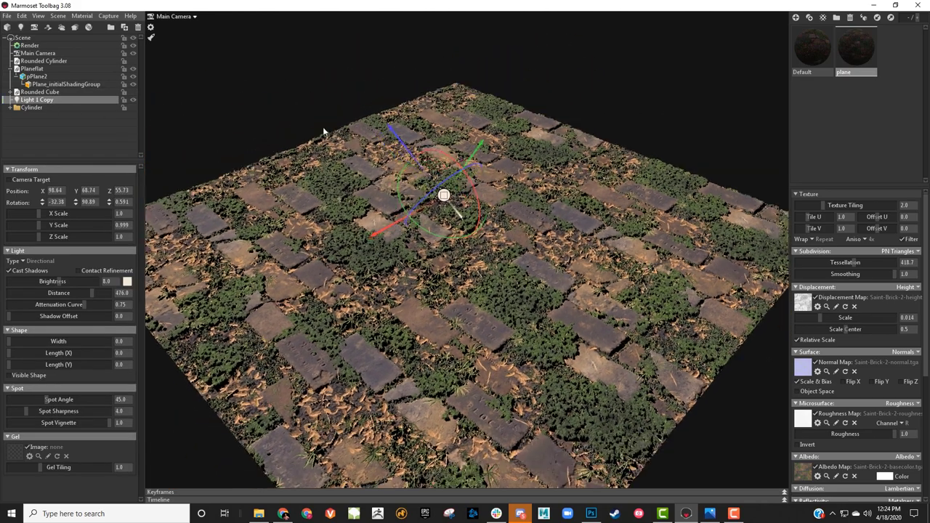
mouse_move(254, 162)
left_mouse_down()
mouse_move(278, 158)
mouse_move(248, 149)
left_mouse_up()
double_click(67, 101)
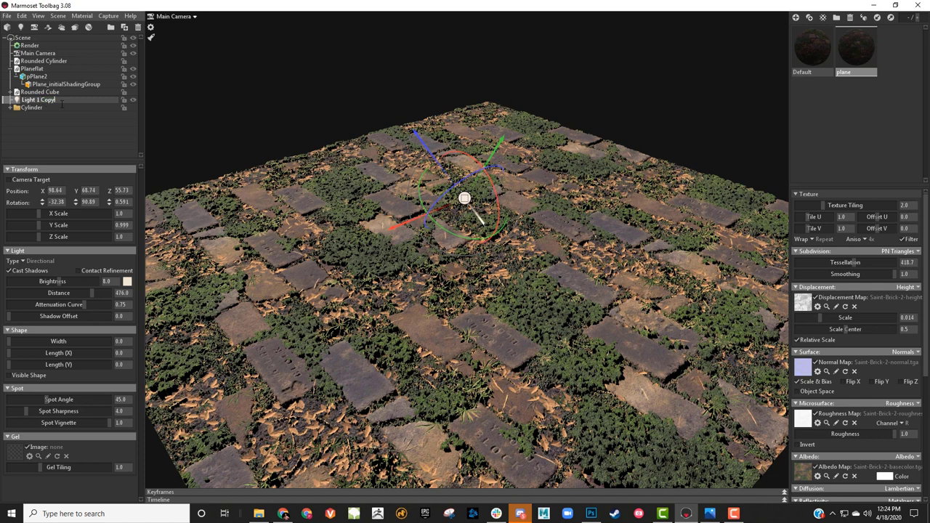
key("Return")
type("plane directional")
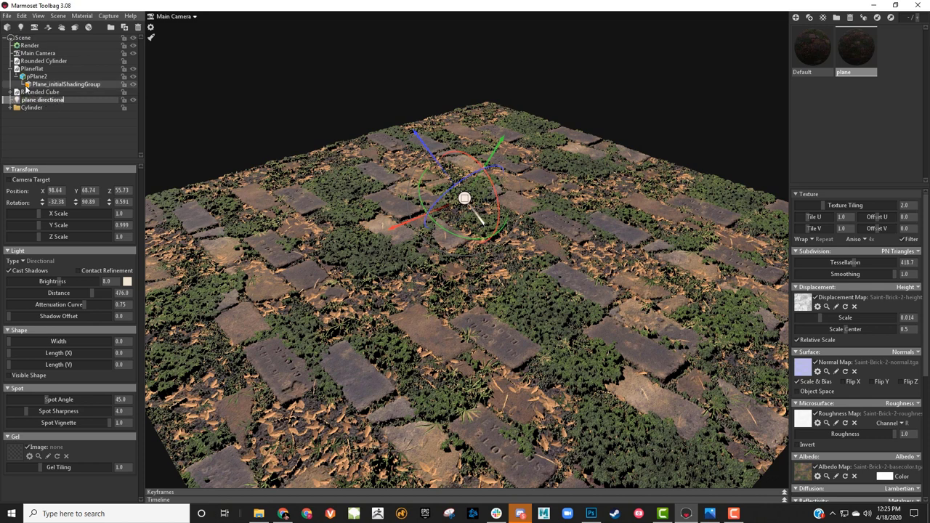
key("Return")
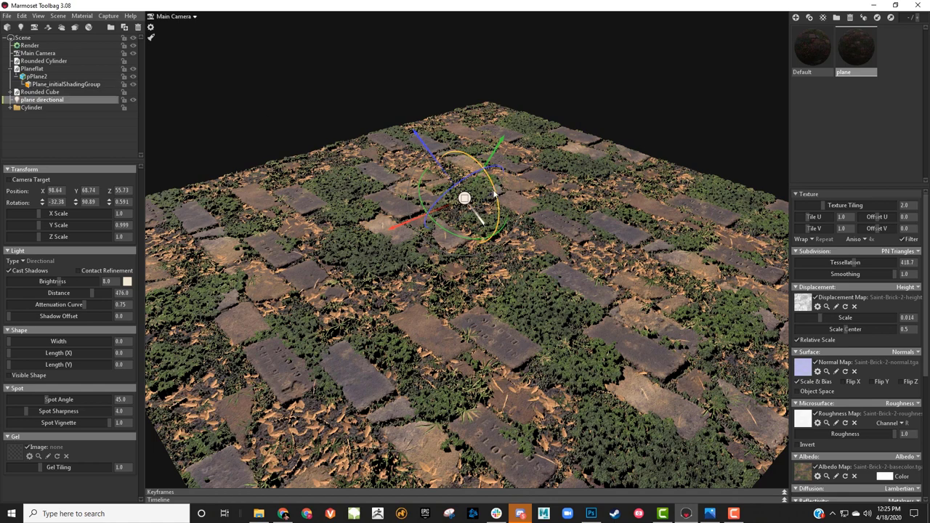
Examine the contents of the Cylinder group and the lighting on the brick plane from several angles
left_click_drag(556, 175, 537, 175)
left_click(10, 109)
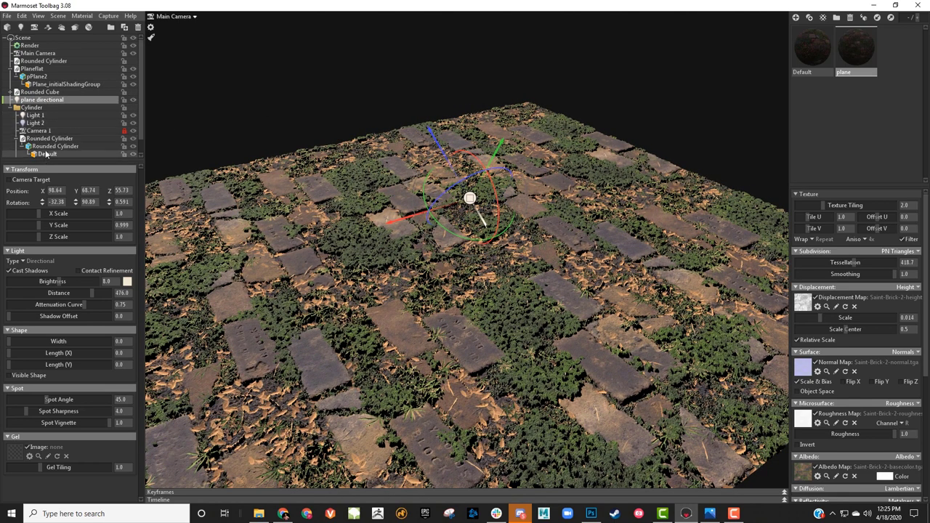
left_click(10, 108)
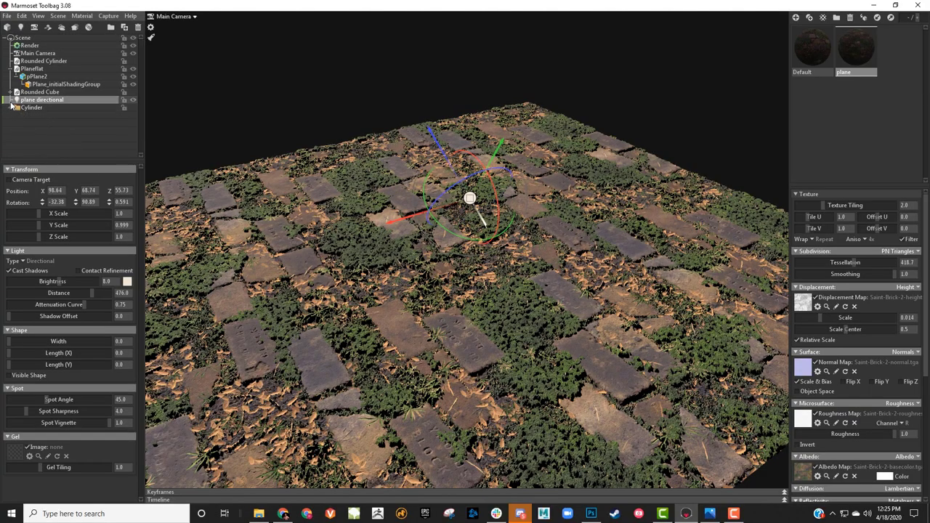
left_click_drag(476, 148, 145, 108, "alt")
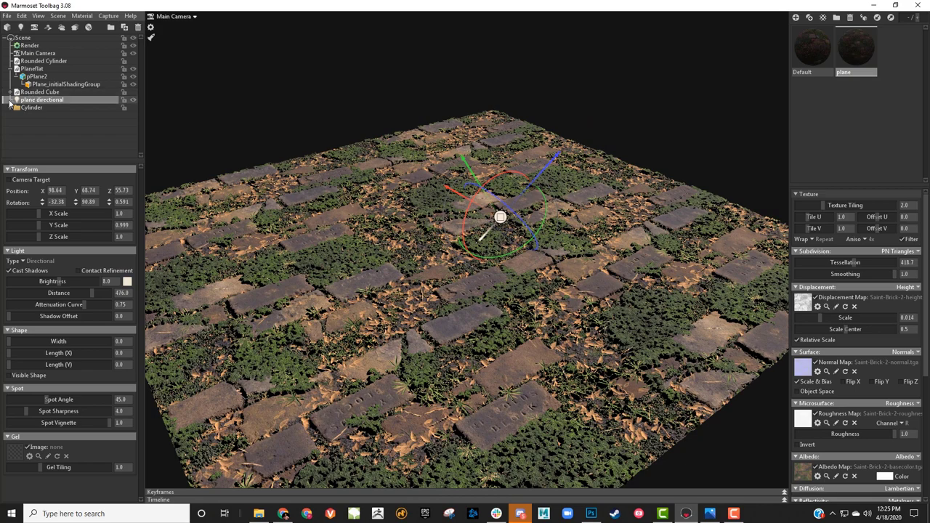
left_click_drag(353, 143, 299, 102)
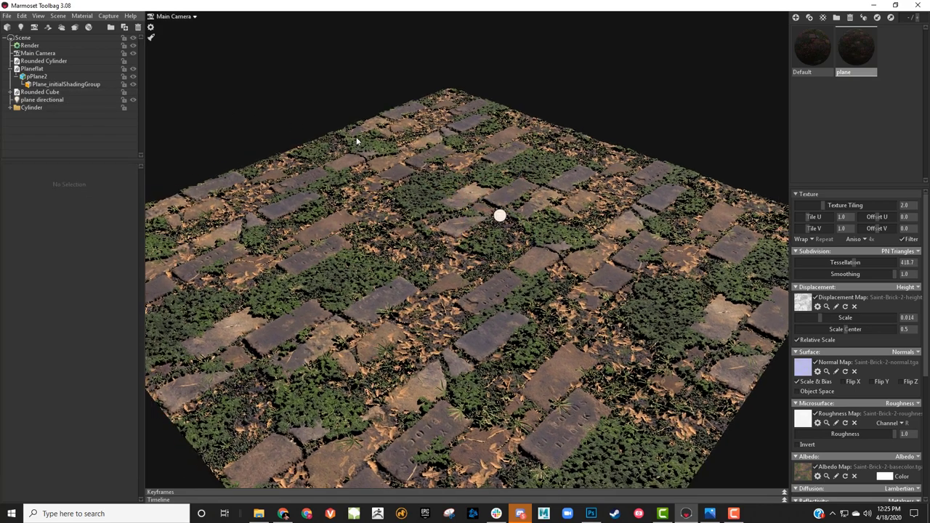
left_click_drag(277, 140, 357, 140)
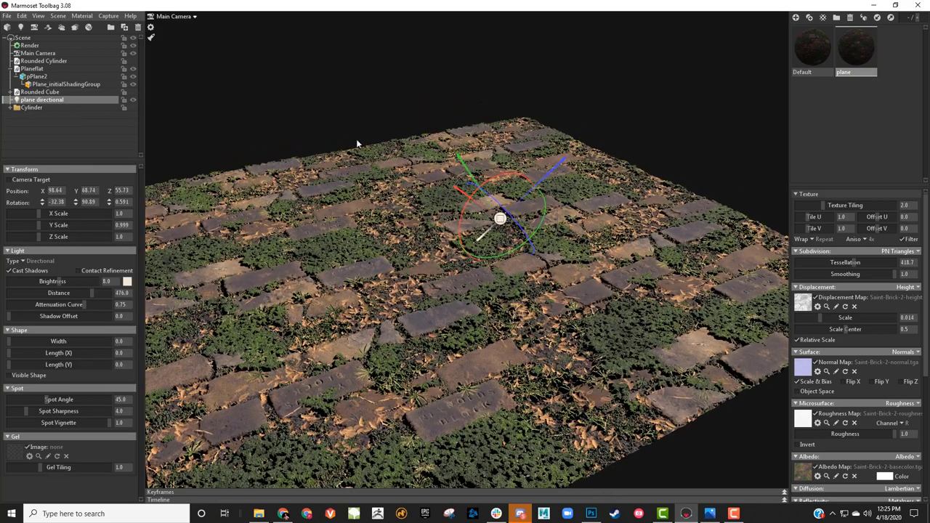
left_click(10, 108)
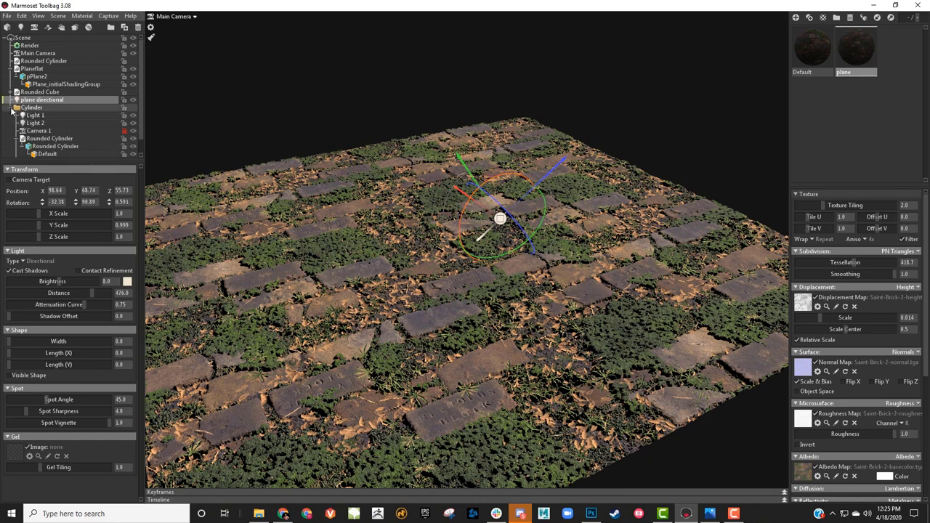
left_click(12, 108)
left_click_drag(320, 137, 396, 142)
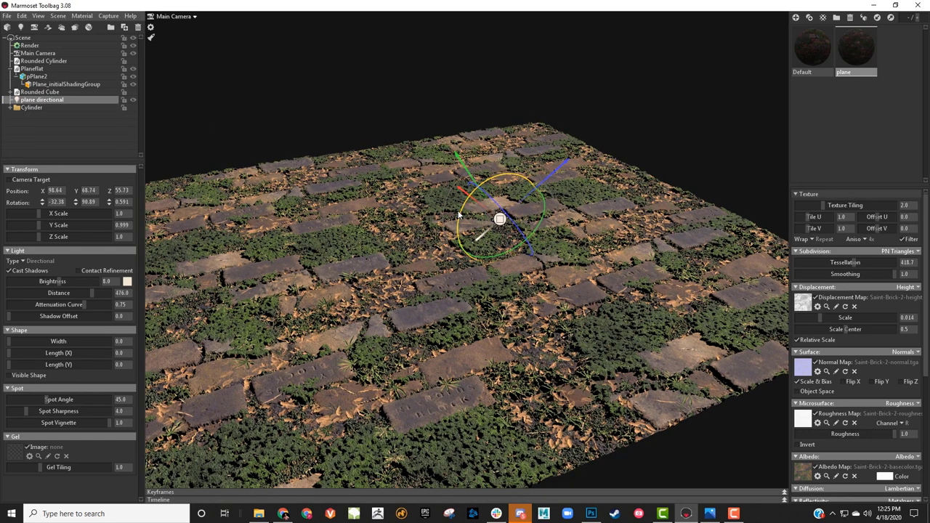
Rotate the plane directional light to about -23.09, 94.01, -0.99
left_click_drag(459, 215, 461, 243)
left_click_drag(380, 185, 436, 310)
scroll(487, 266, "up", 4)
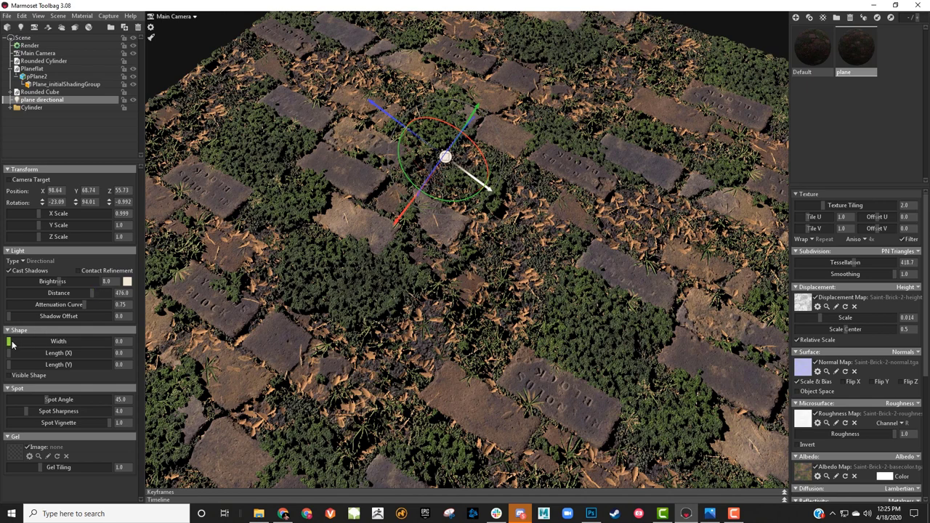
Set the plane directional light's shape width to about 86.7 and rotate the light to about -13.5, 56.7, 8.9
left_click_drag(11, 345, 64, 347)
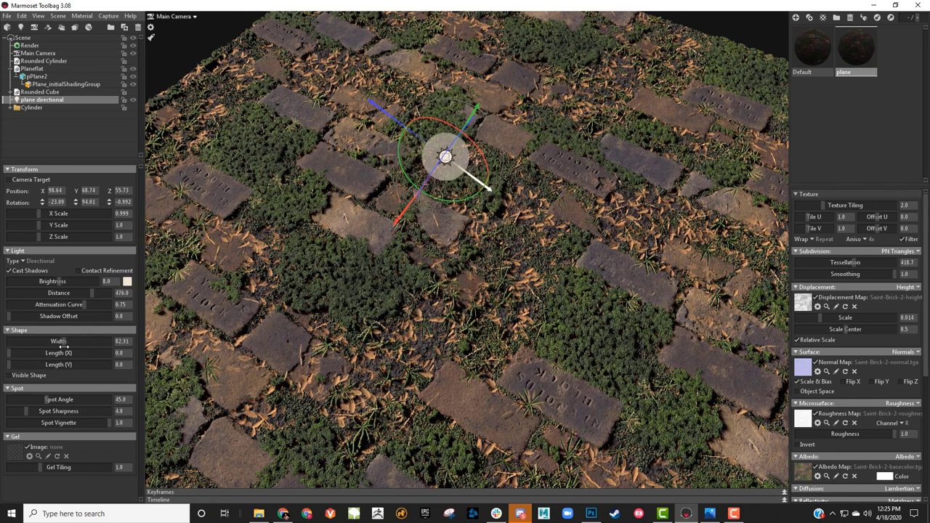
left_click_drag(483, 161, 480, 155)
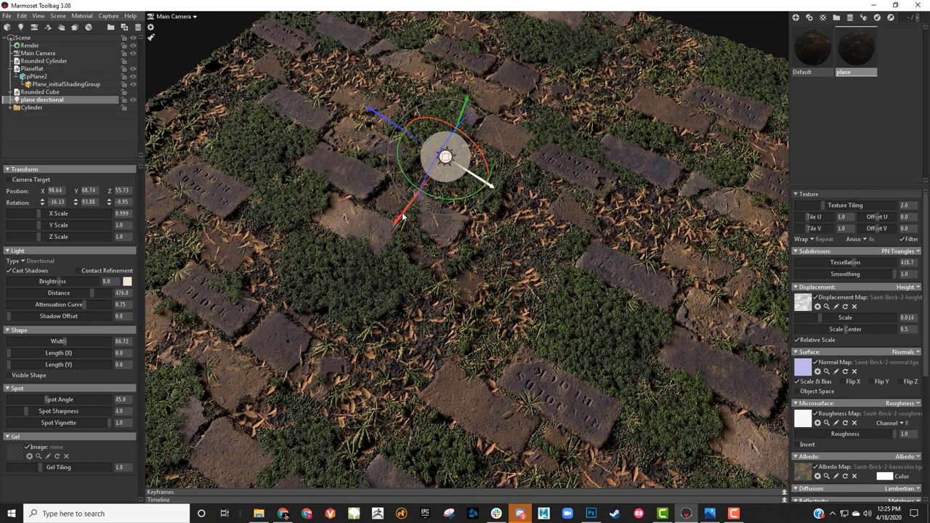
mouse_move(441, 237)
right_mouse_down("alt")
mouse_move(451, 248)
mouse_move(435, 230)
right_mouse_up("alt")
left_click_drag(461, 207, 464, 214)
Raise the plane material's tessellation to about 652.9
left_click_drag(470, 261, 476, 232, "alt")
left_click_drag(854, 265, 865, 262)
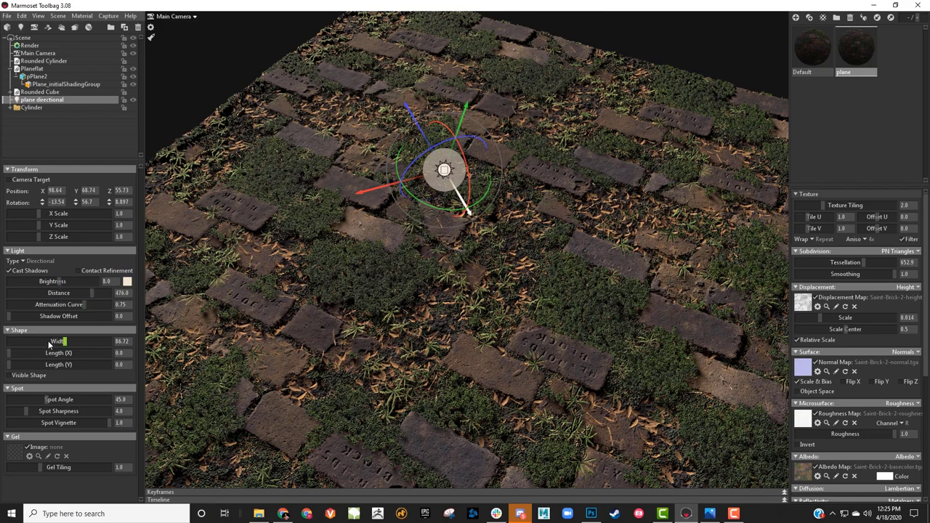
Reduce the plane directional light's shape width to about 53.9 and check the shadows on the bricks up close
mouse_move(50, 345)
left_mouse_down()
mouse_move(43, 340)
mouse_move(53, 341)
left_mouse_up()
middle_click_drag(388, 272, 418, 253, "alt")
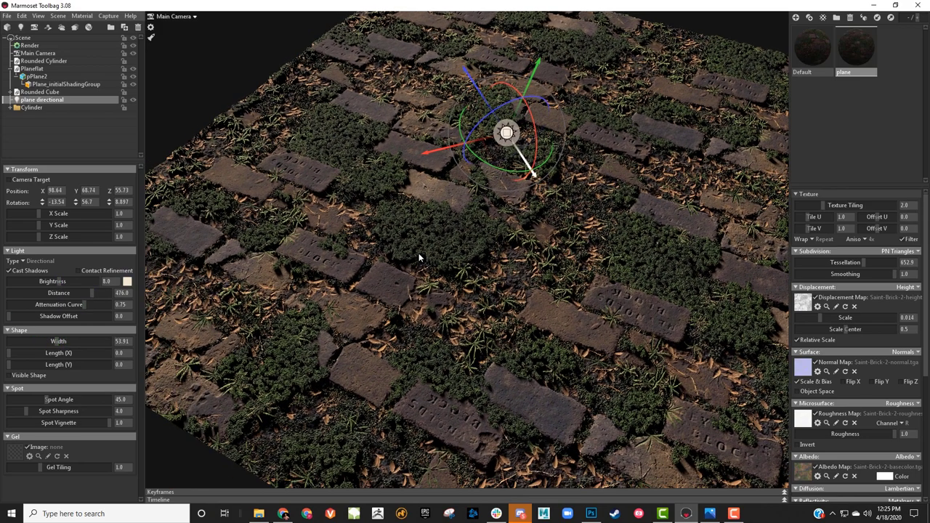
right_click_drag(418, 254, 449, 281, "alt")
middle_click_drag(449, 281, 401, 285, "alt")
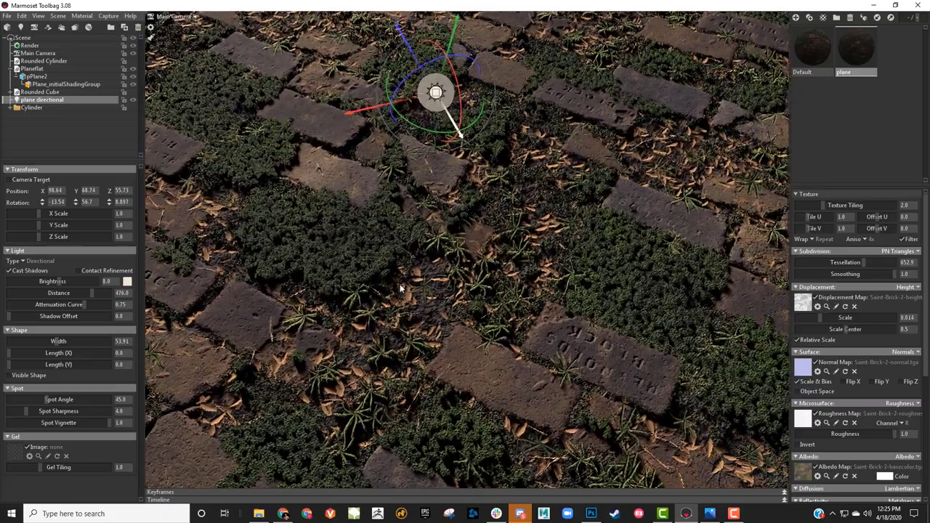
scroll(401, 288, "down", 6)
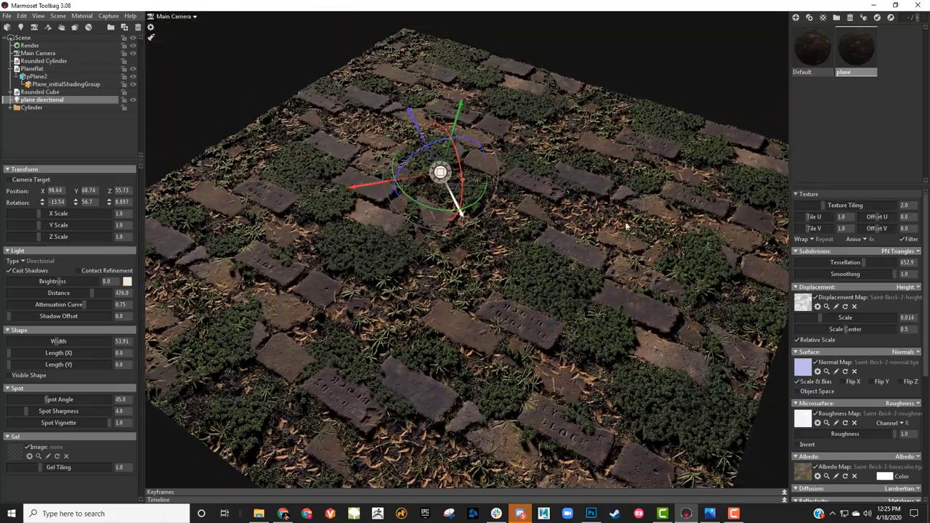
scroll(594, 234, "up", 2)
Rotate the plane directional light to about -44, 50.4, 12.1 for a steeper light angle
left_click_drag(595, 234, 546, 231)
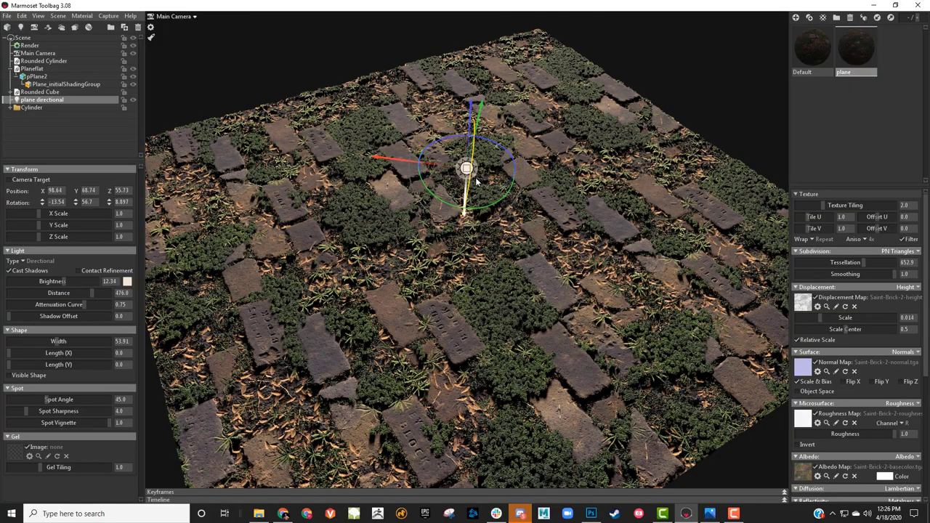
left_click_drag(509, 156, 461, 164)
left_click_drag(504, 133, 472, 109)
left_click_drag(350, 232, 509, 233)
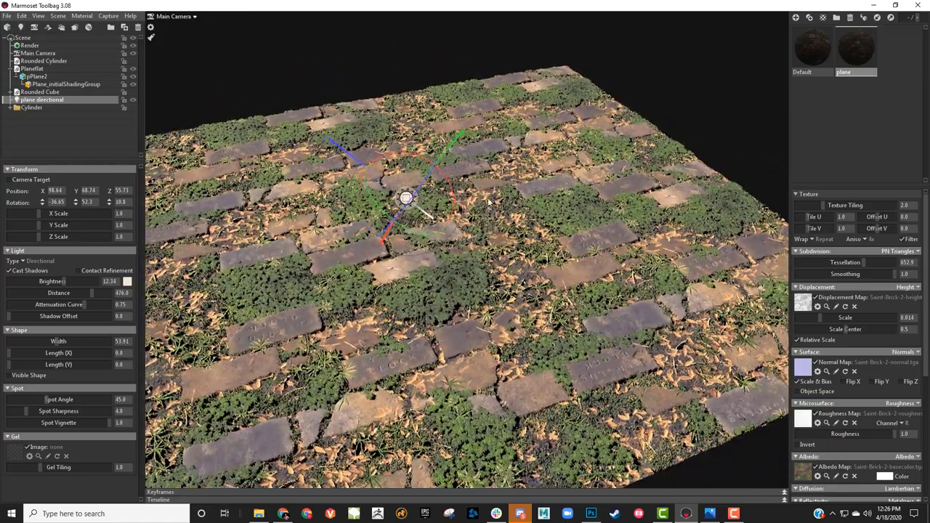
left_click_drag(452, 210, 384, 234)
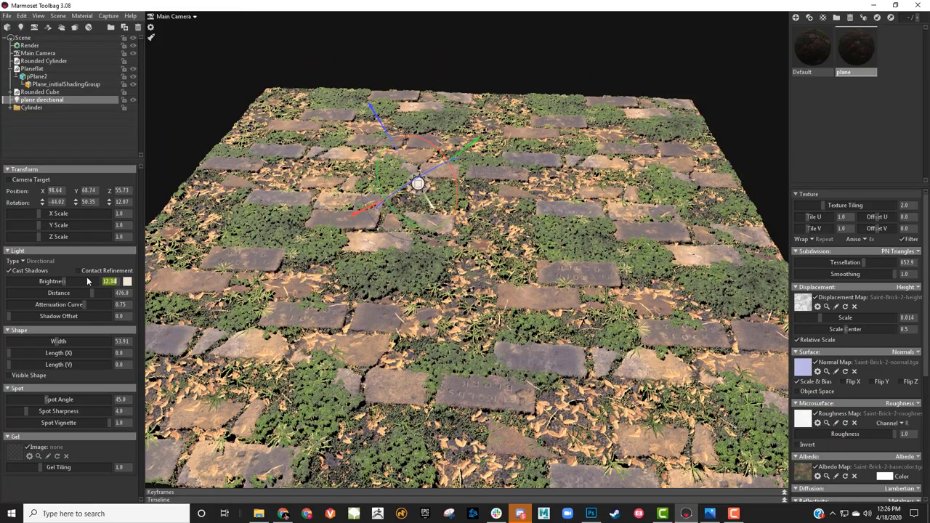
Set the plane directional light's brightness to 8, try about 5.5, and undo that trial
type("8")
key("Return")
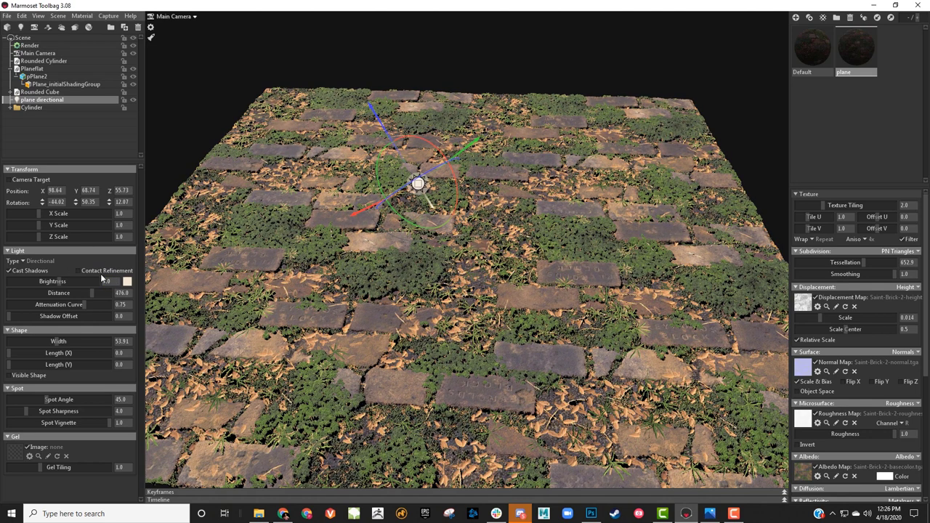
left_click_drag(58, 281, 54, 281)
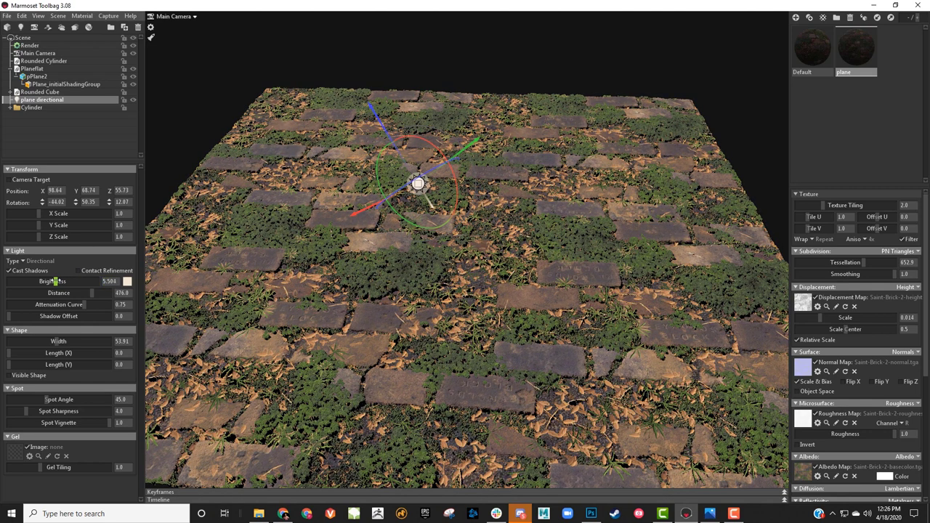
key("ctrl+z")
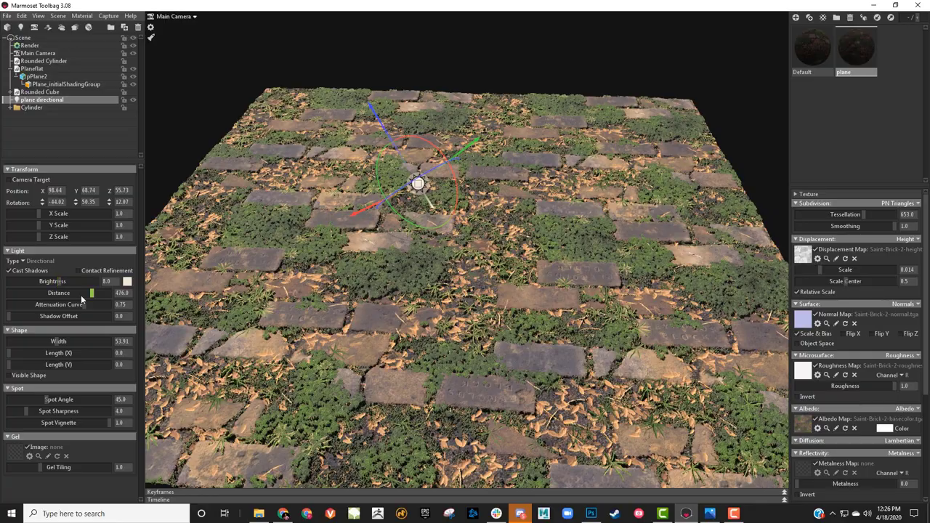
Rotate the plane directional light to a lower angle of about -24.3, 34, 21.6
left_click_drag(357, 262, 276, 218)
left_click_drag(469, 189, 422, 169)
mouse_move(445, 210)
left_mouse_down()
mouse_move(404, 228)
mouse_move(397, 218)
left_mouse_up()
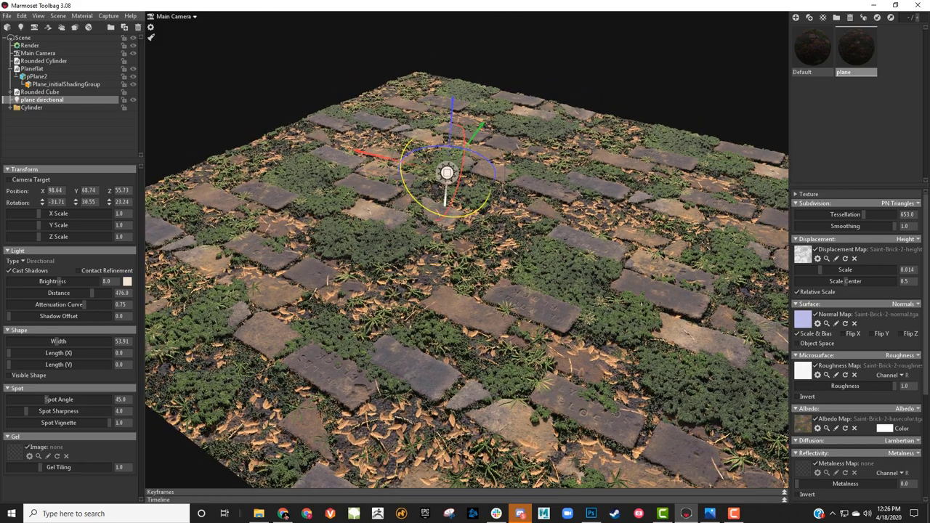
left_click_drag(463, 182, 464, 146)
left_click_drag(462, 211, 463, 210)
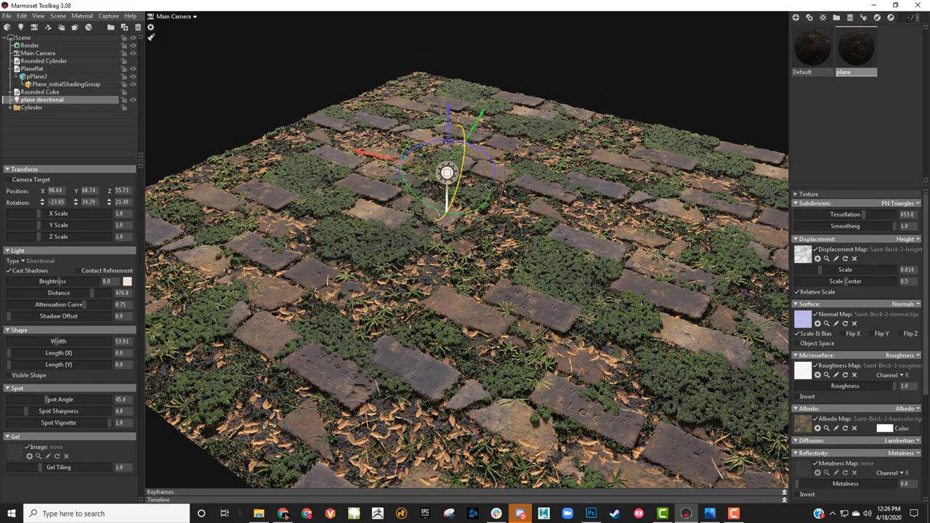
Examine the relit brick plane from several angles and distances with the light deselected
left_click_drag(491, 257, 551, 264)
scroll(539, 252, "down", 3)
scroll(555, 228, "up", 3)
scroll(582, 206, "up", 2)
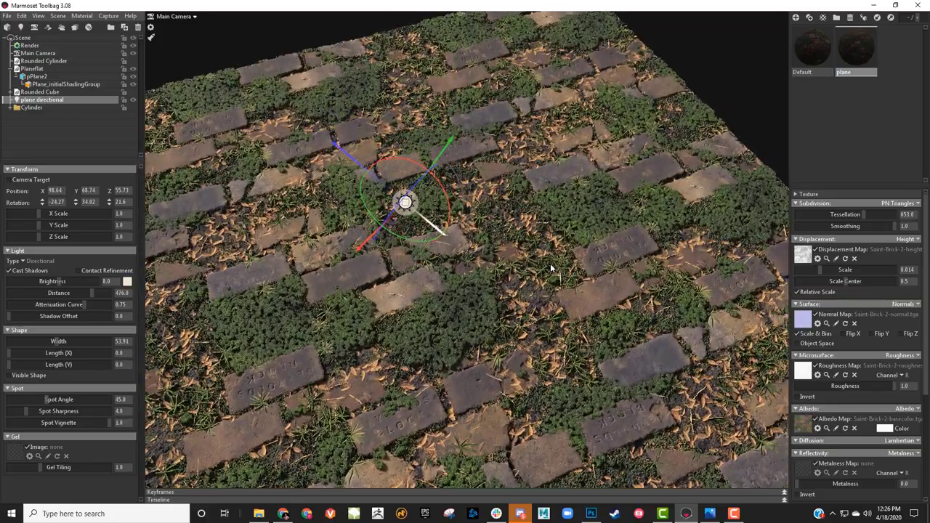
scroll(550, 263, "down", 4)
left_click(710, 140)
left_click_drag(661, 156, 527, 204)
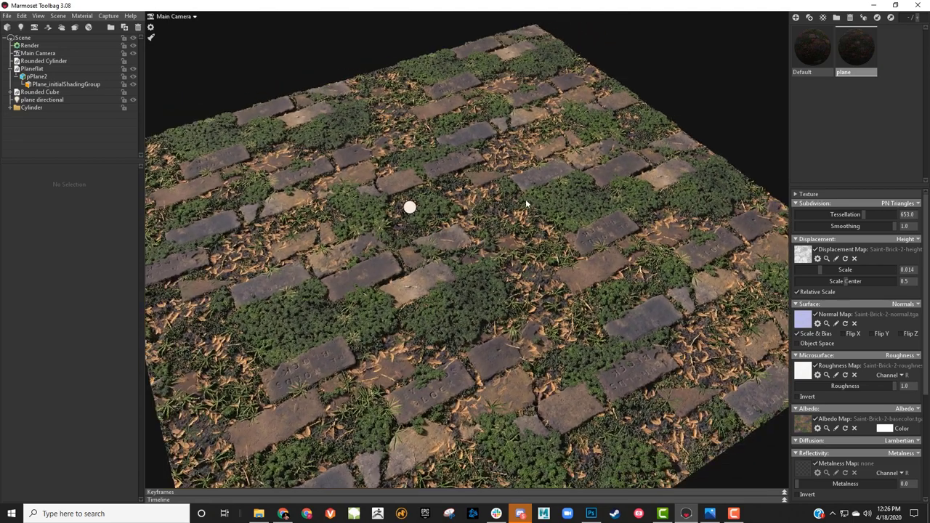
Select the plane directional light again, fine-tune its shape width slightly, and deselect it
left_click(410, 208)
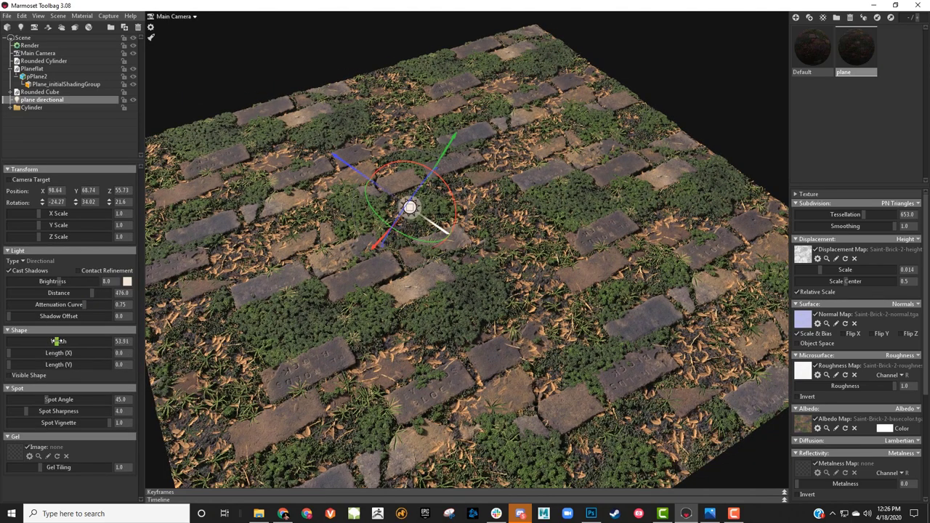
mouse_move(56, 343)
left_mouse_down()
mouse_move(86, 342)
mouse_move(16, 342)
mouse_move(59, 341)
left_mouse_up()
left_click_drag(393, 181, 404, 189)
left_click(654, 73)
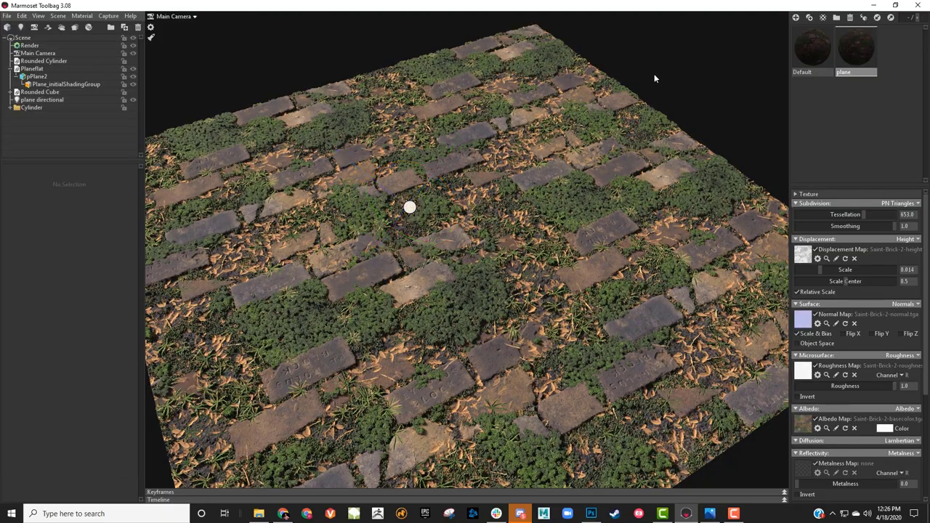
Try a slightly different displacement scale on the plane material and return it to about 0.014
left_click_drag(654, 73, 242, 206)
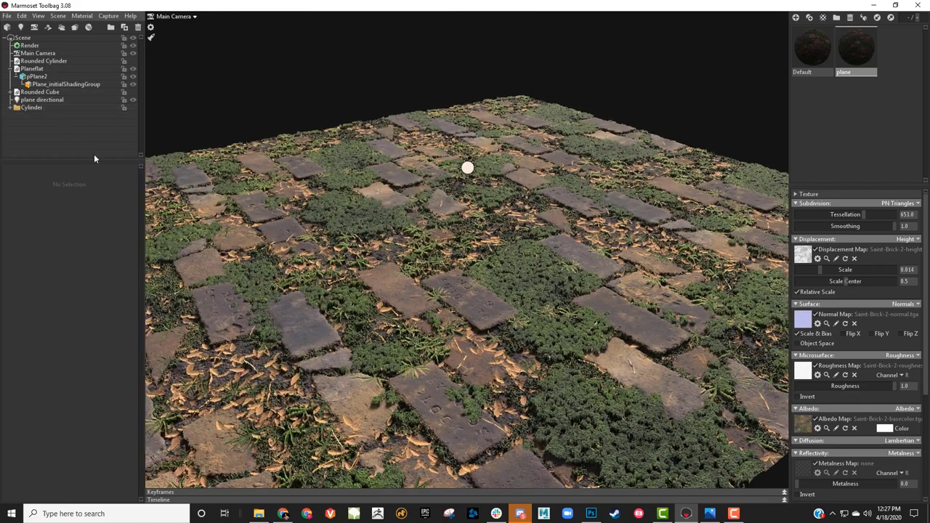
left_click_drag(473, 151, 545, 156)
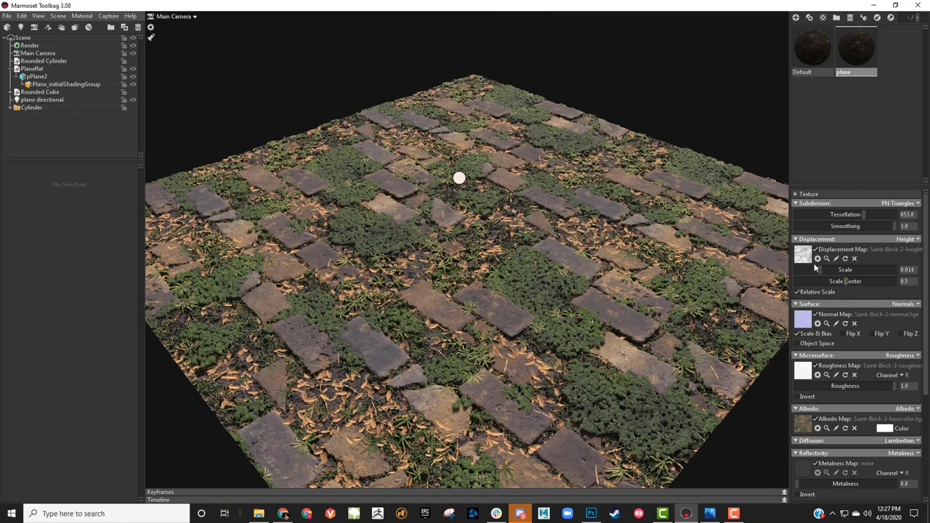
left_click_drag(822, 272, 820, 270)
left_click_drag(667, 264, 492, 145)
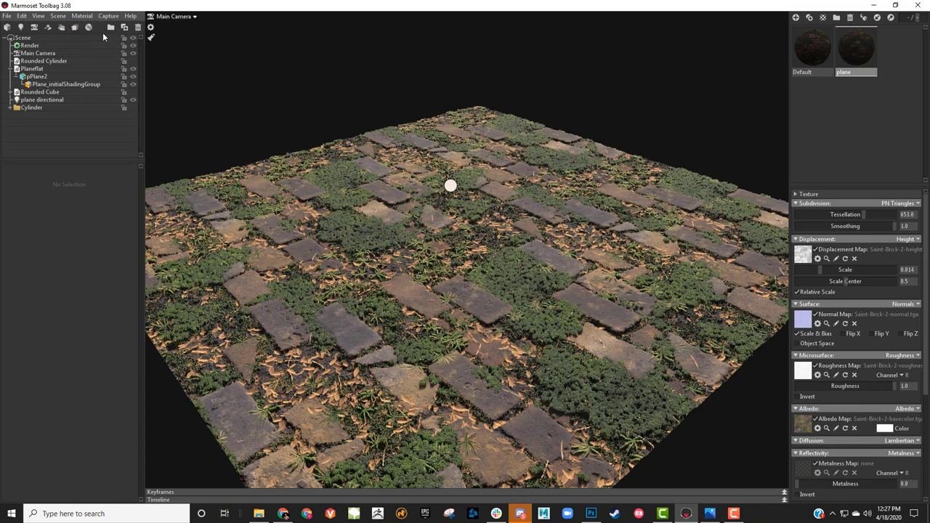
Duplicate the Cylinder group's Sky and move the copy out of the group, placing it below the plane directional light
left_click(12, 107)
scroll(45, 141, "down", 1)
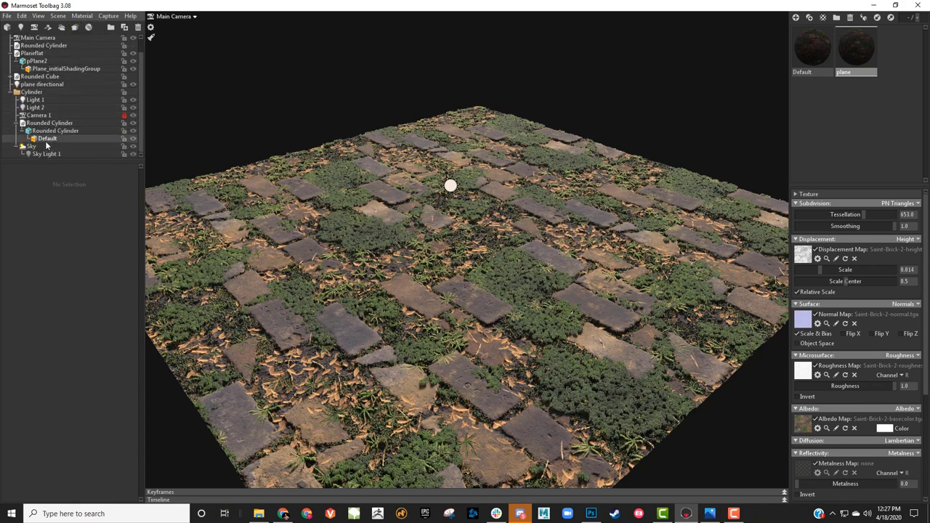
left_click(45, 145)
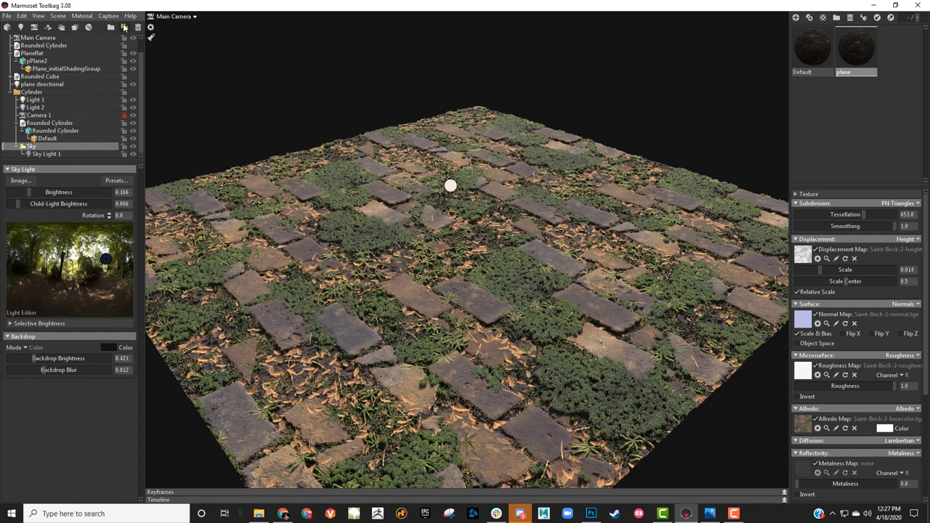
left_click(125, 27)
scroll(51, 145, "down", 1)
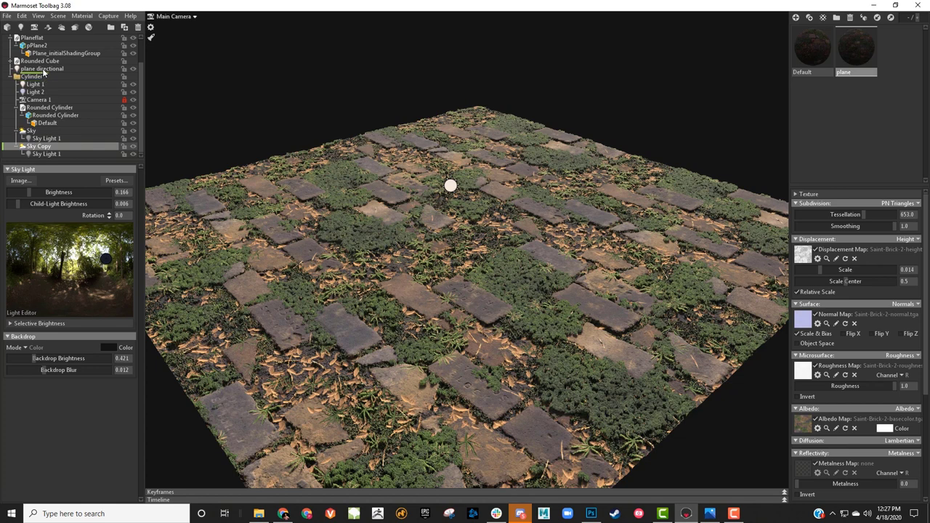
mouse_move(41, 71)
left_mouse_down()
mouse_move(21, 67)
mouse_move(28, 75)
left_mouse_up()
left_click_drag(5, 77, 6, 77)
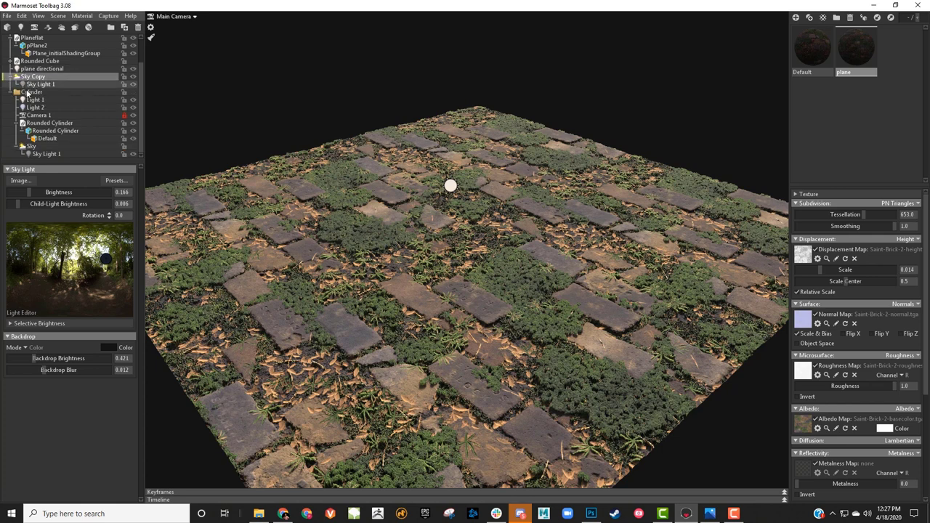
left_click(10, 93)
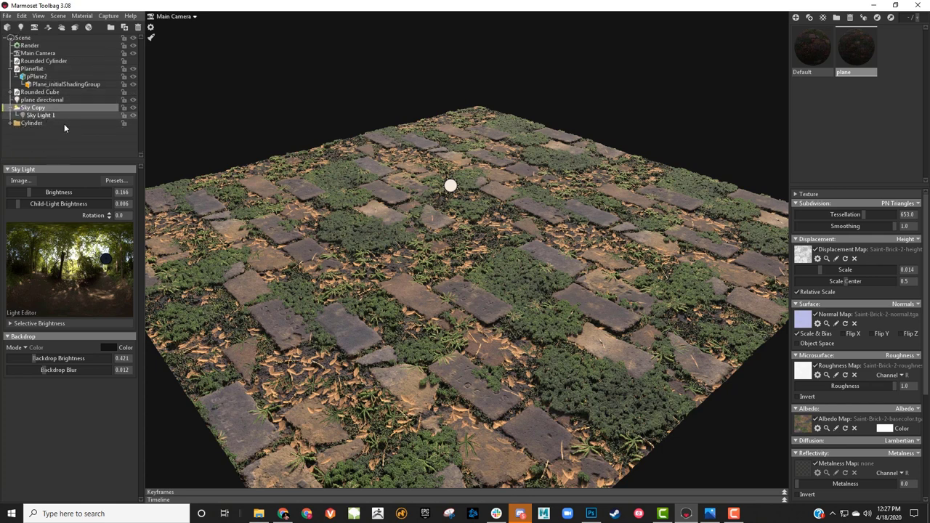
Toggle the copied sky's visibility and check it against the original Sky inside the Cylinder group
left_click(134, 108)
left_click(134, 109)
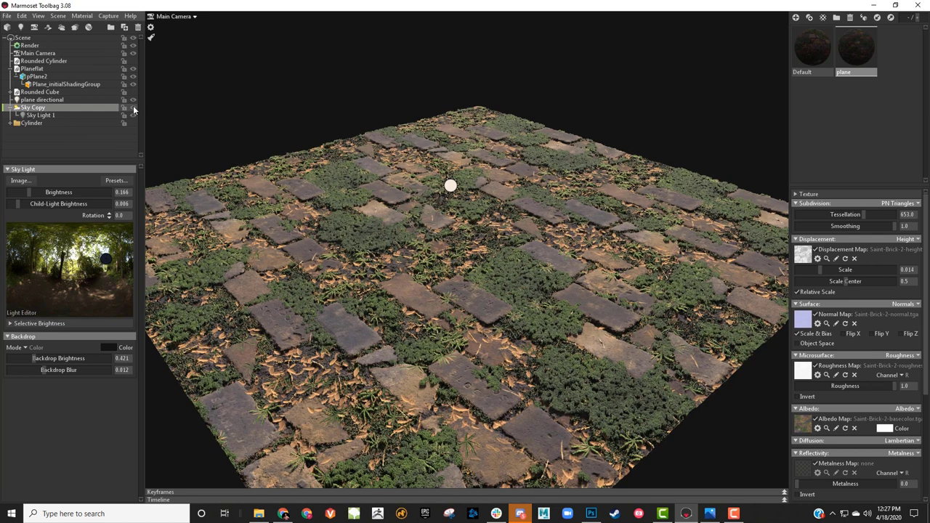
left_click(10, 123)
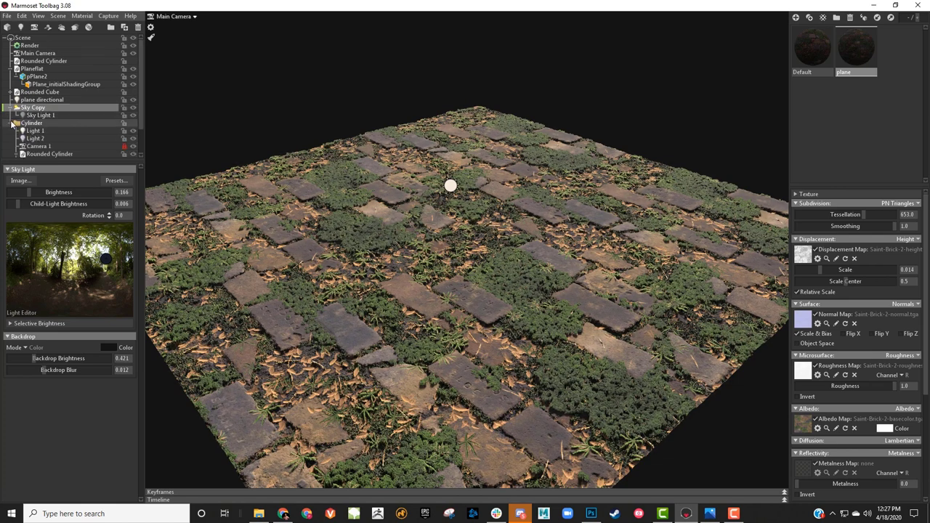
scroll(53, 150, "down", 1)
scroll(53, 151, "down", 1)
left_click(23, 146)
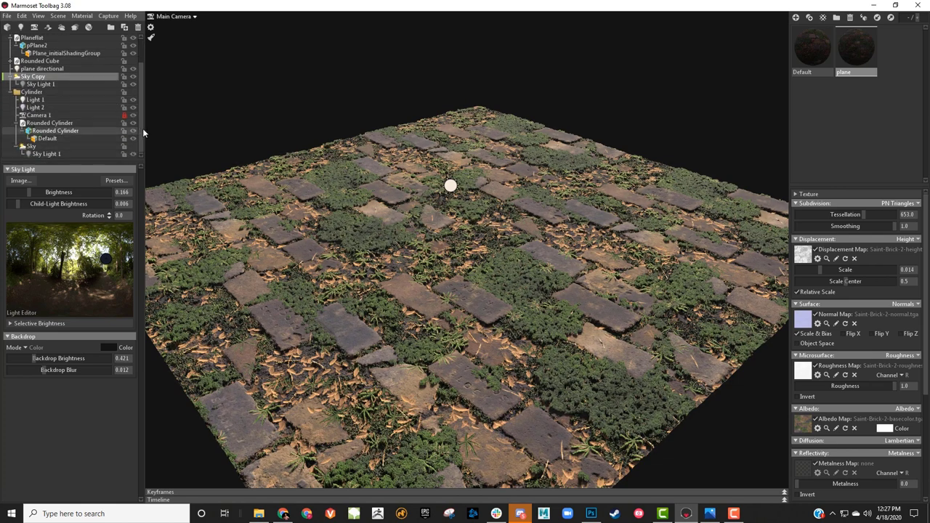
scroll(141, 118, "up", 2)
left_click(10, 123)
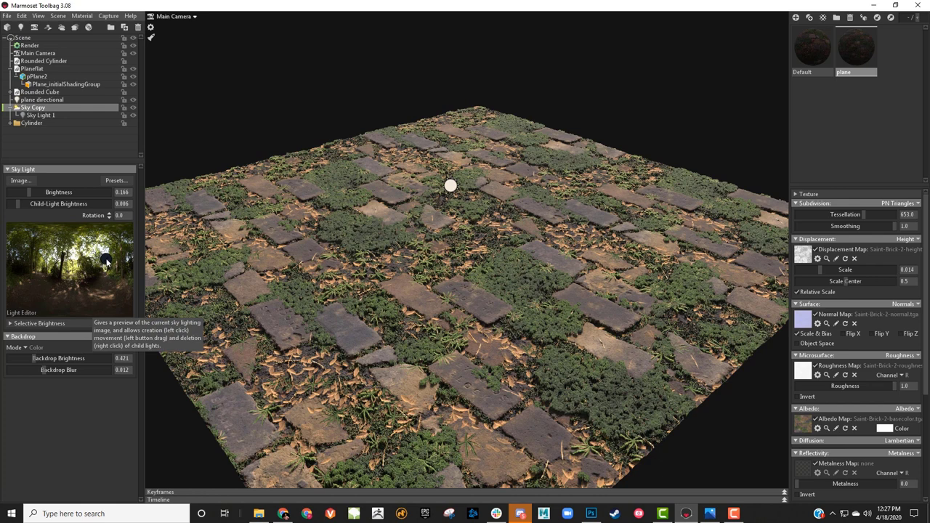
Remove the child light from the copied sky and undo a trial change of its brightness
right_click(106, 260)
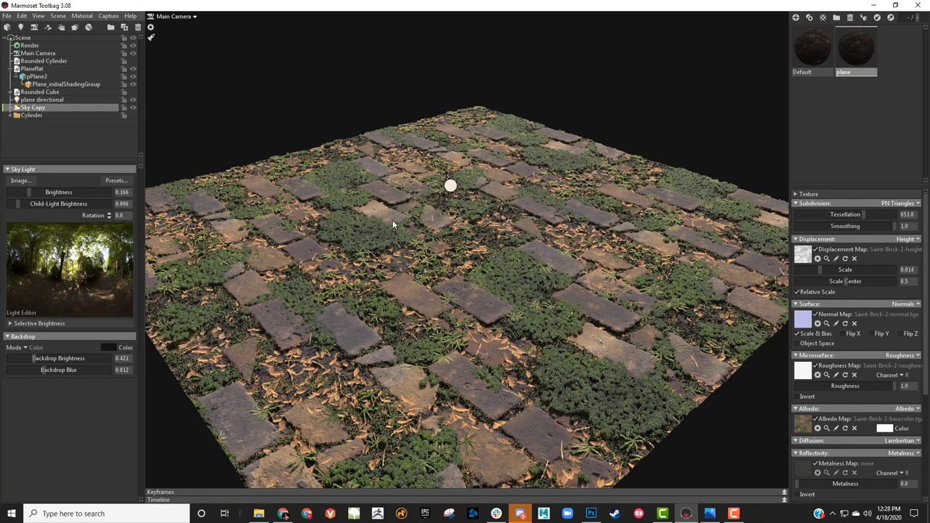
left_click_drag(513, 208, 456, 240)
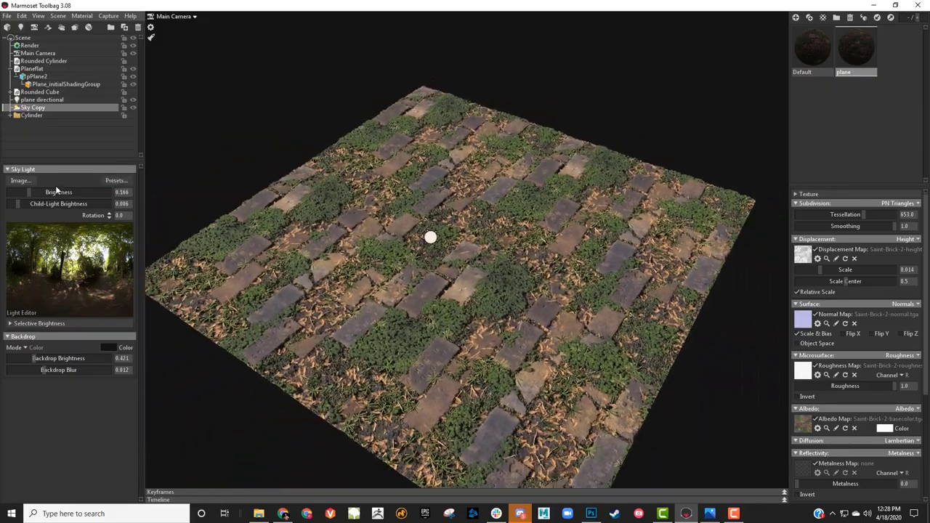
left_click_drag(28, 195, 31, 196)
key("ctrl+z")
left_click_drag(289, 206, 254, 208)
Look through the sky presets while viewing the plane from several angles, and close the Sky Browser without choosing one
left_click(115, 180)
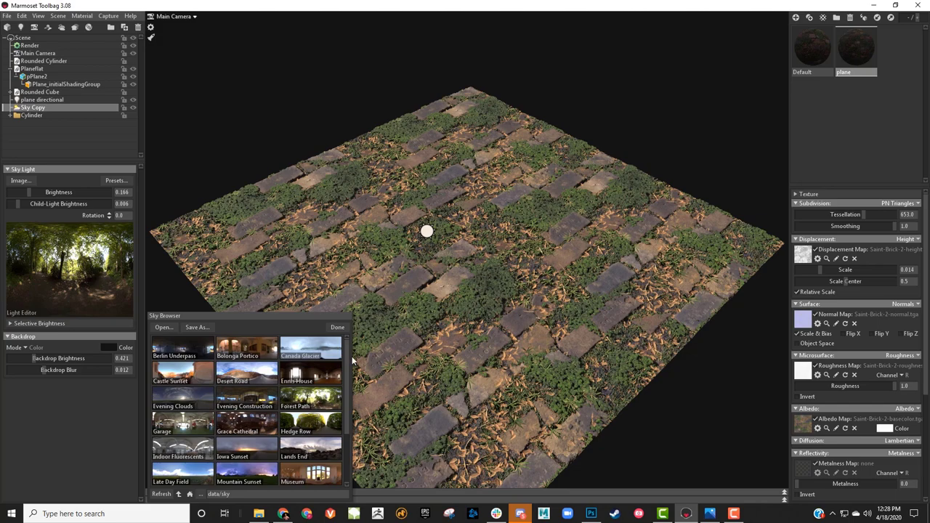
left_click_drag(440, 200, 378, 141)
left_click(346, 125)
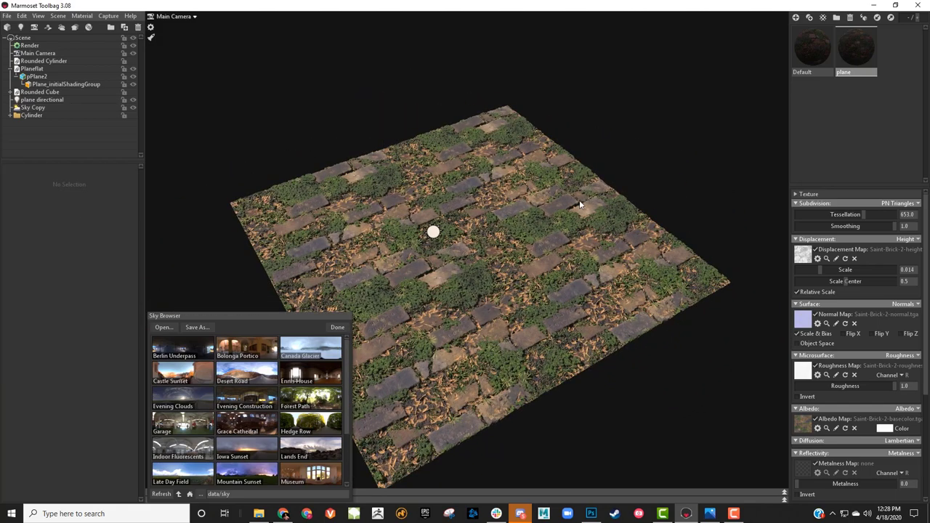
left_click_drag(579, 200, 592, 220)
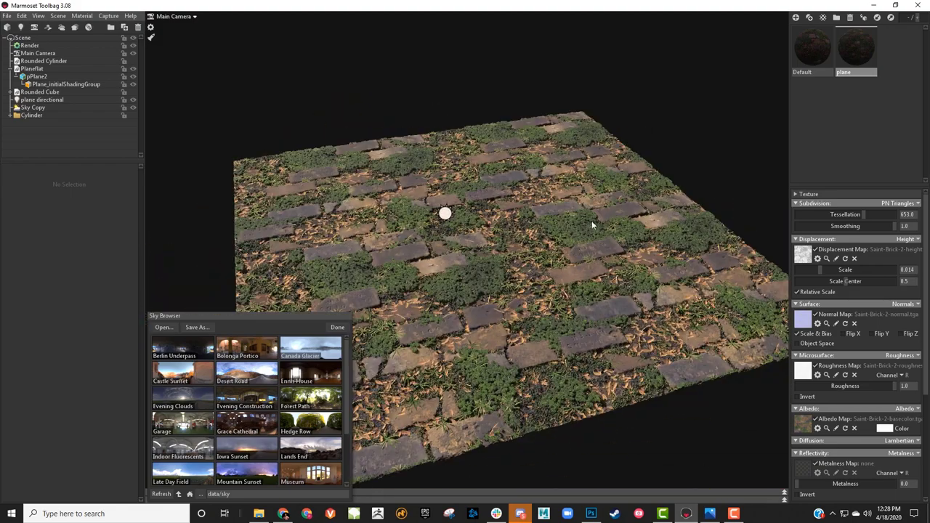
left_click(592, 222)
left_click(638, 143)
left_click(337, 327)
left_click(8, 16)
left_click(7, 16)
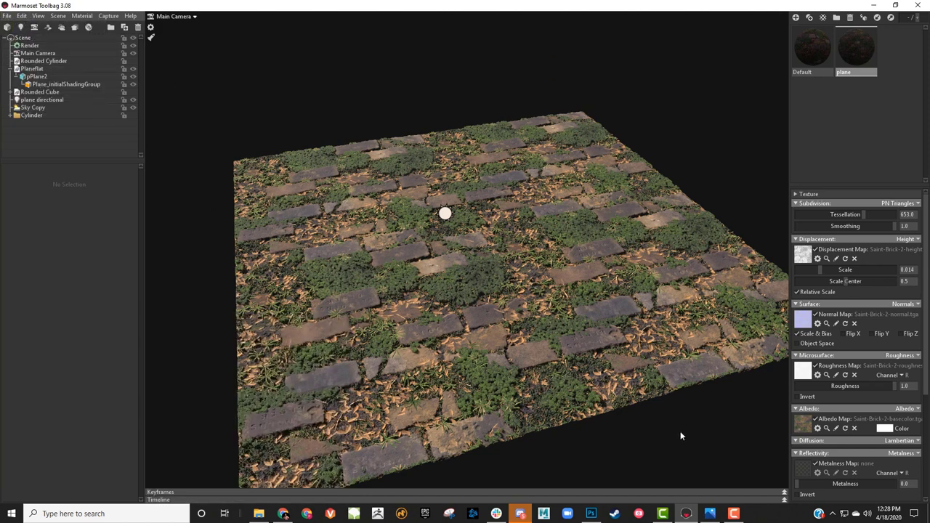
Switch to Photos, compare the coffee bean and broken rock material renders as presentation references, and minimise the viewer
left_click(710, 513)
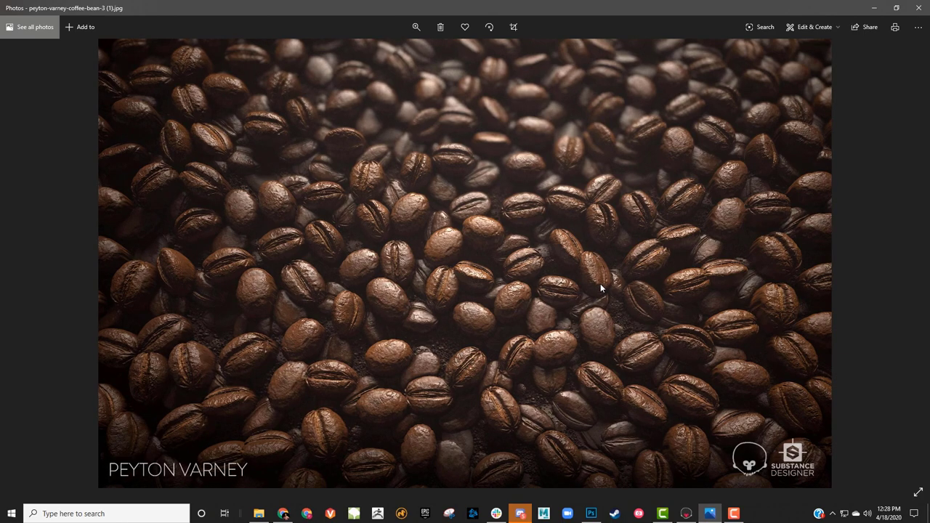
key("Right")
key("Right")
key("Right")
key("Right")
key("Right")
key("Right")
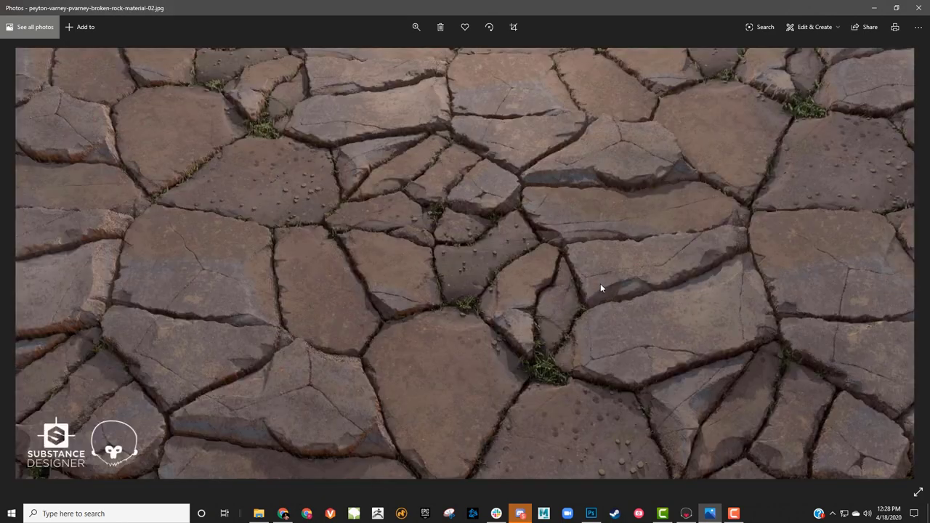
key("Left")
key("Left")
key("Left")
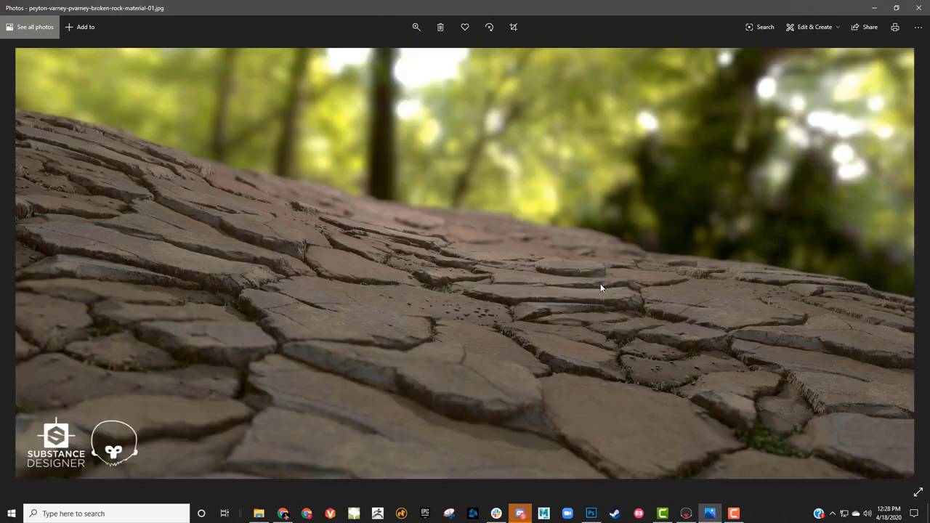
key("Right")
left_click(874, 8)
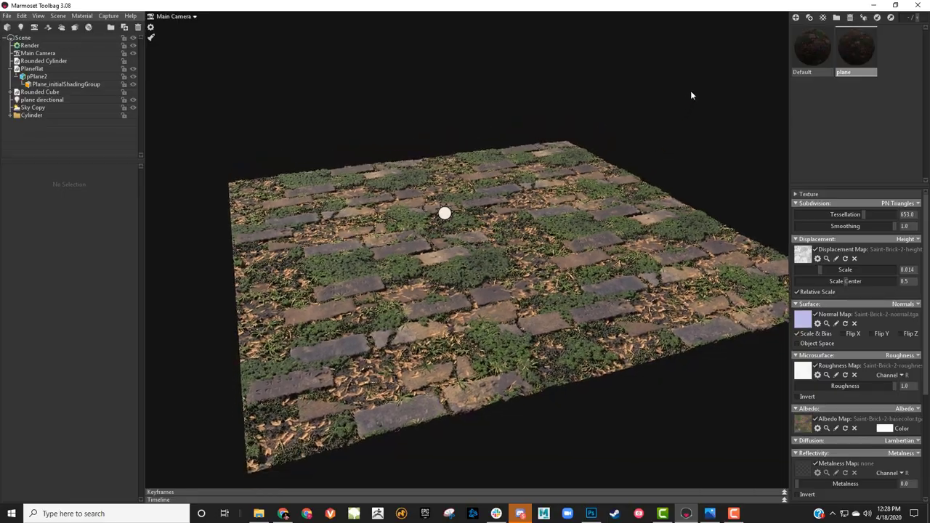
Examine the flat brick plane from overhead, low close-up and diagonal angles to judge possible presentation shots
left_click_drag(691, 92, 688, 143, "alt")
right_click_drag(687, 142, 649, 206, "alt")
middle_click_drag(649, 206, 653, 151, "alt")
mouse_move(653, 150)
left_mouse_down("alt")
mouse_move(667, 144)
mouse_move(652, 148)
left_mouse_up("alt")
middle_click_drag(652, 148, 670, 122, "alt")
right_click_drag(670, 123, 553, 131, "alt")
left_click_drag(552, 131, 439, 106, "alt")
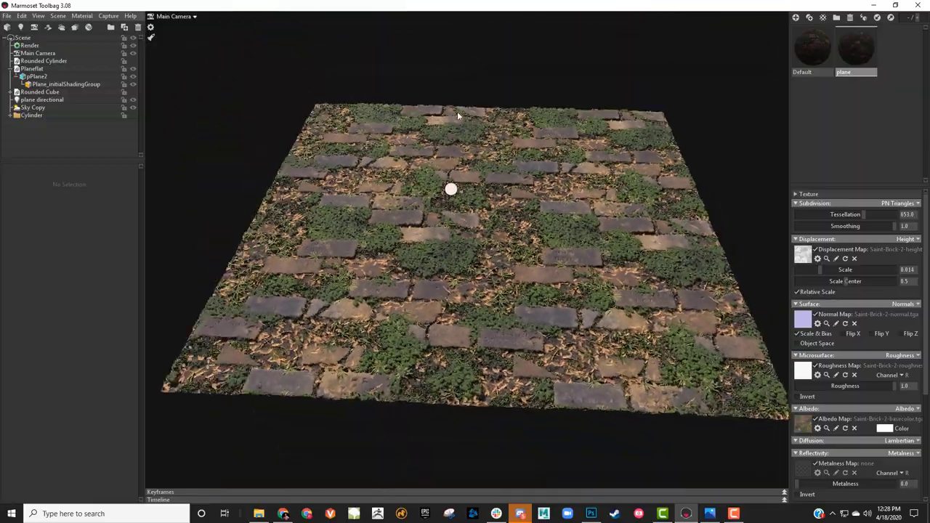
right_click_drag(439, 106, 497, 186, "alt")
left_click_drag(496, 186, 487, 136, "alt")
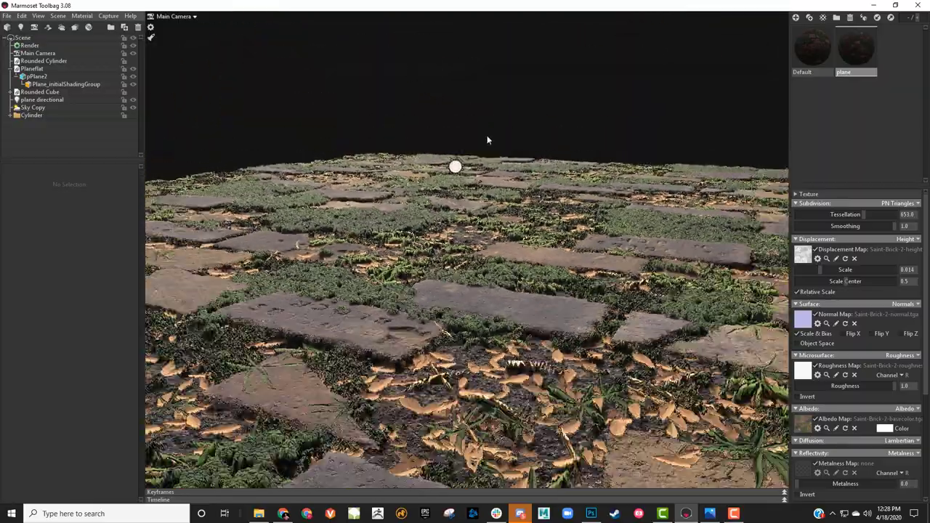
middle_click_drag(487, 136, 463, 234, "alt")
left_click_drag(463, 234, 472, 176, "alt")
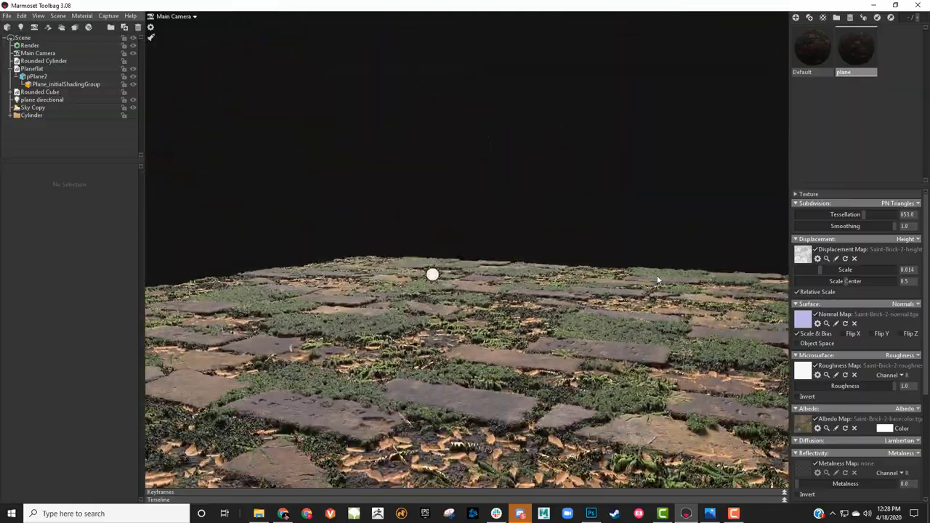
left_click_drag(657, 280, 579, 125)
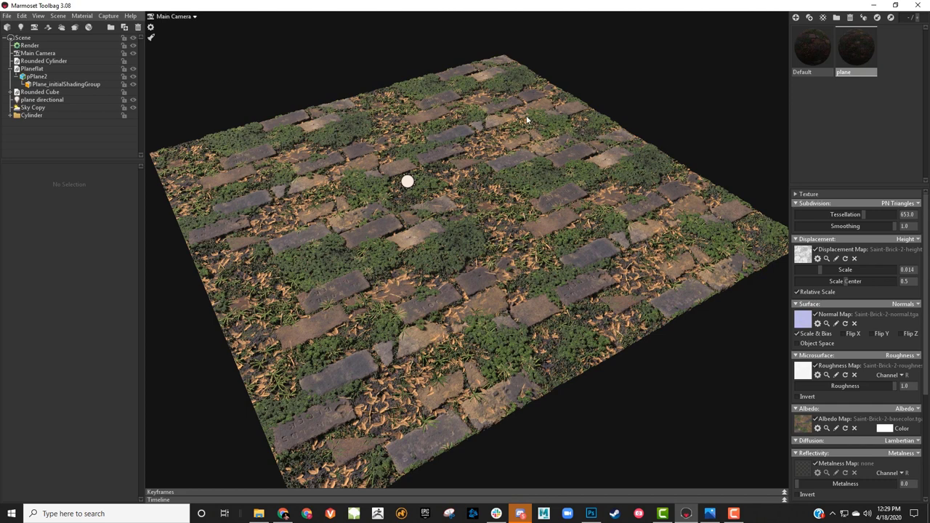
Import Plane.obj from the Marmoset_Tutorial folder and set its X rotation to -90
left_click(7, 28)
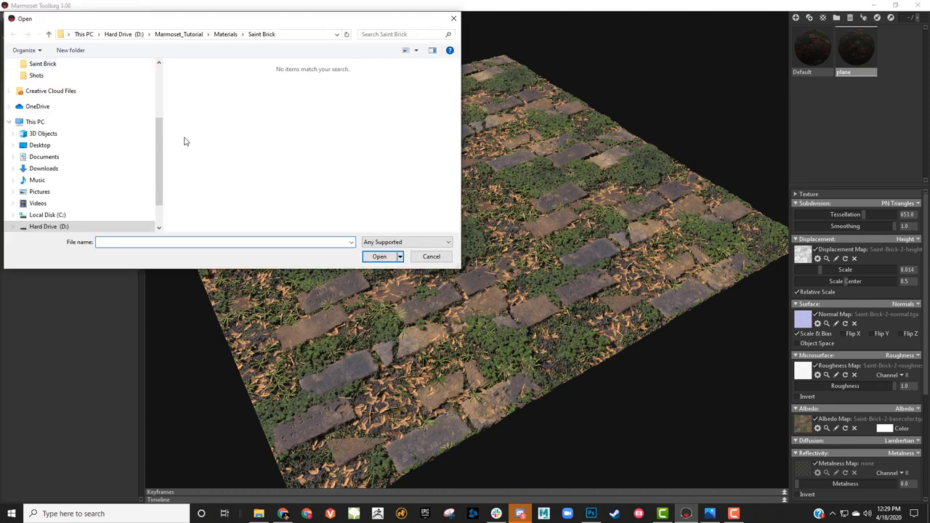
left_click(176, 36)
double_click(208, 109)
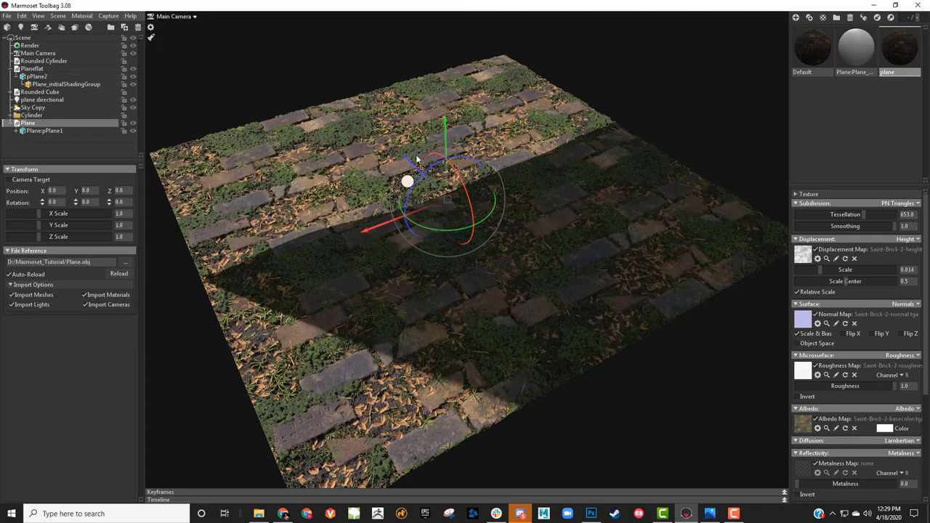
left_click_drag(508, 162, 166, 165)
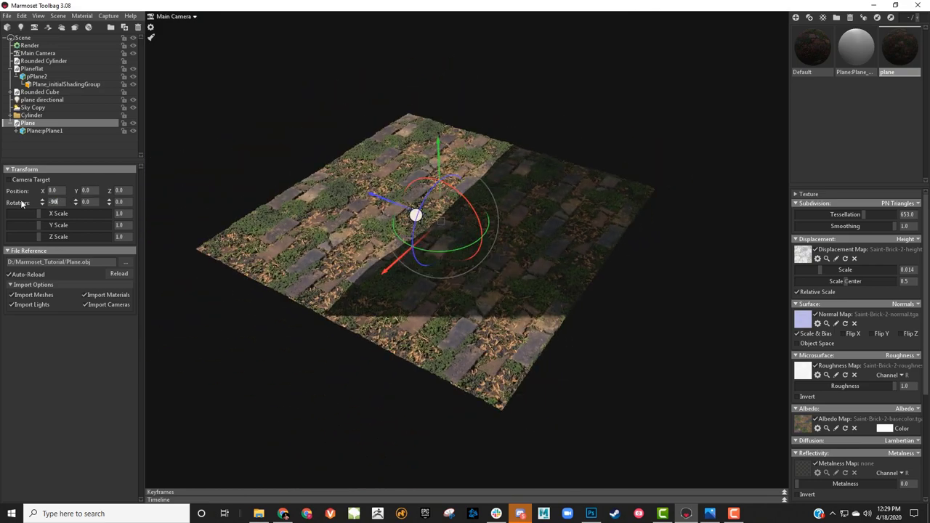
key("Return")
Apply the plane material to the imported plane and inspect its curved surface at a low angle
left_click_drag(465, 145, 407, 167)
scroll(312, 145, "up", 3)
left_click_drag(895, 52, 702, 211)
left_click(498, 226)
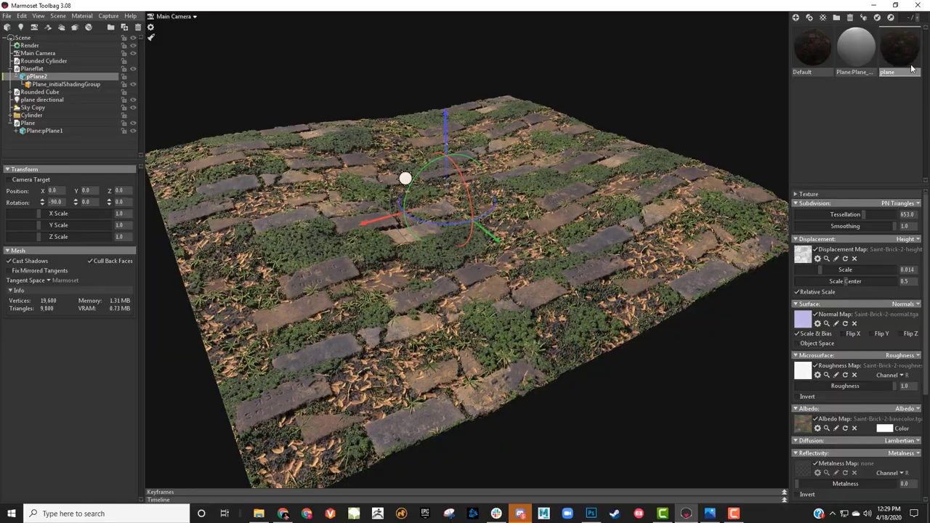
left_click_drag(641, 155, 582, 151)
left_click_drag(644, 193, 690, 86)
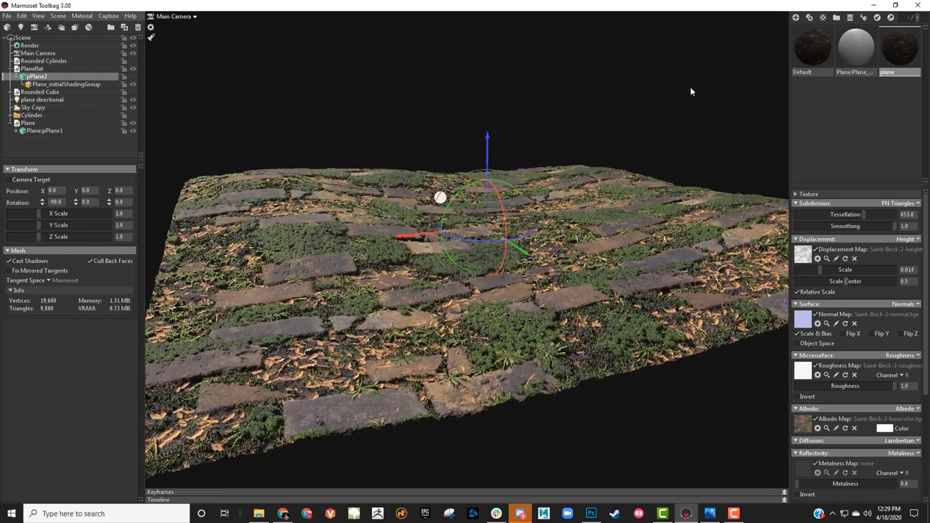
Delete the default grey material that came with the imported plane and clear the object selection
left_click(865, 50)
key("Delete")
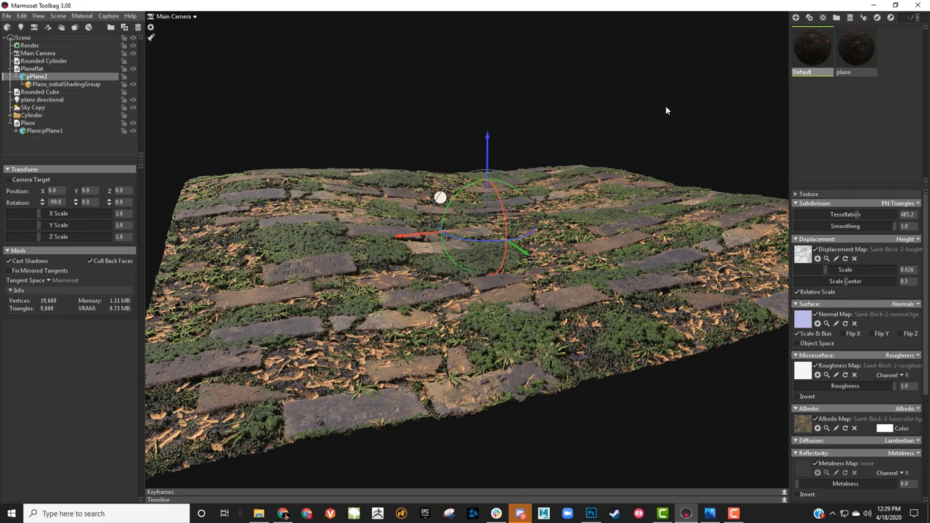
left_click(653, 146)
left_click_drag(673, 152, 690, 189)
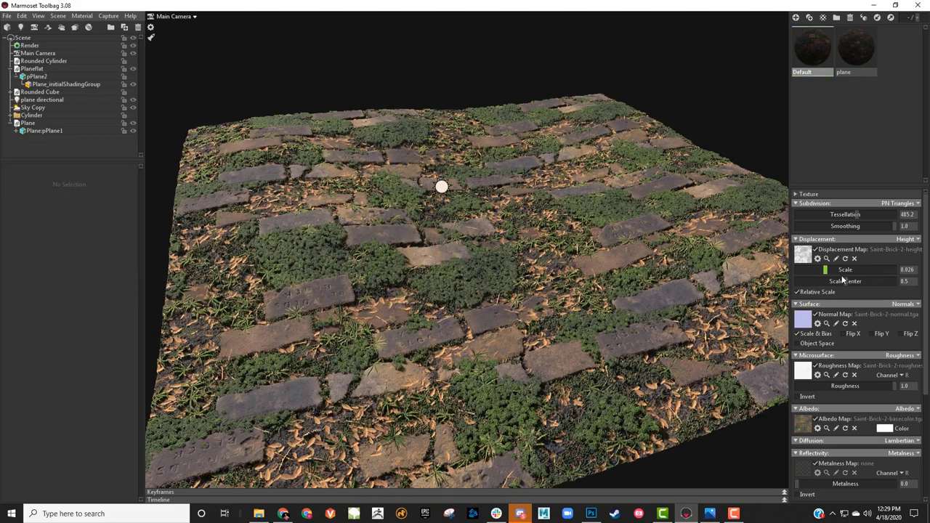
Select the imported plane mesh, raise the plane material's tessellation to about 805.4, and undo a trial displacement scale change
left_click(718, 259)
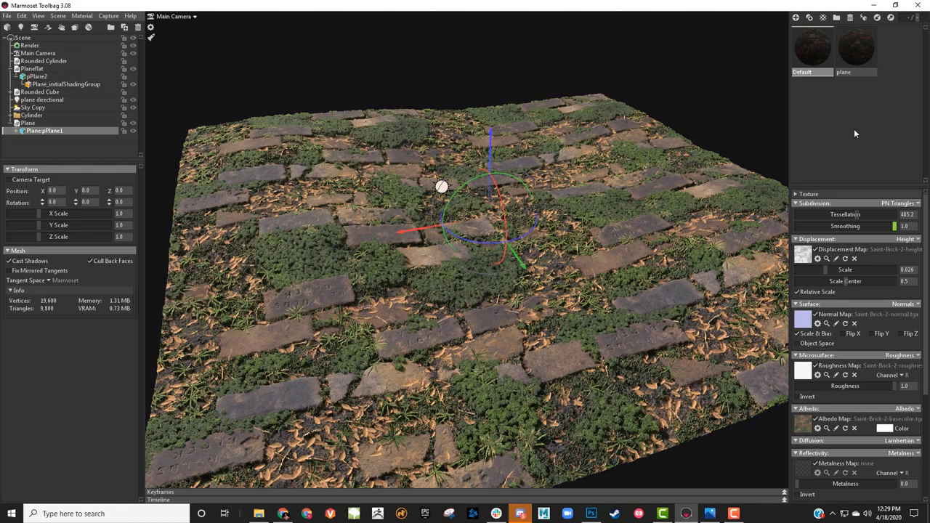
left_click(858, 70)
left_click_drag(864, 218, 868, 214)
left_click_drag(820, 271, 820, 269)
key("ctrl+z")
Raise the plane material's tessellation to about 1331 and set its displacement scale to about 0.015
left_click_drag(696, 271, 659, 247, "alt")
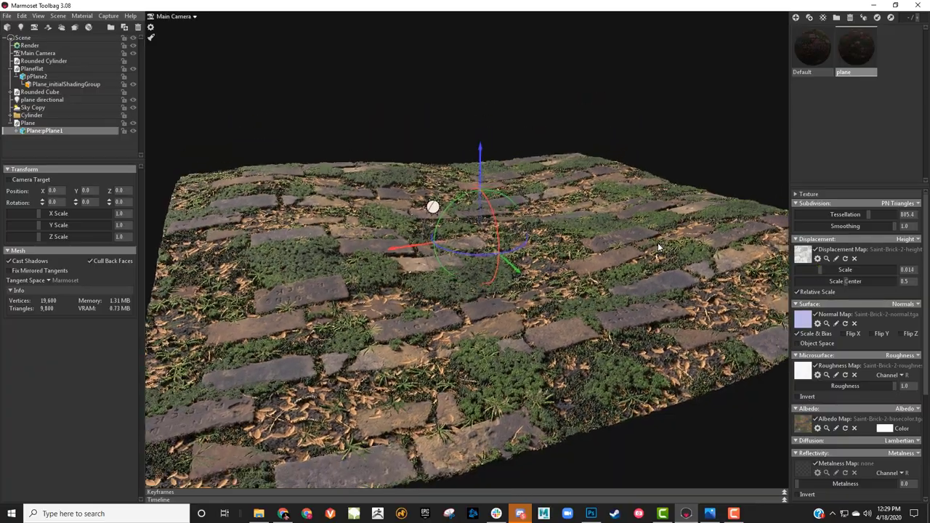
right_click_drag(659, 248, 684, 258, "alt")
left_click_drag(683, 259, 648, 242, "alt")
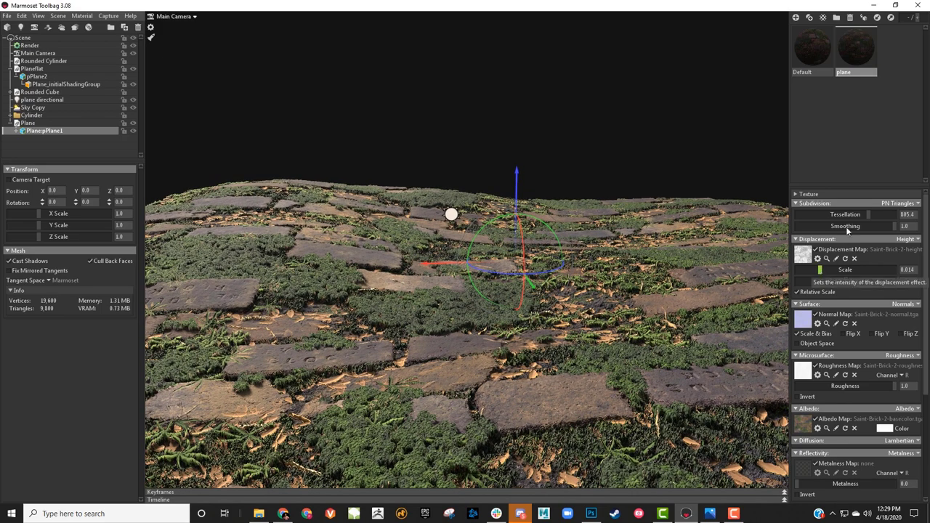
left_click_drag(870, 215, 882, 215)
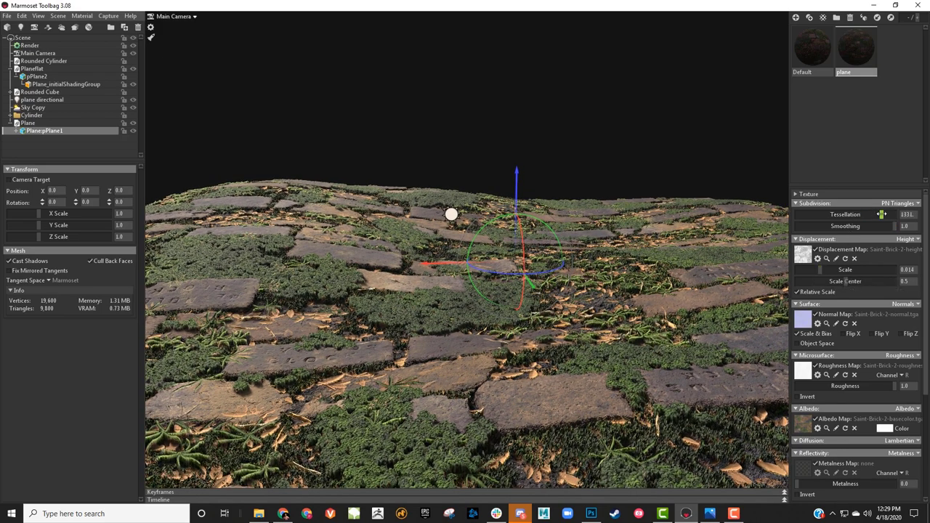
left_click_drag(822, 270, 821, 269)
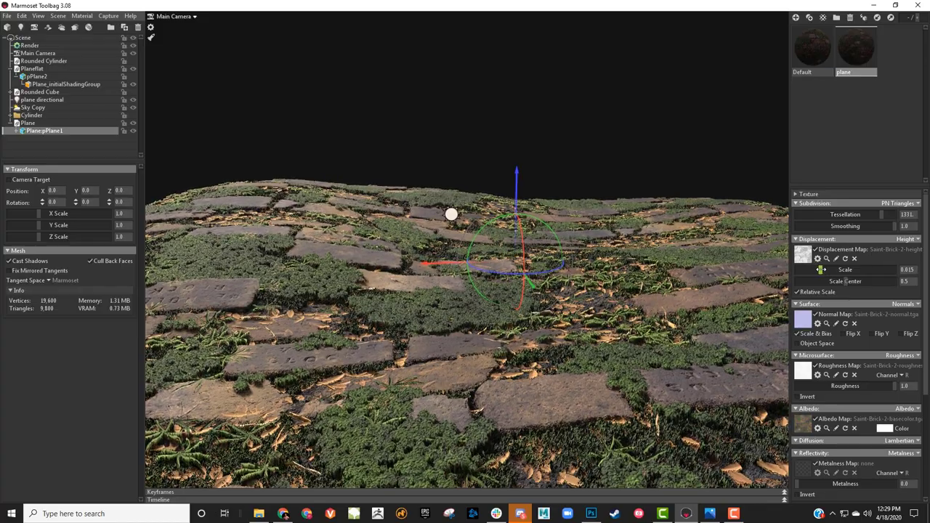
Set the plane material's texture tiling to 2.5 and inspect the repeated brick pattern on the curved plane
left_click_drag(615, 327, 779, 231)
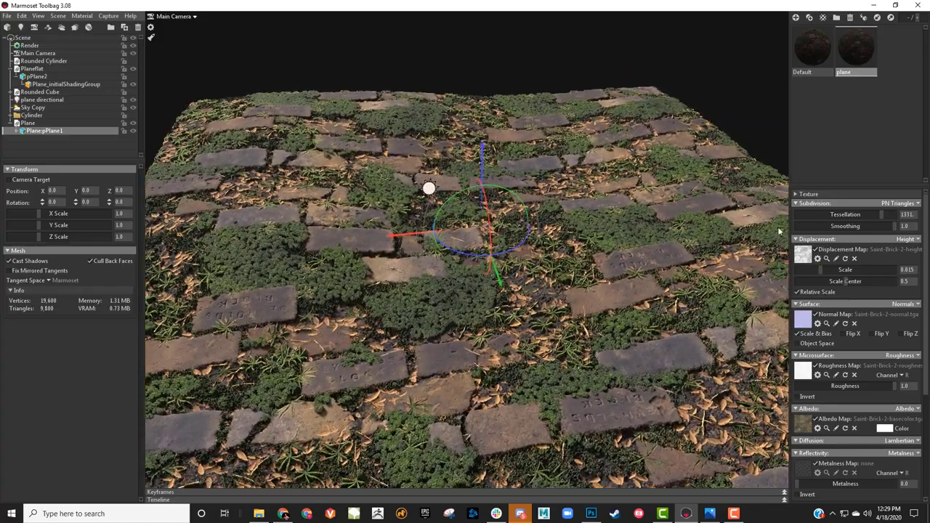
left_click(796, 195)
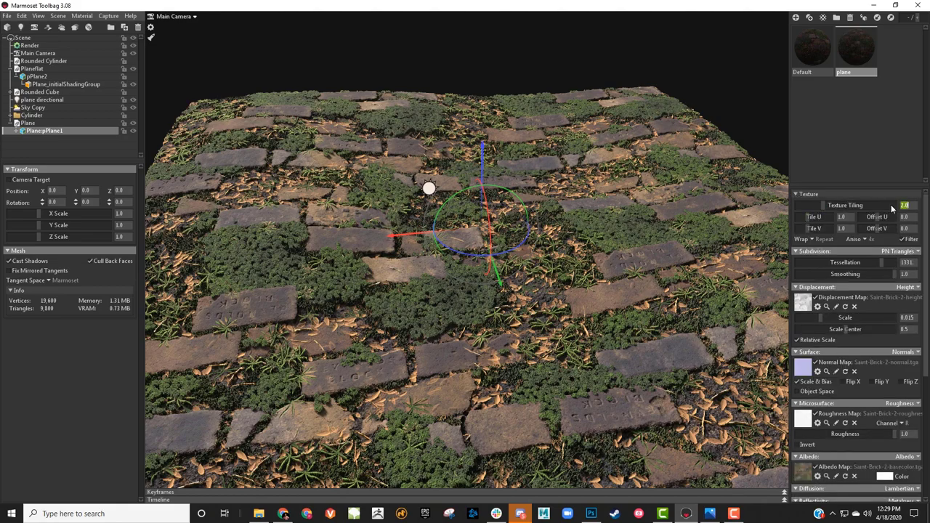
type("2.5")
key("Return")
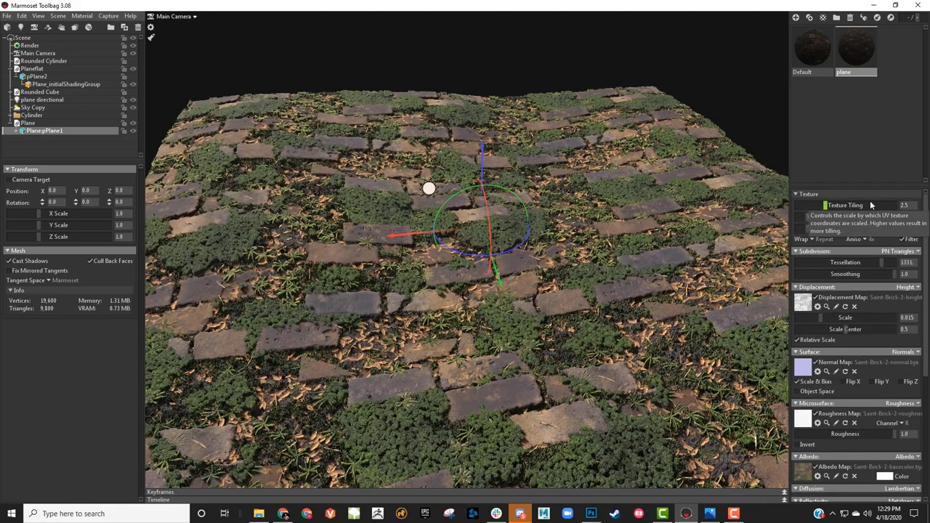
left_click_drag(725, 148, 579, 223)
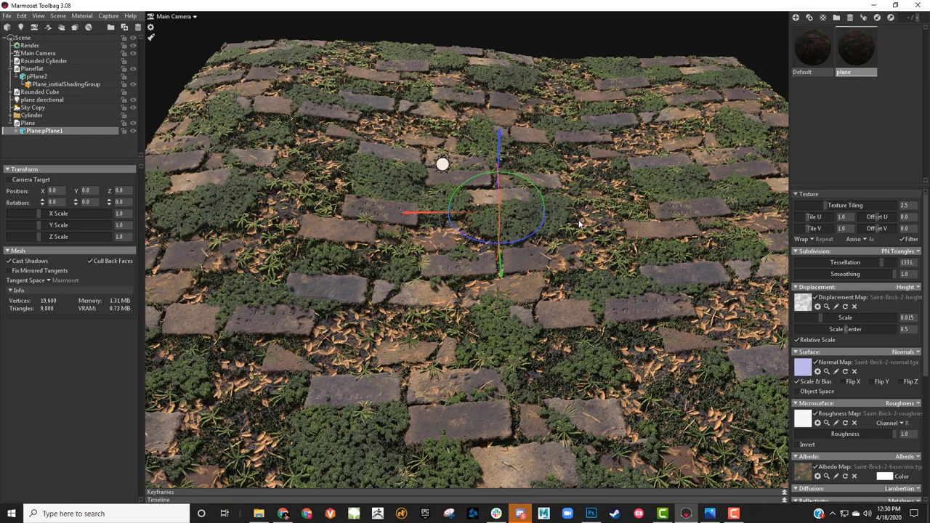
left_click_drag(558, 248, 594, 205)
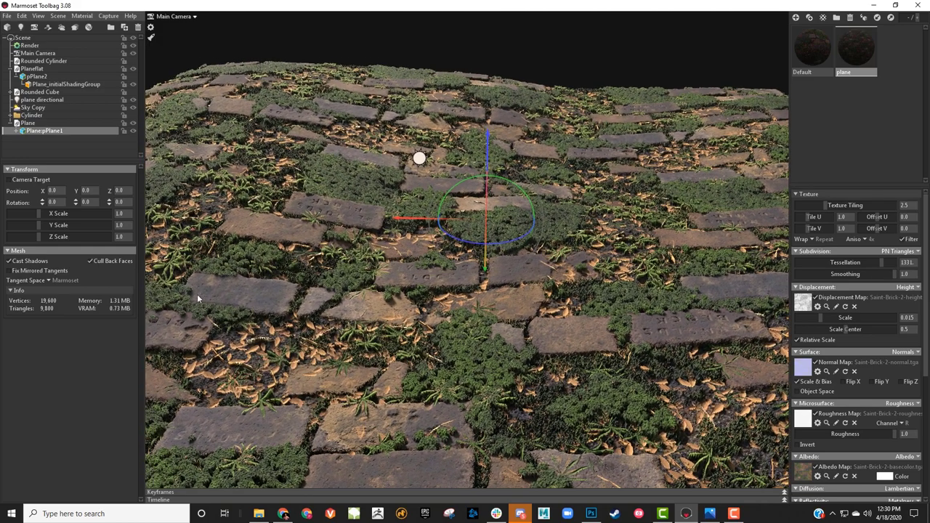
Try lowering the plane material's tessellation to about 263.6, and undo the change
left_click(84, 105)
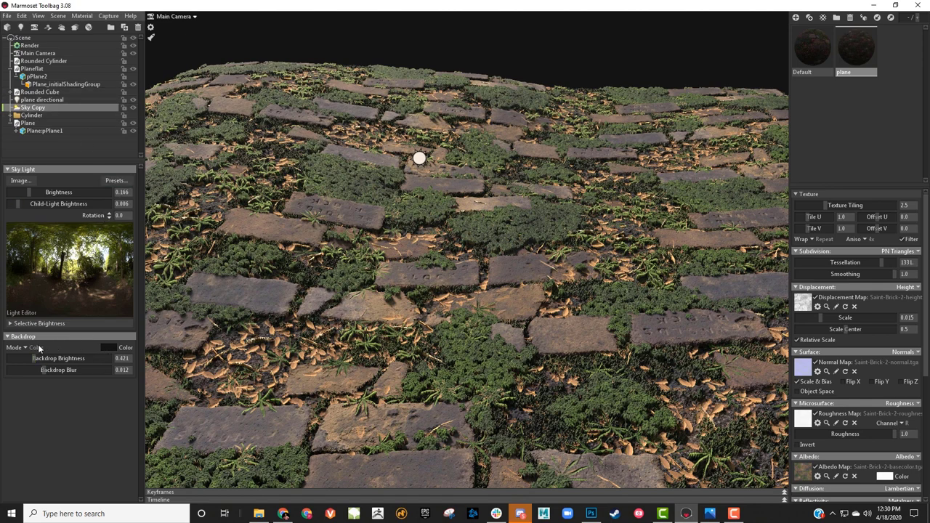
left_click_drag(859, 266, 847, 263)
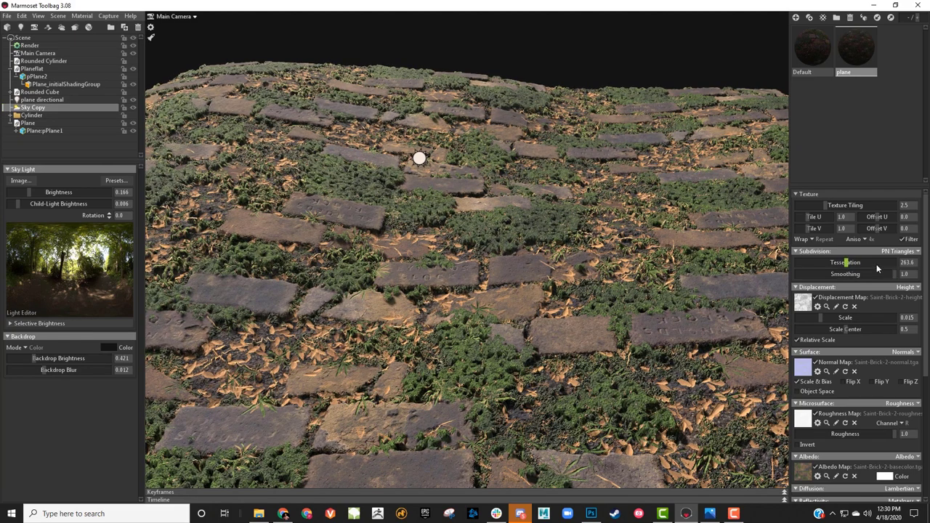
key("ctrl+z")
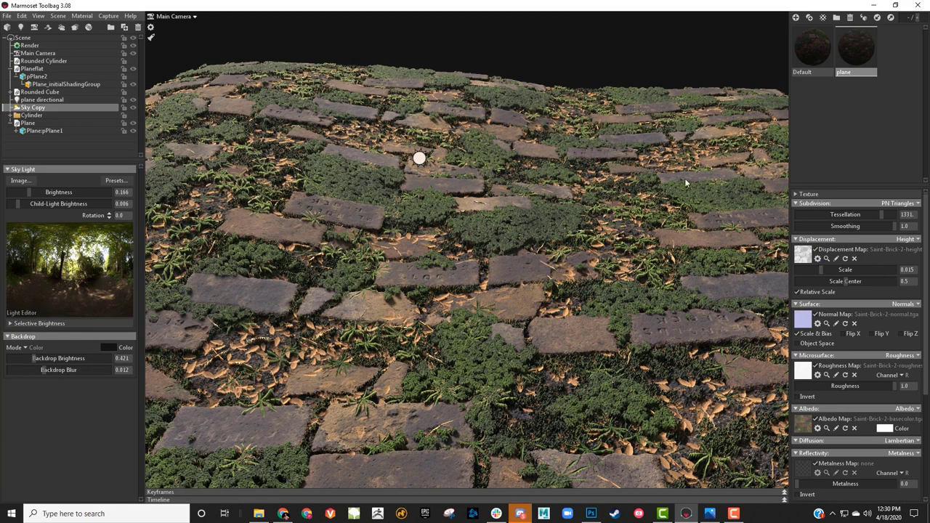
Turn on speedy viewport mode, clear the object selection and view the curved plane from a lower angle
left_click(520, 184)
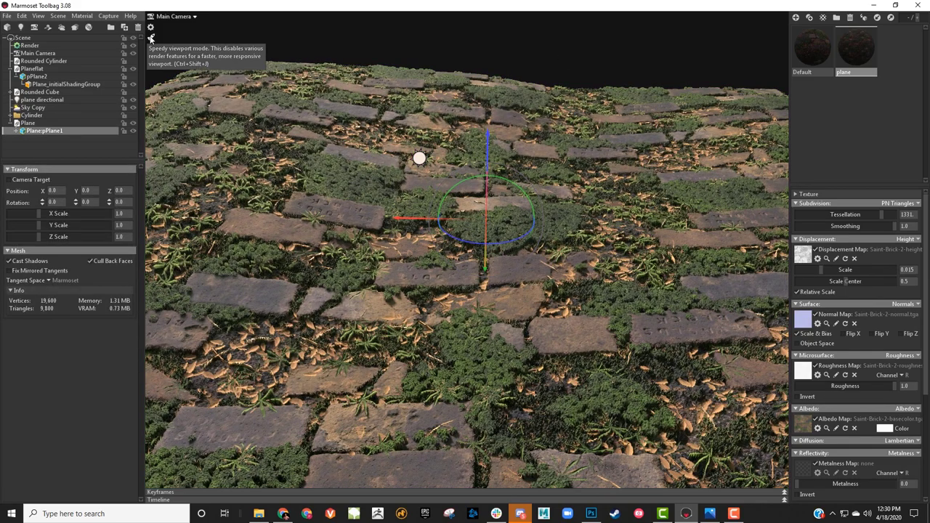
left_click(150, 38)
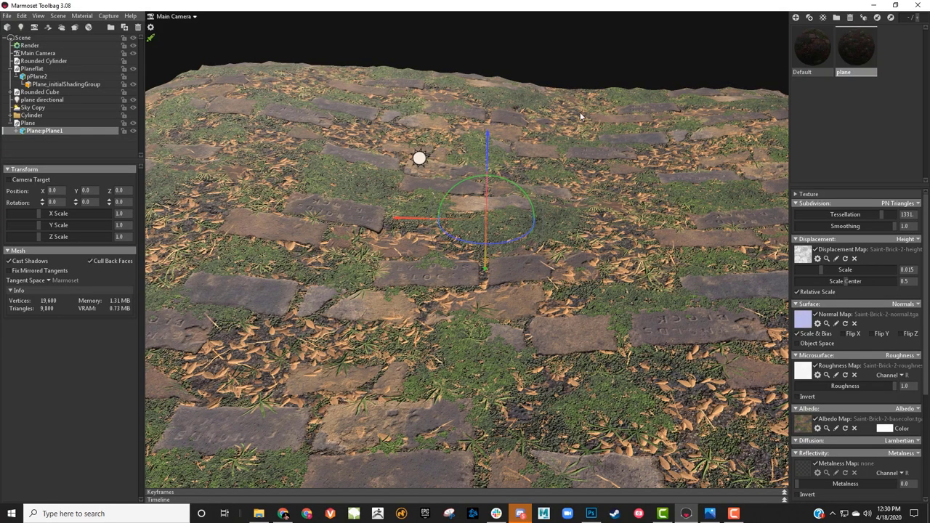
left_click_drag(581, 116, 195, 63)
left_click(477, 81)
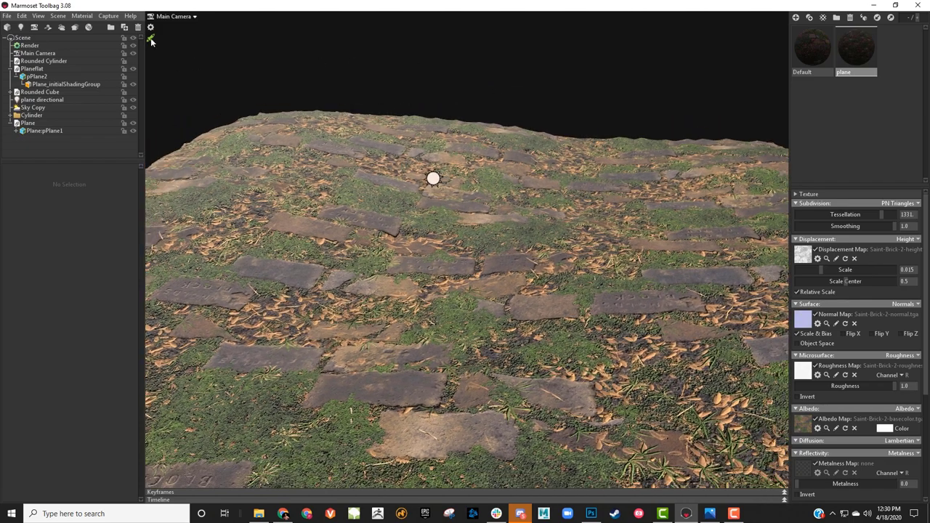
left_click_drag(151, 42, 500, 152)
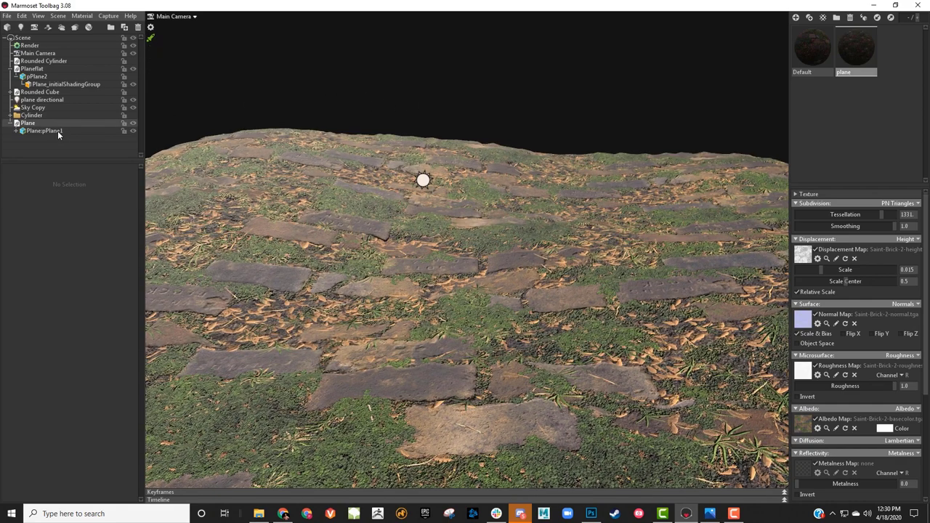
Set the Sky Copy backdrop mode to Blurred Sky and rotate the sky to about -111 degrees
left_click(43, 107)
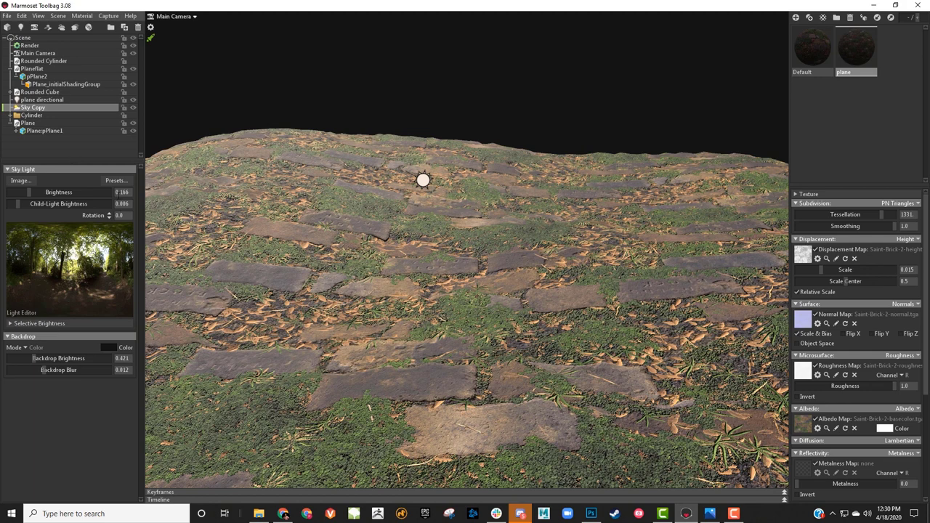
left_click(30, 352)
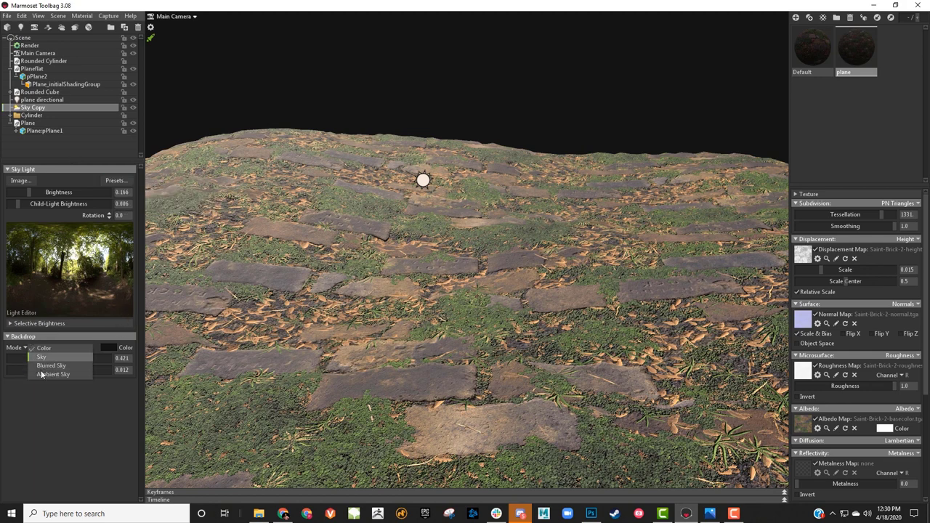
left_click(45, 366)
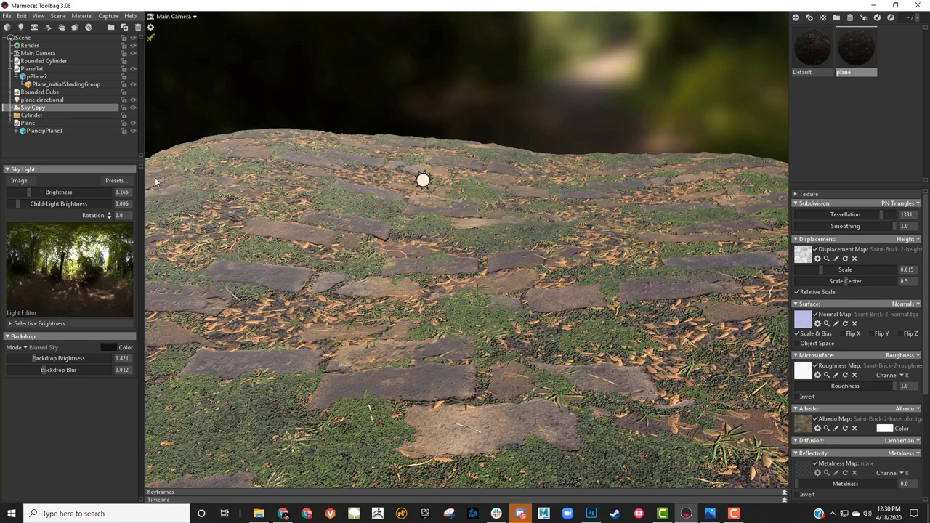
left_click_drag(532, 52, 505, 82)
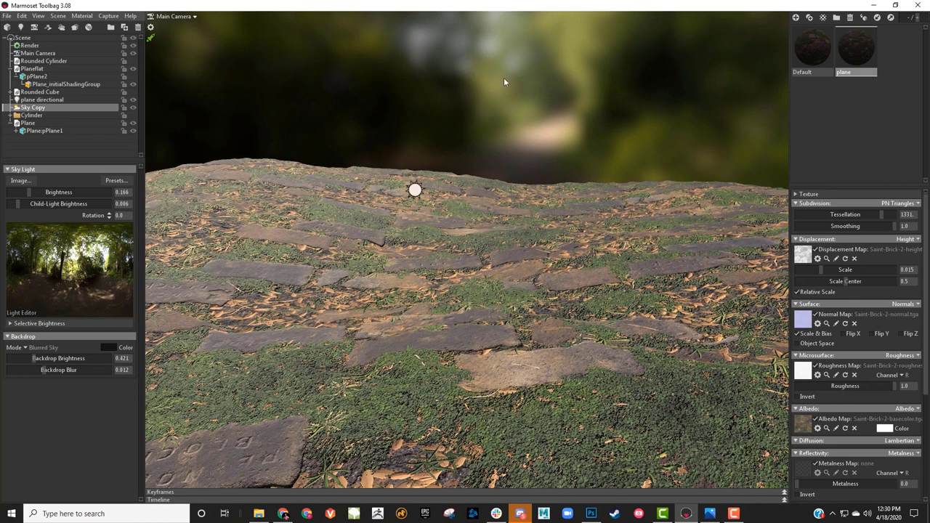
left_click_drag(109, 221, 109, 221)
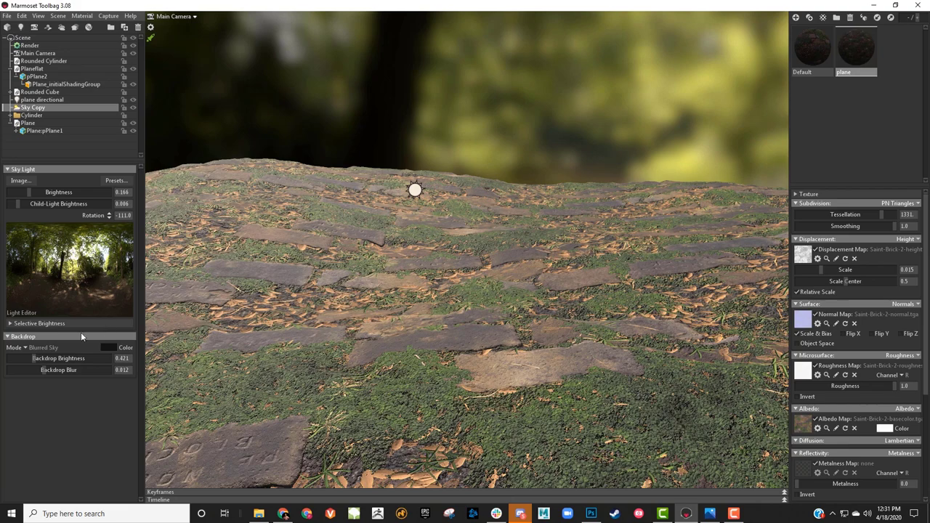
Replace the Sky Copy environment with the Hedge Row sky preset
left_click(115, 181)
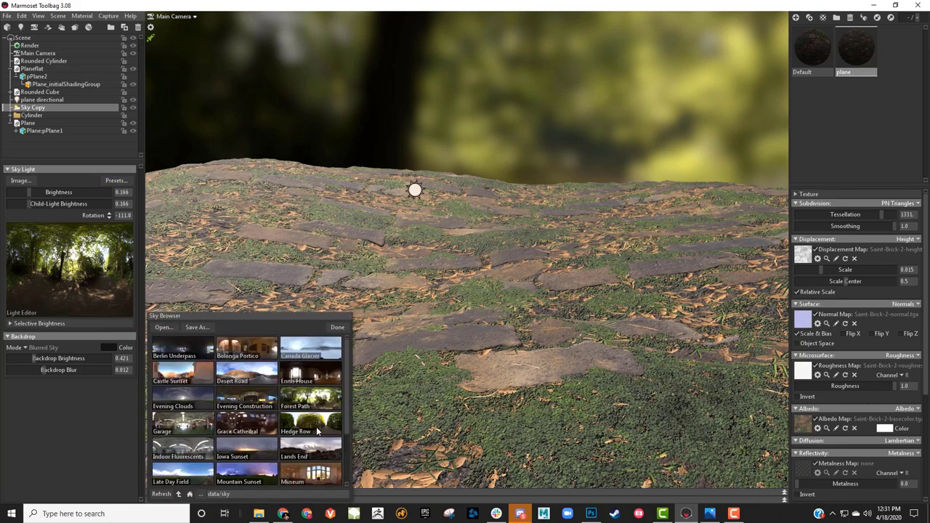
left_click(317, 429)
left_click_drag(488, 236, 359, 216)
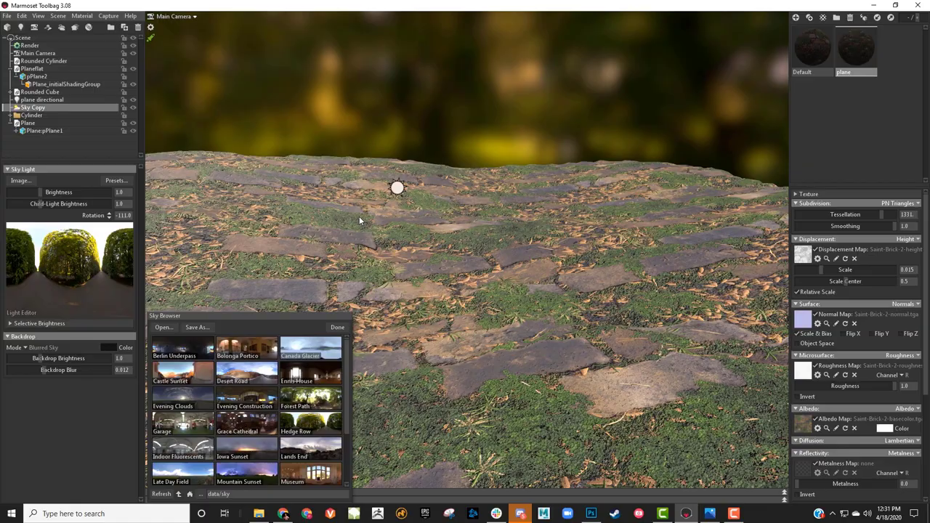
Turn off speedy viewport mode and reduce the sky's backdrop blur to about 0.002
left_click(151, 38)
left_click_drag(421, 218, 460, 188)
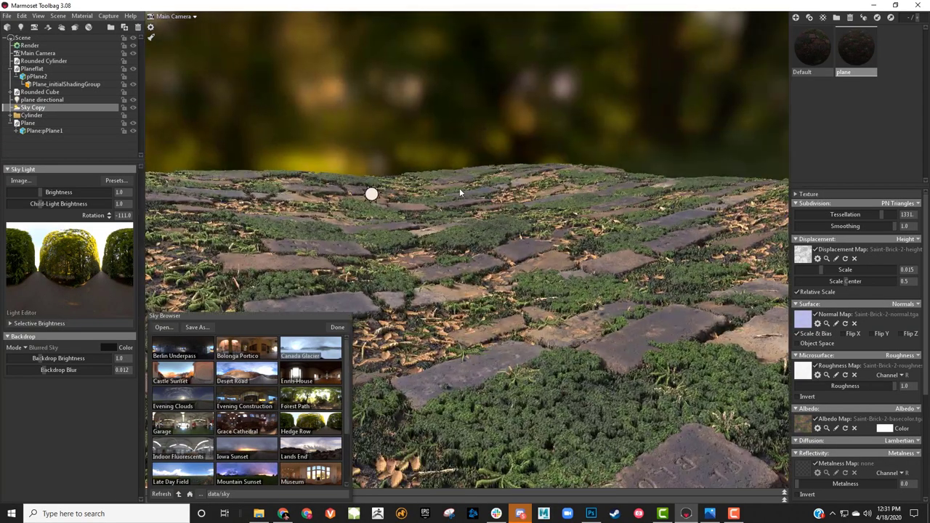
left_click_drag(44, 370, 28, 370)
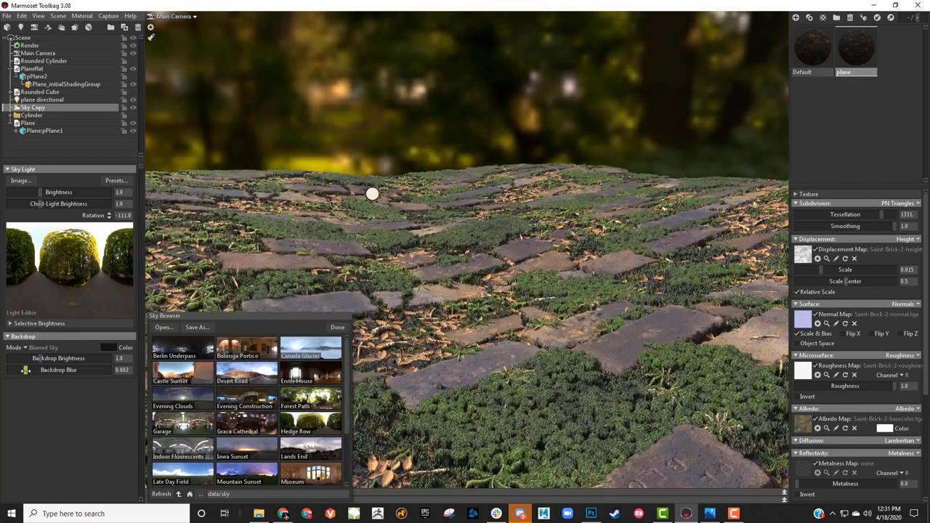
Rotate the imported plane mesh about 28.53 degrees around Z, and undo a further trial rotation
left_click_drag(466, 226, 531, 220)
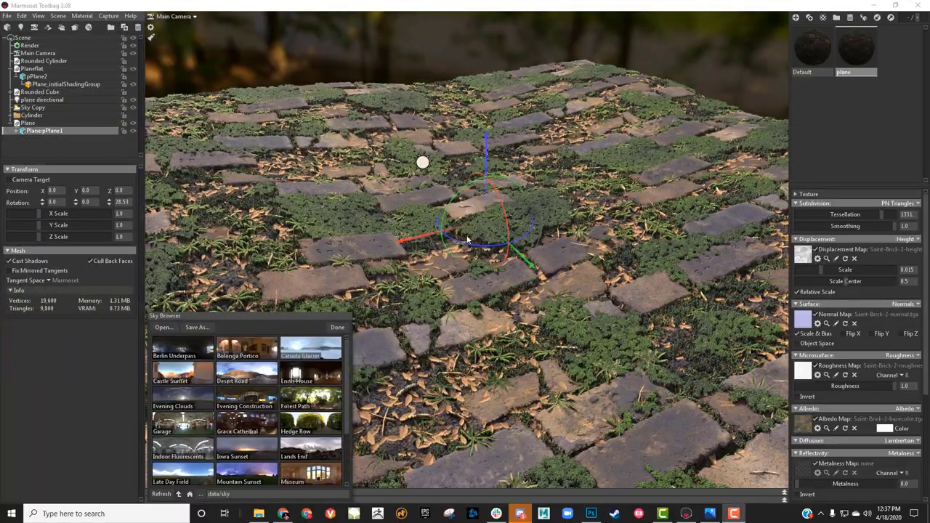
left_click(589, 209)
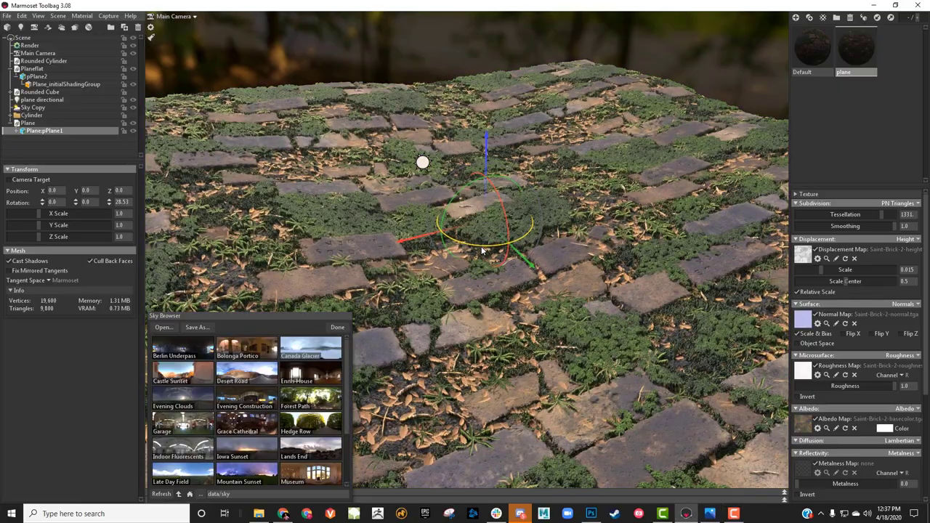
left_click_drag(482, 251, 486, 208)
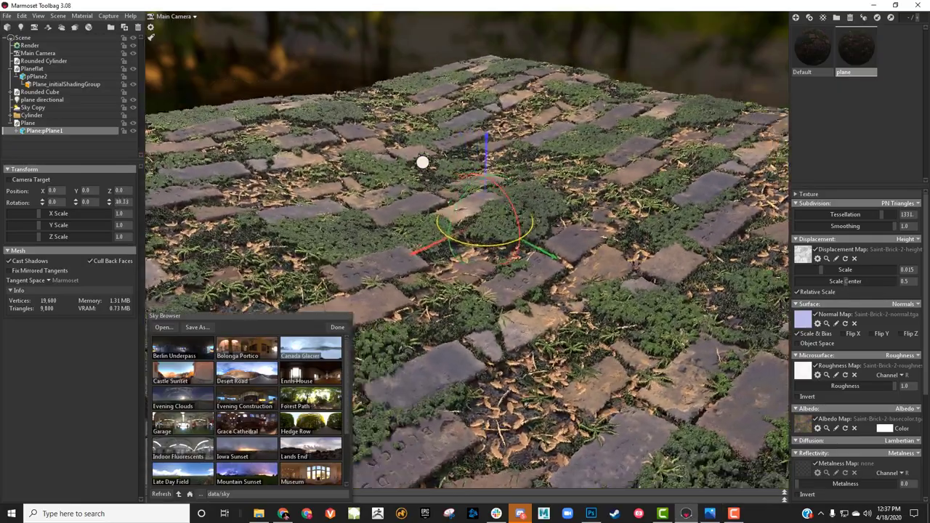
key("ctrl+z")
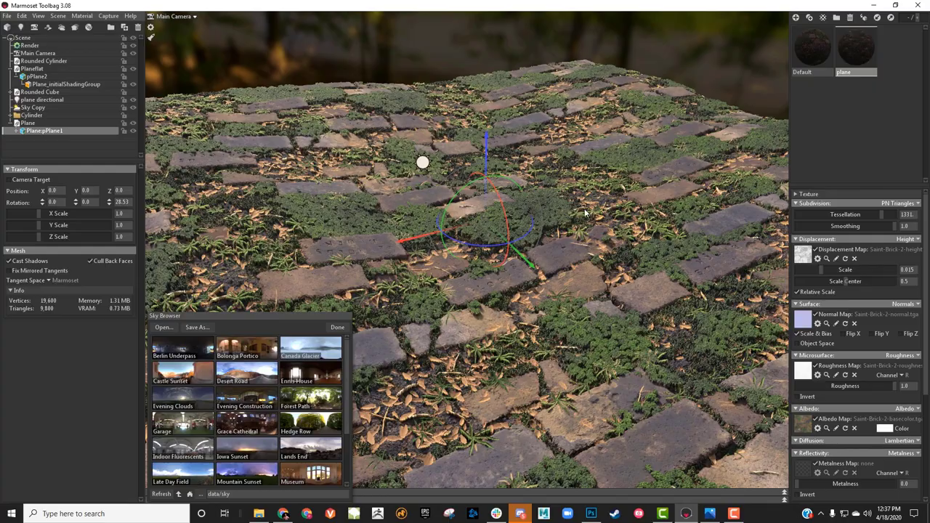
Close the sky preset browser and view the plane at a low angle against the blurred backdrop
left_click_drag(585, 212, 576, 177)
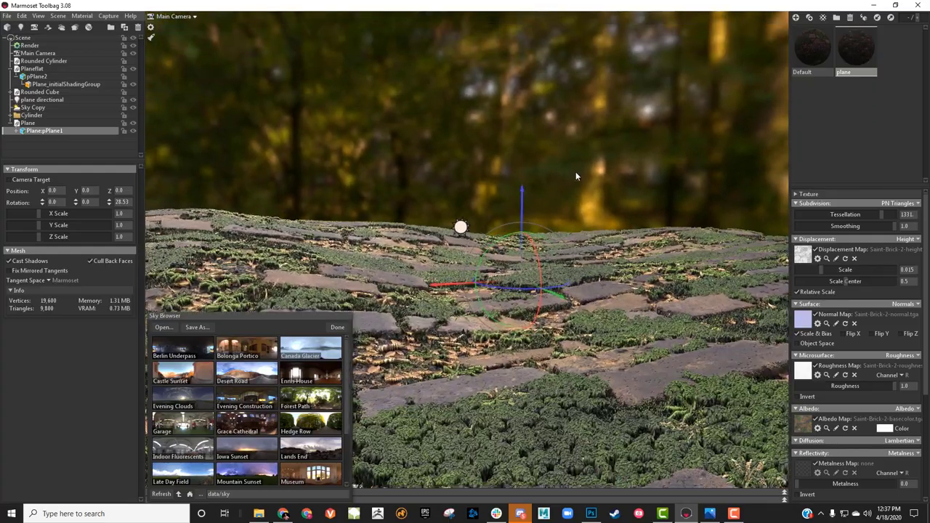
left_click(335, 329)
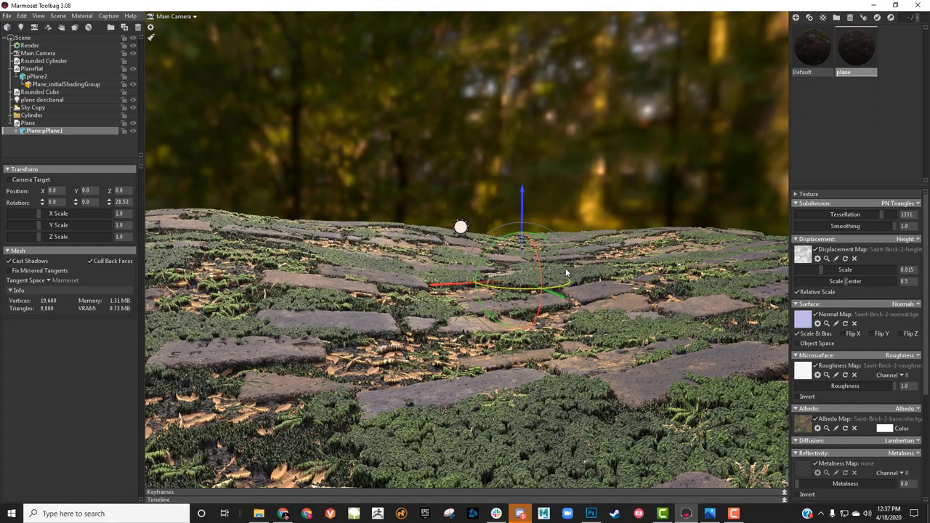
mouse_move(565, 268)
left_mouse_down()
mouse_move(558, 276)
mouse_move(575, 268)
left_mouse_up()
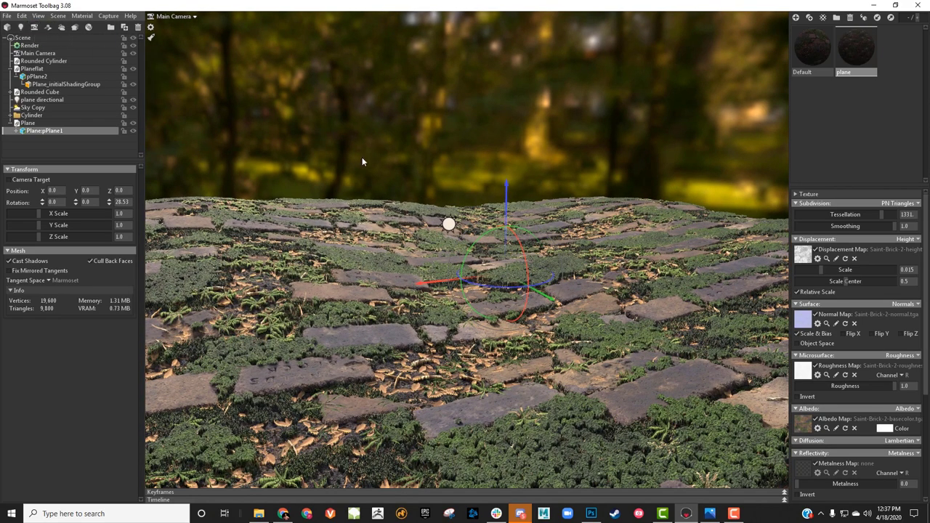
Lower the plane material's displacement scale to about 0.011 and frame the plane with the backdrop behind it
left_click_drag(598, 187, 530, 290)
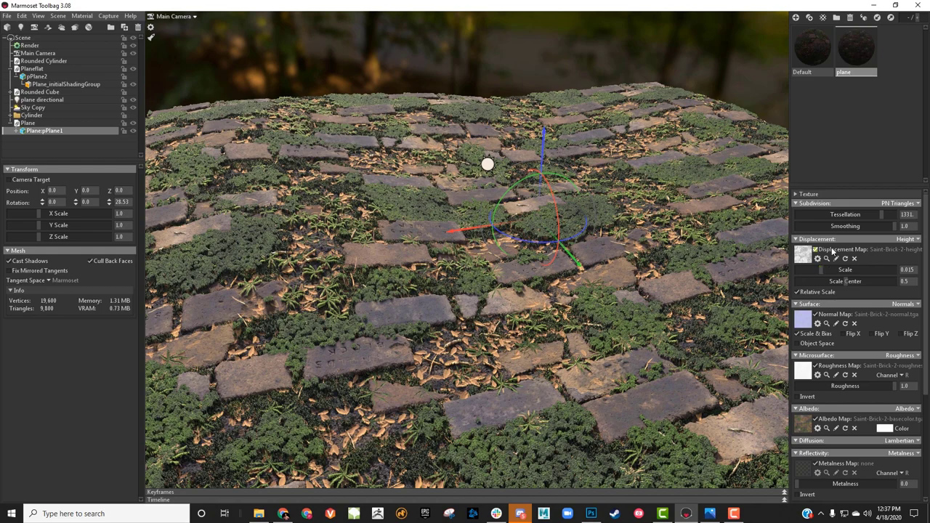
left_click_drag(824, 270, 818, 270)
middle_click_drag(557, 258, 523, 266)
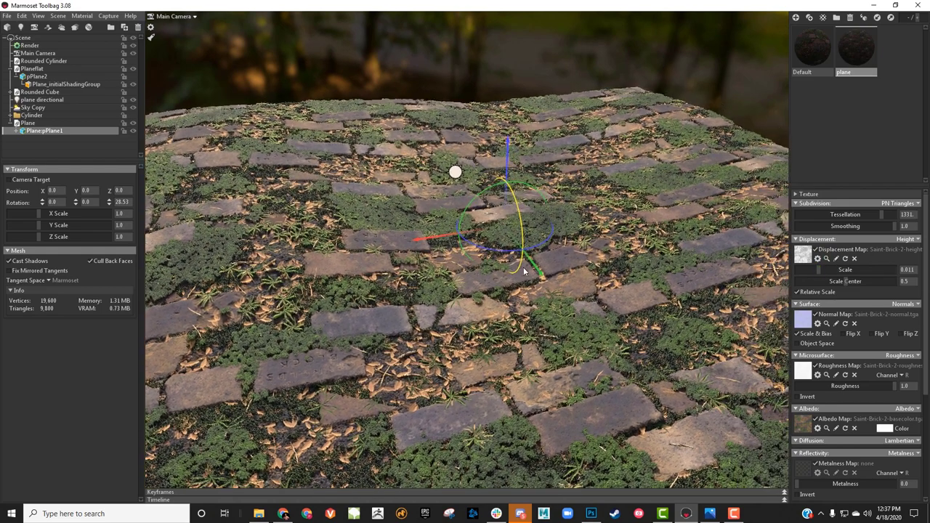
left_click_drag(509, 258, 502, 222)
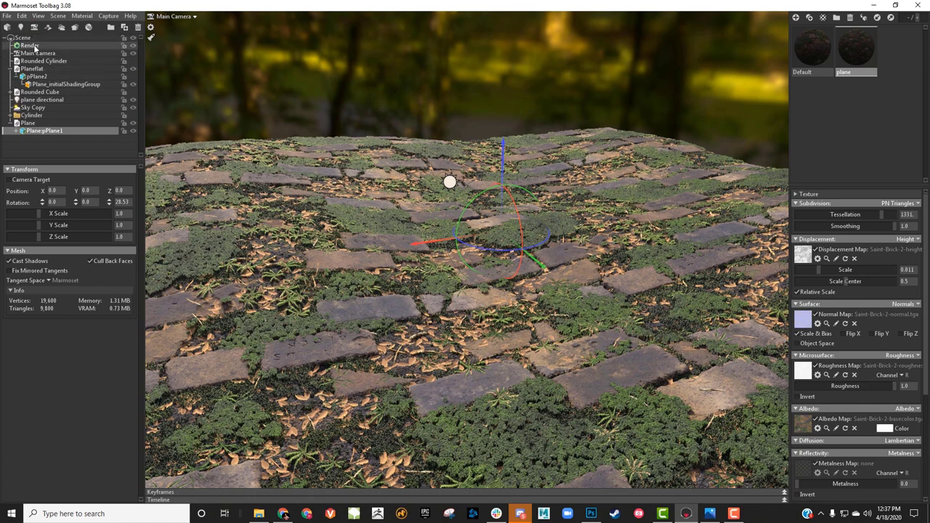
Add a new camera from the current view, keep it as the active viewport camera and select it
left_click(29, 117)
left_click(38, 123)
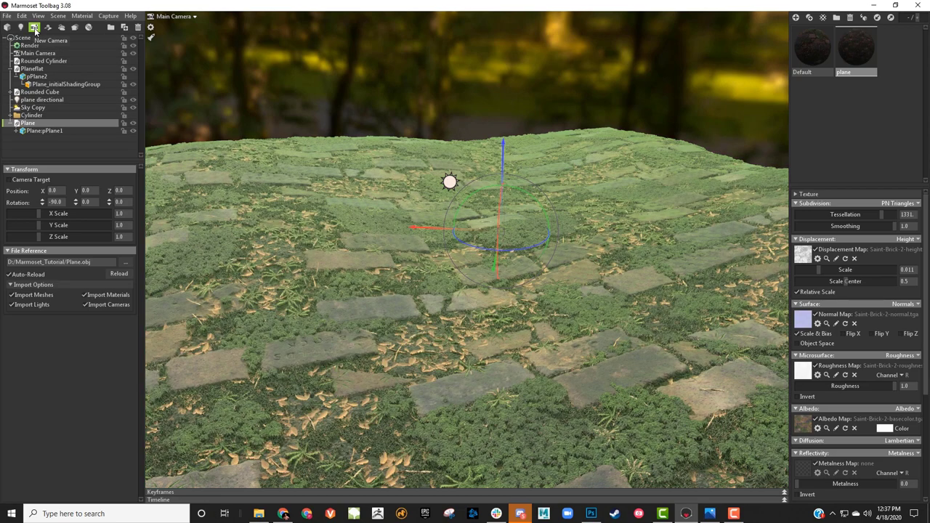
left_click(34, 28)
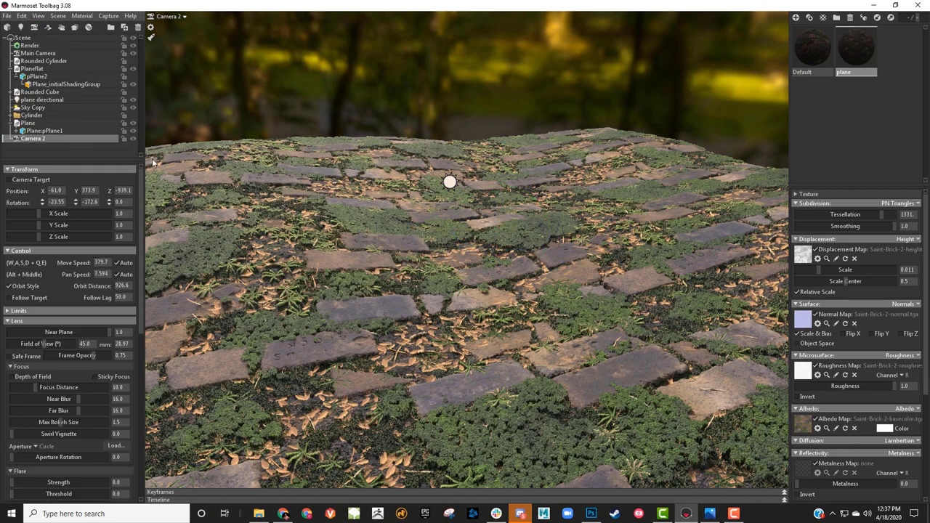
left_click(170, 18)
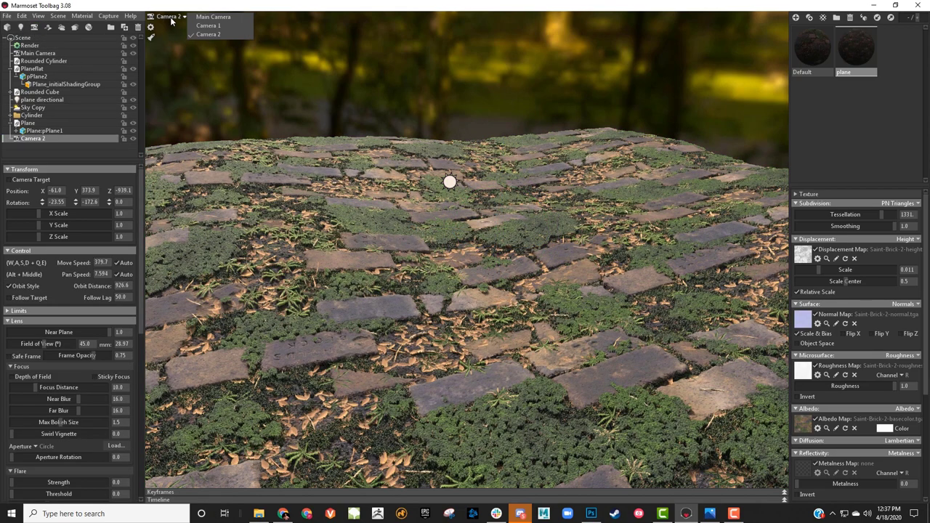
left_click(208, 33)
left_click(45, 139)
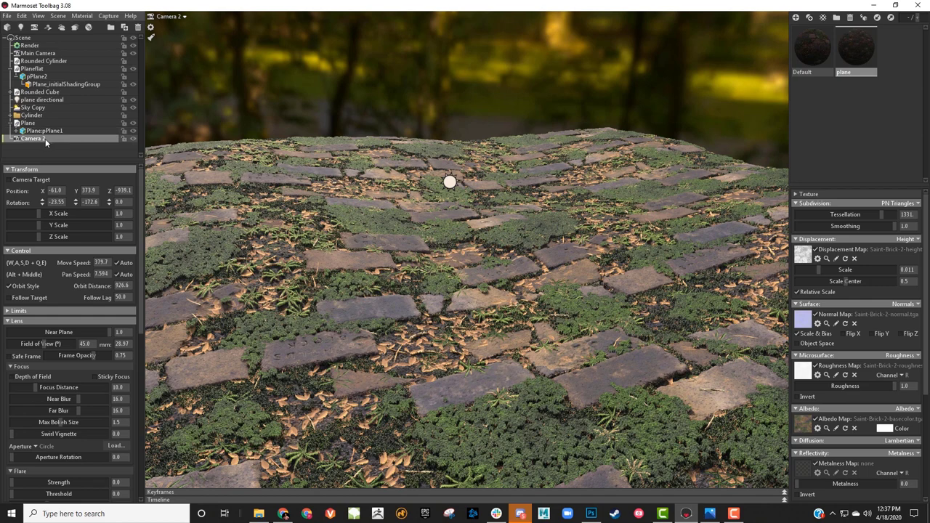
Rename the new camera as plane and frame the brick surface at a low angle against the blurred backdrop
type("plane")
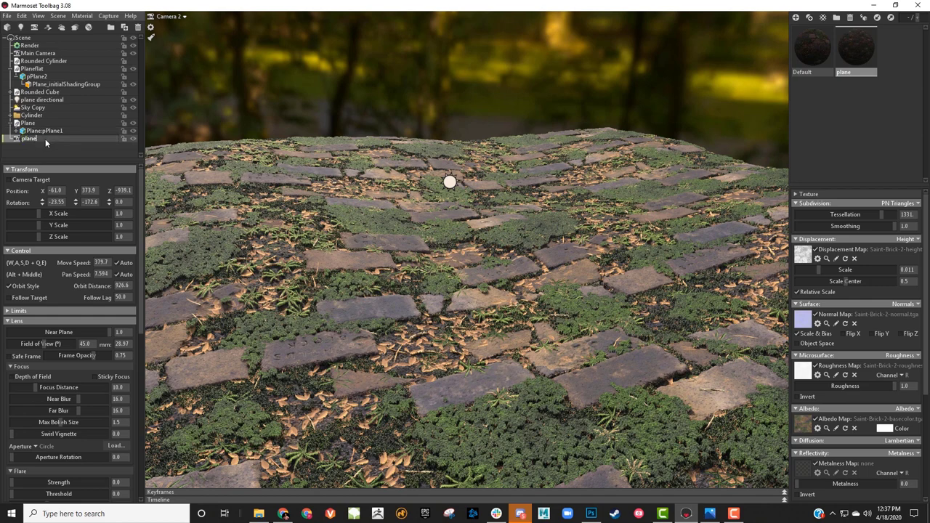
key("Return")
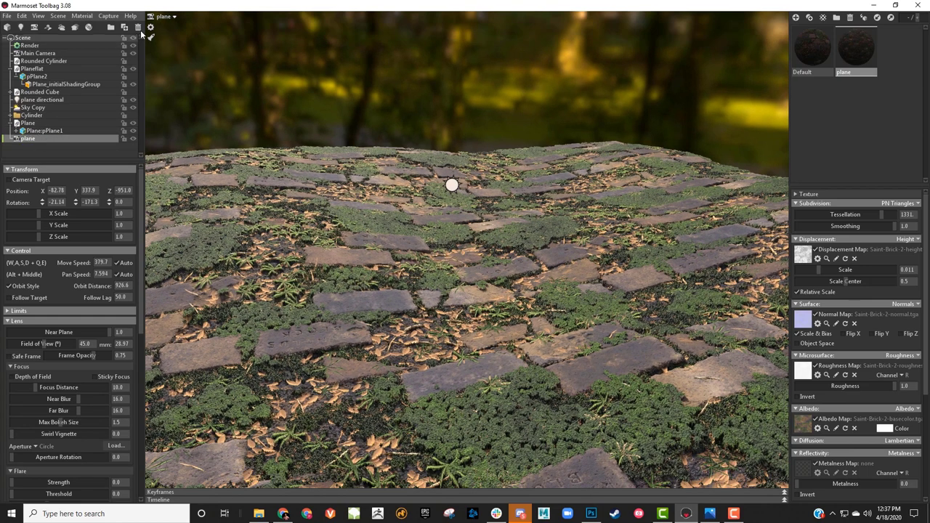
left_click(163, 16)
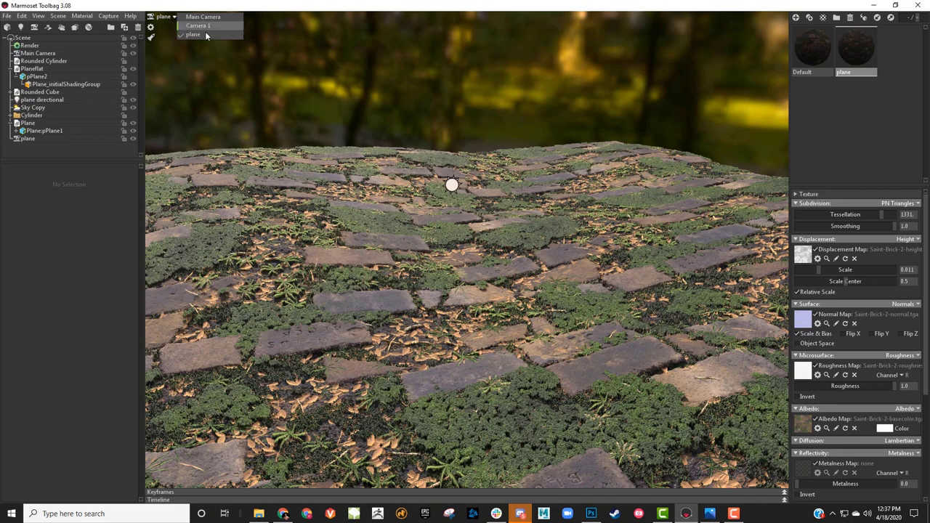
left_click_drag(417, 135, 439, 128)
scroll(417, 128, "up", 2)
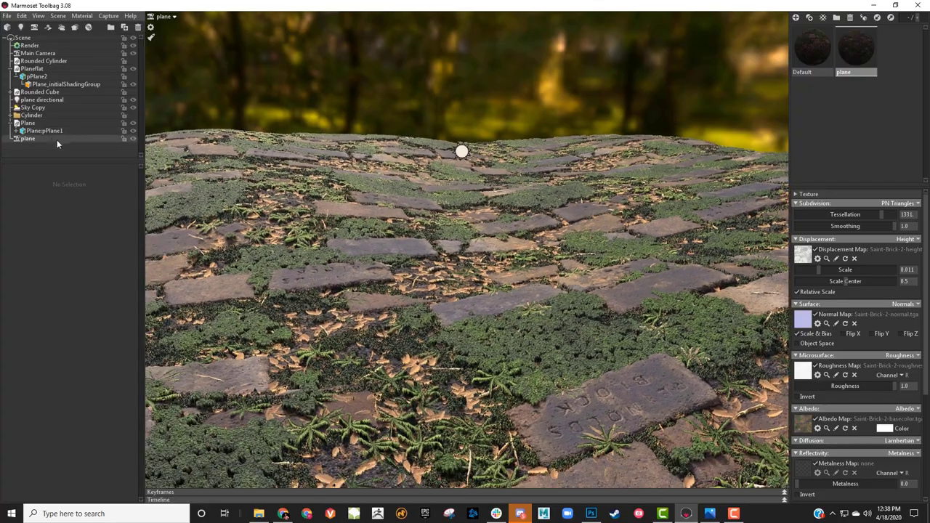
left_click(57, 140)
middle_click_drag(393, 178, 199, 209, "alt")
left_click_drag(231, 219, 341, 234, "alt")
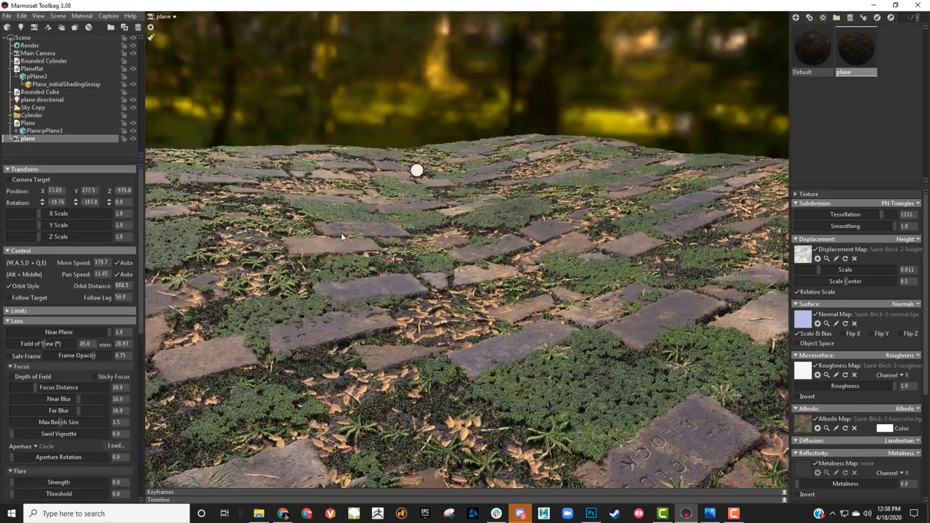
Rotate the plane directional light to about -15, 197.3, -24.12 so it rakes across the bricks
left_click(417, 172)
left_click_drag(576, 259, 550, 216)
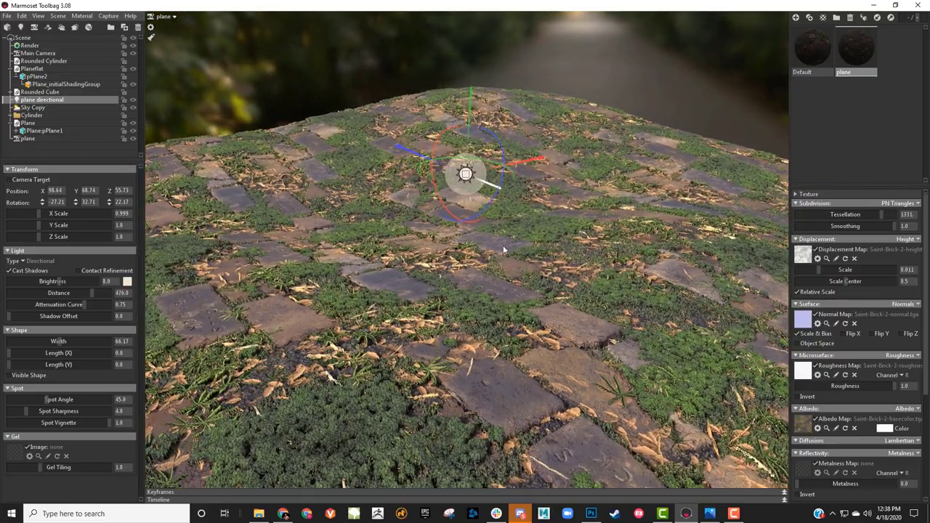
left_click_drag(469, 256, 476, 228)
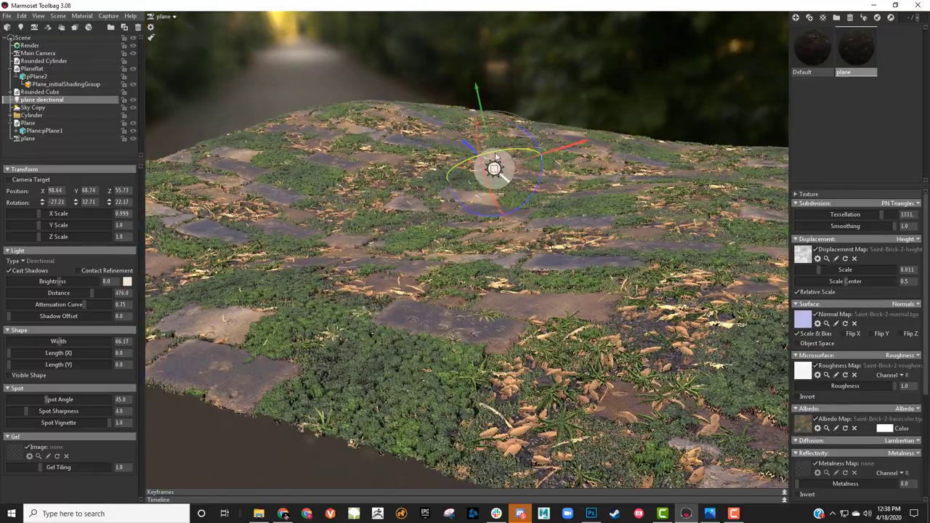
left_click_drag(546, 234, 447, 241)
left_click_drag(476, 185, 387, 119)
left_click_drag(452, 151, 398, 145)
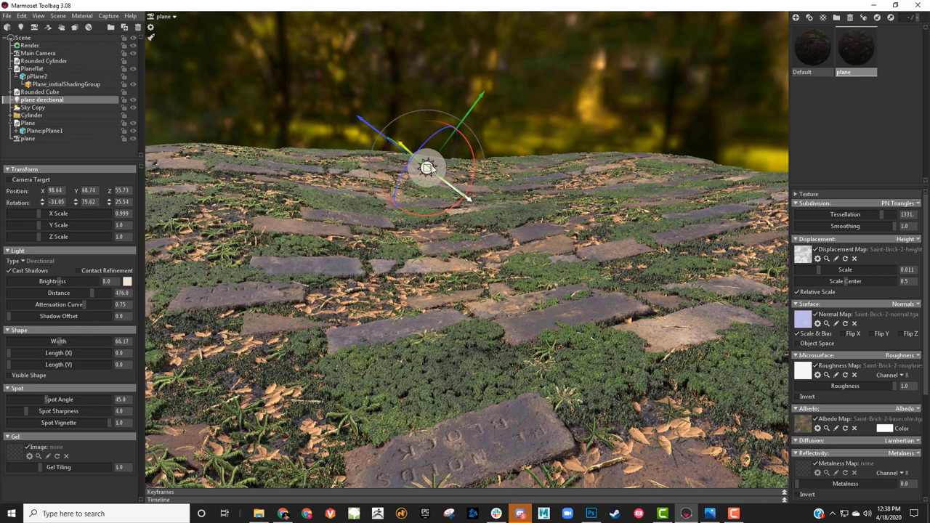
left_click_drag(469, 191, 462, 172)
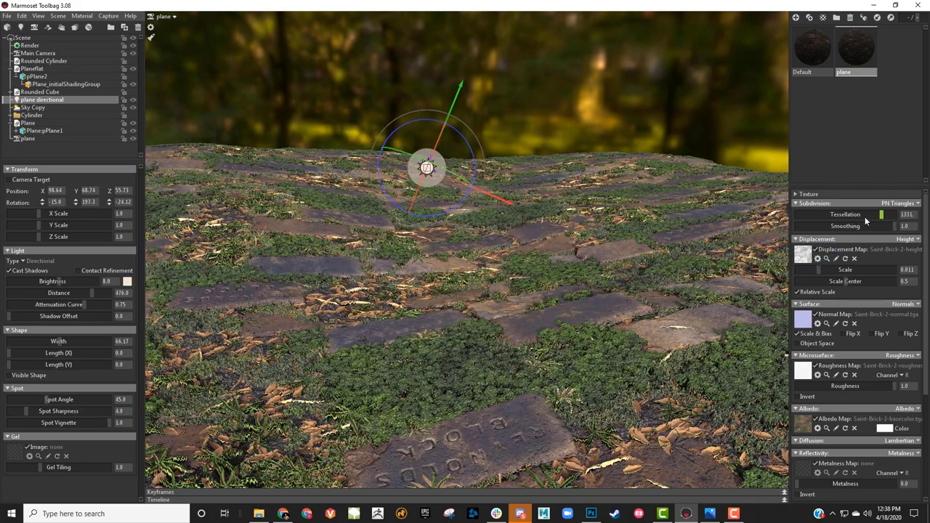
left_click_drag(566, 221, 732, 268)
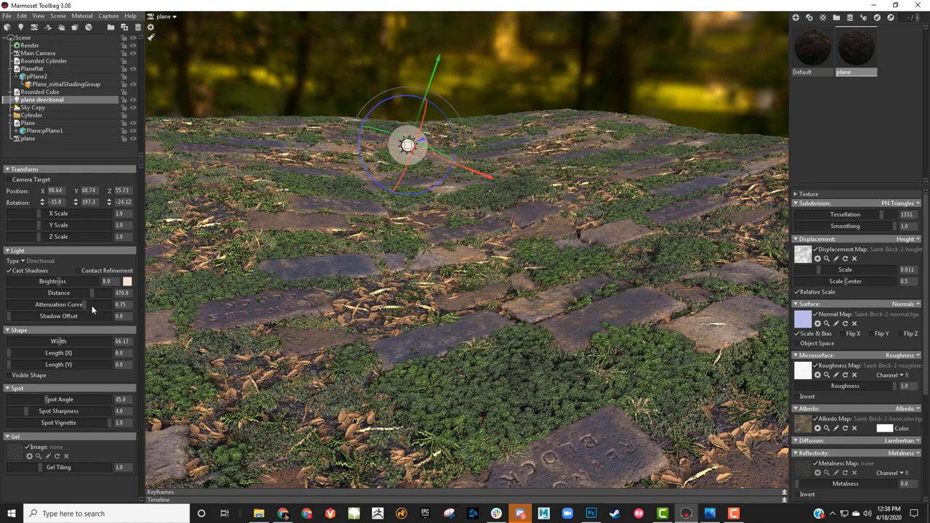
Reduce the plane directional light's width to about 2.814 and change the light's direction
left_click_drag(57, 341, 24, 341)
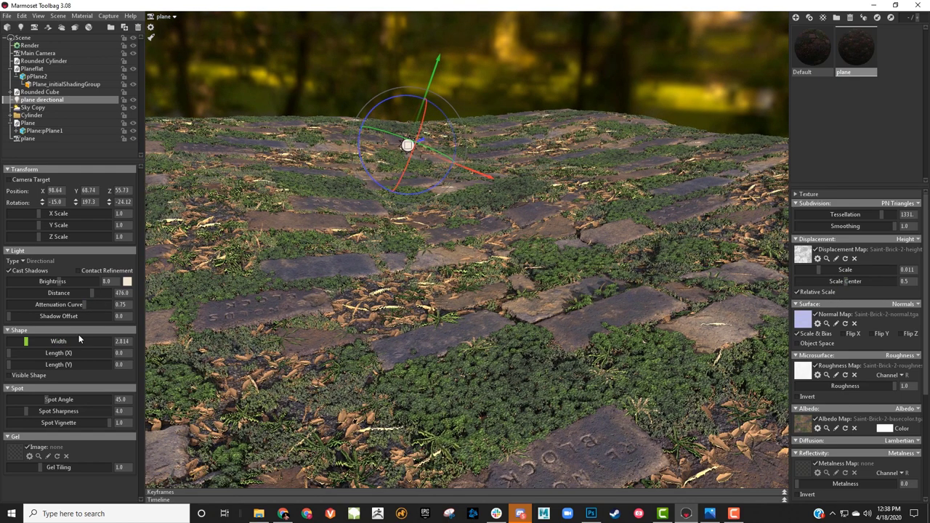
left_click_drag(420, 133, 463, 162)
left_click_drag(481, 225, 532, 217)
Raise the displacement scale to about 0.014 and rotate the directional light to about -19.19, 96.24, 44.87, keeping its colour
left_click_drag(818, 270, 819, 270)
left_click_drag(631, 245, 502, 192)
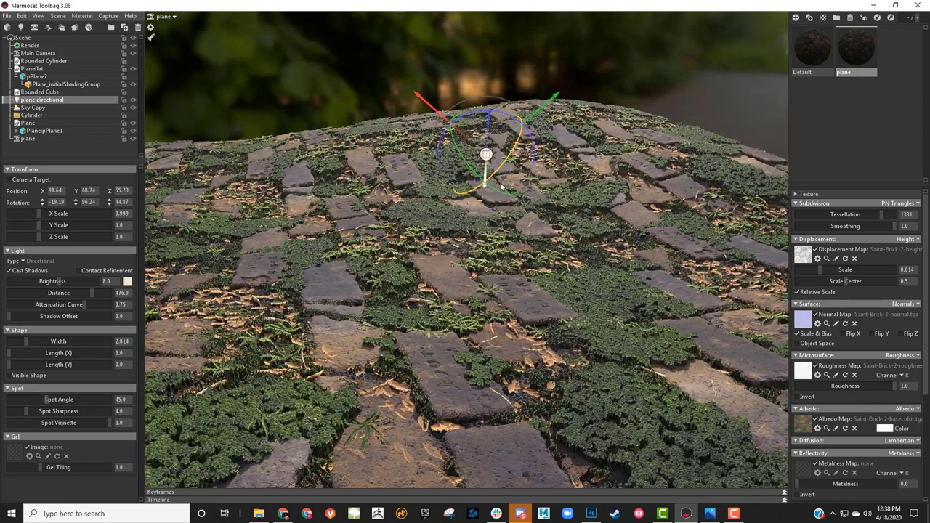
left_click(128, 282)
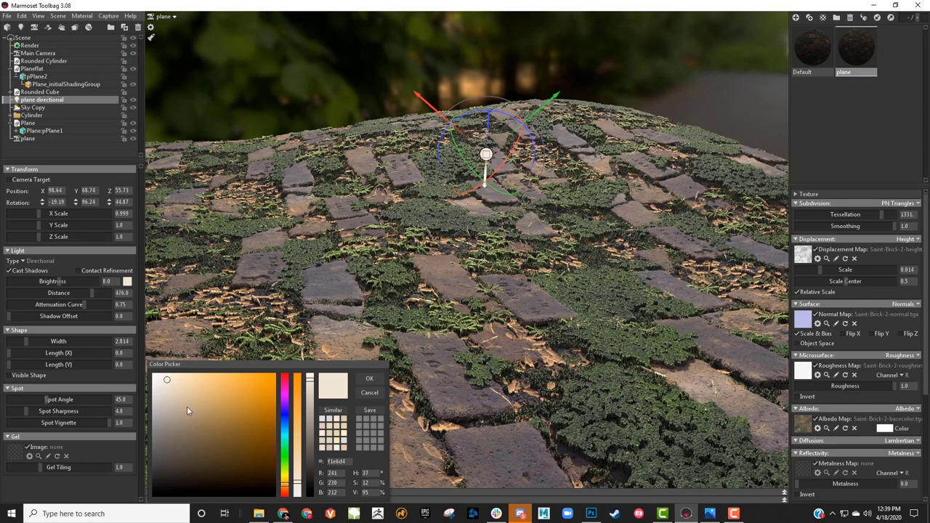
left_click(365, 398)
left_click_drag(342, 287, 453, 260)
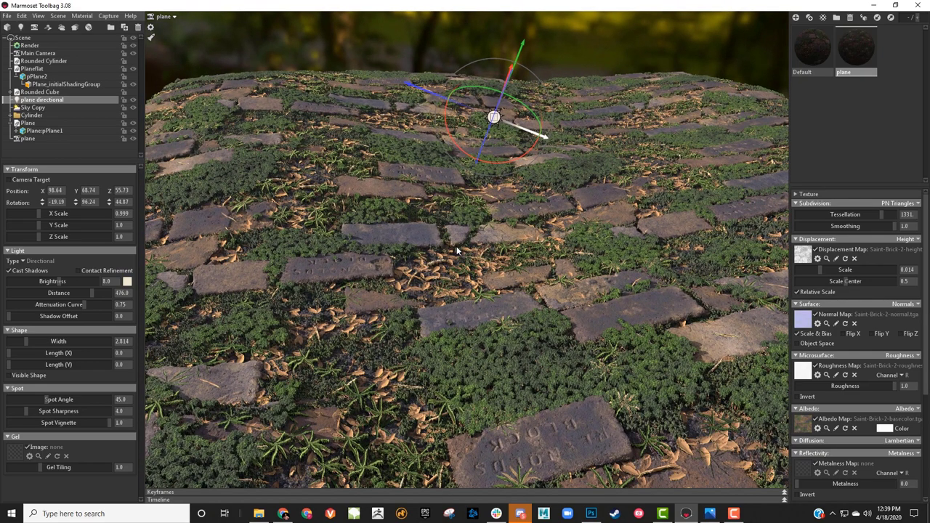
Enable depth of field on the plane camera with a focus distance of about 758 and near blur of about 2.998
left_click(43, 137)
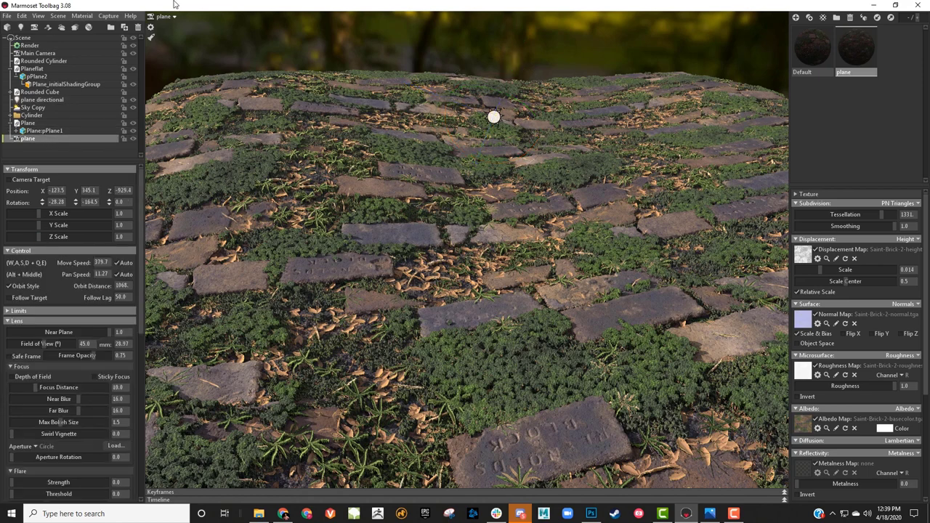
left_click(11, 376)
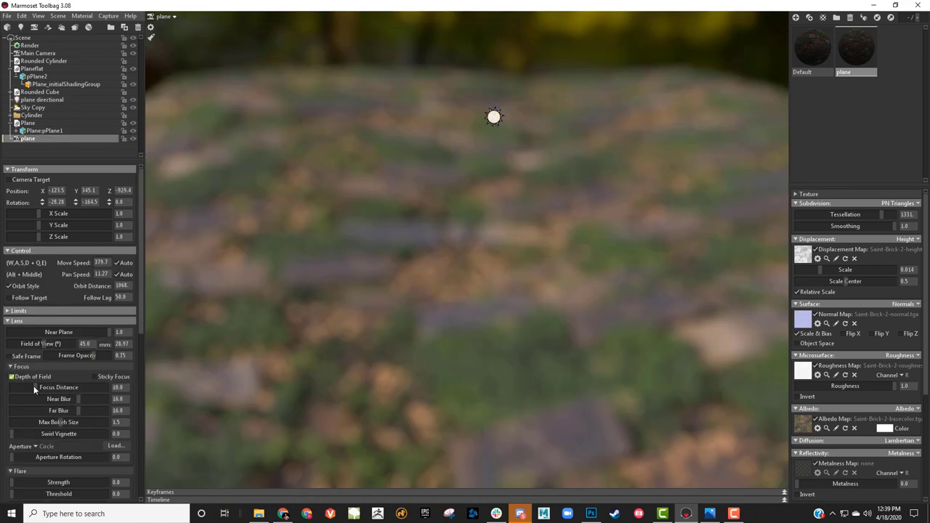
left_click_drag(38, 391, 68, 387)
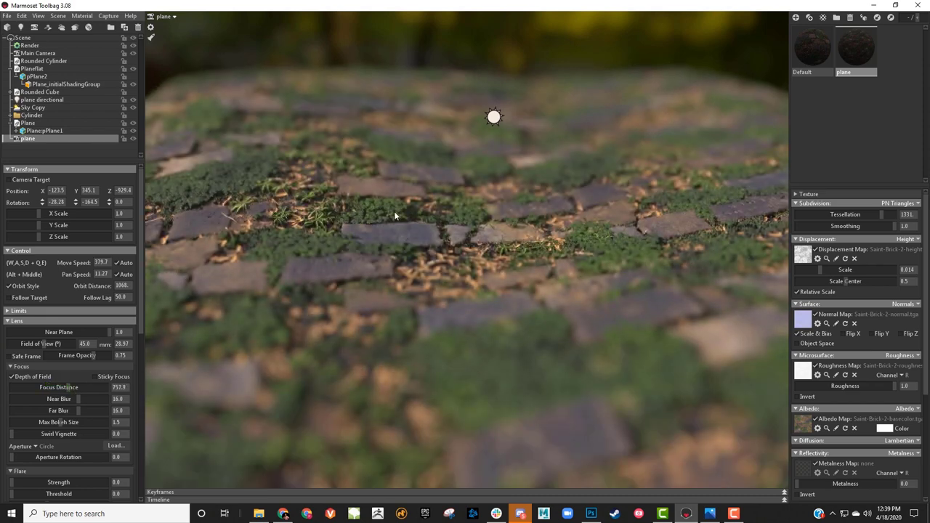
left_click_drag(74, 399, 41, 400)
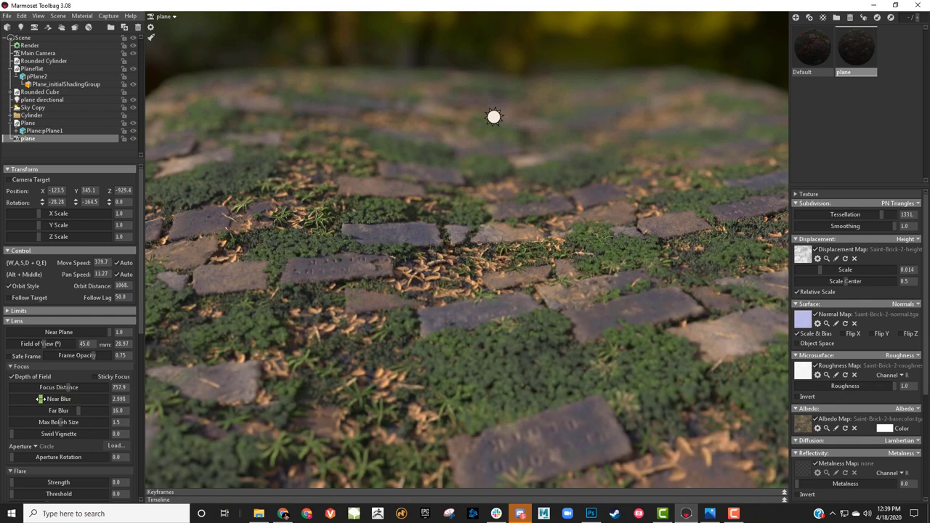
Lower the material's tessellation to about 92.74 and set the camera's far blur to about 6.16 and near blur to 1.54
left_click_drag(882, 215, 832, 215)
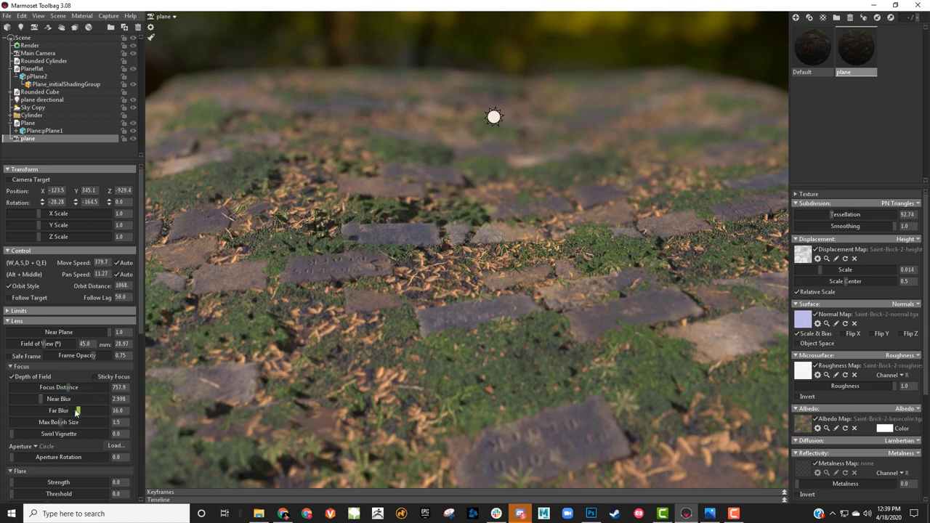
left_click_drag(78, 410, 52, 411)
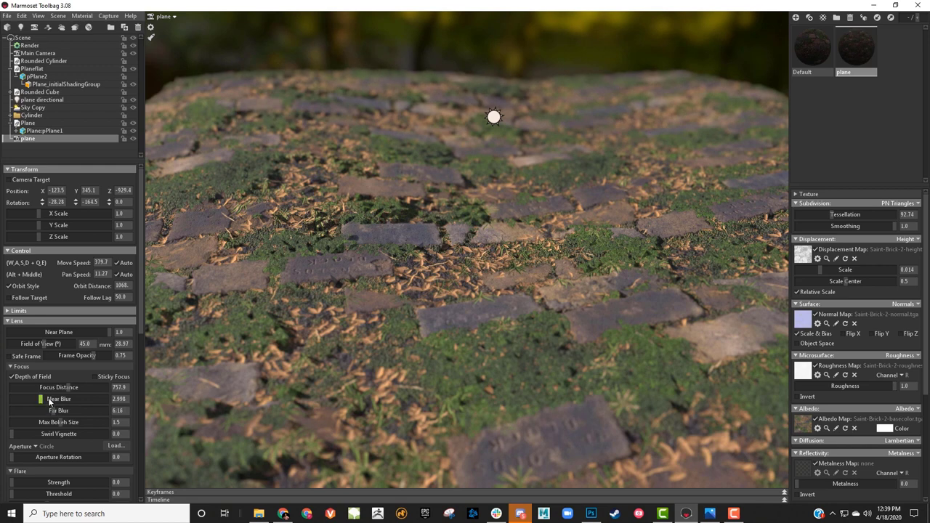
left_click_drag(51, 399, 32, 399)
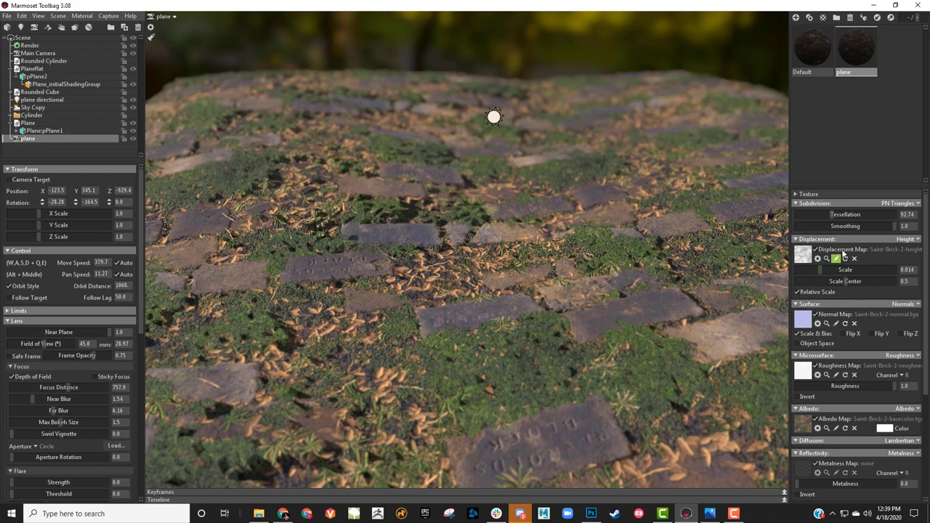
Raise the material's tessellation to about 943.2 and reduce the camera's near blur to about 1.332
left_click_drag(836, 214, 876, 214)
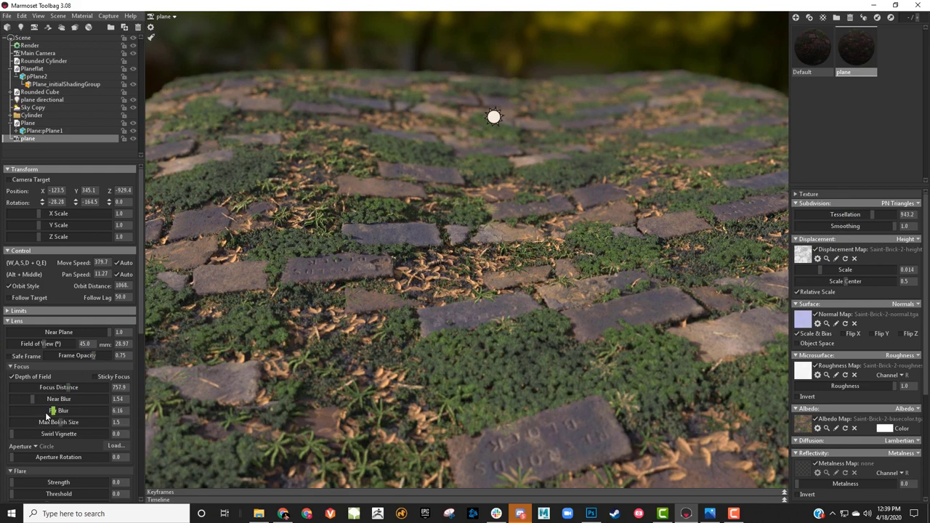
mouse_move(33, 399)
left_mouse_down()
mouse_move(18, 399)
mouse_move(30, 399)
left_mouse_up()
left_click_drag(304, 333, 321, 290)
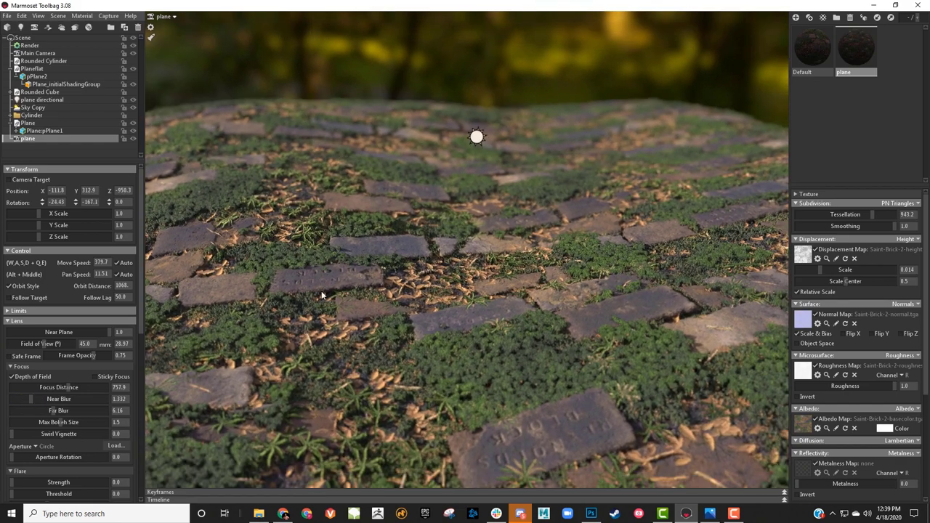
Set the plane camera's far blur to about 6.018, max bokeh size to 2.678 and near blur to about 0.749
left_click_drag(54, 411, 96, 426)
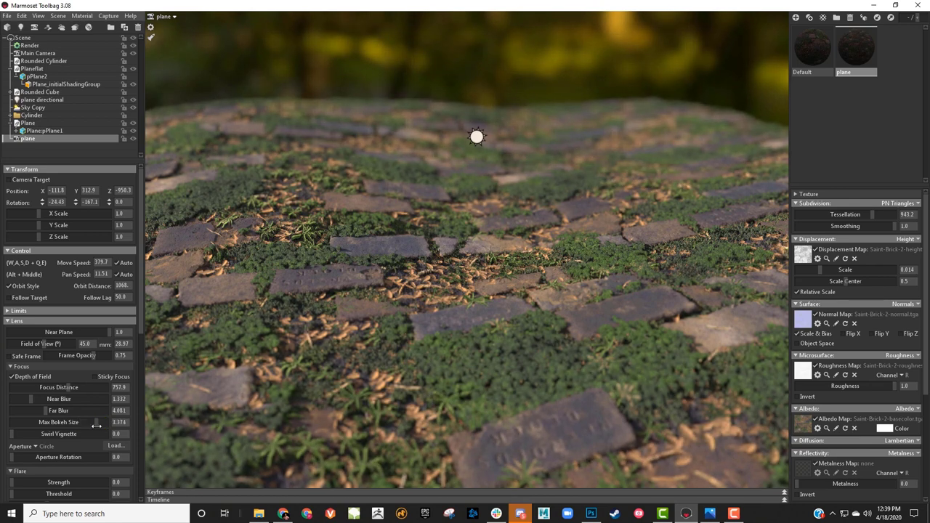
left_click_drag(46, 412, 84, 424)
left_click_drag(31, 400, 24, 399)
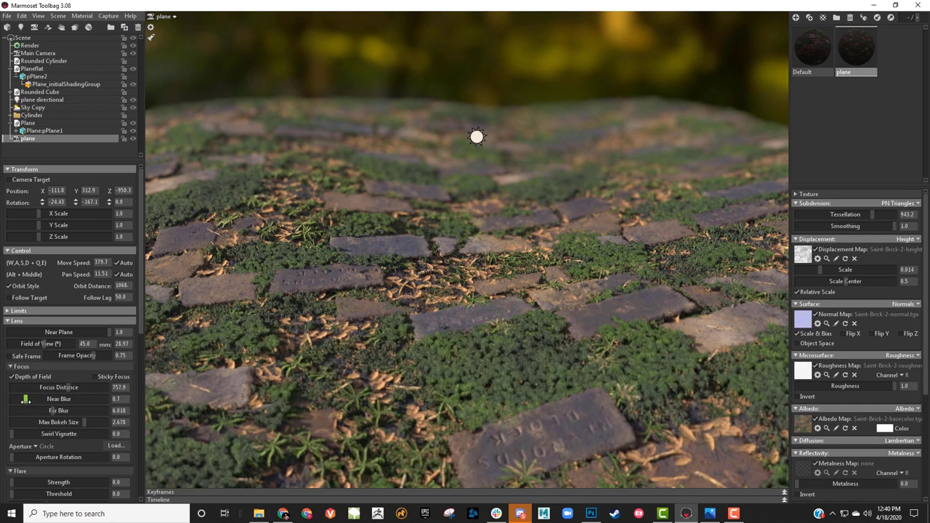
Frame the bricks closer and lower, and reduce the plane camera's far blur to about 2.166
left_click_drag(303, 304, 278, 311)
scroll(278, 311, "up", 3)
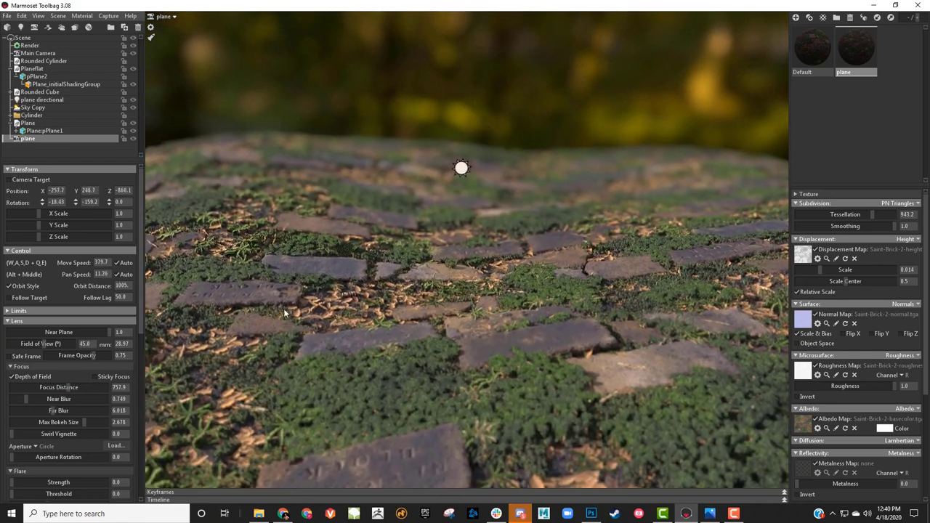
left_click_drag(52, 411, 32, 411)
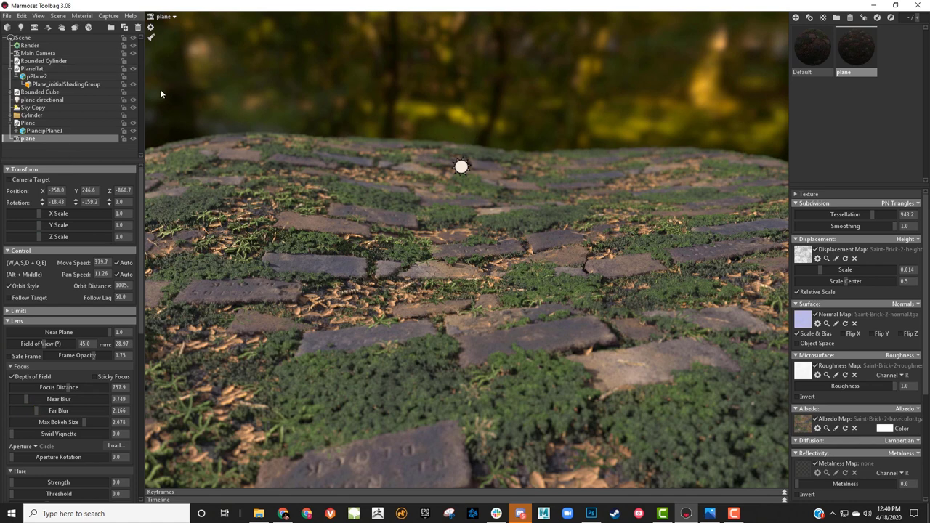
Select the pPlane2 mesh, view the bricks from higher up and raise the material's tessellation to about 1036
left_click(55, 78)
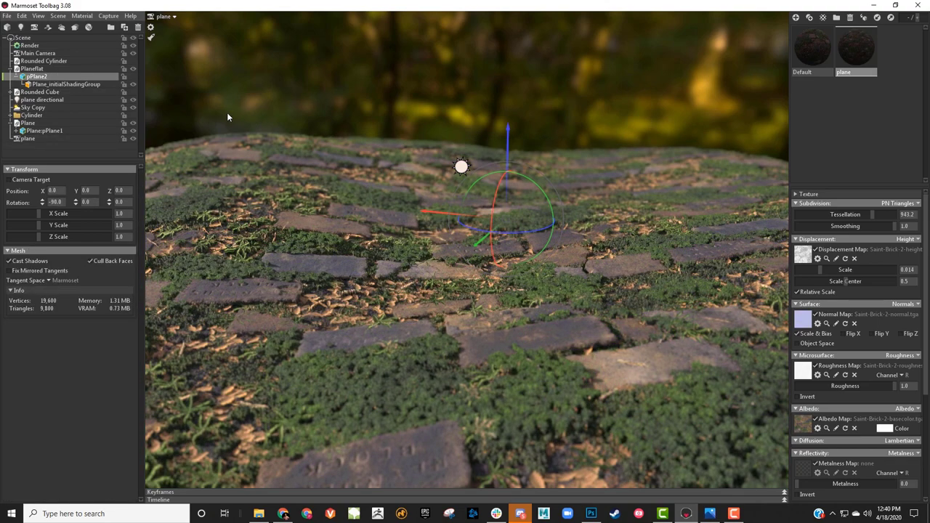
left_click_drag(227, 118, 287, 77)
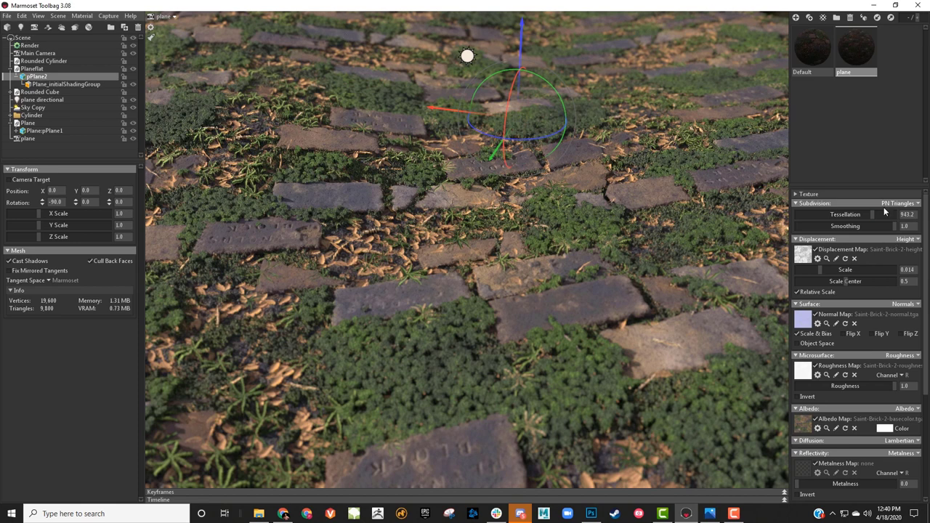
left_click_drag(872, 214, 876, 215)
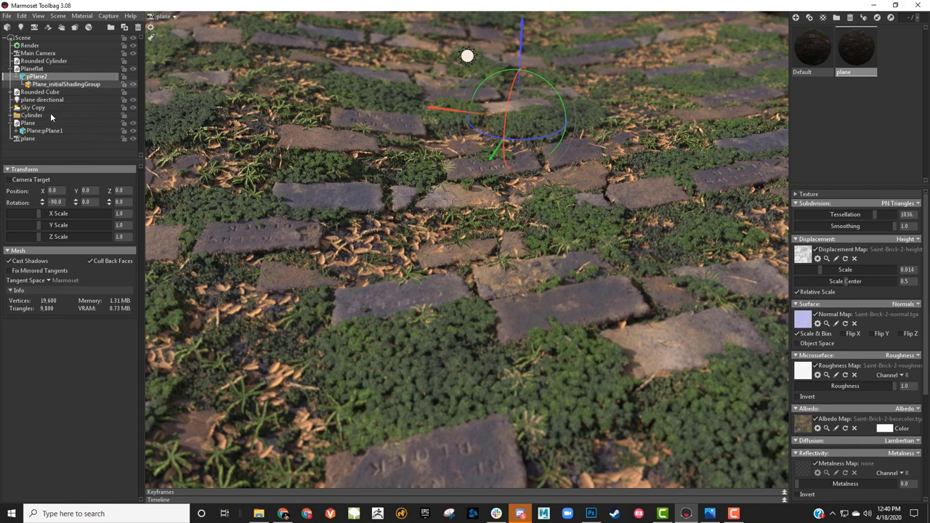
Set the plane camera's max bokeh size to about 3.787 and its near blur to about 0.403
left_click(39, 139)
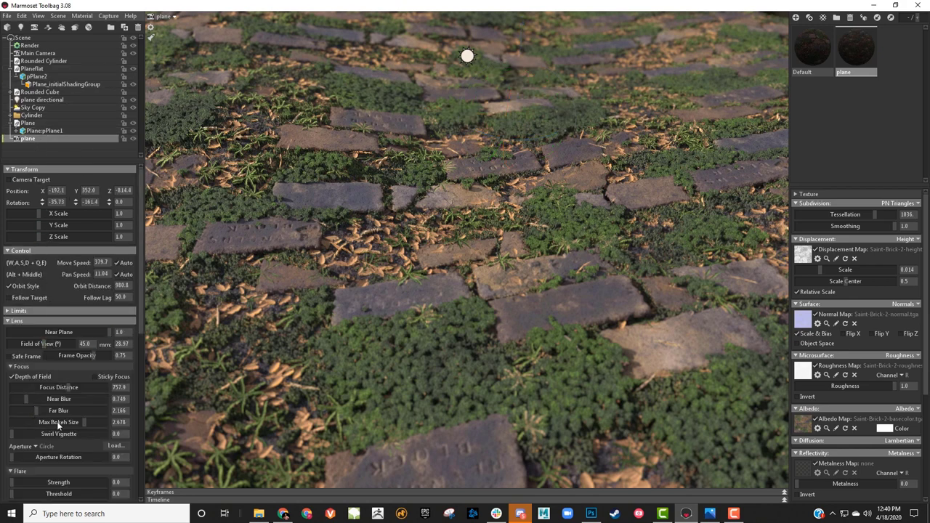
left_click_drag(85, 423, 104, 424)
left_click_drag(49, 401, 20, 399)
Raise the material's tessellation to about 1354, and undo a trial displacement scale of 0.011
left_click_drag(876, 215, 883, 215)
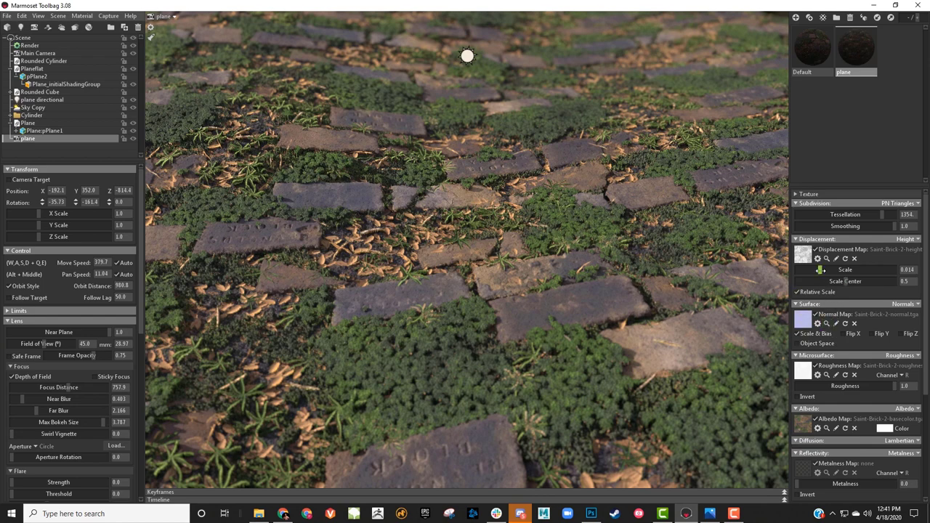
left_click_drag(823, 270, 821, 271)
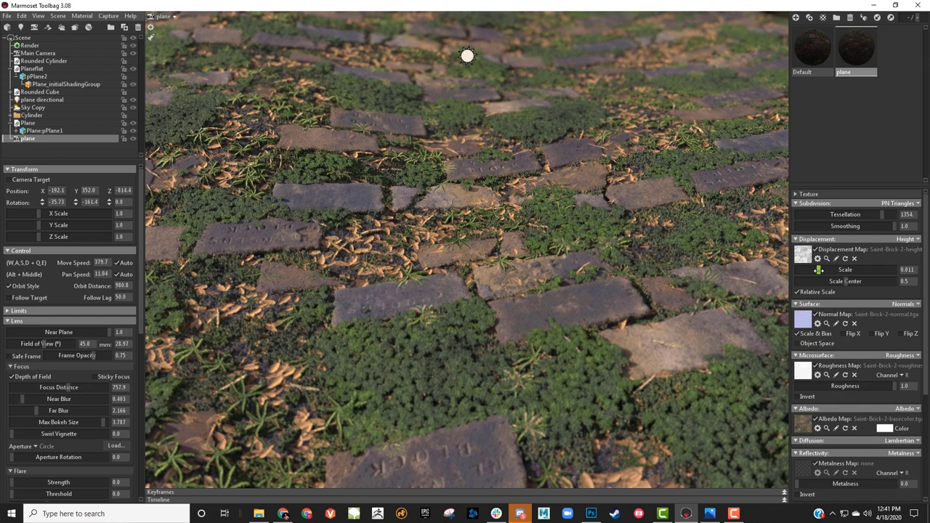
key("ctrl+z")
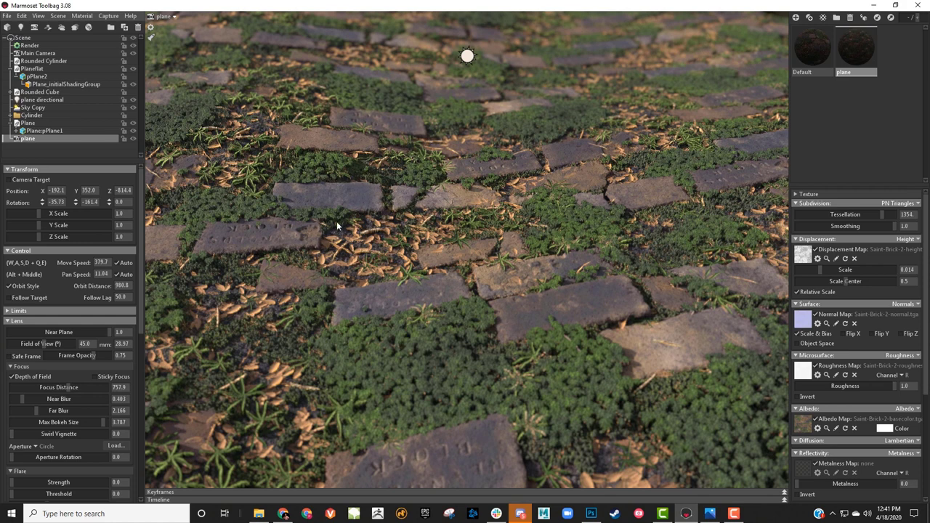
Select the plane directional light and fine-tune its rotation to about -19.01, 96.05, 44.93
left_click(464, 54)
left_click_drag(505, 54, 521, 76)
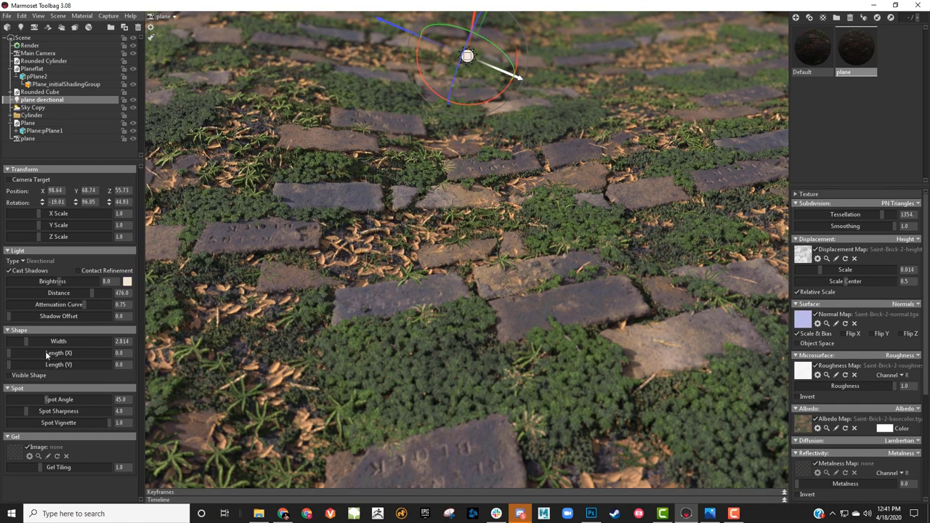
Select the plane camera, set its field of view to about 40.93 degrees and reframe the bricks from a slightly lower angle
left_click(57, 138)
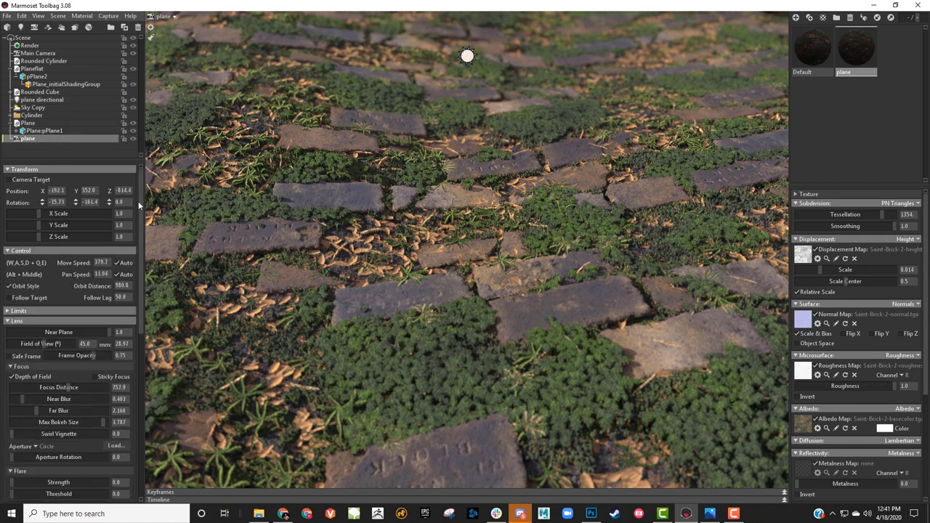
left_click_drag(139, 200, 135, 365)
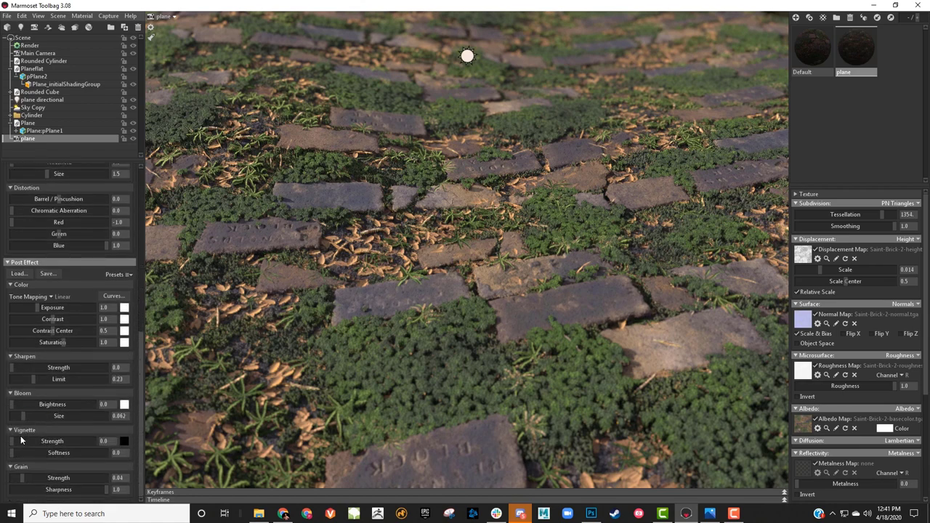
mouse_move(22, 441)
left_mouse_down()
mouse_move(87, 453)
mouse_move(10, 453)
mouse_move(10, 441)
left_mouse_up()
left_click_drag(140, 374, 149, 207)
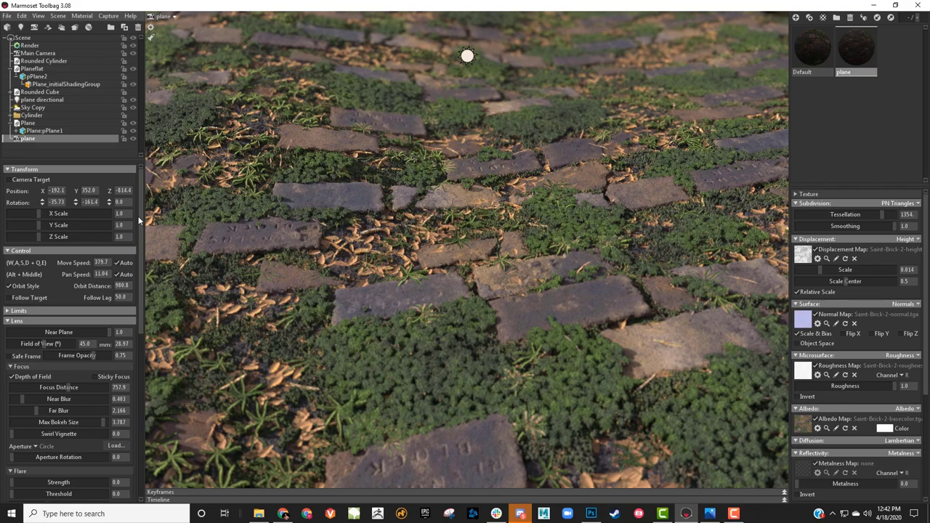
mouse_move(40, 345)
left_mouse_down()
mouse_move(29, 343)
mouse_move(58, 345)
mouse_move(46, 340)
left_mouse_up()
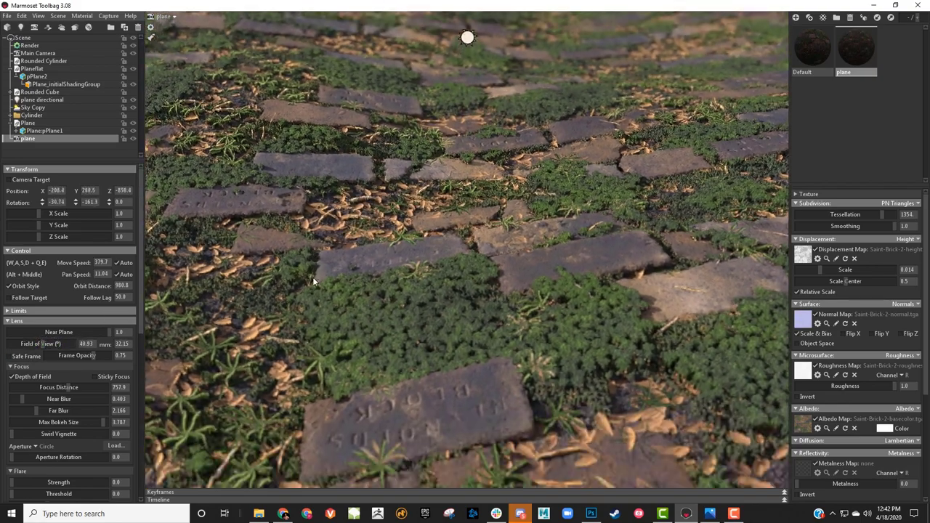
scroll(311, 277, "down", 1)
left_click_drag(310, 278, 312, 275, "alt")
scroll(312, 275, "down", 1)
mouse_move(312, 275)
middle_mouse_down("alt")
mouse_move(339, 273)
mouse_move(310, 270)
middle_mouse_up("alt")
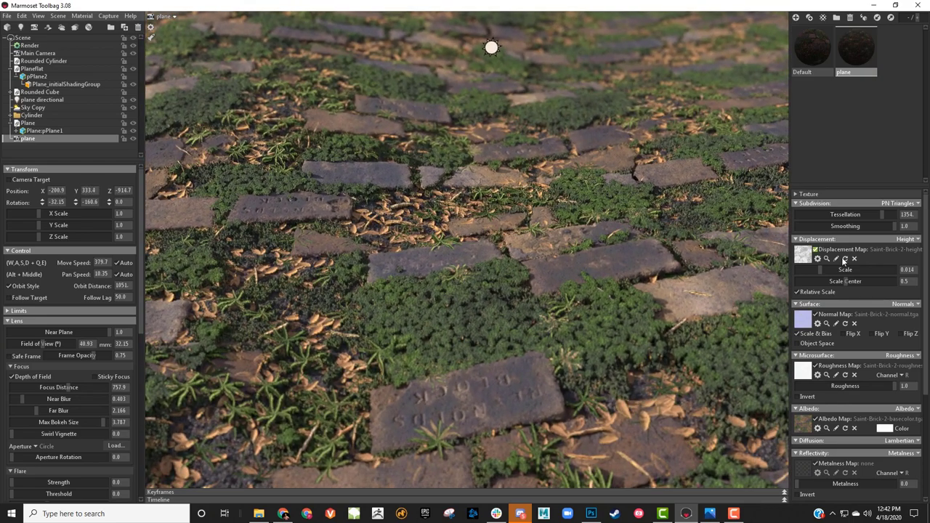
Lower the material's tessellation to about 74.73 and lock the plane camera
left_click_drag(867, 215, 829, 216)
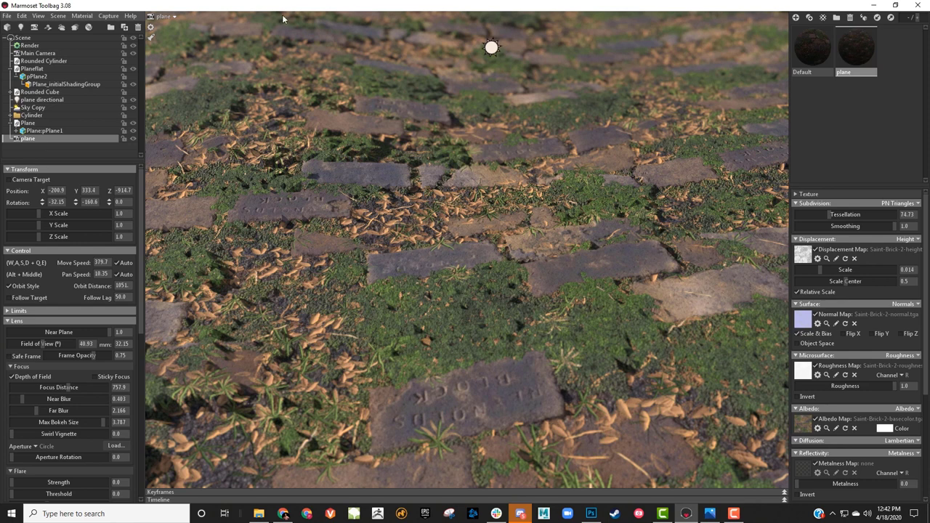
left_click(124, 138)
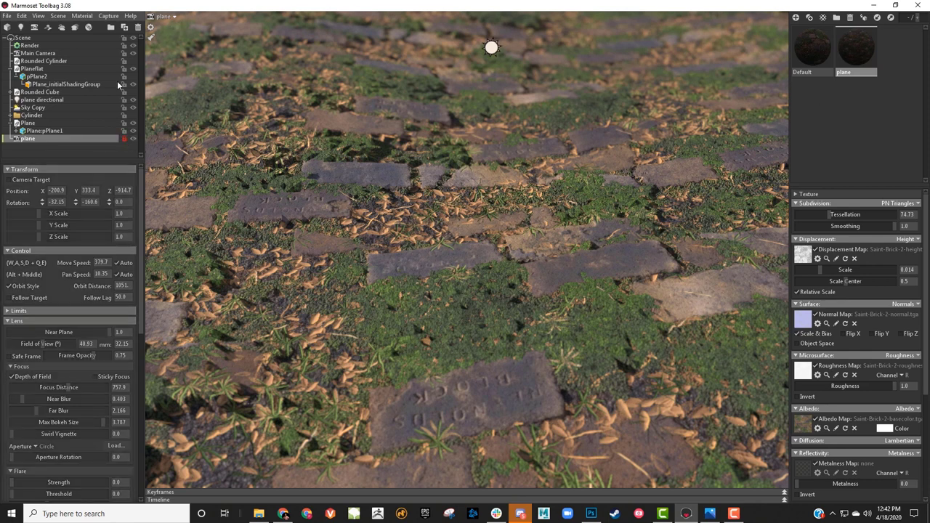
Switch the viewport to the Main Camera and examine the brick plane from several angles and distances
left_click(163, 16)
left_click(202, 18)
left_click_drag(448, 158, 432, 215, "alt")
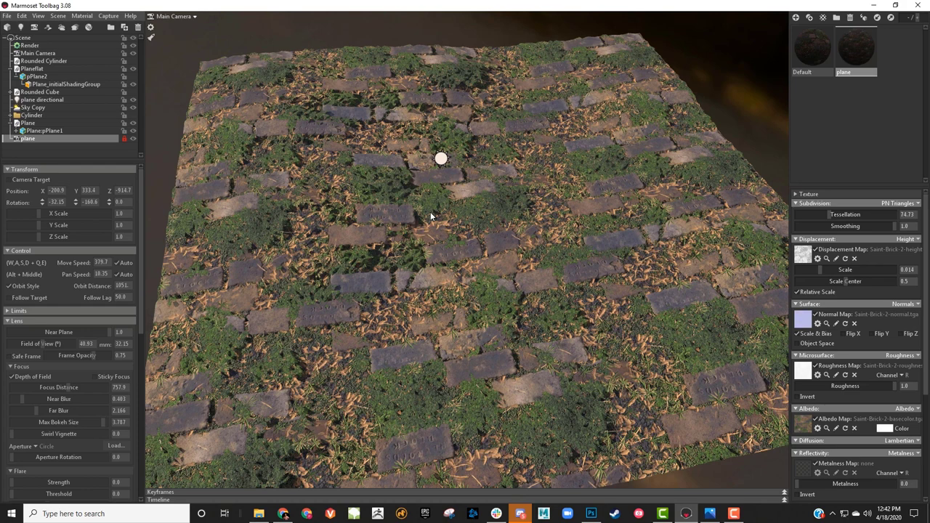
left_click_drag(653, 157, 553, 207)
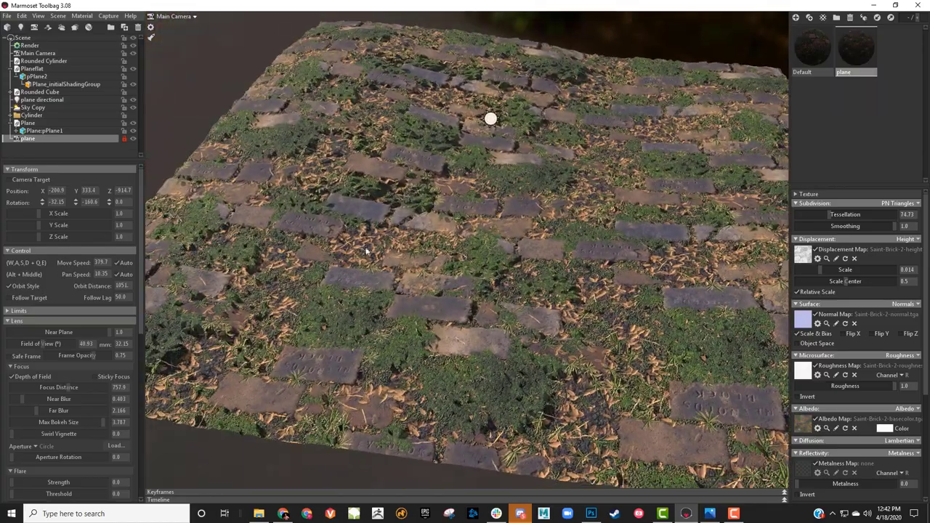
left_click_drag(356, 165, 458, 181)
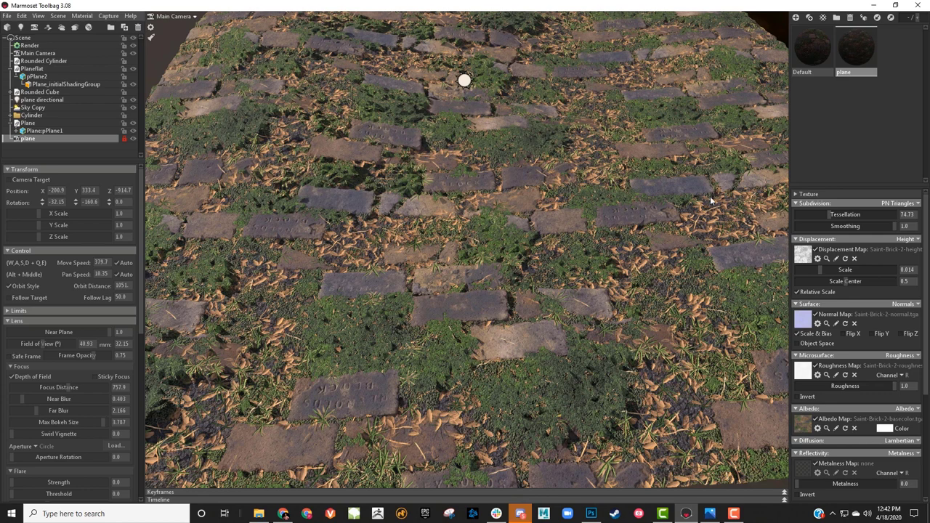
scroll(923, 234, "down", 1)
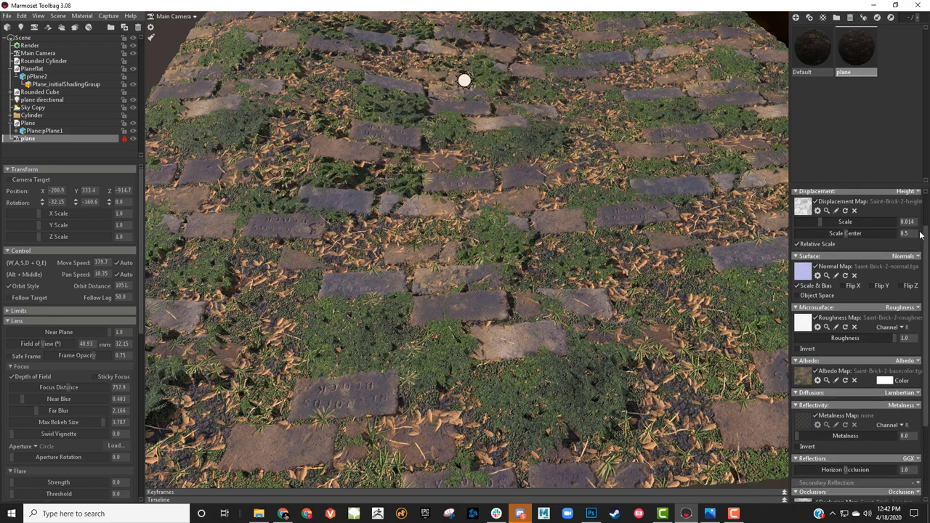
scroll(922, 233, "up", 1)
left_click_drag(584, 276, 567, 251)
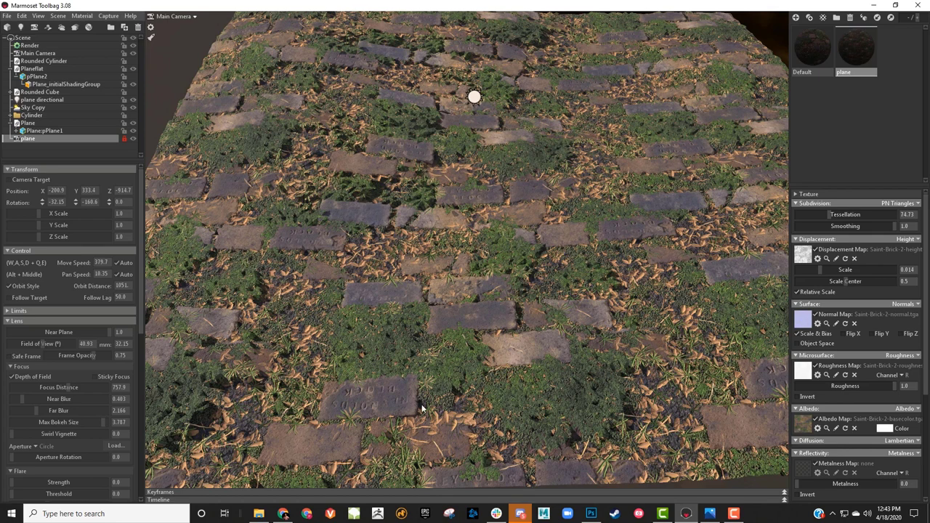
left_click_drag(458, 259, 479, 252, "alt")
right_click_drag(480, 252, 480, 266, "alt")
middle_click_drag(480, 266, 483, 272, "alt")
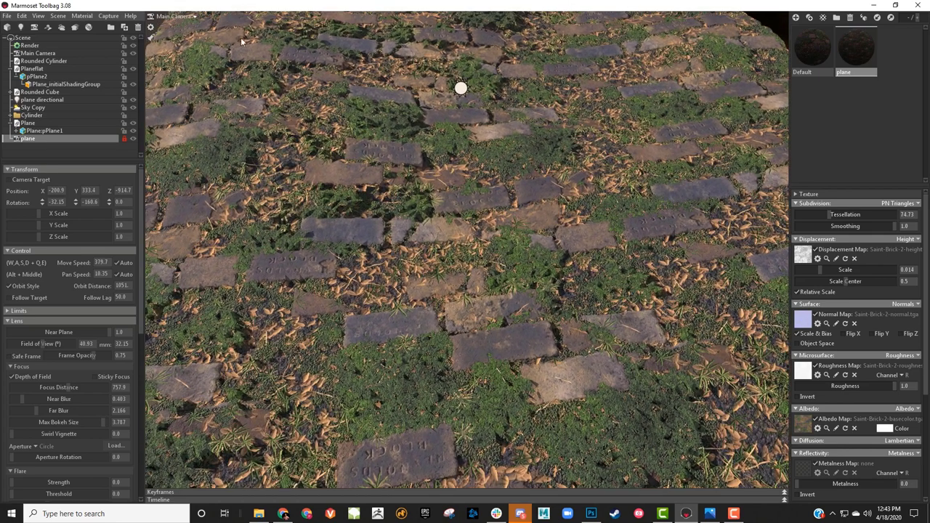
Check the Camera 1 view and return the viewport to the plane camera
left_click(174, 17)
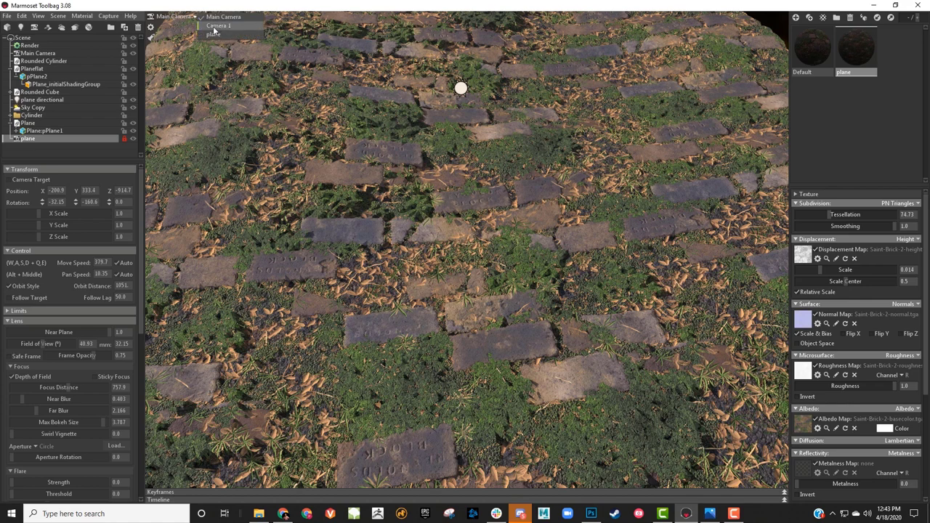
left_click(216, 27)
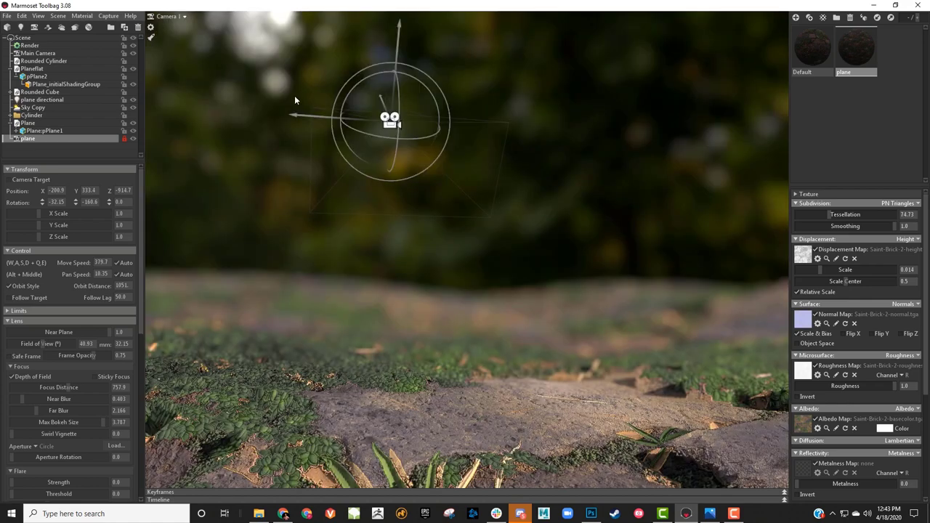
left_click(186, 17)
left_click(198, 35)
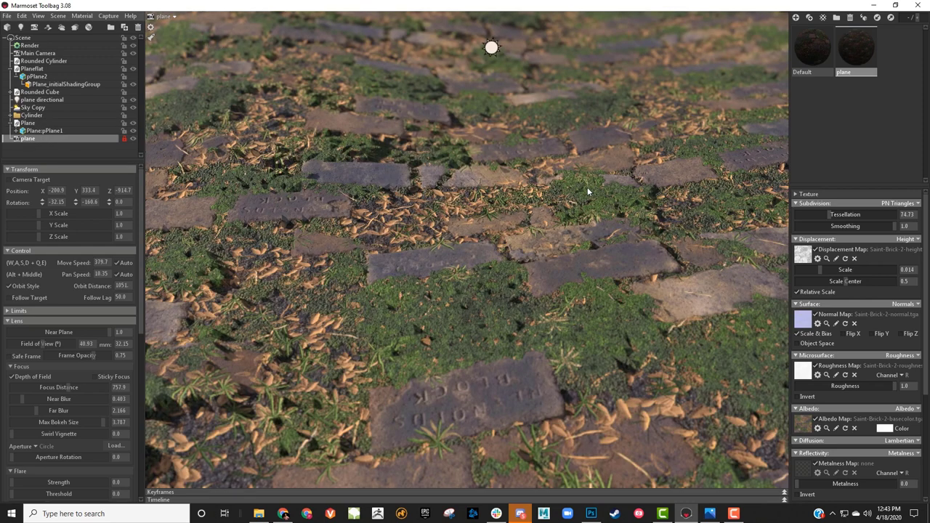
Raise the material's tessellation to about 1017, unlock the plane camera and look over its post effect settings
left_click_drag(836, 215, 875, 214)
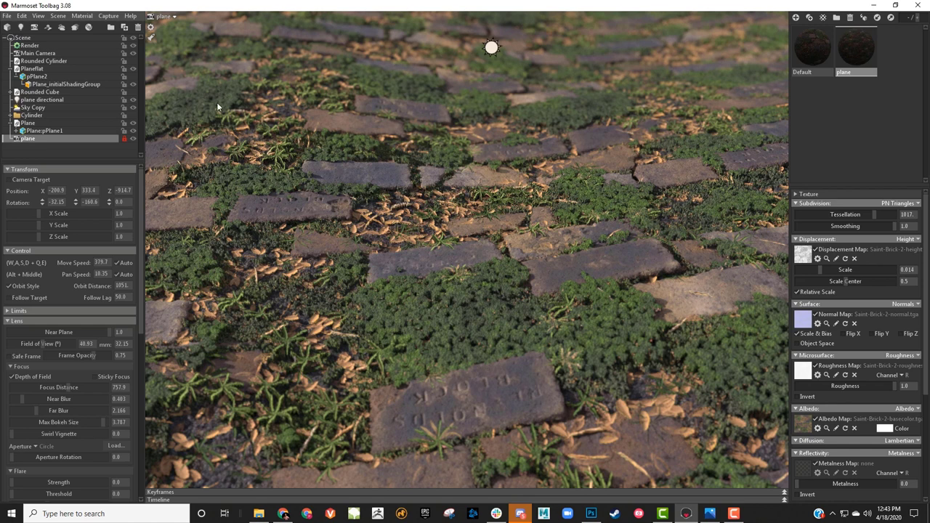
left_click_drag(142, 232, 71, 161)
left_click_drag(141, 269, 127, 432)
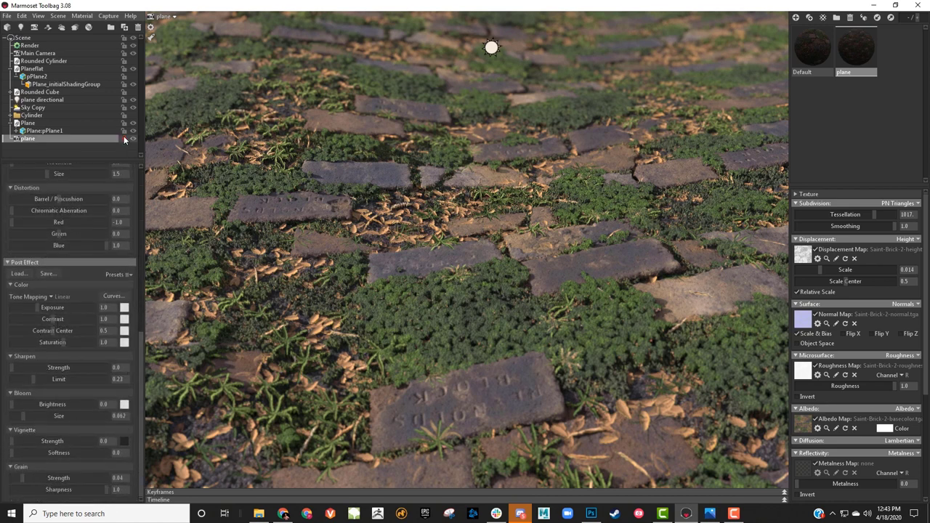
left_click_drag(54, 319, 69, 319)
scroll(55, 342, "up", 10)
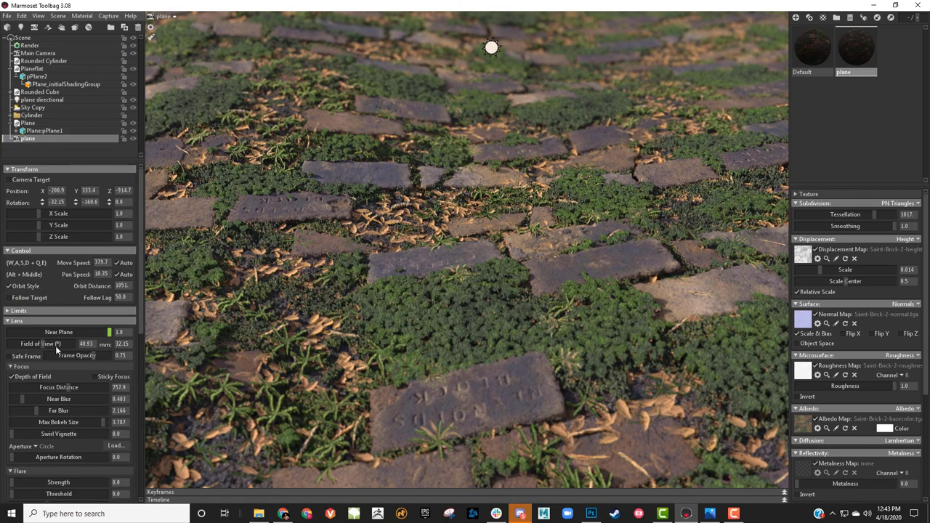
left_click_drag(141, 325, 141, 260)
Open the capture settings, review the image size presets and choose PNG as the image format
left_click(108, 17)
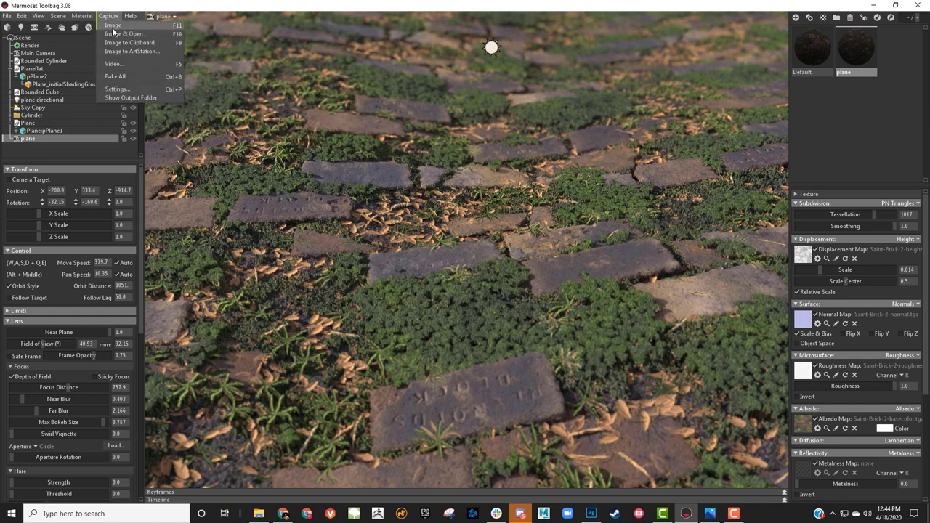
left_click(115, 89)
left_click_drag(482, 183, 526, 174)
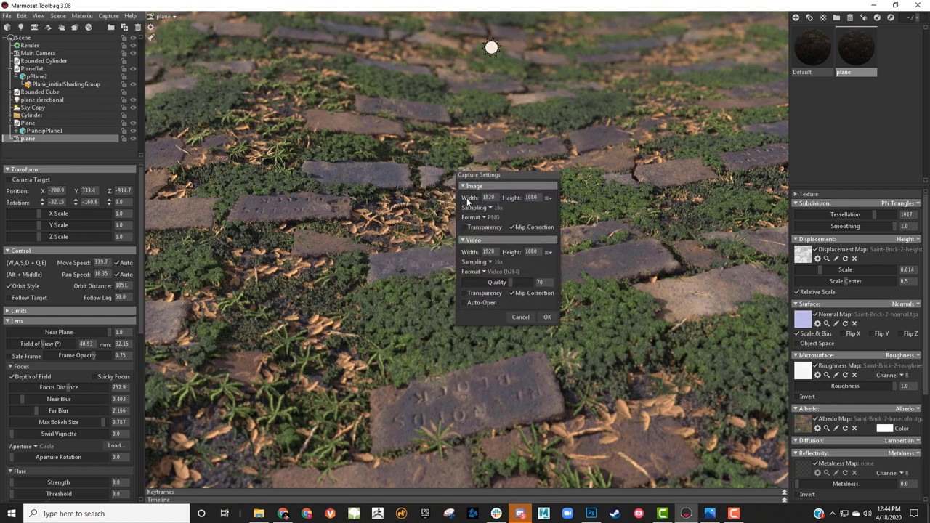
left_click(490, 197)
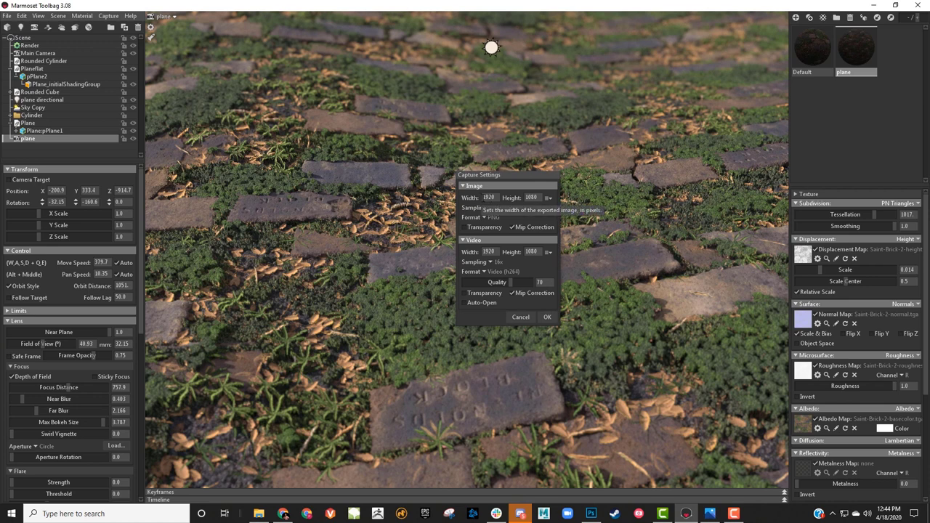
left_click(531, 198)
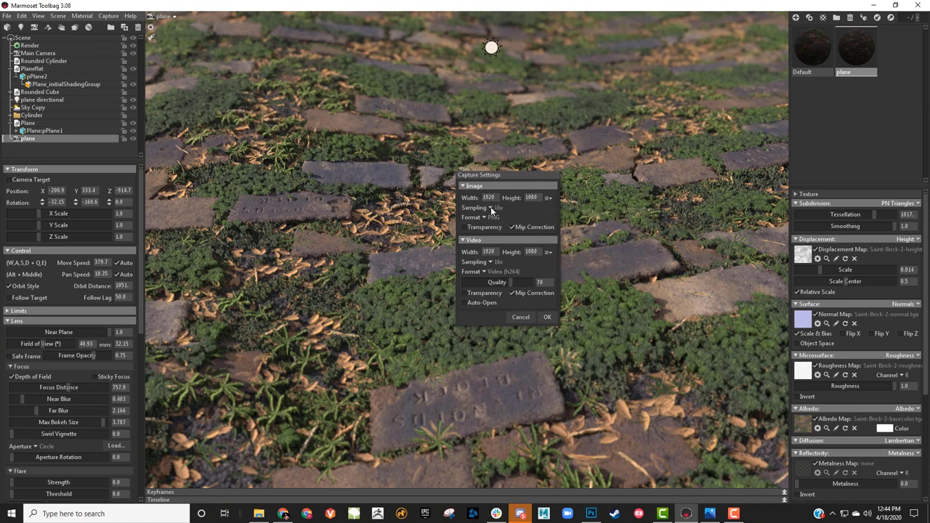
left_click(550, 198)
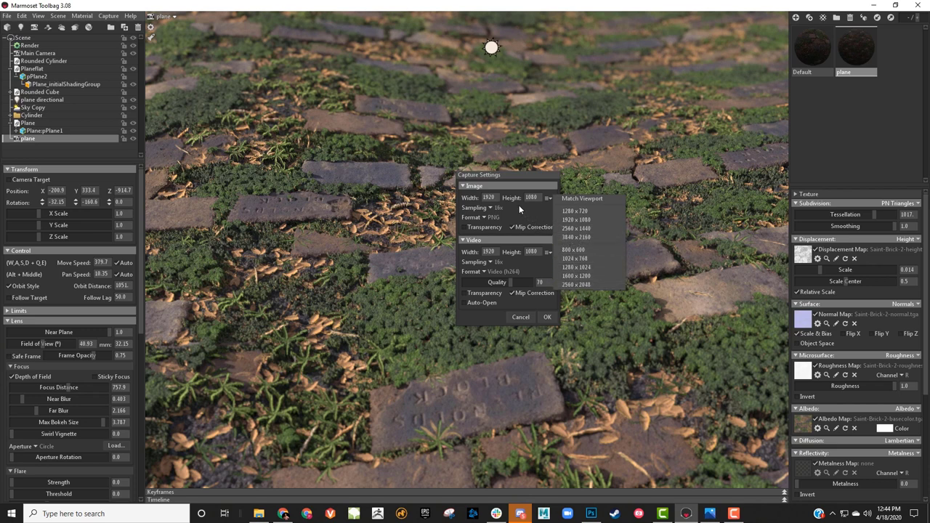
left_click(485, 217)
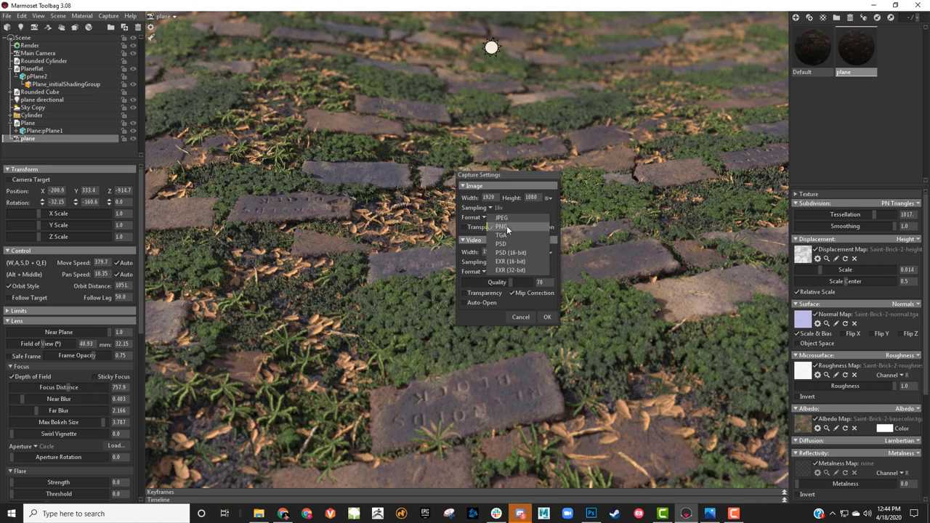
left_click(508, 228)
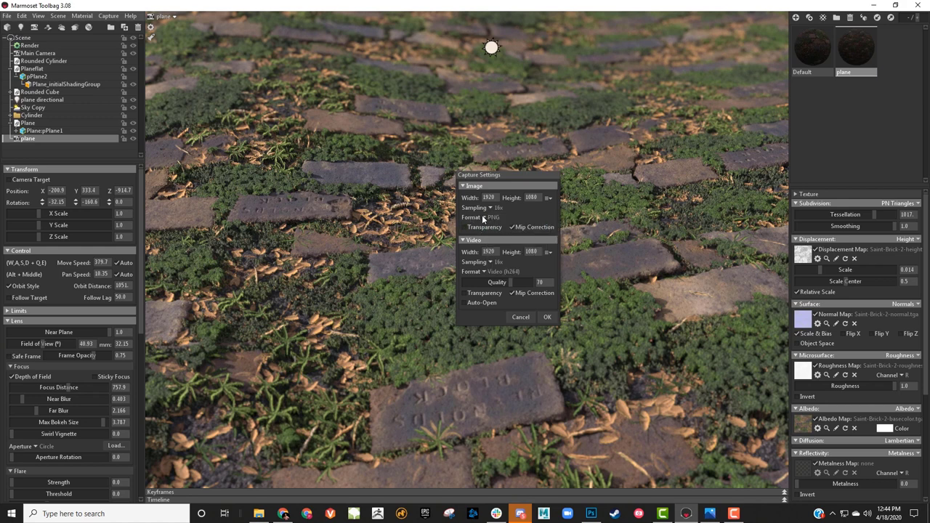
left_click(484, 217)
Check the available video output formats and accept the capture settings
left_click(485, 271)
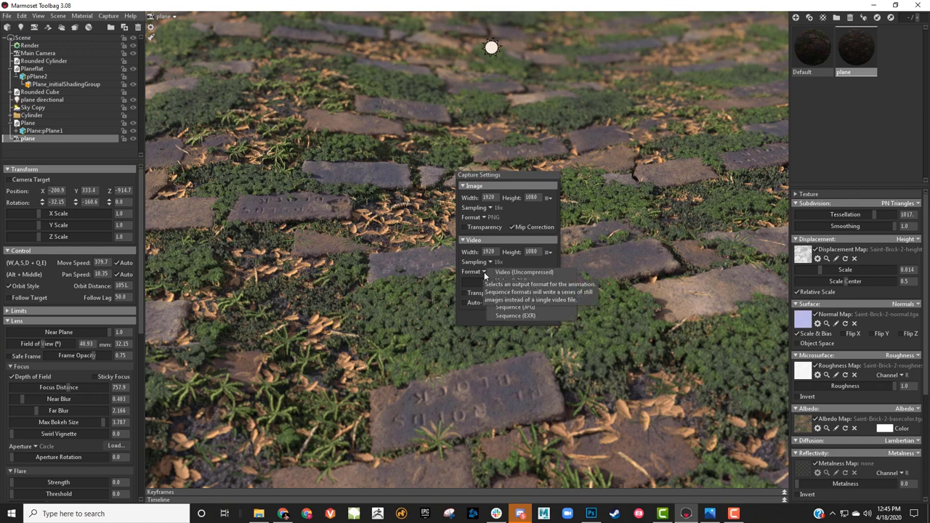
left_click(485, 271)
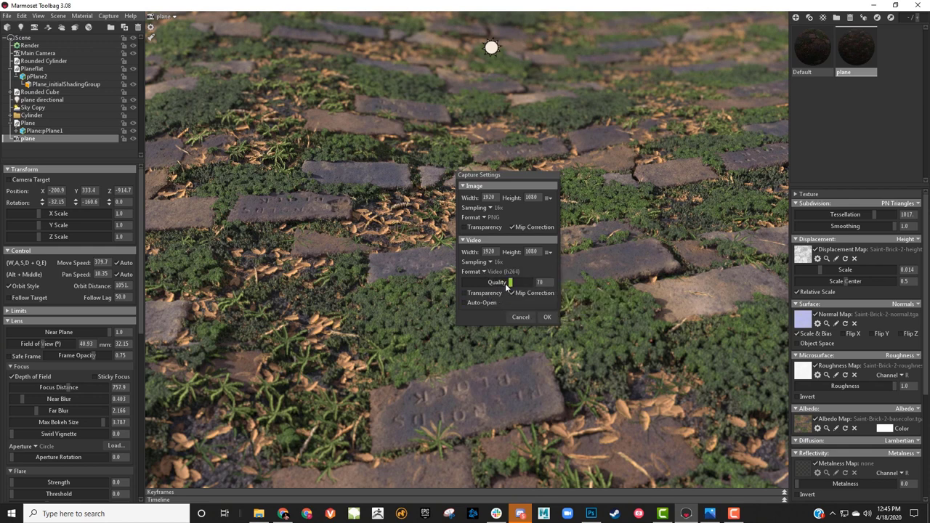
left_click(547, 318)
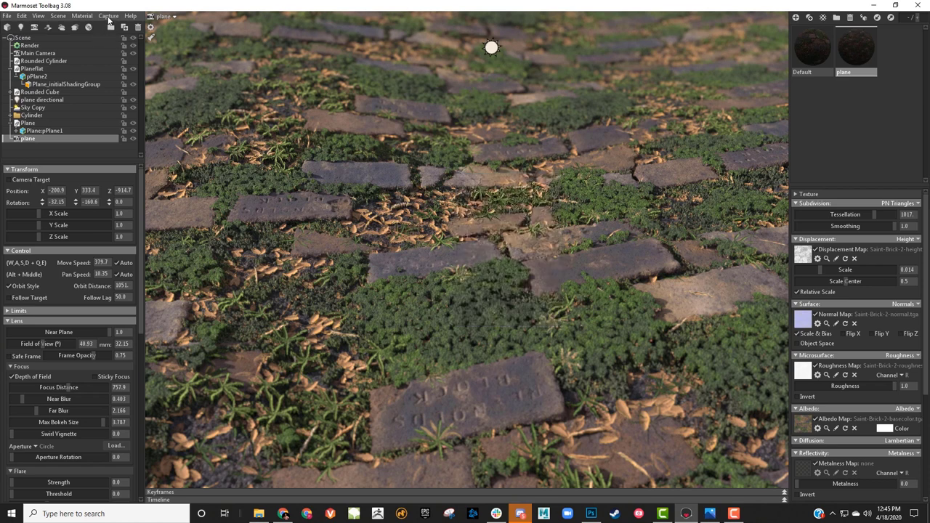
left_click(109, 17)
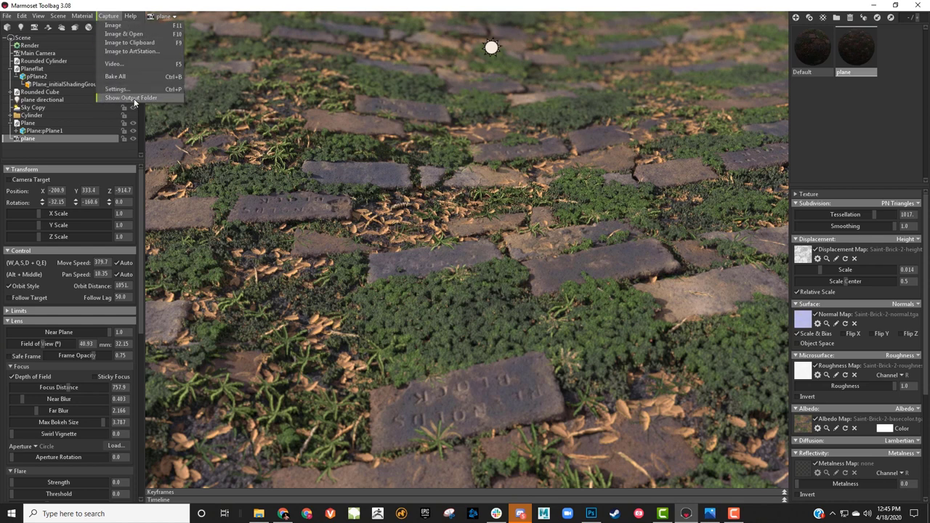
left_click(117, 89)
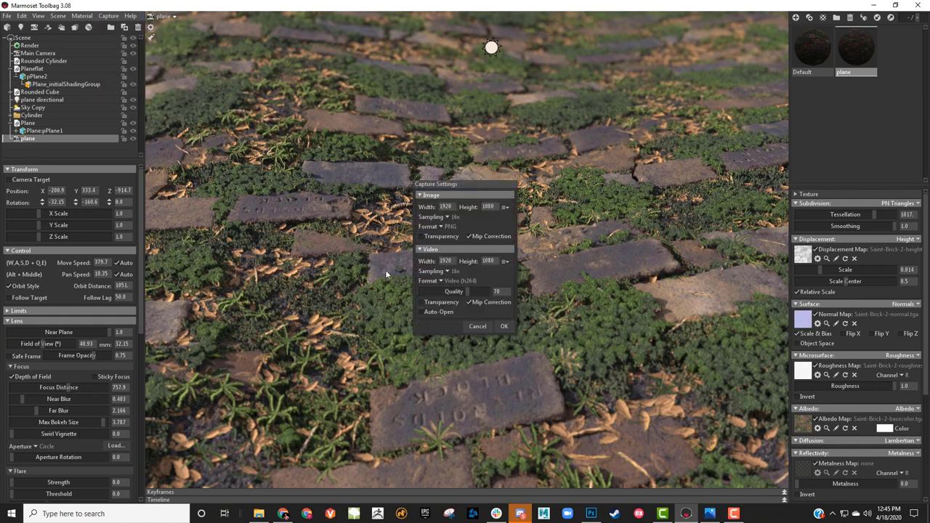
left_click(477, 326)
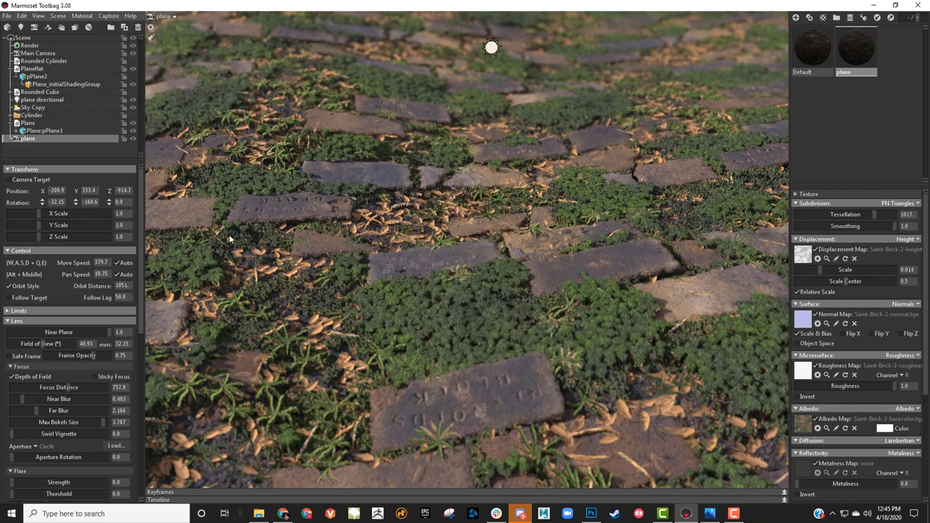
Capture an image of the plane camera view, open it in the Photos viewer and inspect it up close
left_click(109, 16)
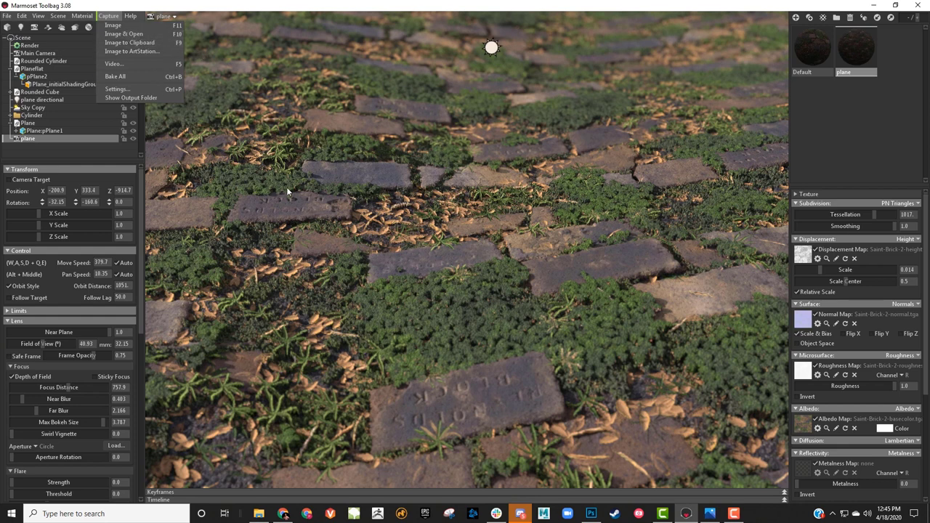
left_click(124, 34)
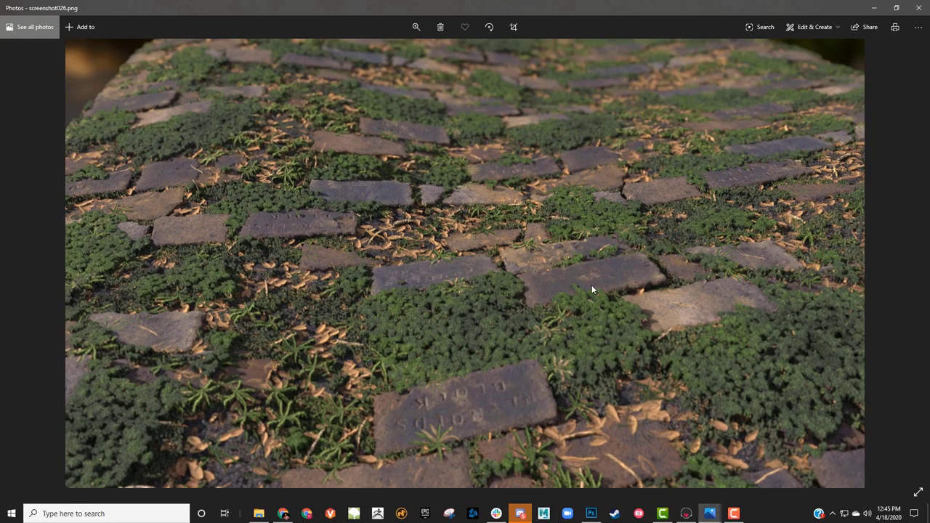
scroll(591, 289, "up", 3)
scroll(592, 289, "down", 3)
mouse_move(710, 513)
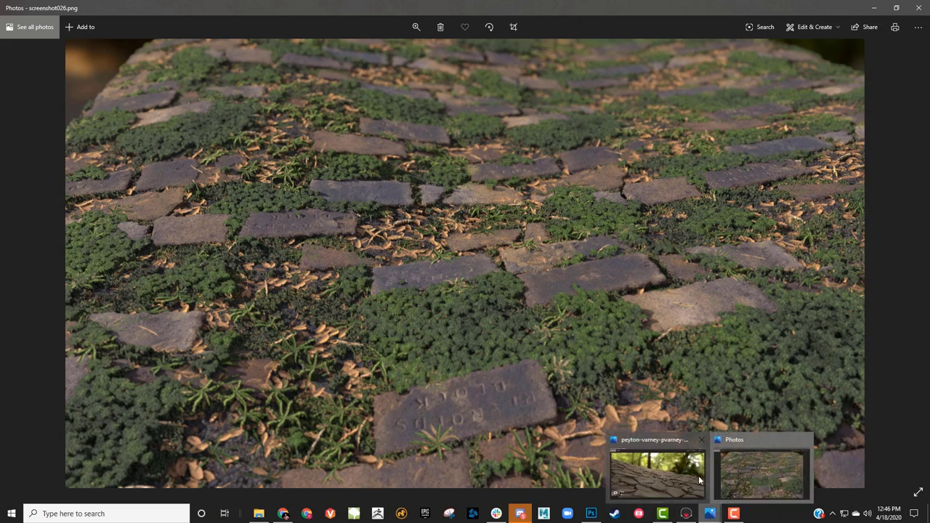
Look through the reference renders of the rock, brick and coffee bean materials in Photos, and close both image windows
left_click(699, 476)
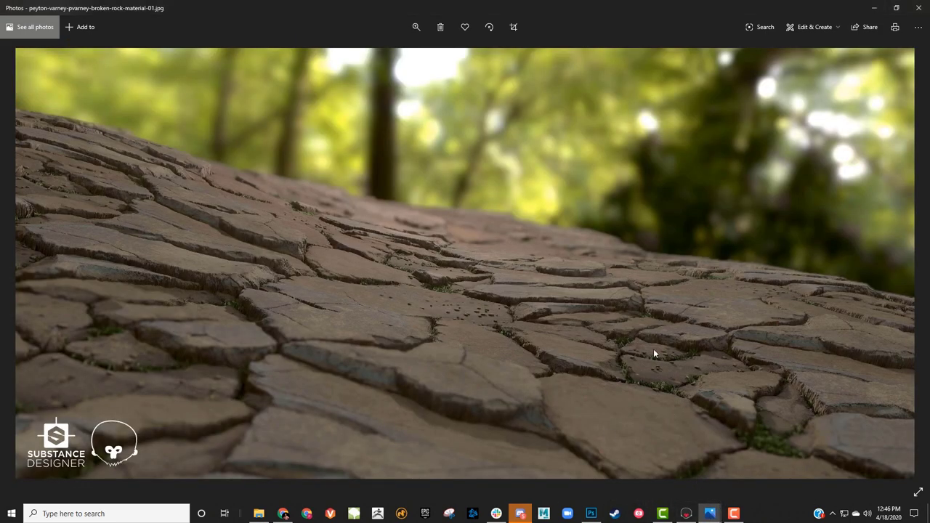
key("Right")
key("Right")
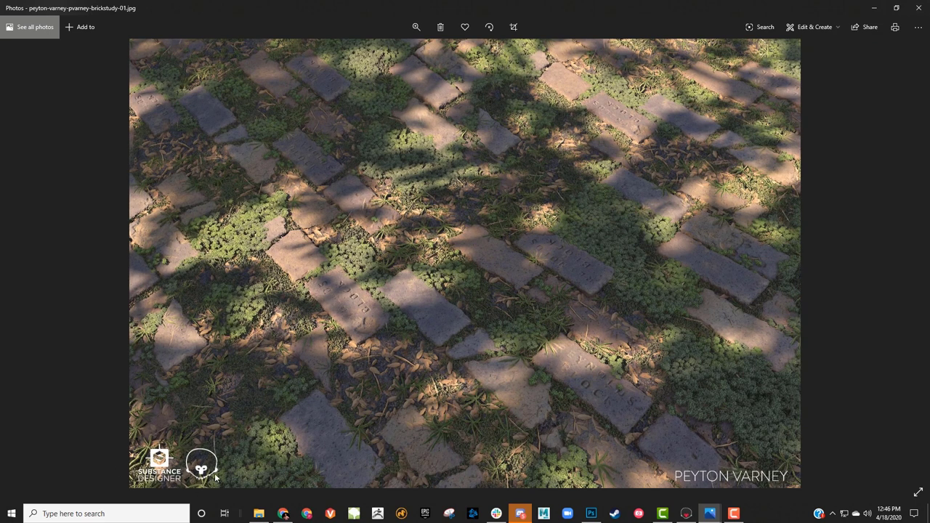
key("Right")
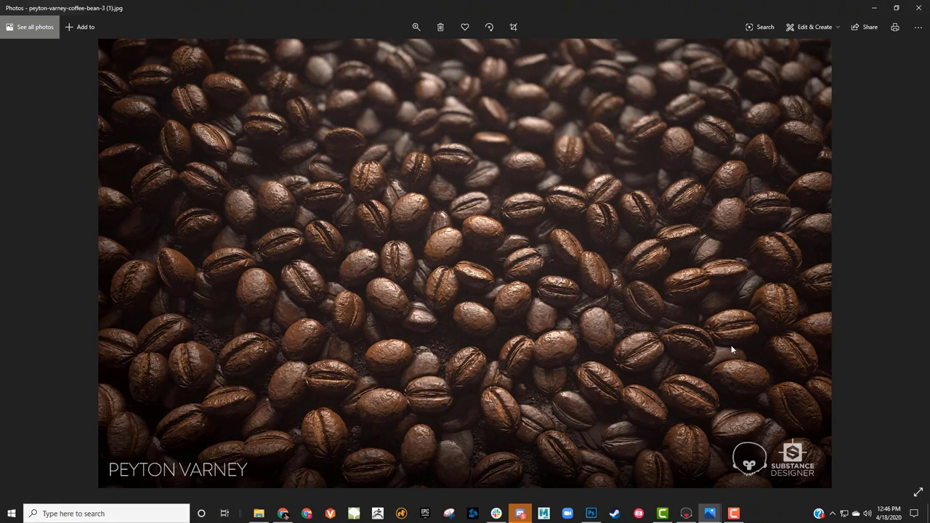
key("Right")
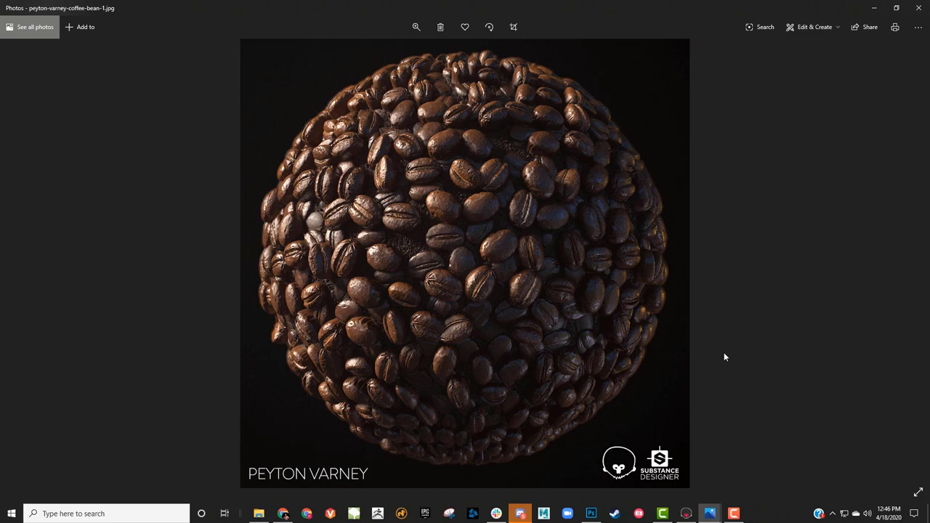
key("Right")
key("Right")
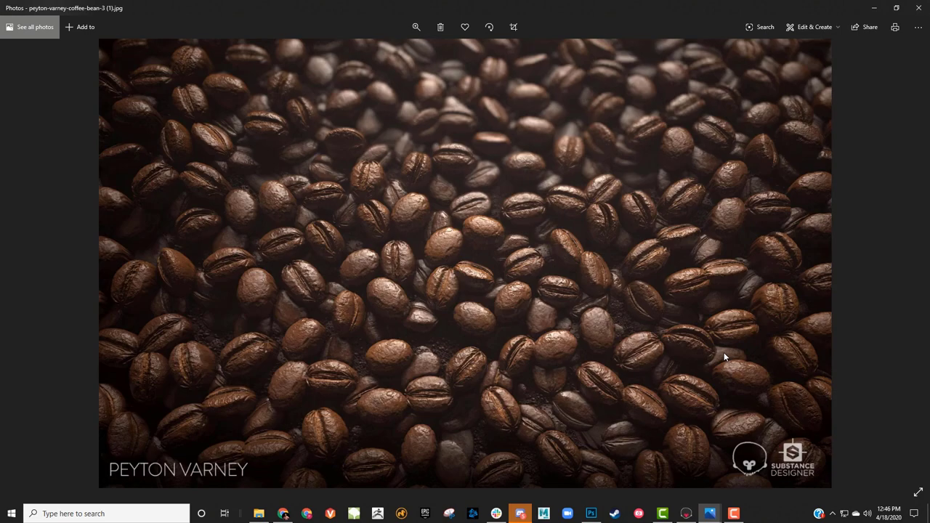
key("Left")
key("Right")
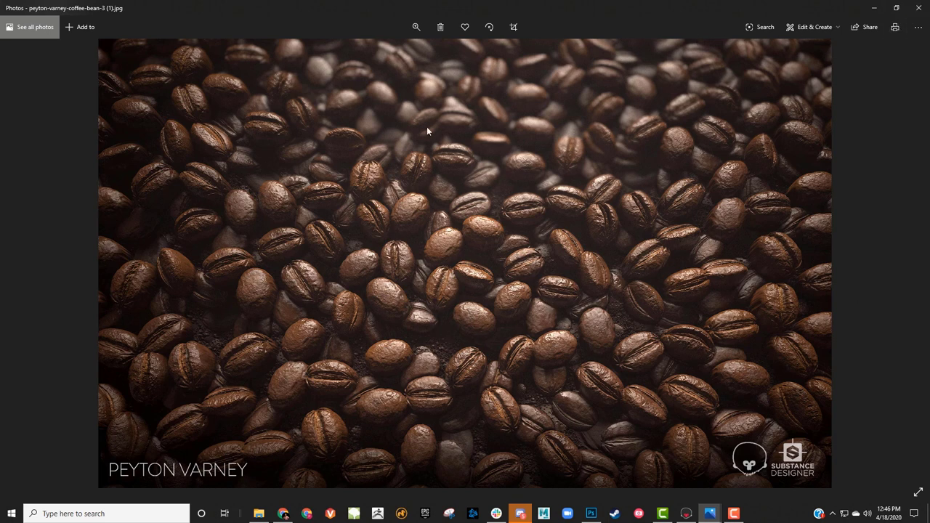
key("Right")
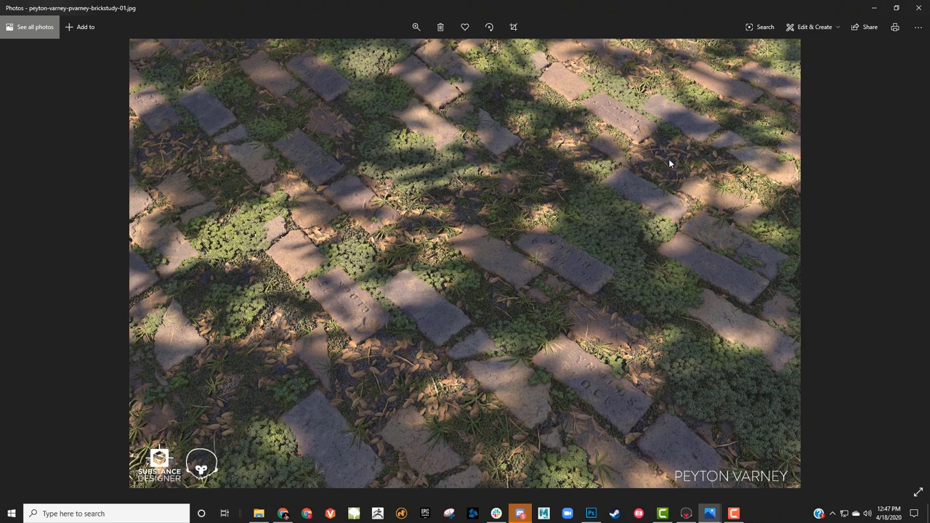
left_click(922, 9)
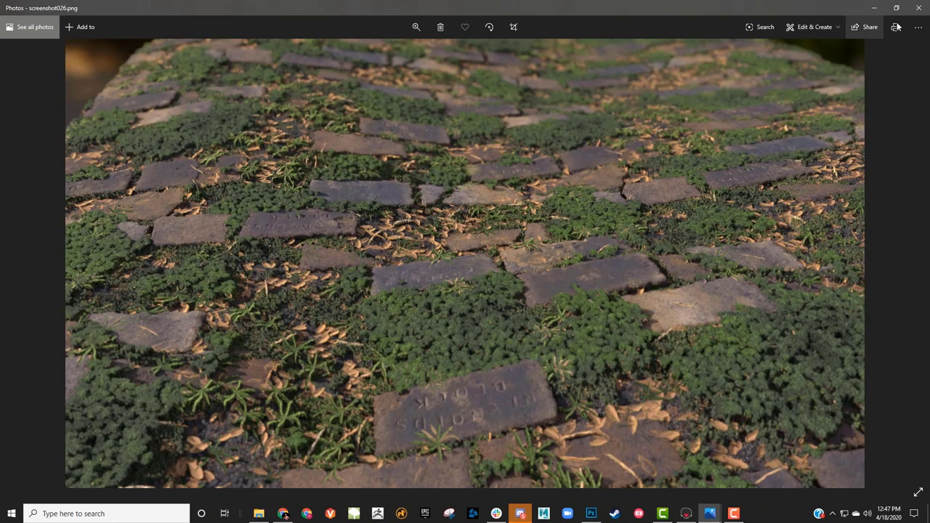
left_click(922, 9)
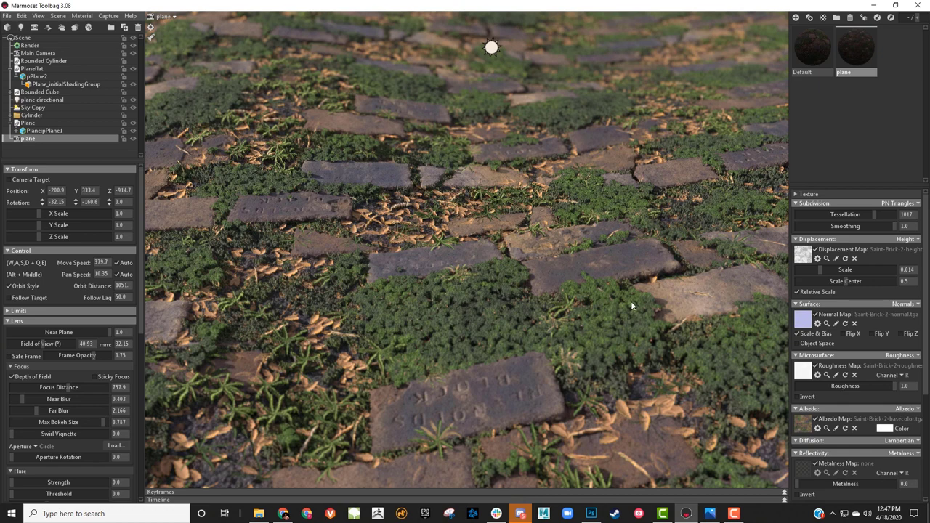
Examine the mossy brick surface from several angles and distances through the plane camera
scroll(615, 287, "down", 3)
left_click_drag(596, 268, 572, 297, "alt")
scroll(586, 281, "up", 2)
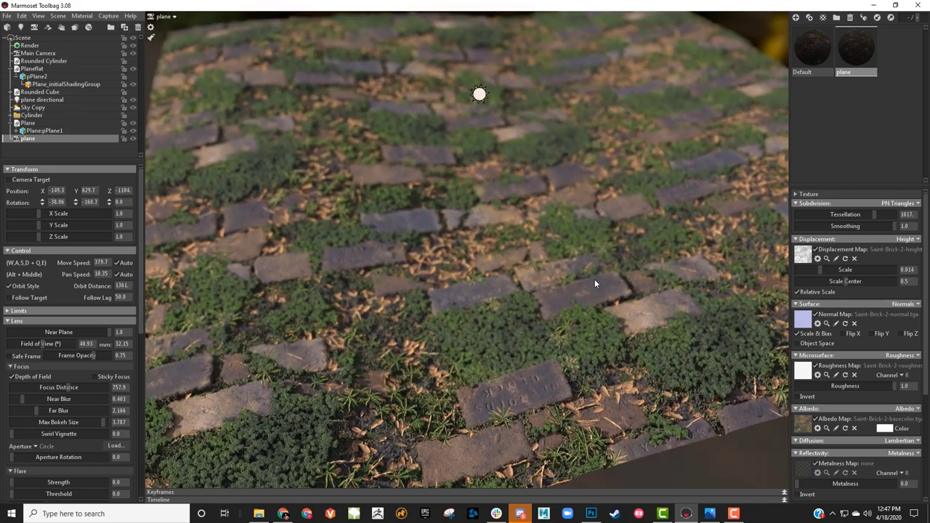
middle_click_drag(572, 294, 582, 266, "alt")
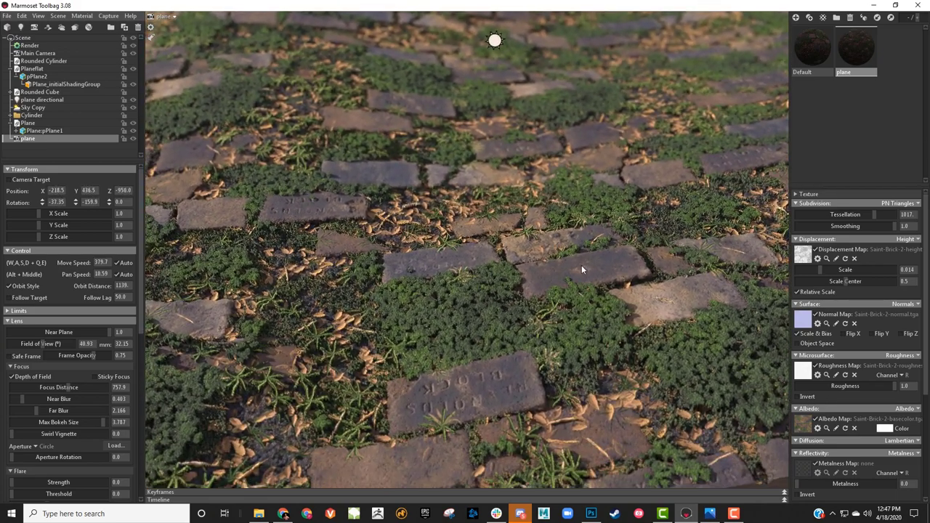
scroll(580, 270, "down", 2)
left_click_drag(570, 272, 539, 299)
scroll(540, 300, "up", 1)
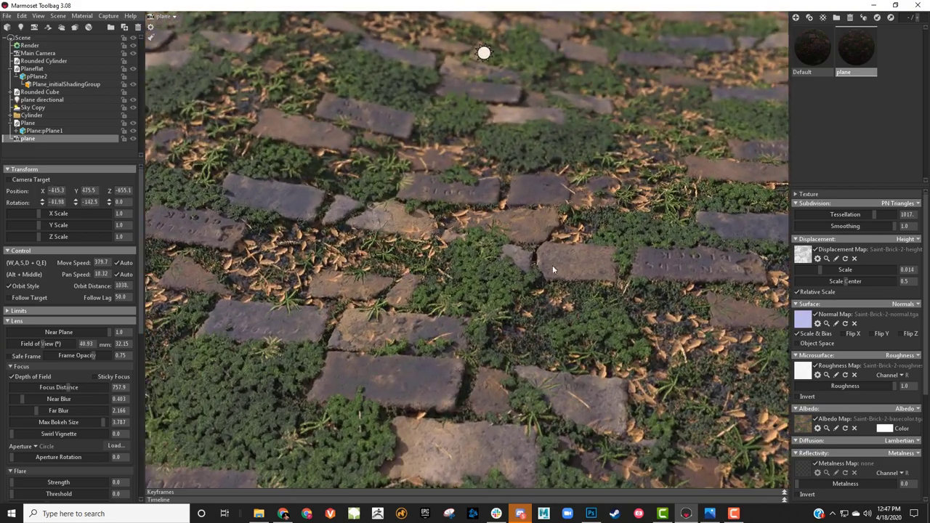
left_click_drag(388, 326, 311, 207)
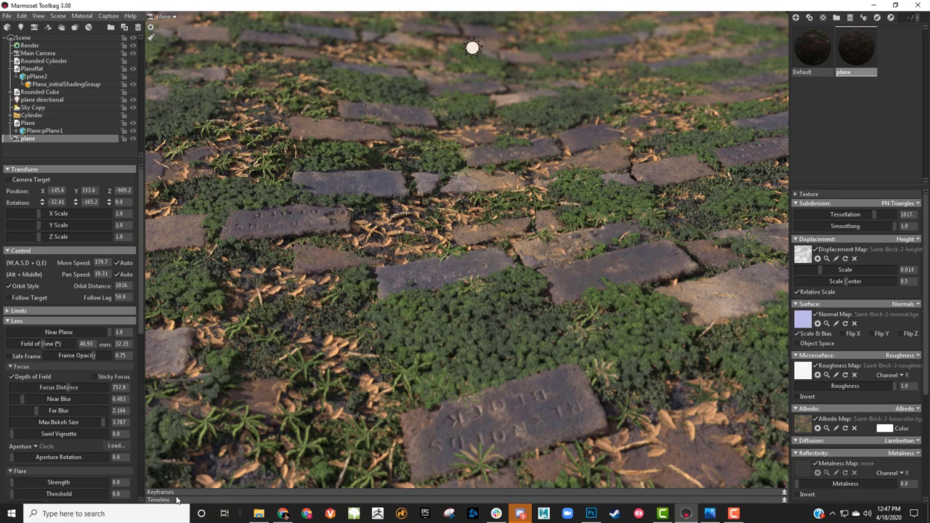
Open the keyframe editor and timeline, and key the plane camera's Translation X, Y and Z at the first frame
left_click(784, 494)
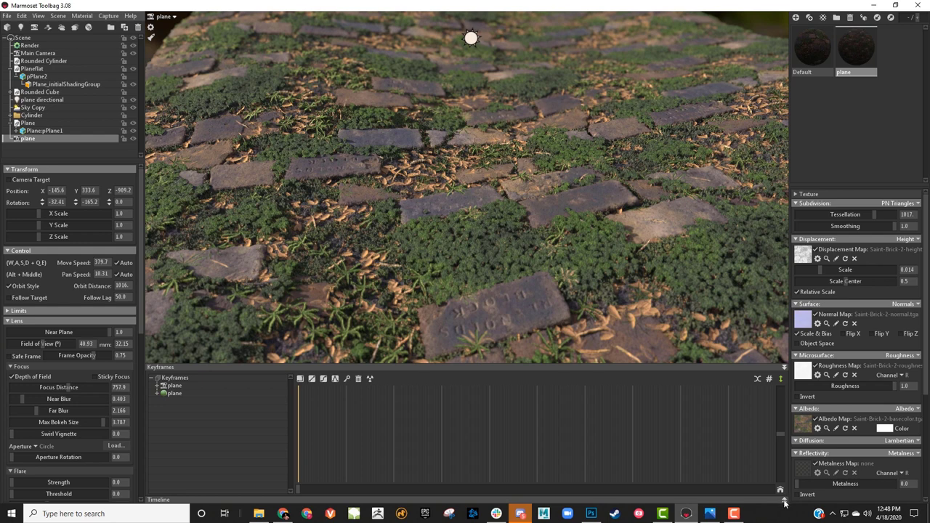
left_click(784, 500)
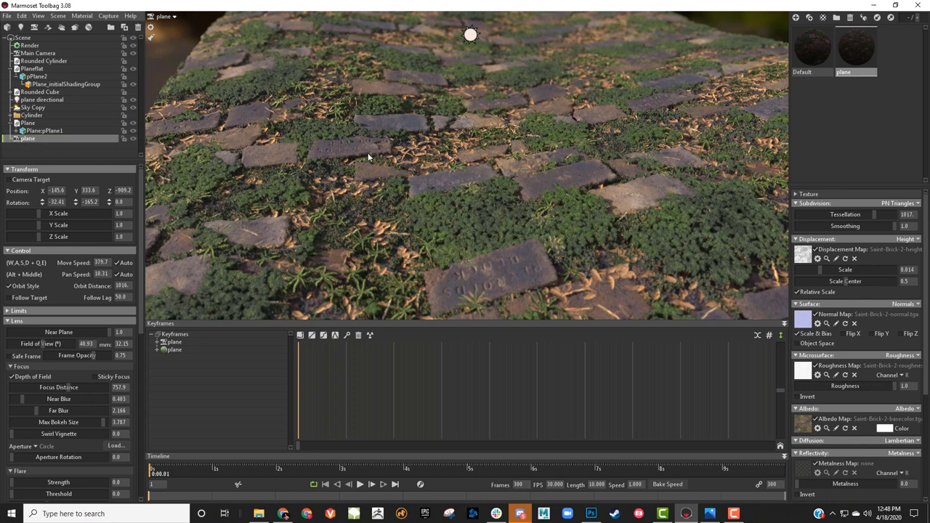
double_click(173, 343)
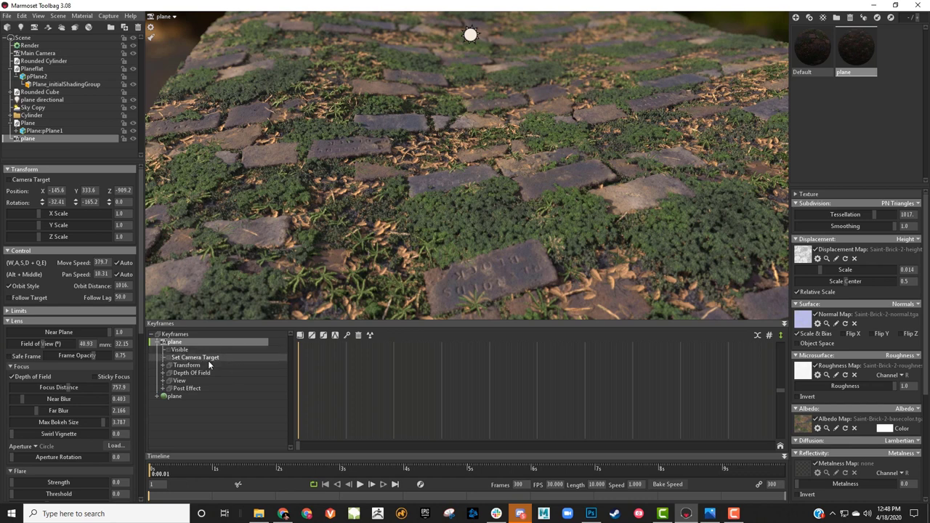
double_click(187, 368)
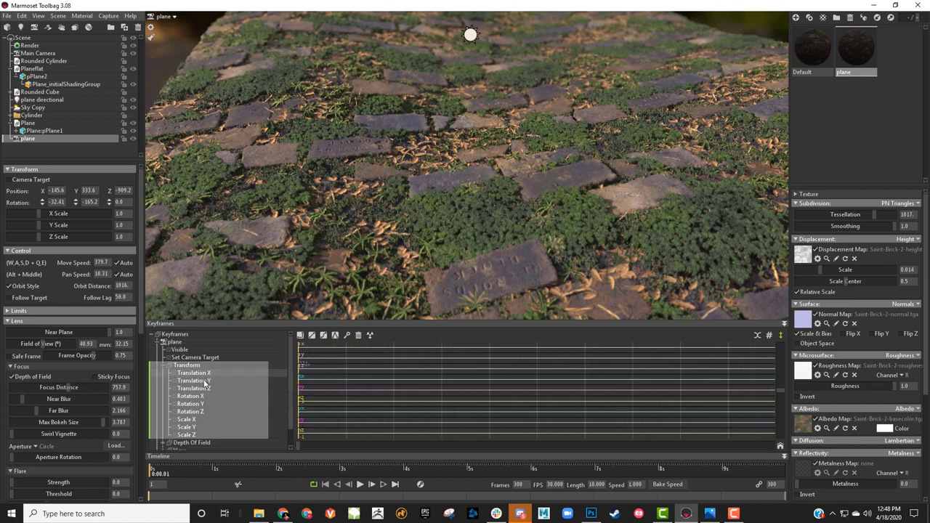
left_click(197, 374)
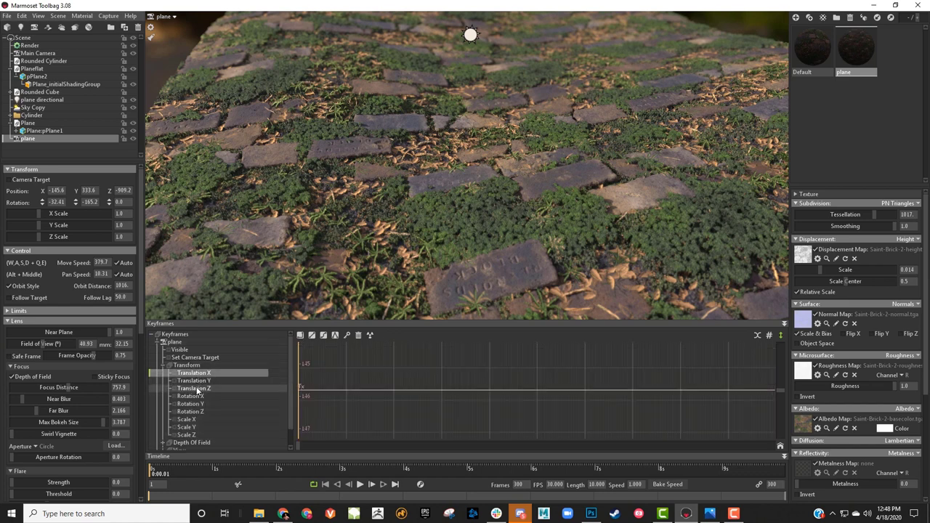
left_click(197, 390, "shift")
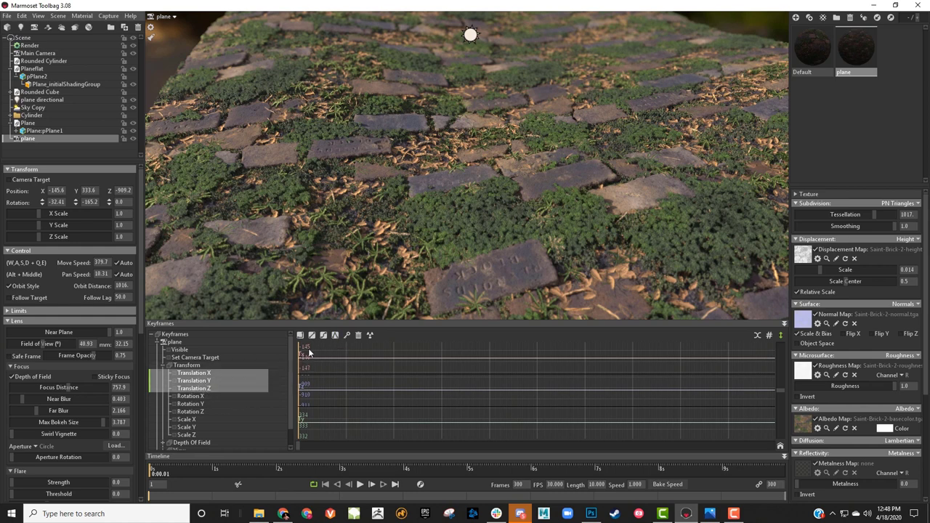
left_click(347, 336)
At 0:07.01, bring the plane camera in closer over the bricks and key its Translation X, Y and Z
mouse_move(305, 442)
left_mouse_down()
mouse_move(476, 449)
mouse_move(677, 432)
mouse_move(631, 432)
left_mouse_up()
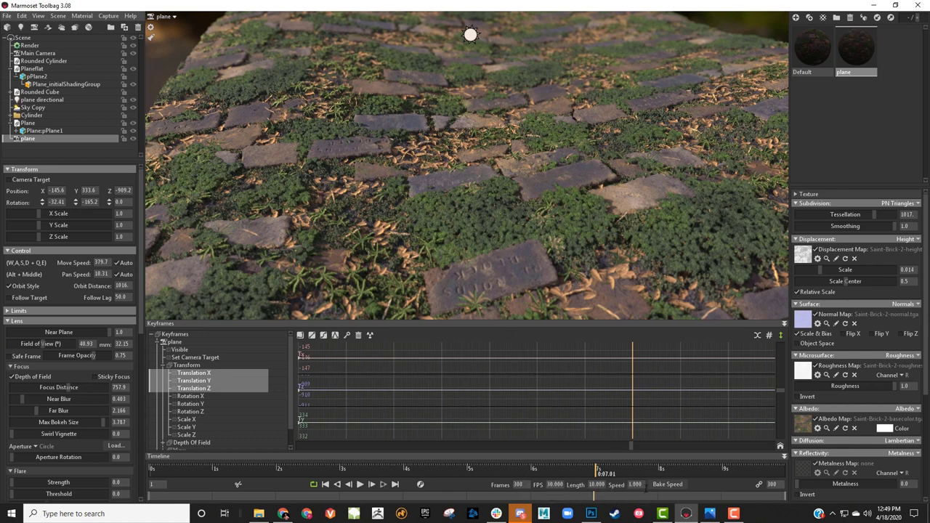
middle_click_drag(543, 181, 542, 309, "alt")
right_click_drag(478, 205, 582, 256, "alt")
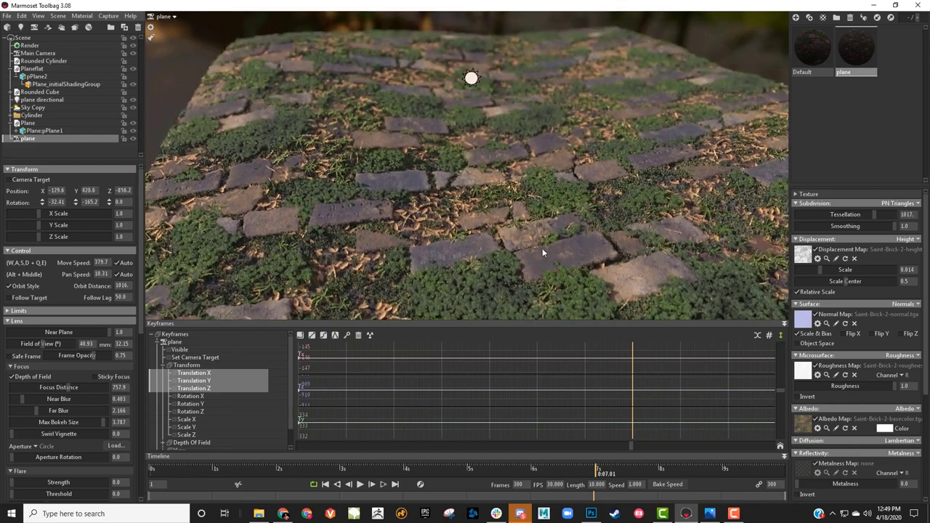
middle_click_drag(582, 254, 583, 255, "alt")
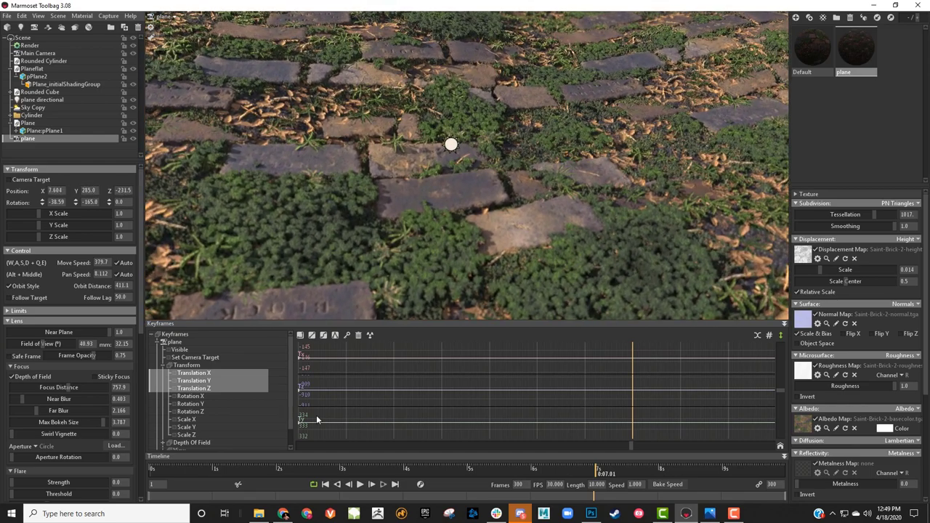
left_click(347, 336)
Play back the camera move from the first frame and check the available capture commands
left_click_drag(632, 447, 295, 445)
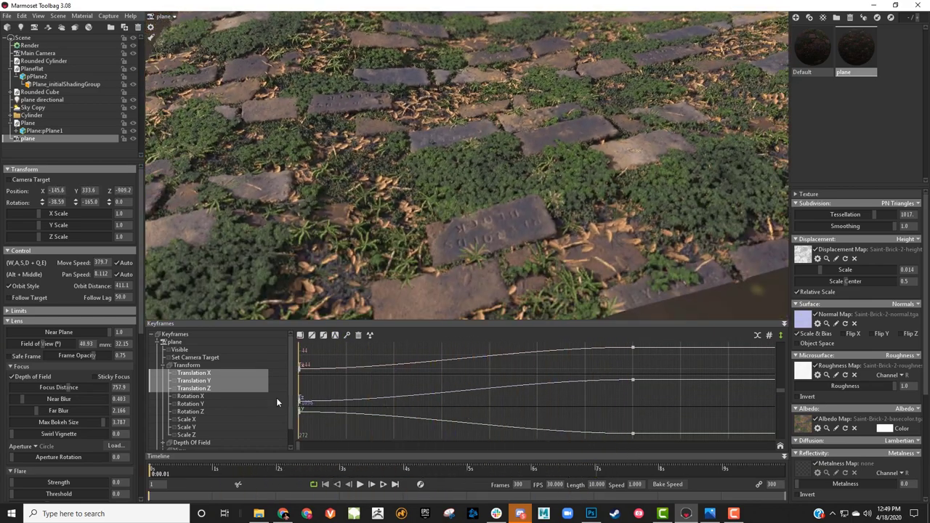
left_click(360, 484)
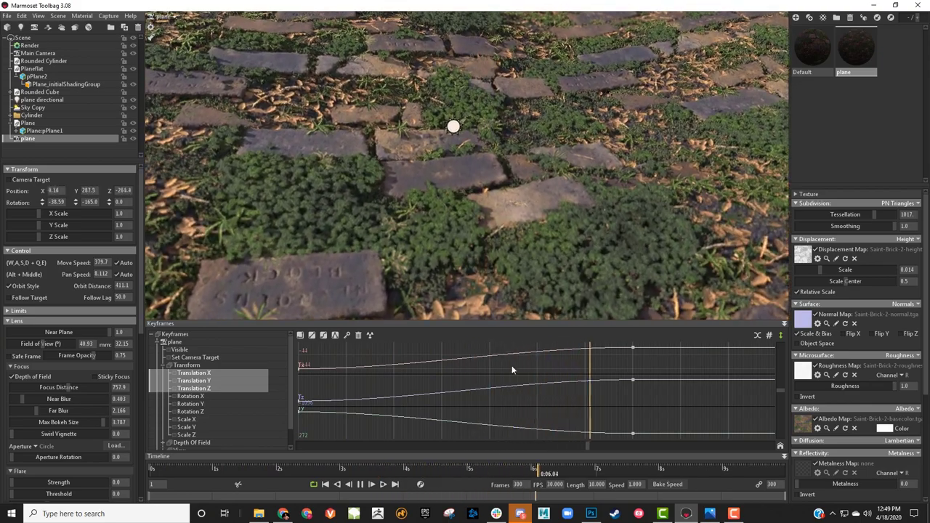
left_click(359, 485)
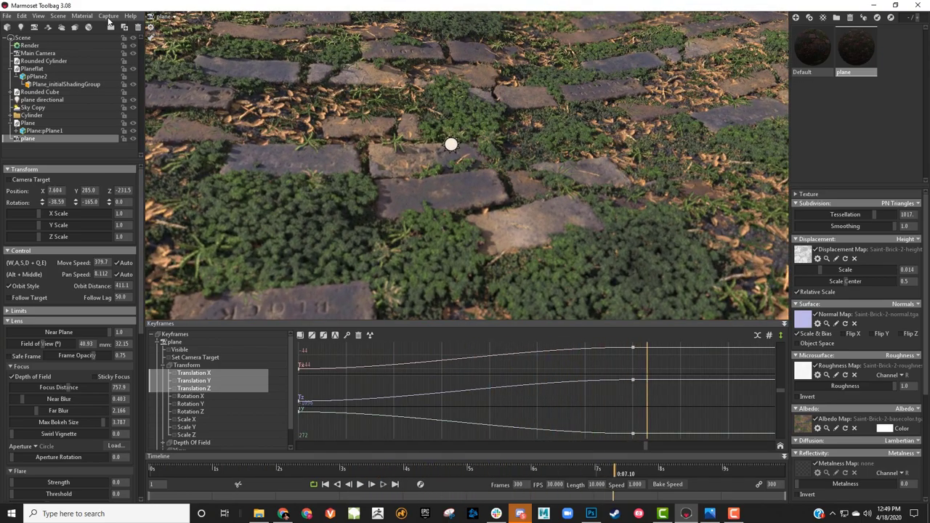
left_click(108, 16)
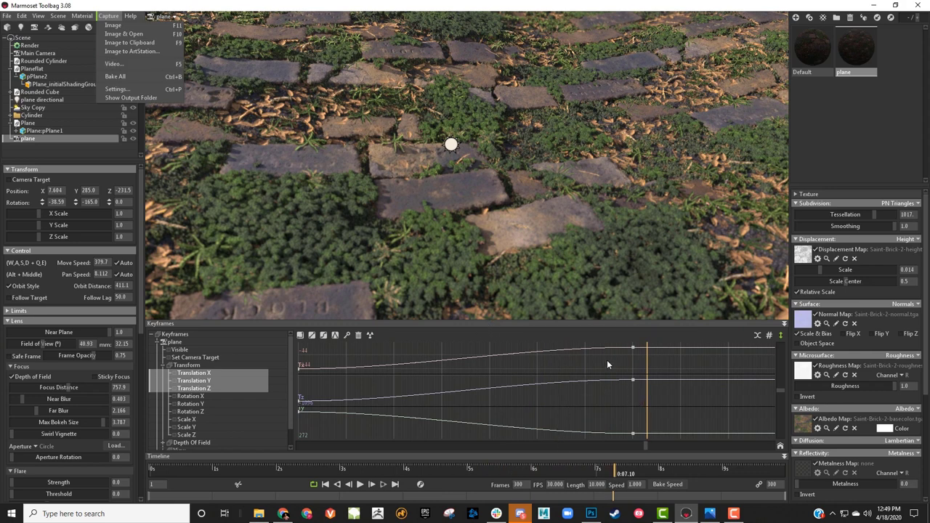
Return to the first frame and make all of the camera's translation keyframes interpolate linearly
left_click_drag(645, 446, 298, 428)
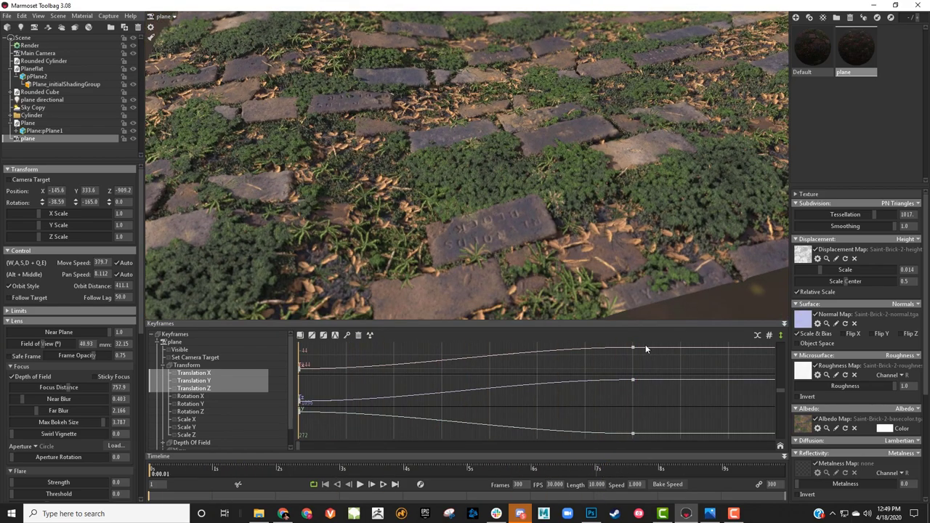
left_click_drag(645, 345, 286, 456)
left_click(312, 336)
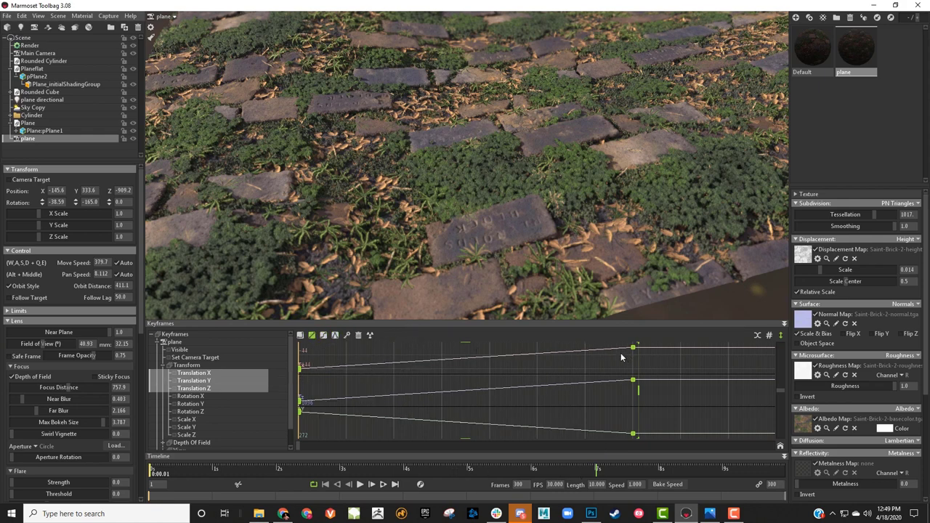
left_click(663, 365)
Play back the linear camera move, and replay its opening from the first frame
left_click(361, 484)
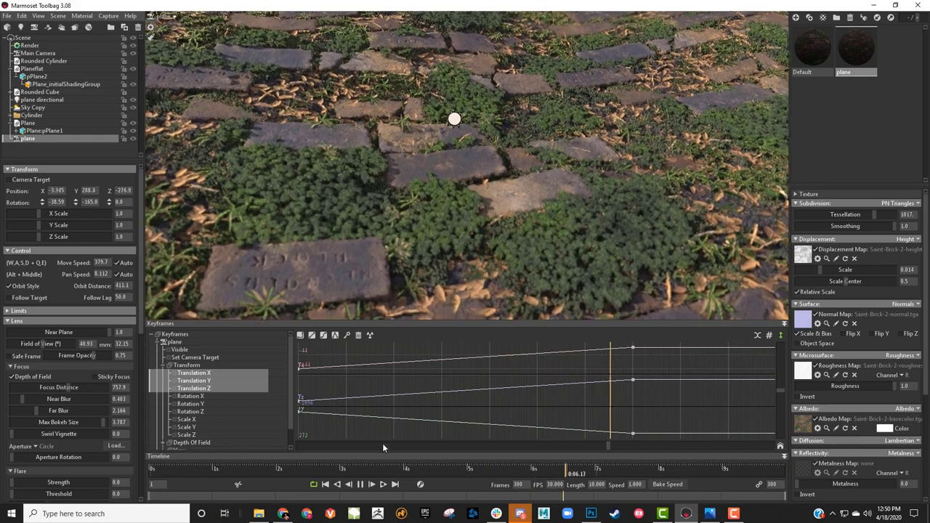
left_click(360, 485)
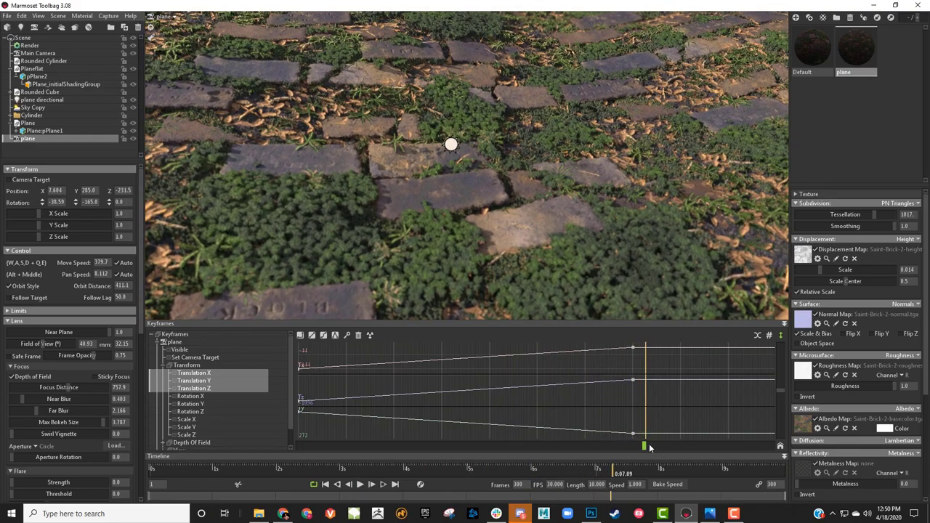
left_click_drag(644, 446, 299, 446)
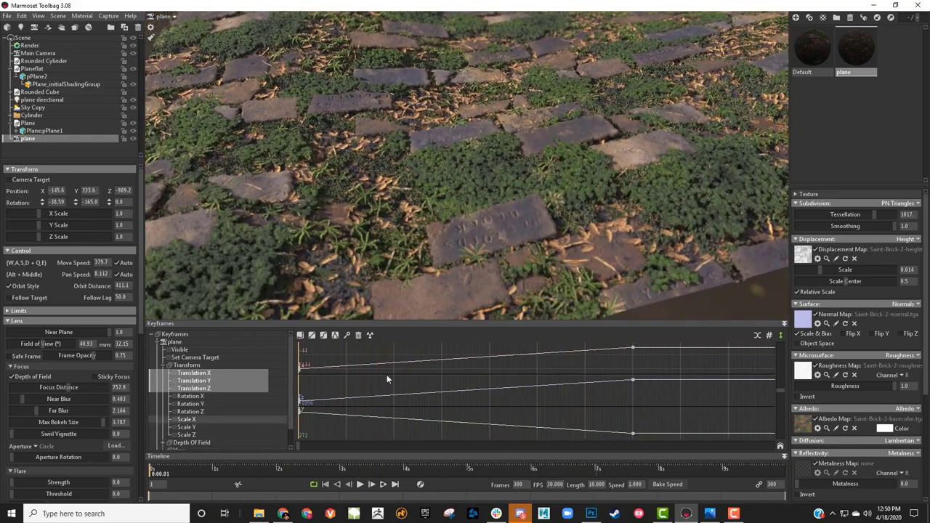
left_click(360, 485)
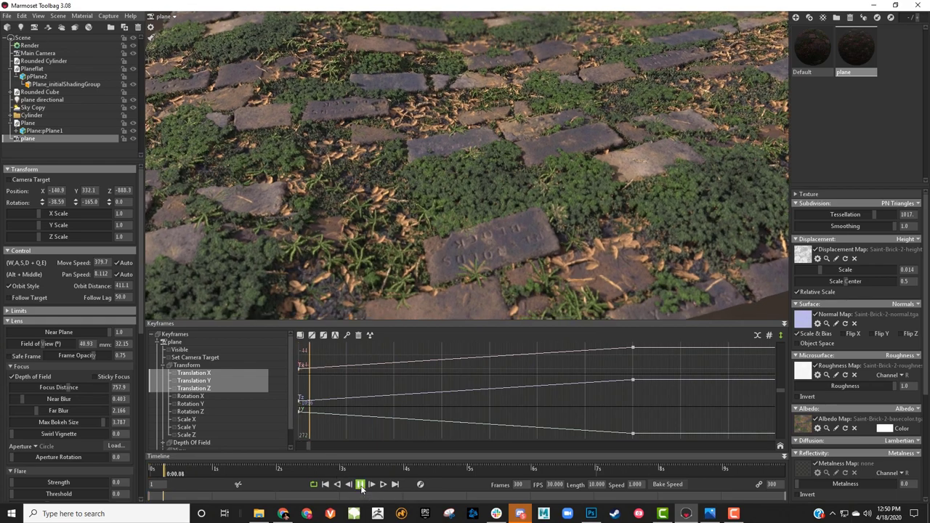
left_click(362, 485)
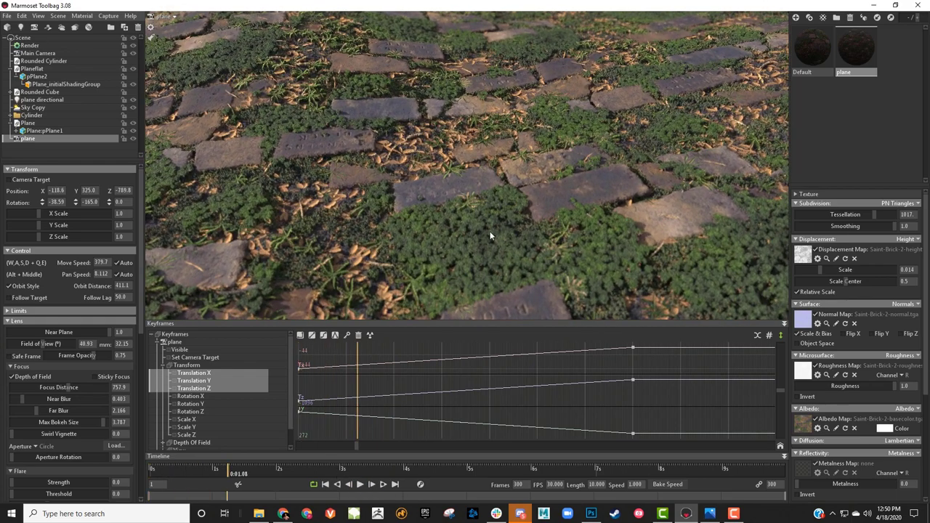
Select the brick plane mesh and list the keyframe channels of the mesh and its material
left_click(157, 342)
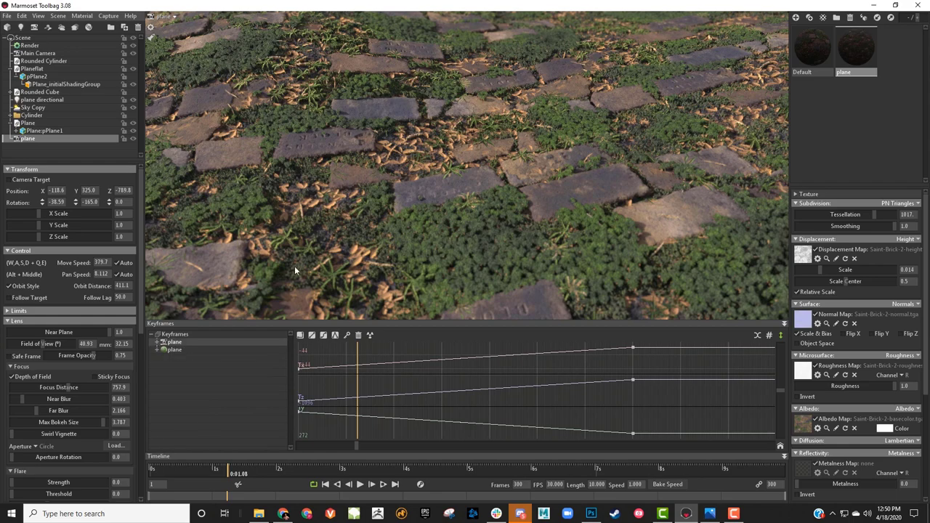
left_click(418, 155)
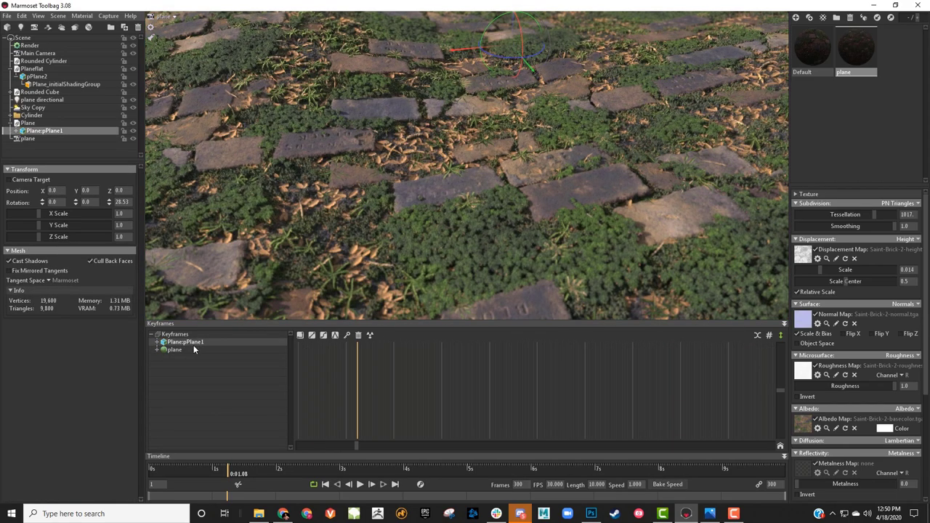
double_click(182, 350)
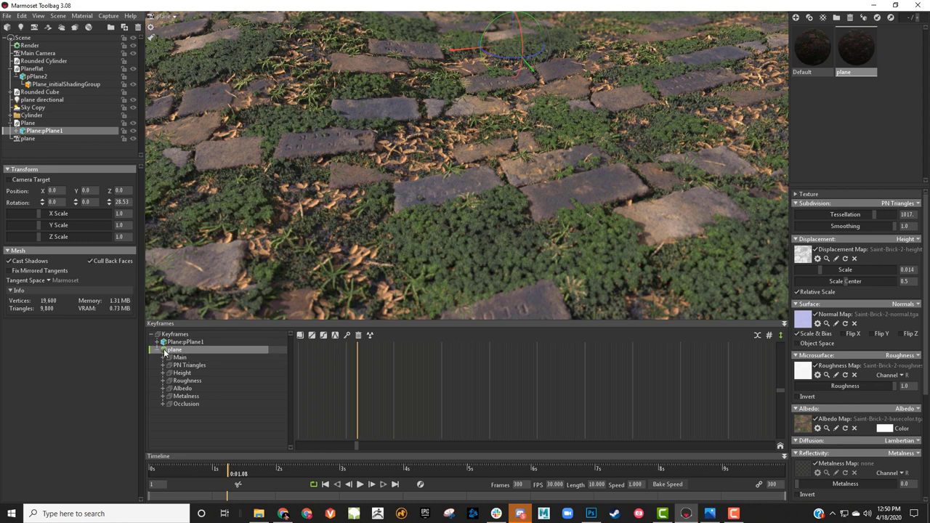
double_click(164, 343)
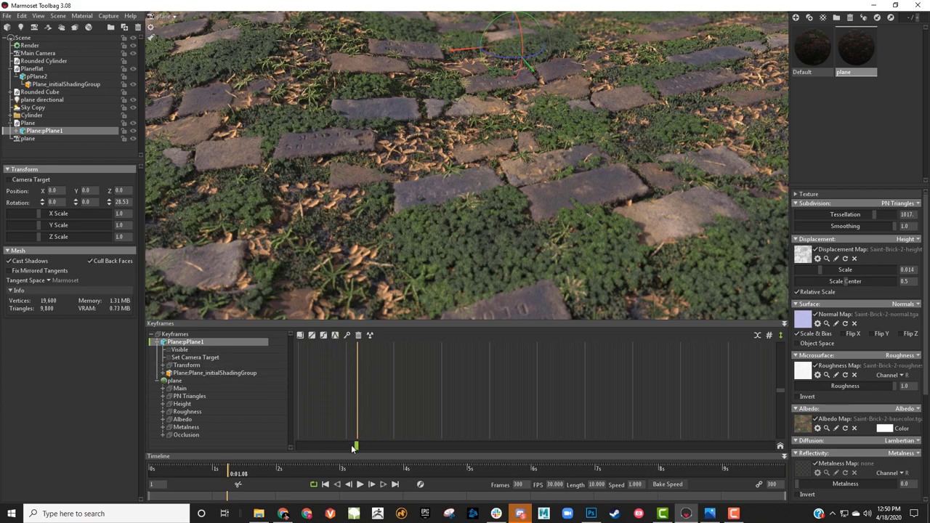
At 0:06.08, rotate the plane mesh to 94.84 degrees about Z and key its Rotation X, Y and Z
left_click_drag(356, 446, 287, 447)
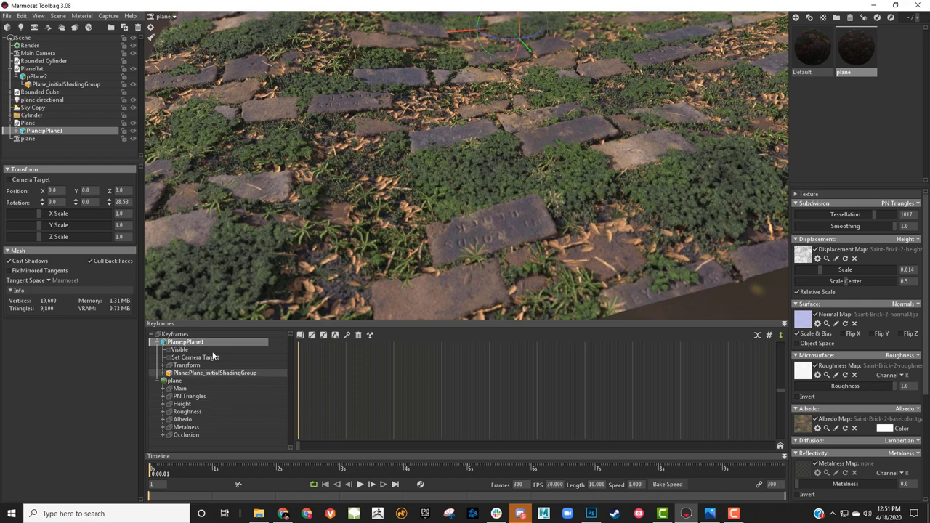
double_click(186, 368)
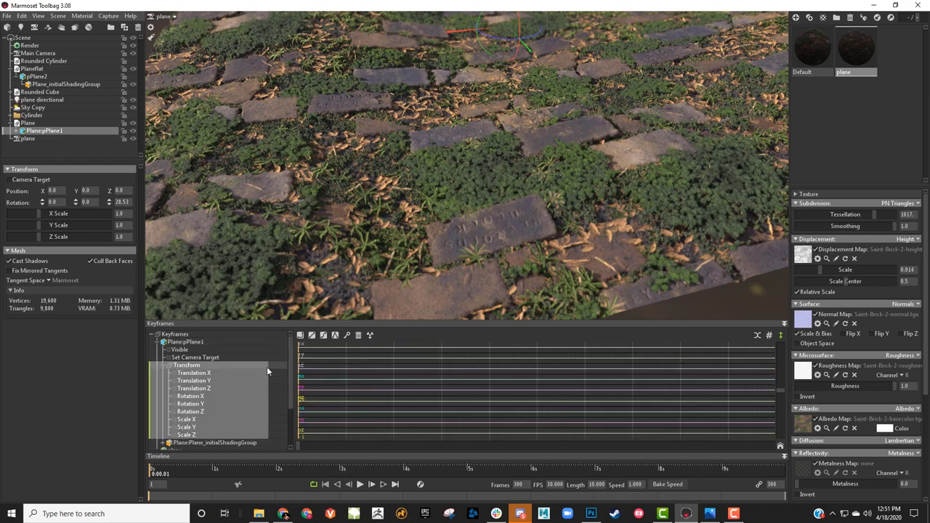
left_click_drag(197, 401, 197, 412)
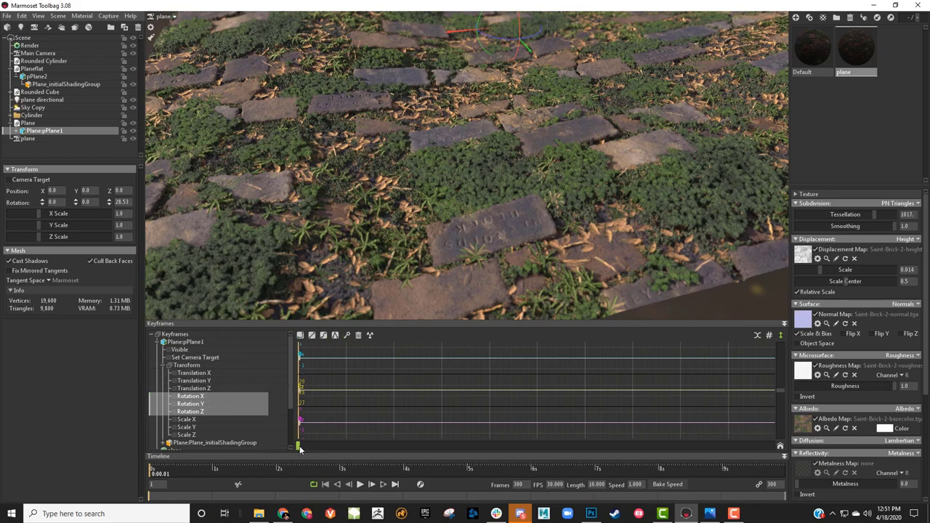
left_click_drag(300, 446, 594, 442)
left_click_drag(641, 439, 596, 439)
left_click_drag(522, 222, 561, 224)
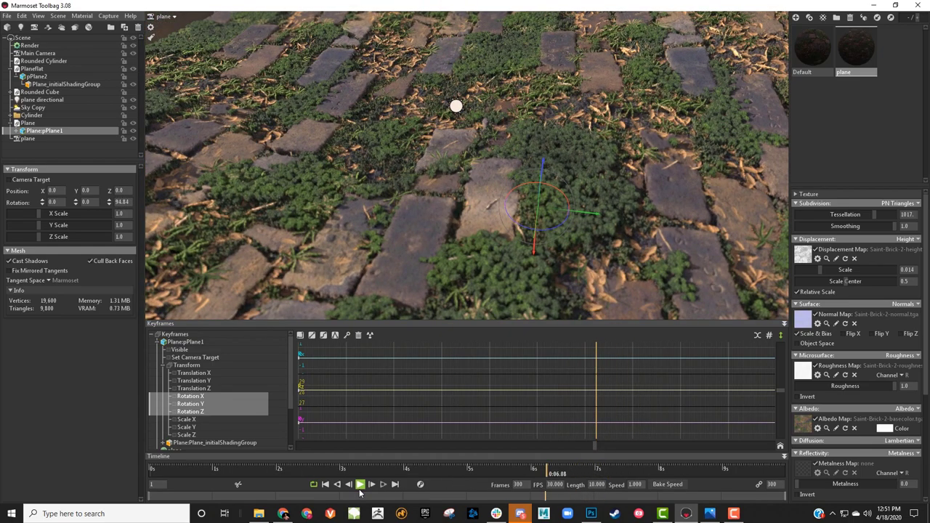
left_click(346, 336)
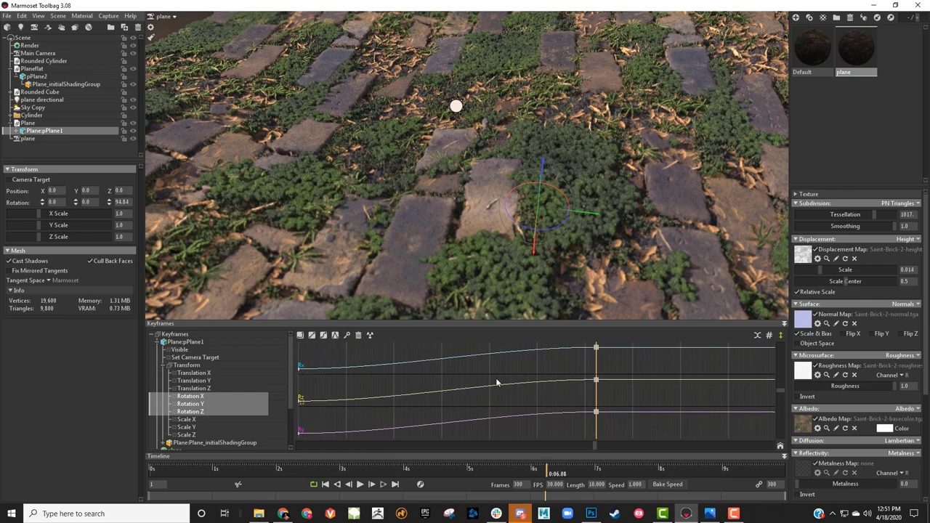
Play back the plane mesh's rotation from the first frame and scrub through its opening seconds
left_click_drag(596, 448, 274, 396)
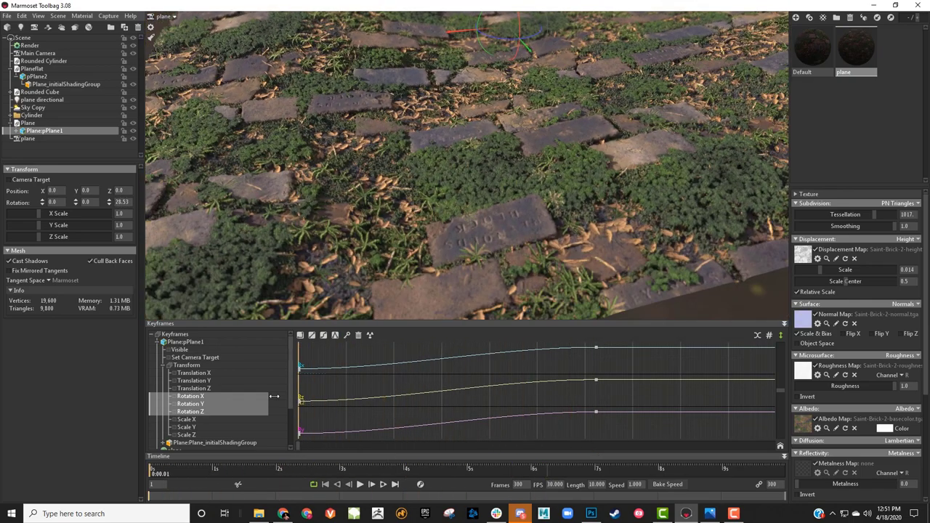
left_click(360, 485)
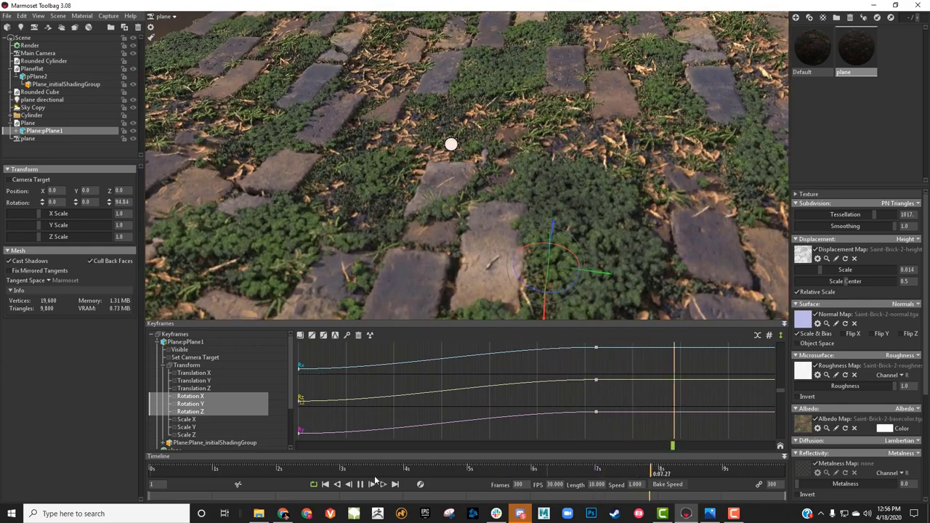
left_click(360, 484)
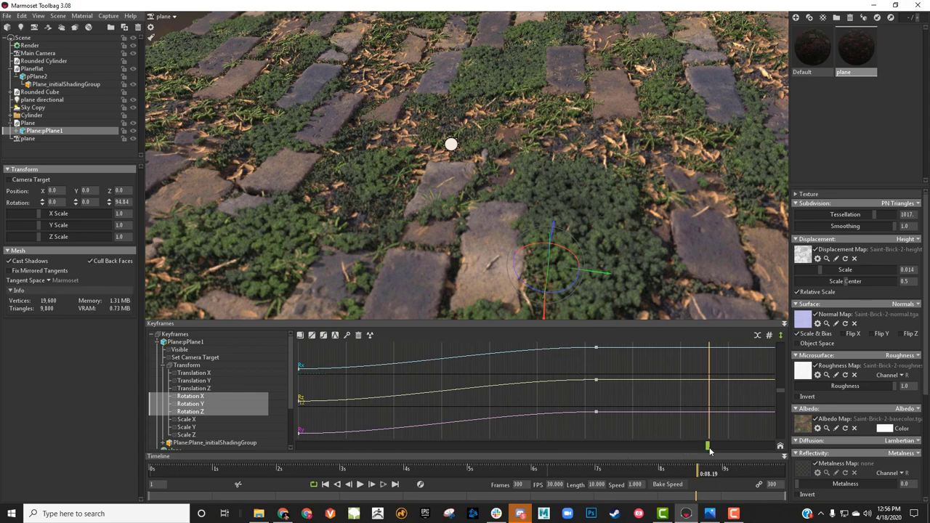
left_click_drag(710, 451, 256, 393)
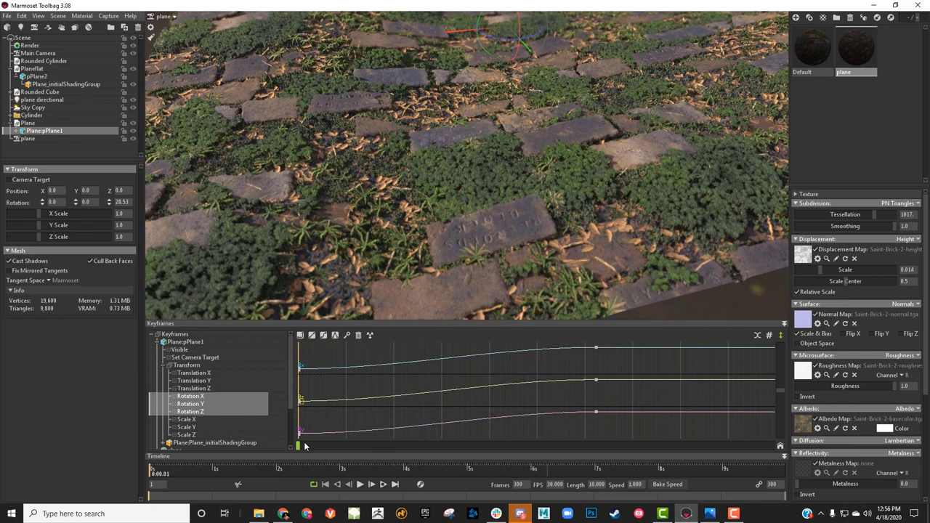
left_click_drag(305, 446, 395, 451)
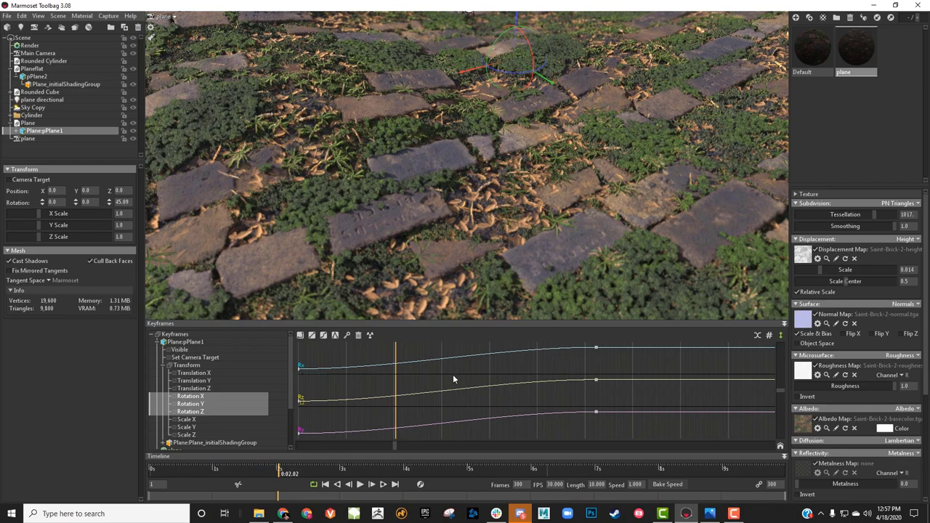
mouse_move(405, 447)
left_mouse_down()
mouse_move(519, 453)
mouse_move(413, 450)
left_mouse_up()
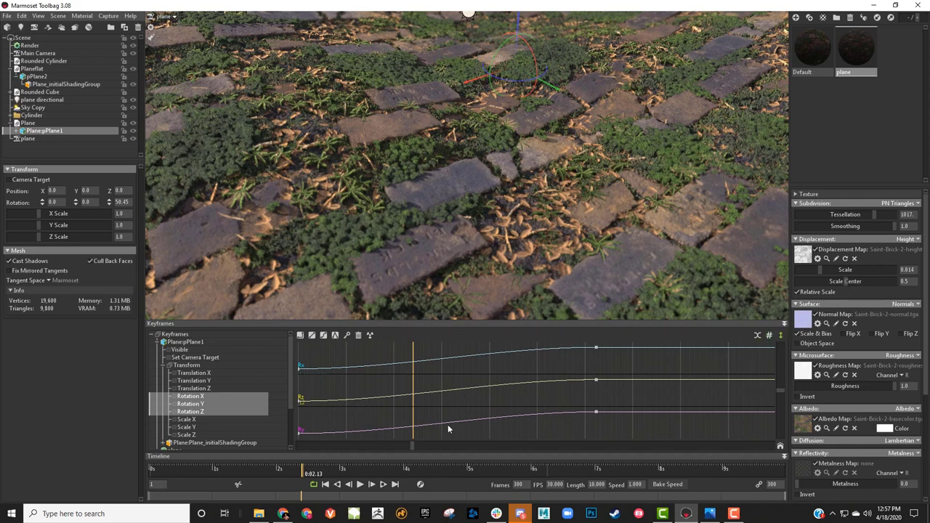
left_click_drag(413, 447, 282, 452)
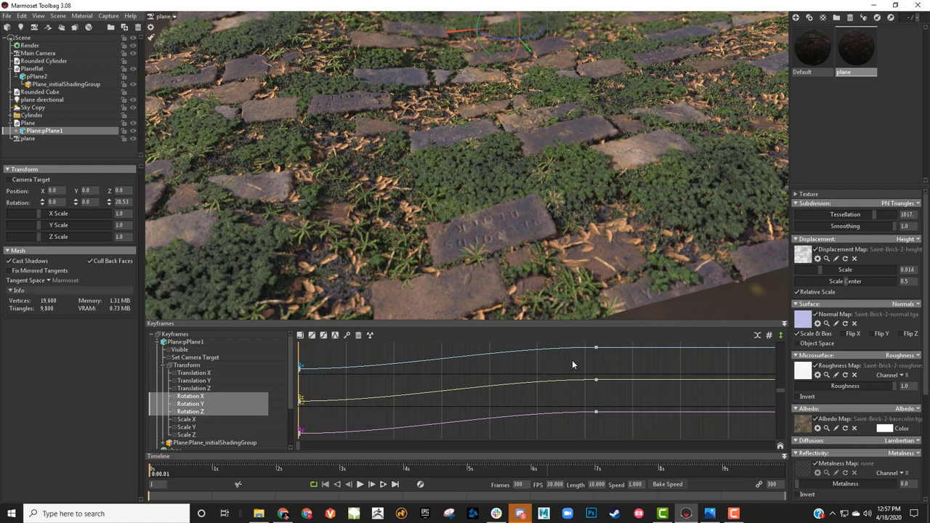
Delete all of the plane mesh's rotation keyframes and collapse the keyframe channel list
left_click_drag(612, 348, 573, 422)
key("Delete")
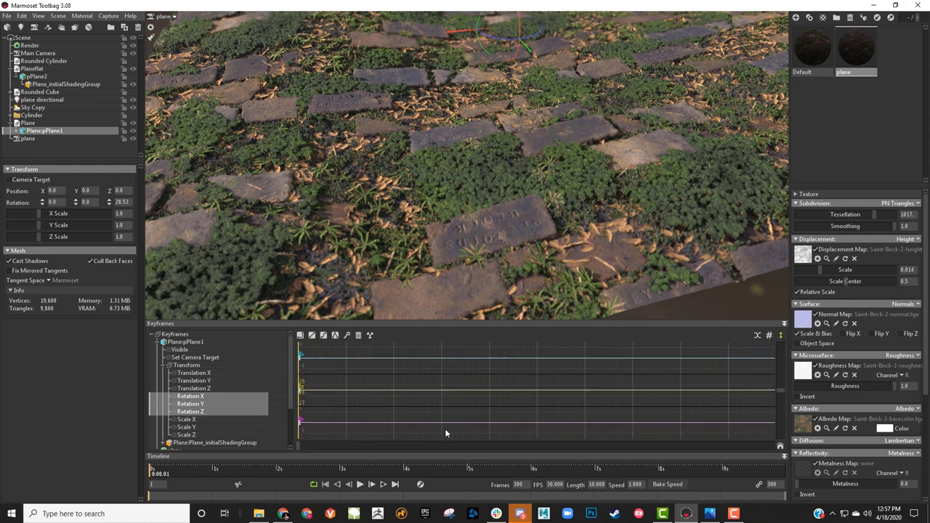
left_click_drag(322, 350, 288, 433)
key("Delete")
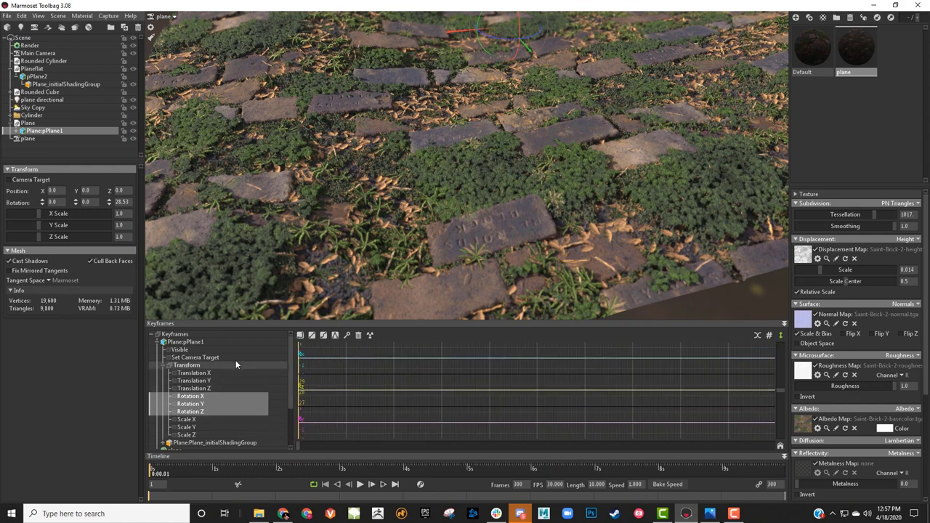
left_click(151, 335)
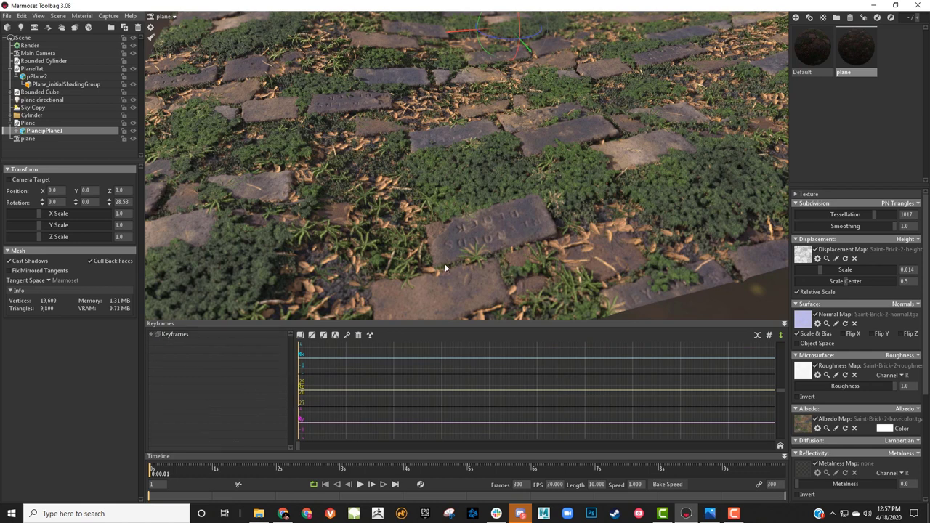
Hide the keyframe editor, then reframe the plane camera over the bricks and lock it
left_click(163, 18)
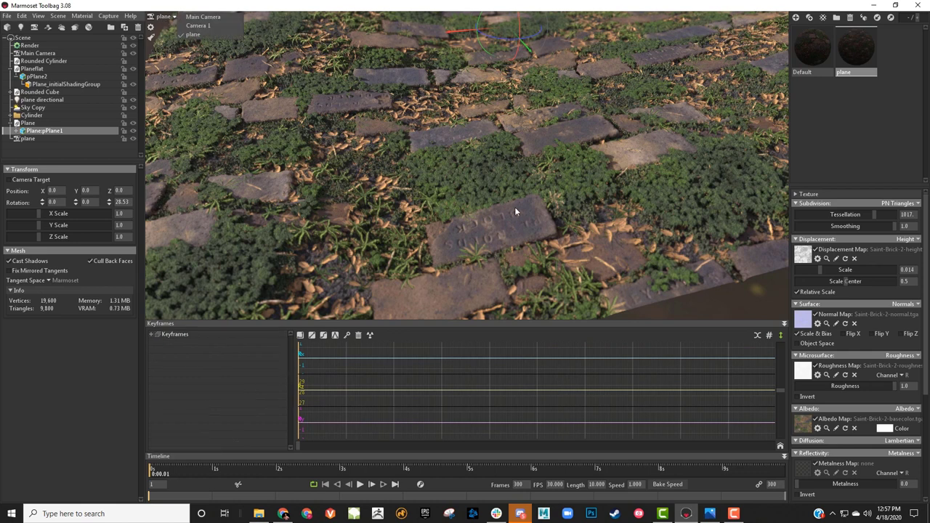
left_click(677, 302)
middle_click_drag(559, 208, 581, 250)
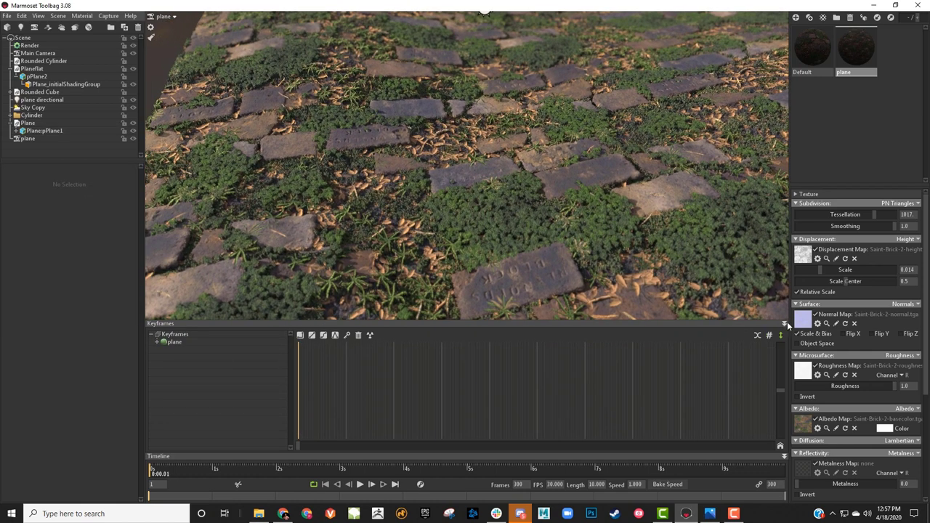
left_click(785, 325)
left_click_drag(567, 218, 462, 297)
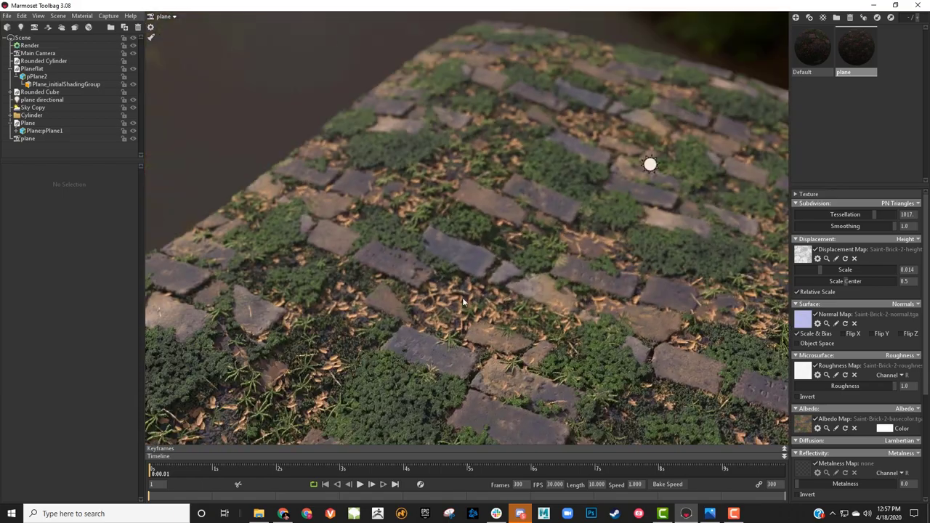
middle_click_drag(462, 298, 381, 195)
left_click_drag(382, 196, 440, 214)
middle_click_drag(440, 214, 486, 243)
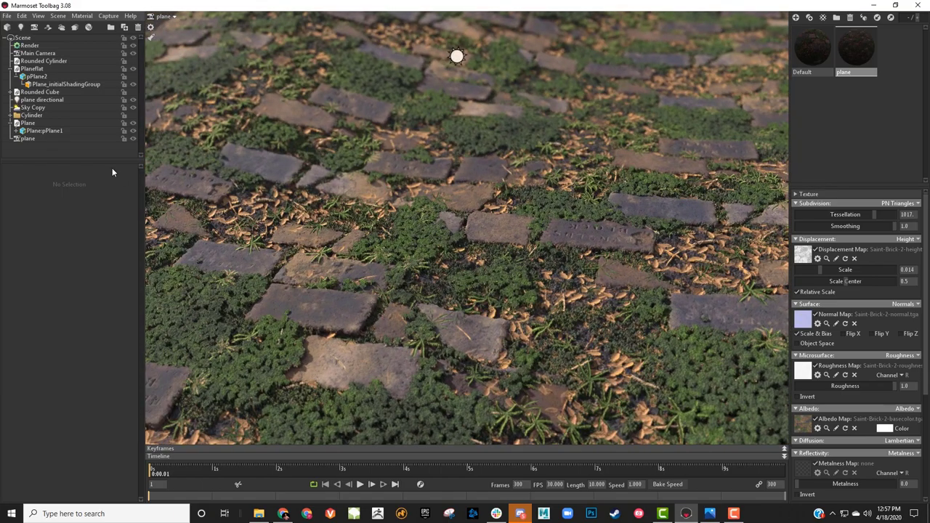
left_click_drag(226, 186, 356, 190)
middle_click_drag(304, 209, 437, 203)
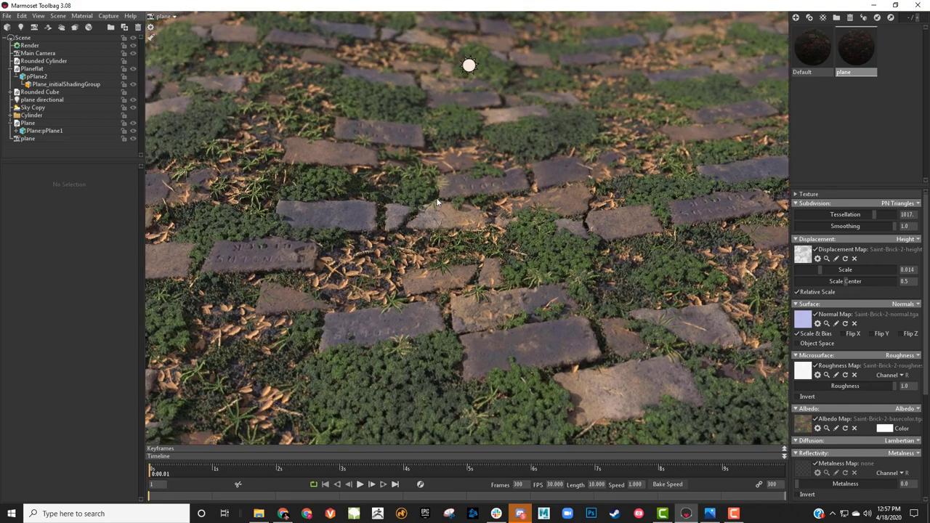
left_click_drag(437, 203, 342, 189)
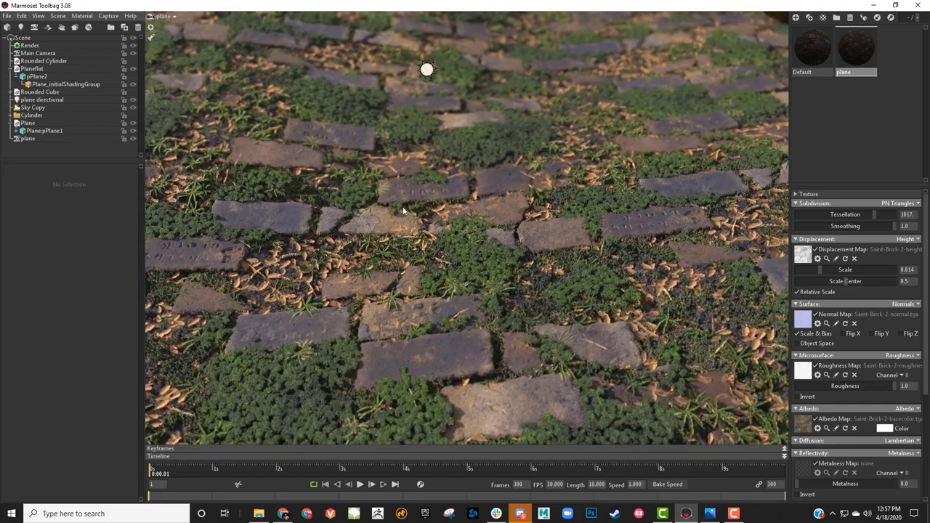
left_click(123, 139)
Switch the viewport to the Main Camera and frame the curved brick plane from above
left_click(160, 17)
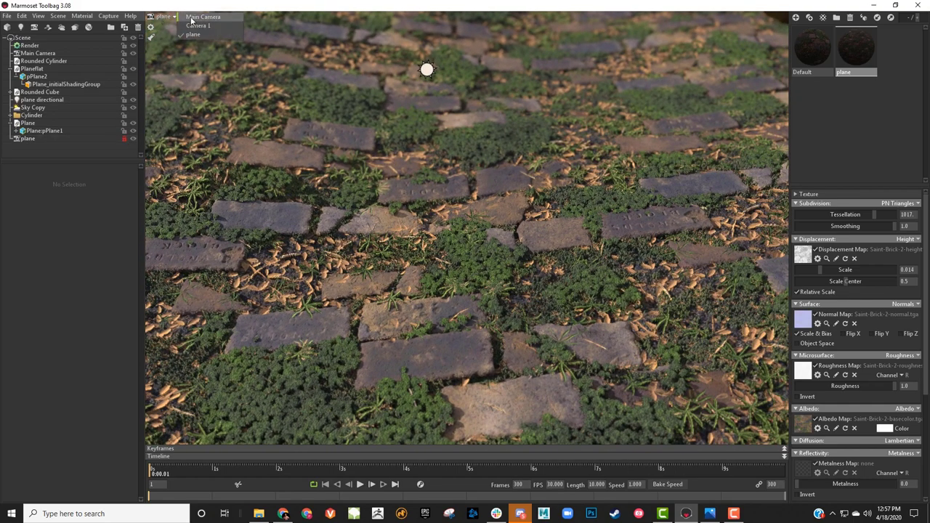
left_click(191, 18)
left_click_drag(492, 168, 448, 168)
middle_click_drag(448, 168, 396, 175)
left_click_drag(396, 174, 470, 173)
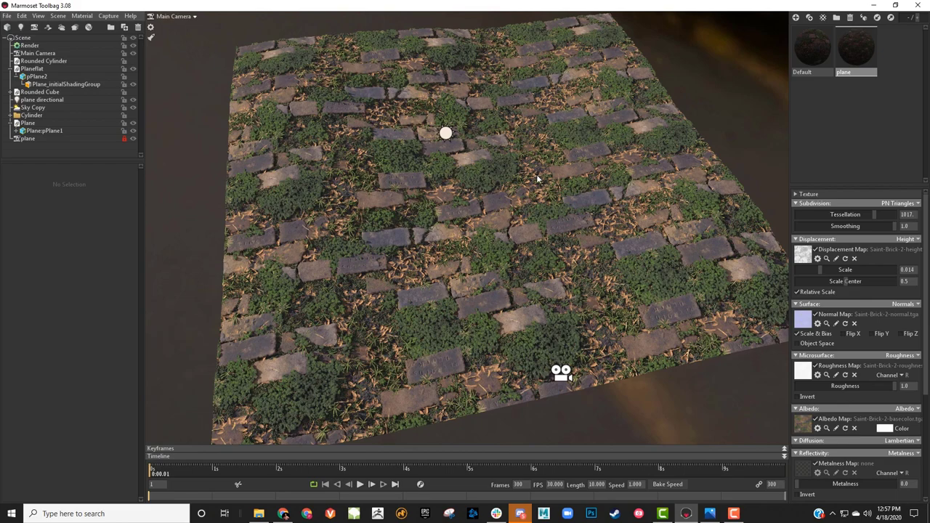
left_click_drag(460, 164, 544, 187)
scroll(526, 181, "up", 3)
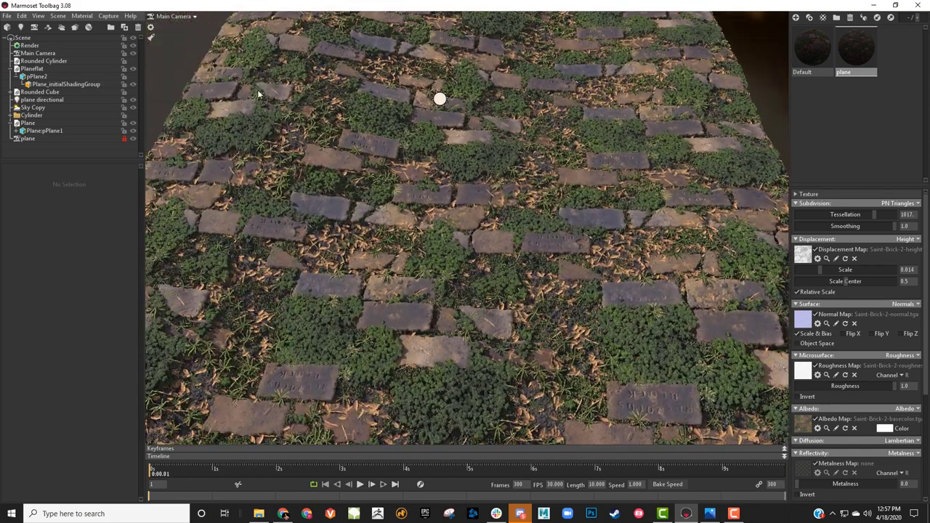
Add a fog object to the scene with a distance of 1000 and a max opacity of 0.0
left_click(62, 29)
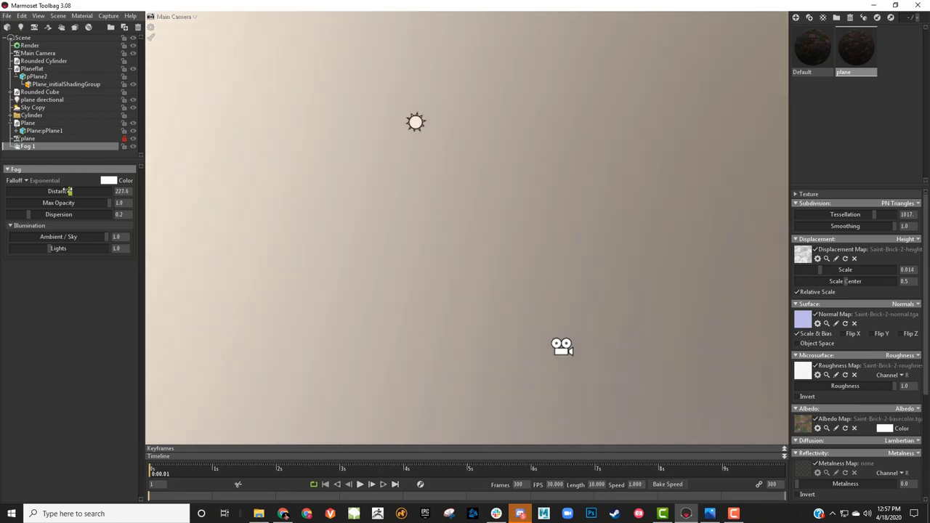
left_click_drag(67, 203, 29, 203)
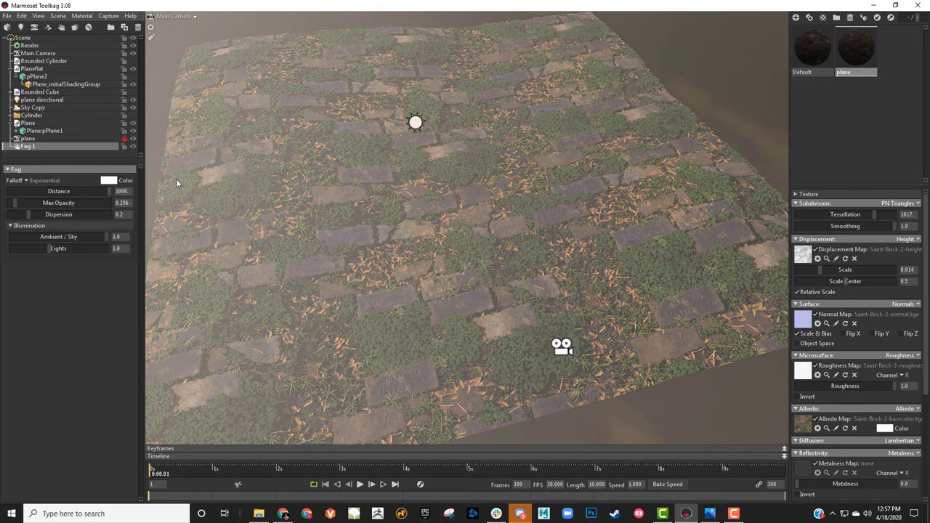
key("ctrl+z")
left_click_drag(353, 148, 355, 152)
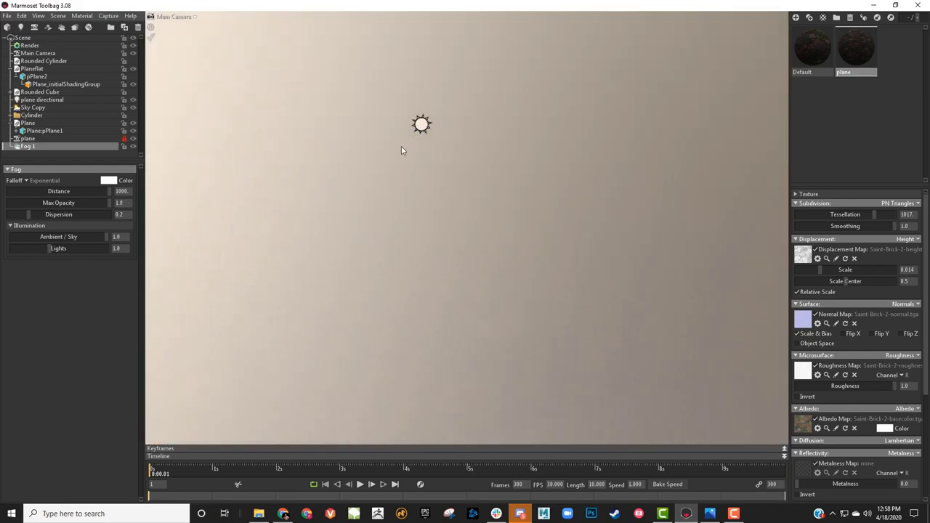
left_click_drag(80, 202, 3, 203)
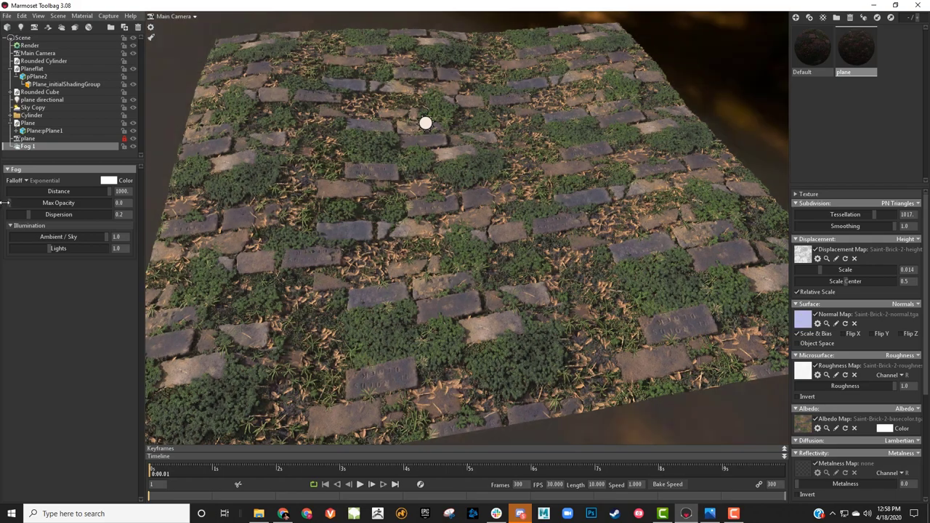
Examine the mossy brick surface through the Main Camera from closer and steeper angles
middle_click_drag(388, 182, 405, 191)
scroll(404, 191, "up", 1)
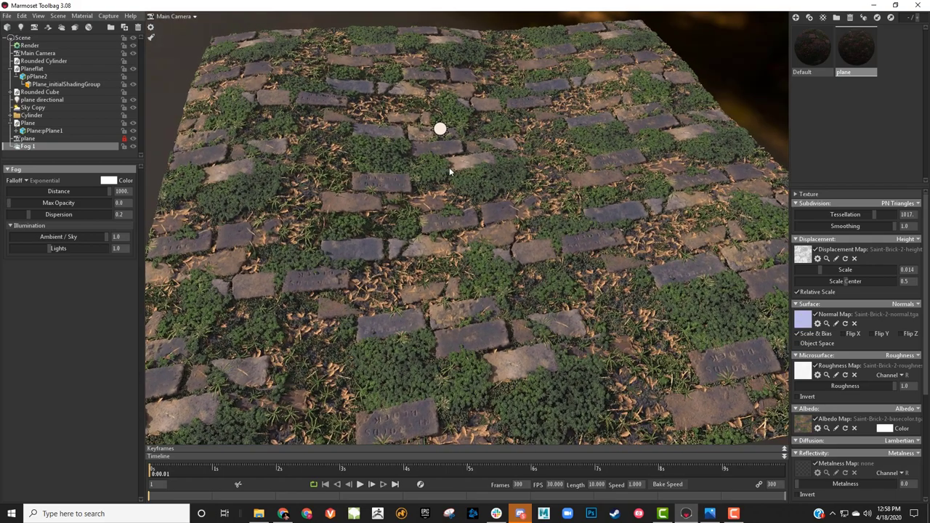
left_click_drag(471, 162, 409, 234)
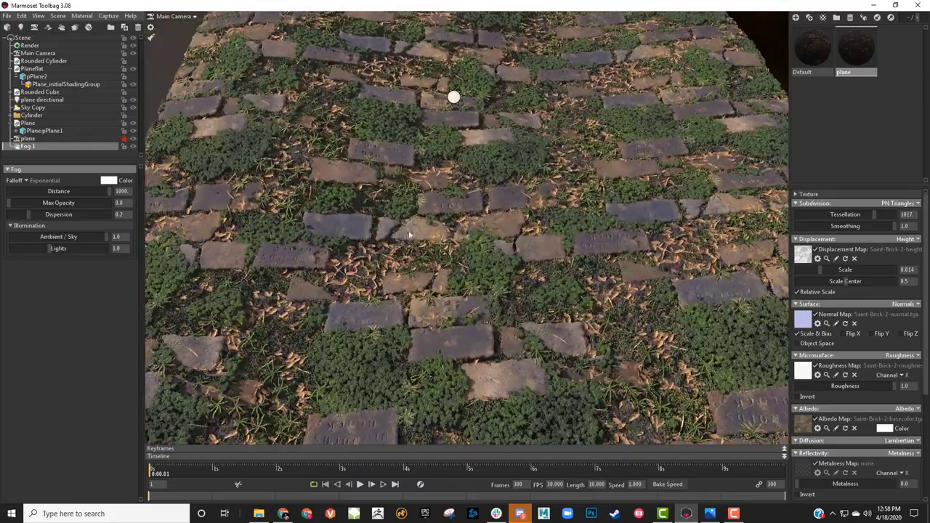
middle_click_drag(583, 207, 567, 198)
right_click_drag(566, 197, 575, 210)
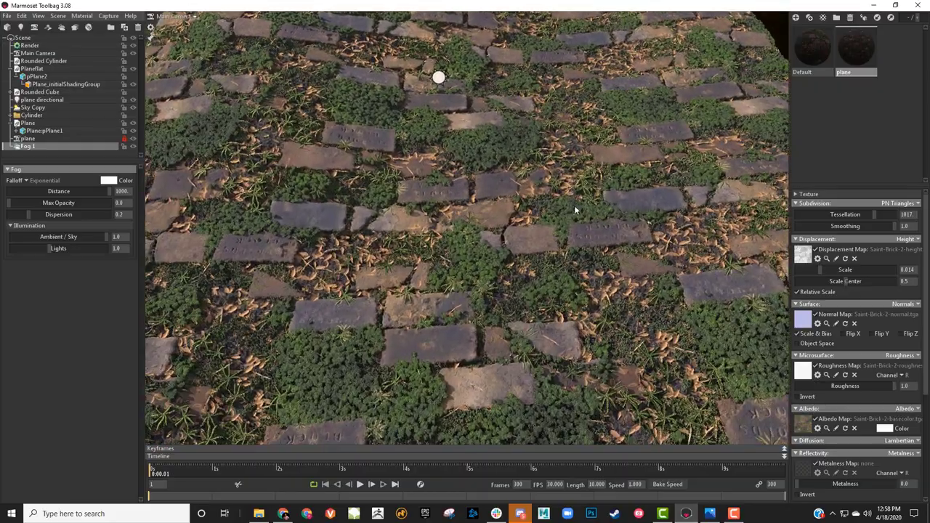
left_click_drag(575, 210, 542, 184)
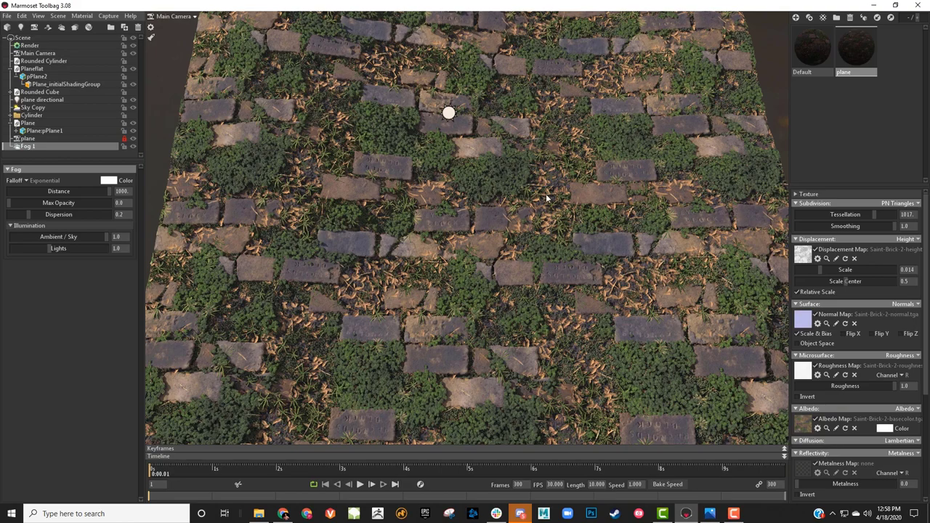
left_click_drag(487, 333, 552, 194)
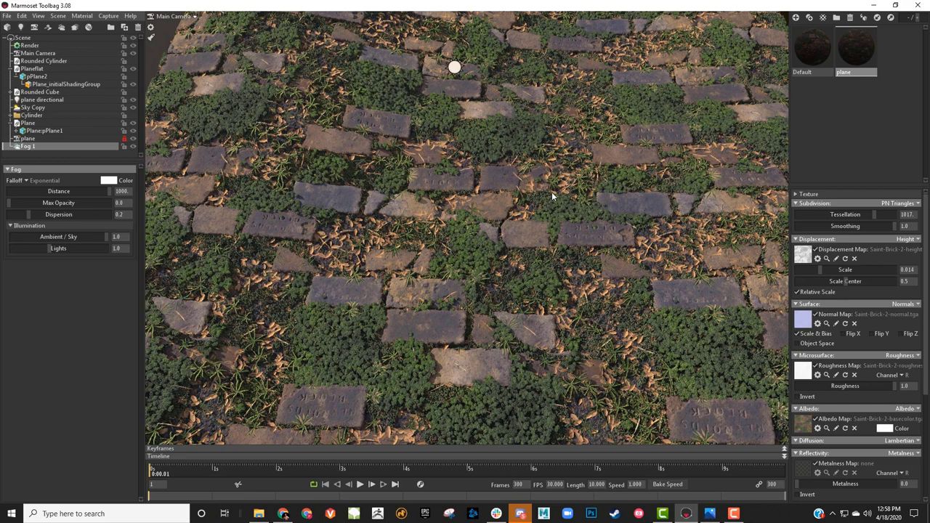
mouse_move(552, 192)
left_mouse_down()
mouse_move(590, 211)
mouse_move(565, 216)
mouse_move(562, 205)
left_mouse_up()
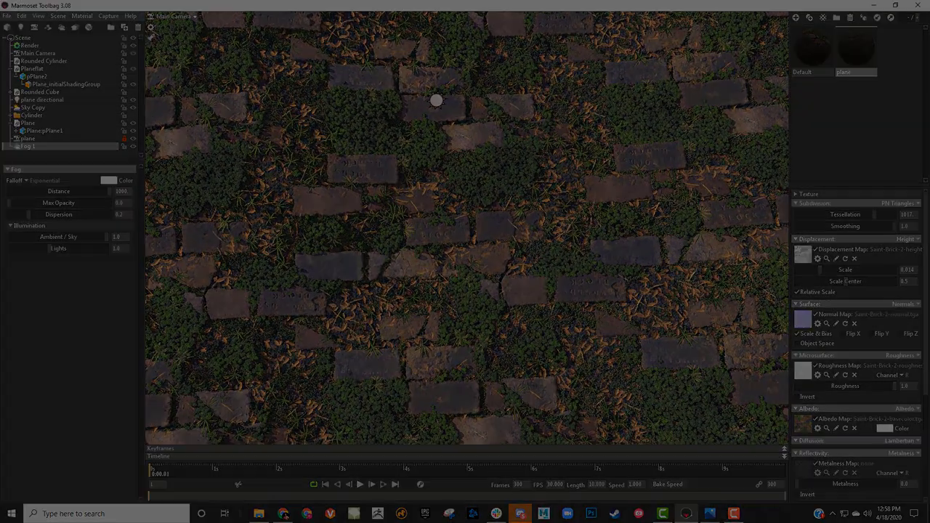